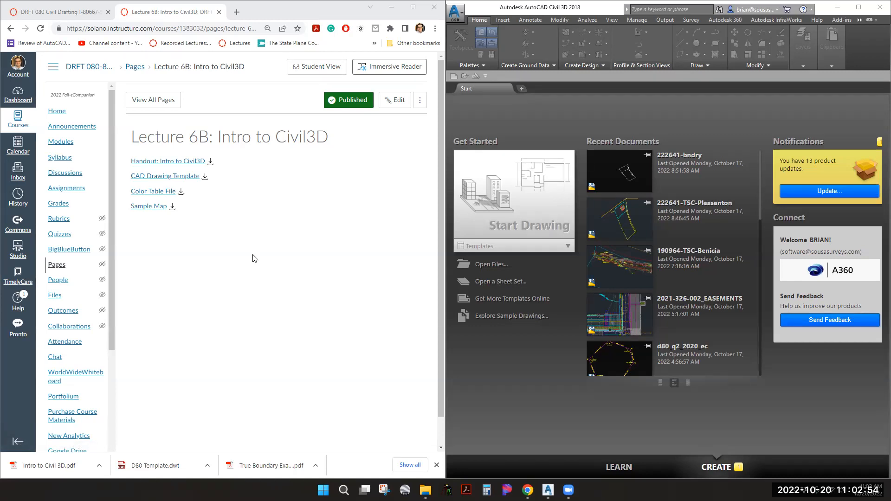
Open the downloaded Intro to Civil 3D.pdf handout in Acrobat from the Downloads folder
left_click(99, 465)
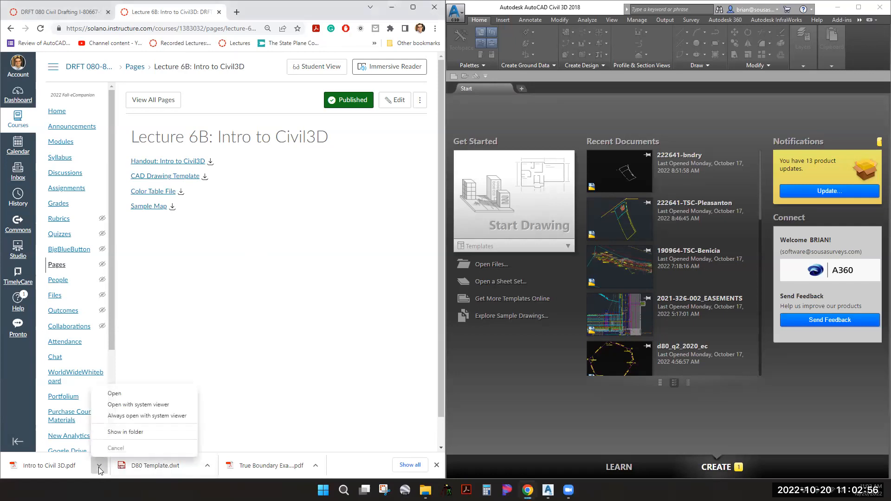
left_click(121, 433)
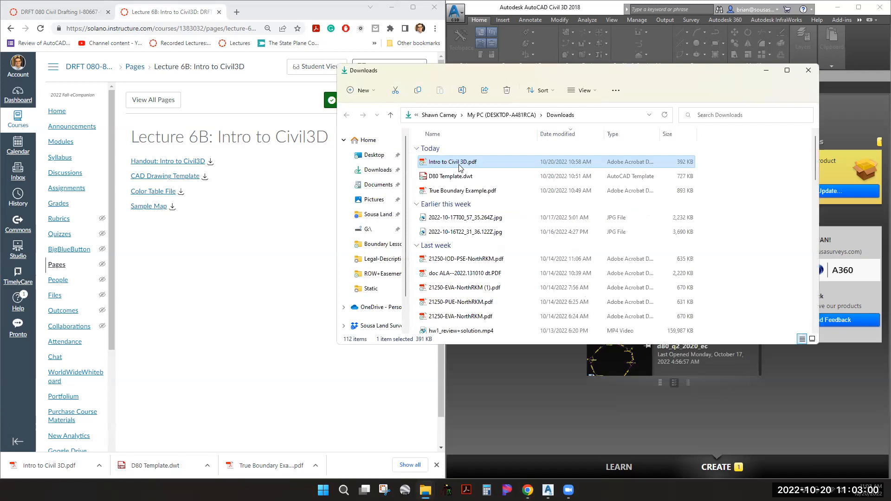
double_click(459, 163)
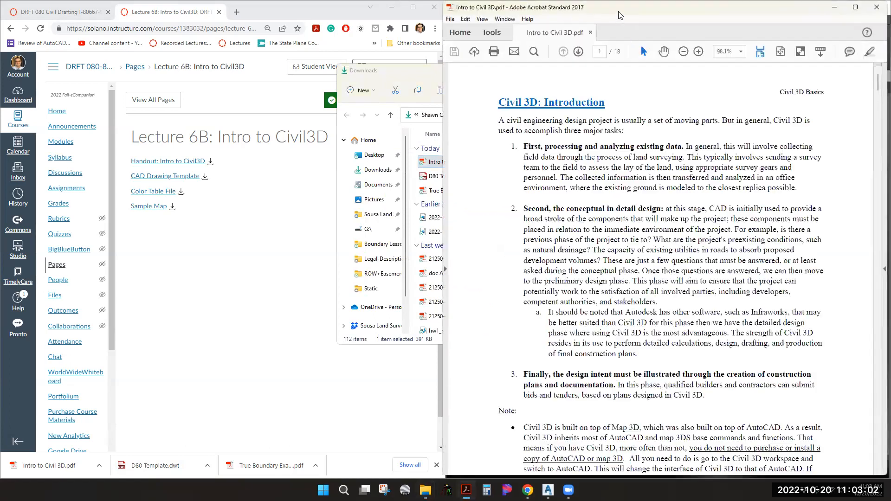
Maximize Acrobat and scroll through the opening pages of the Intro to Civil 3D handout
left_click_drag(620, 15, 534, 4)
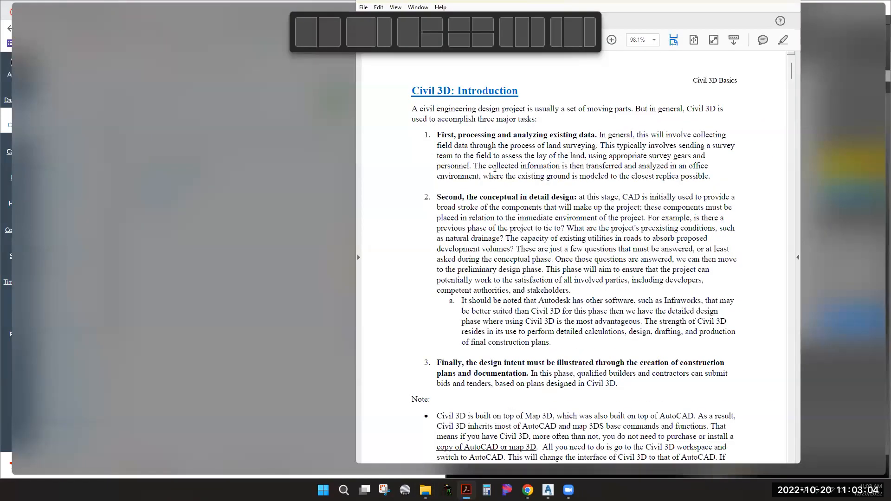
scroll(494, 172, "down", 5, "ctrl")
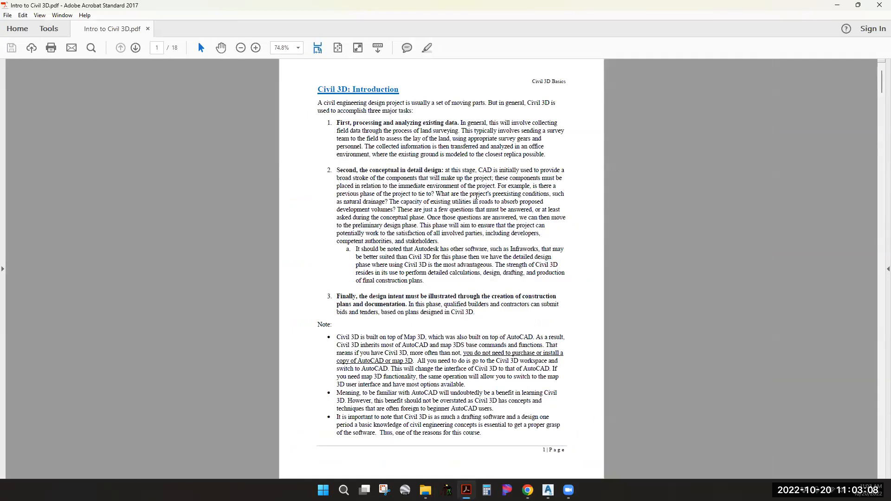
scroll(477, 199, "down", 5)
scroll(479, 205, "down", 6)
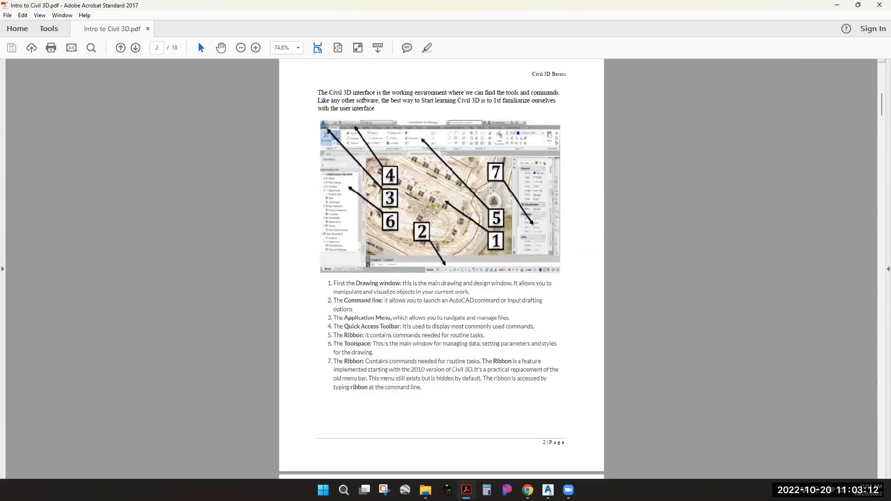
scroll(491, 191, "down", 2)
scroll(491, 190, "up", 3)
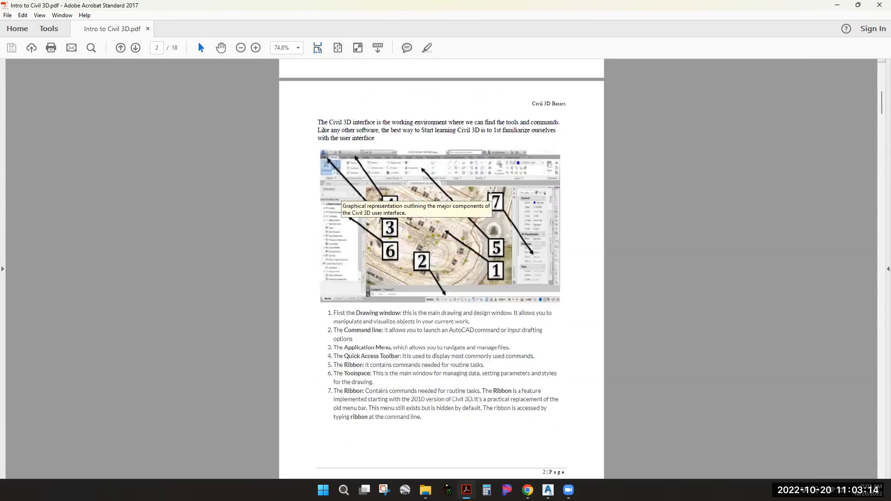
scroll(491, 190, "up", 2)
scroll(636, 195, "up", 1)
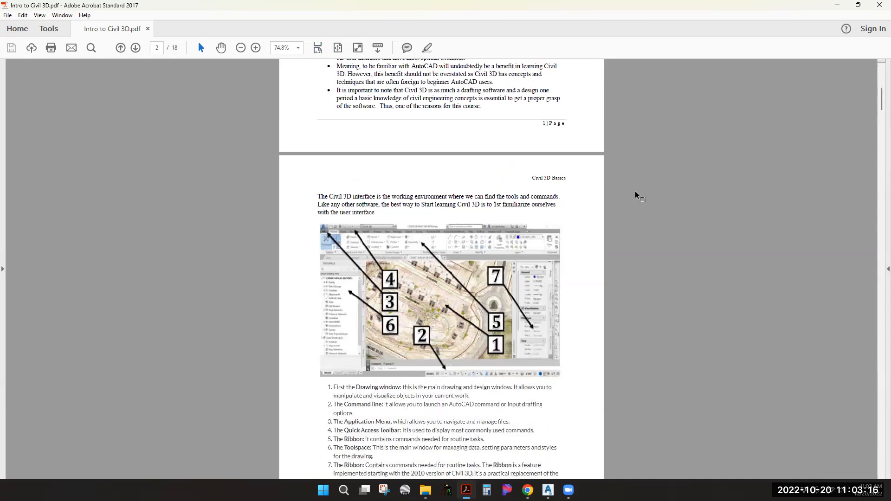
scroll(636, 195, "down", 3)
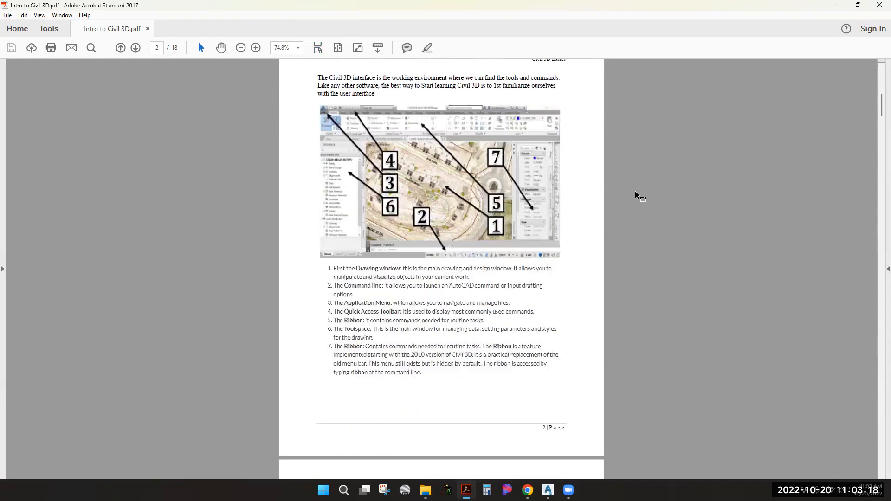
scroll(636, 195, "down", 2)
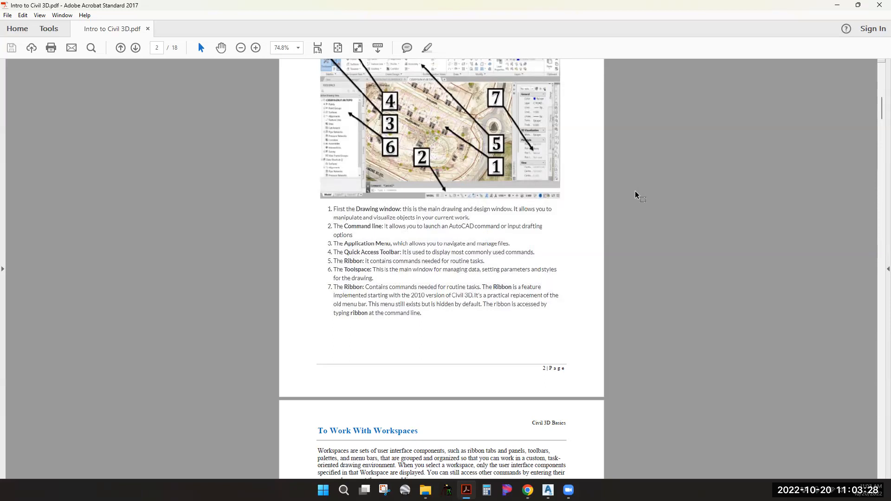
scroll(635, 194, "down", 5)
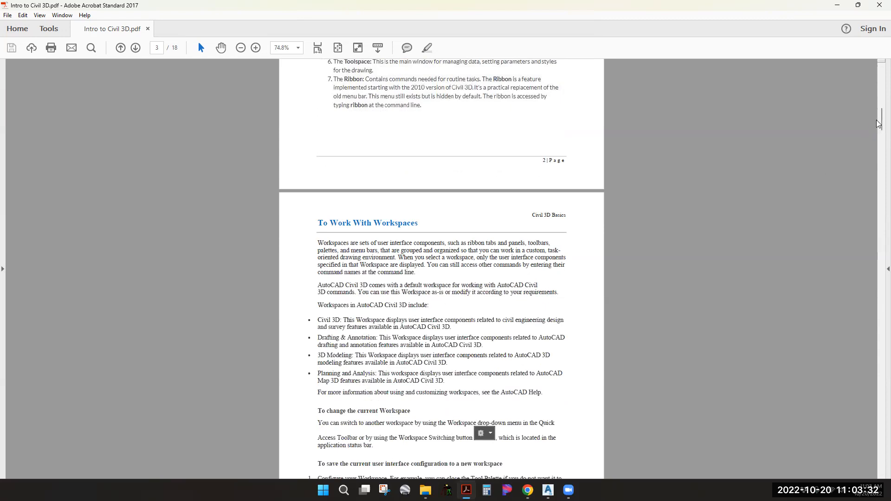
Read on to page 6, 'About The Toolspace Window', then minimize Acrobat
left_click_drag(879, 119, 873, 193)
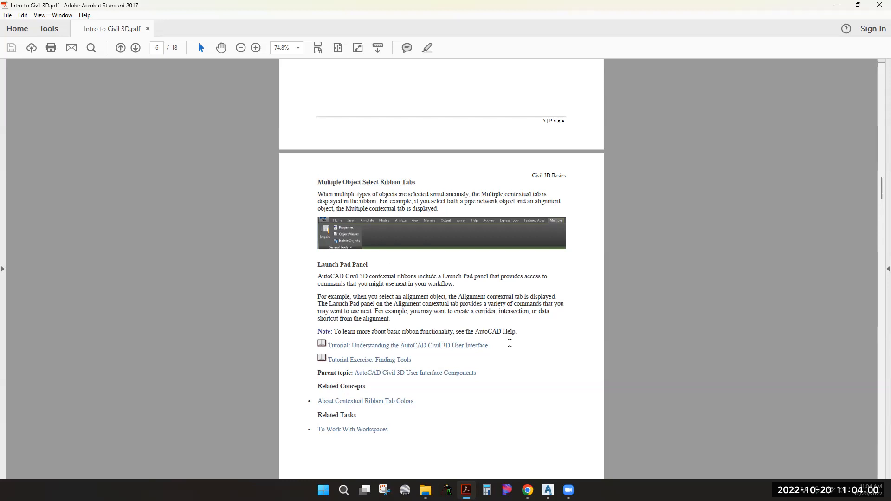
scroll(544, 254, "down", 4)
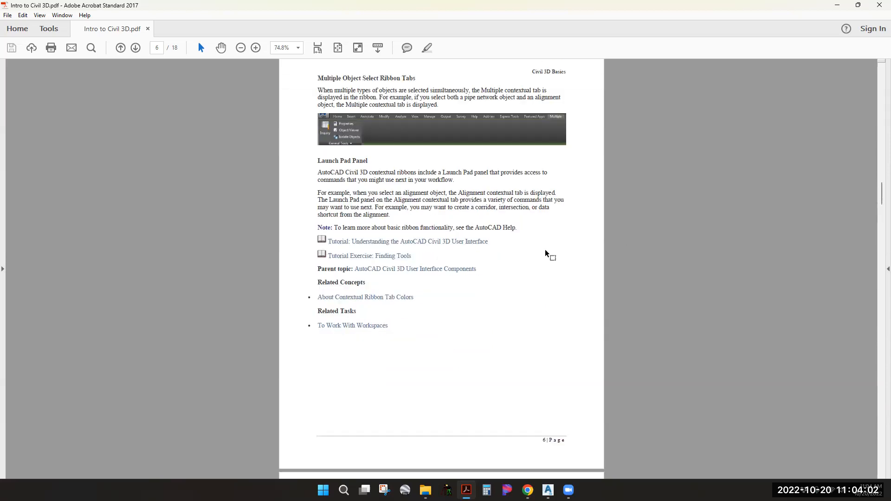
scroll(529, 249, "down", 3)
scroll(494, 222, "up", 3)
scroll(603, 211, "down", 4)
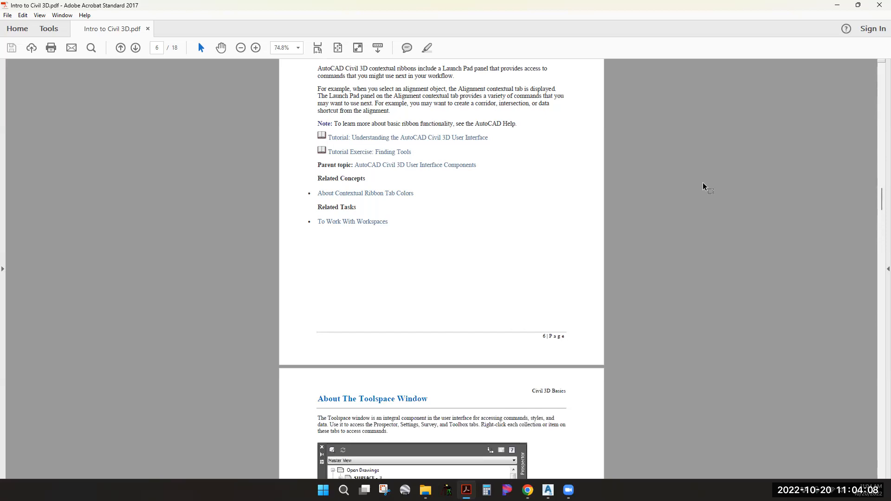
left_click(838, 8)
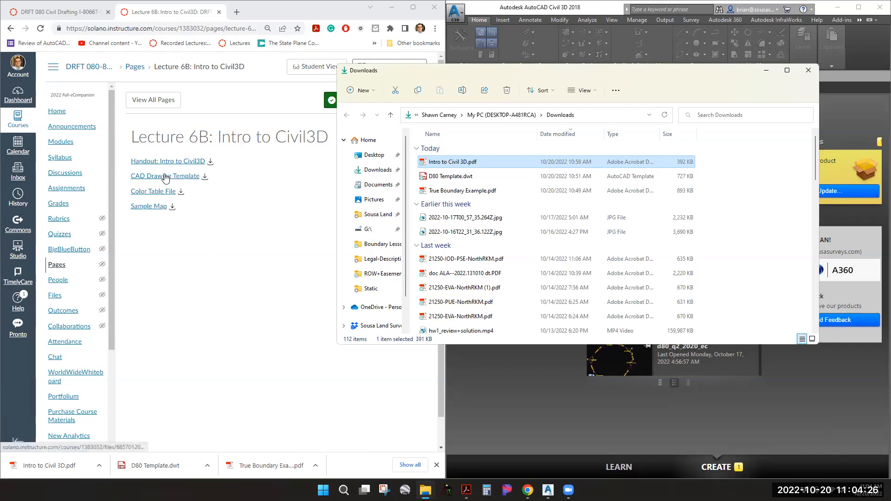
Reveal the downloaded D80 Template.dwt (727 KB) in the Downloads folder
left_click(207, 466)
left_click(233, 432)
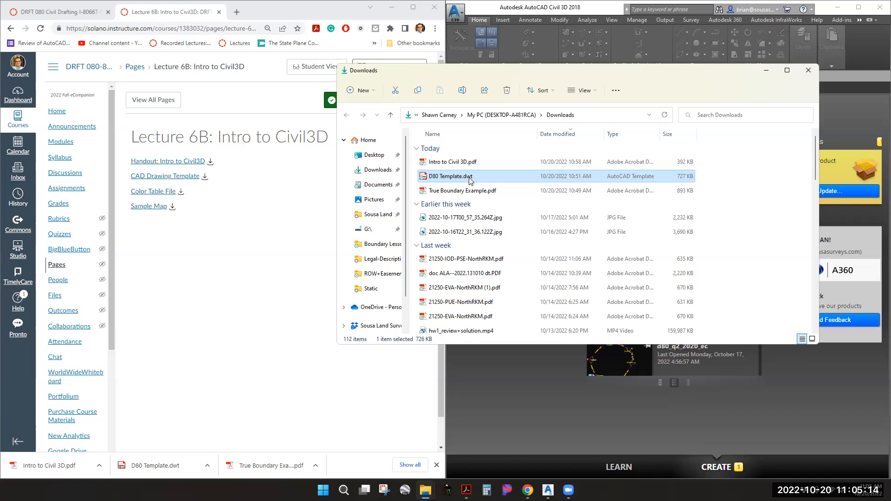
Maximize the Civil 3D window and bring up the Select template dialog with Ctrl+N
left_click(548, 490)
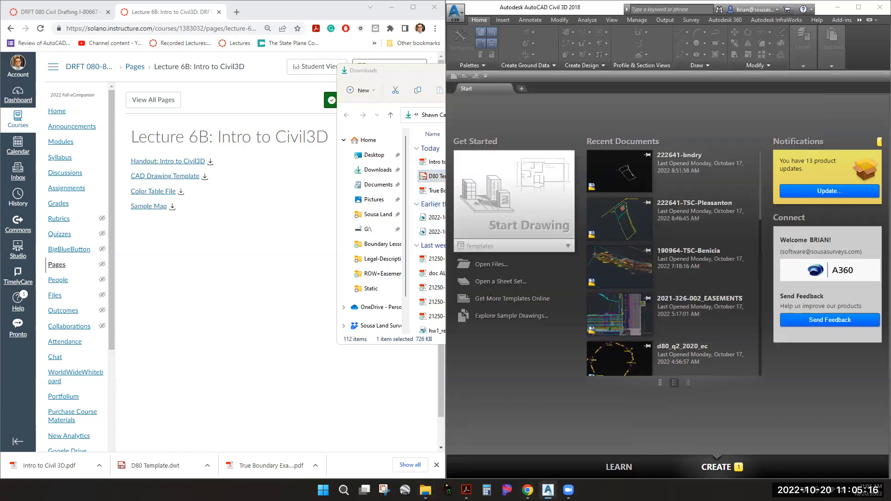
left_click_drag(558, 10, 342, 1)
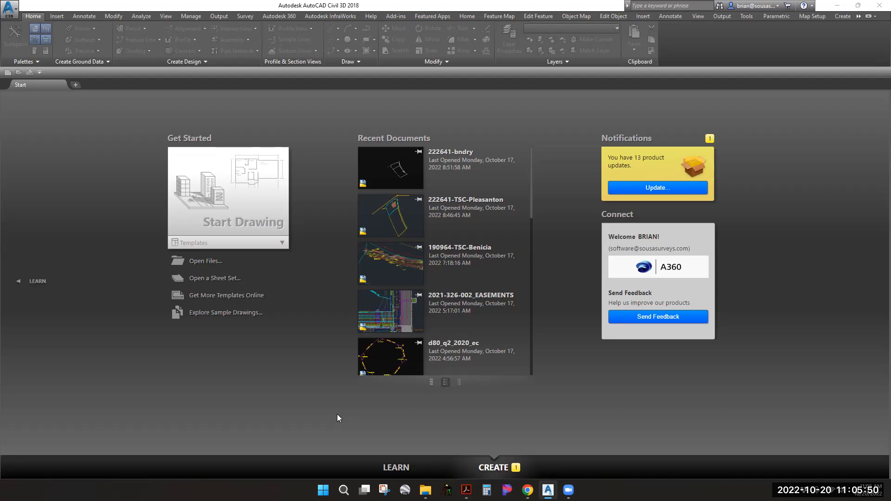
key("ctrl+n")
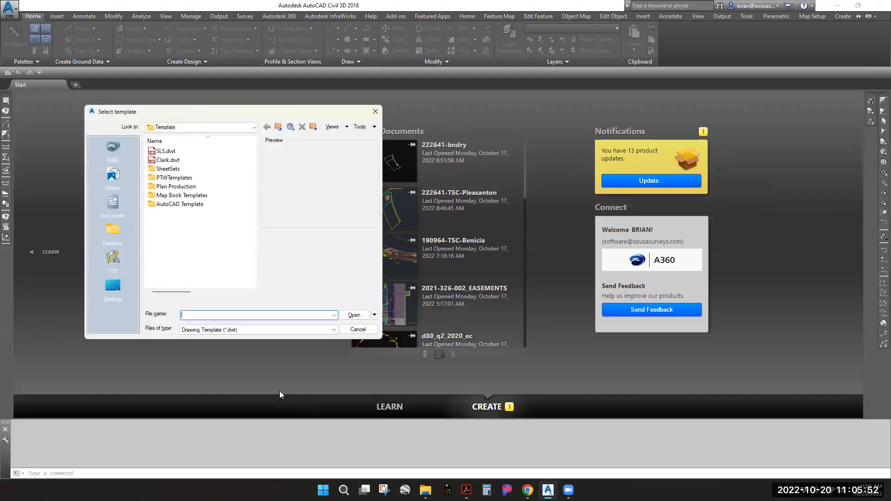
Browse to C:\Users\...\Downloads, select D80 Template.dwt, then cancel the template dialog
left_click(114, 287)
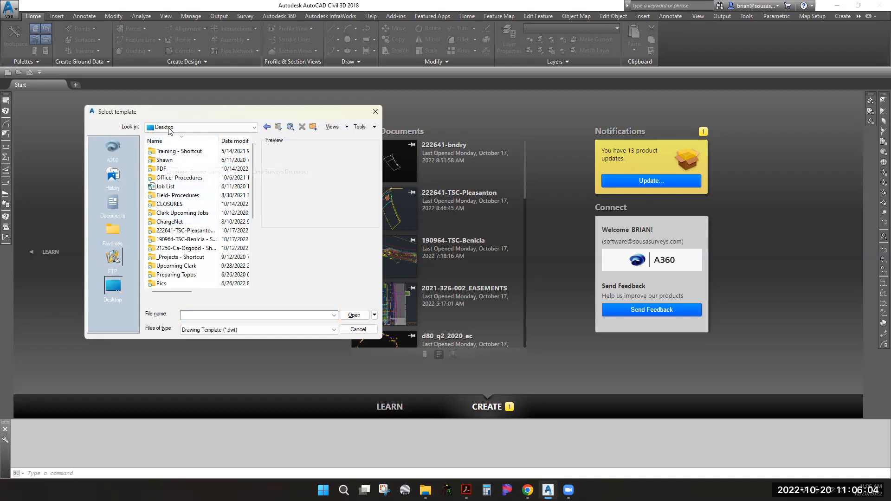
left_click(169, 131)
left_click(192, 155)
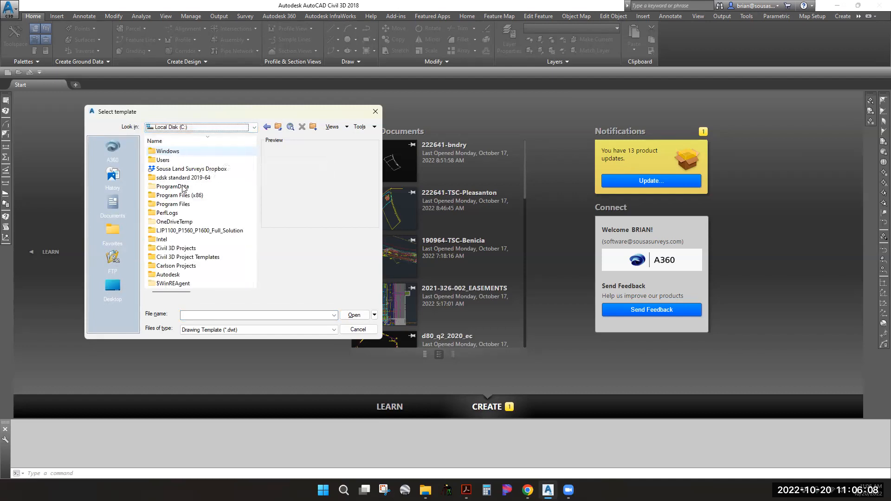
double_click(163, 161)
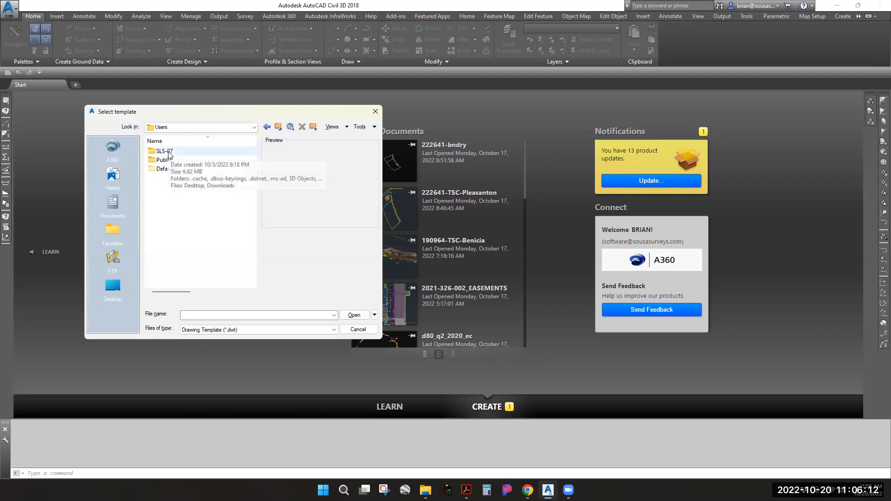
double_click(164, 151)
double_click(170, 256)
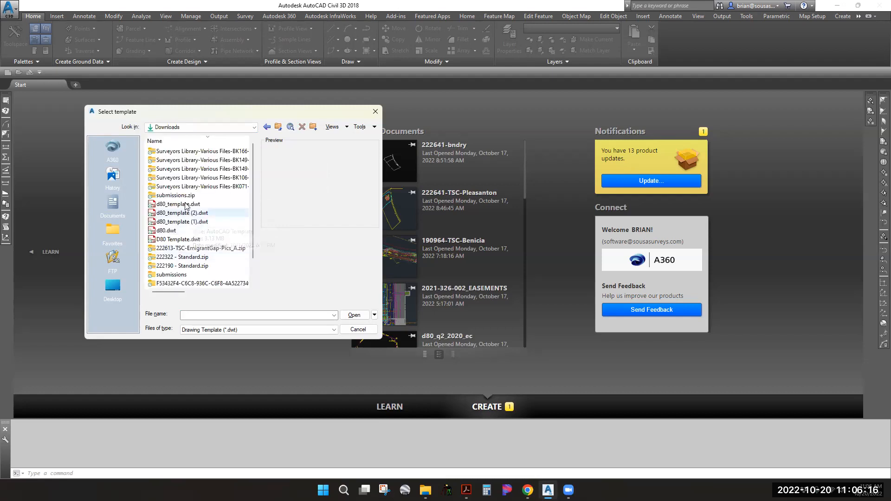
left_click(186, 206)
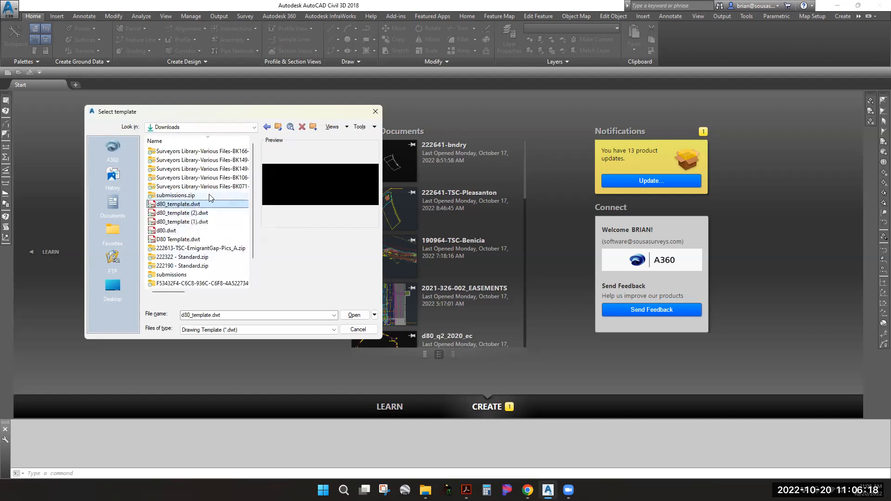
left_click(179, 240)
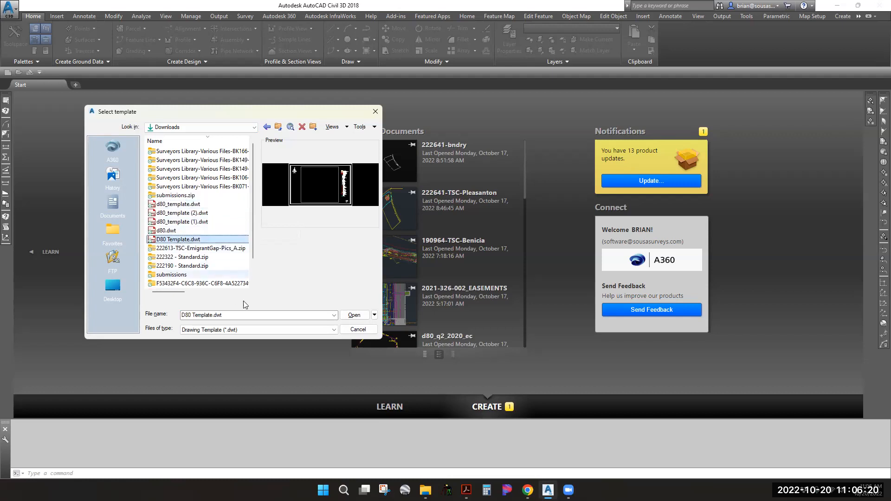
left_click(357, 330)
From the Canvas page, reveal the D80 Template.dwt download in the Downloads folder
mouse_move(528, 491)
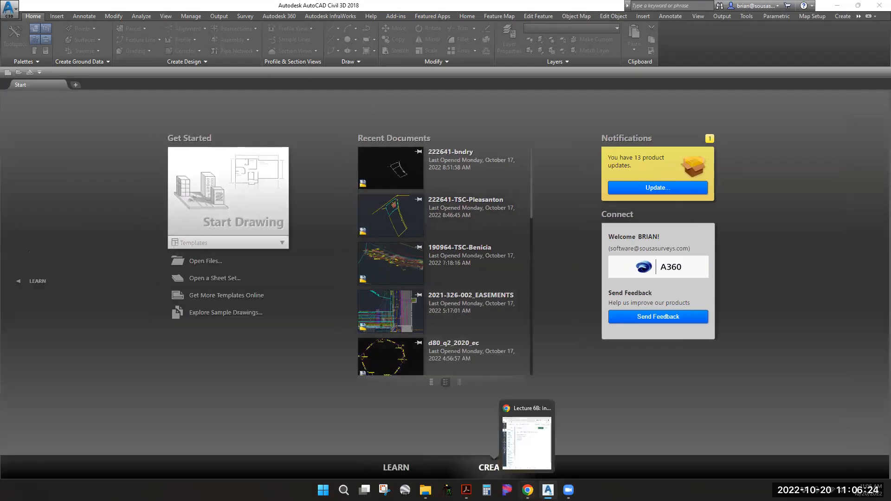
left_click(527, 443)
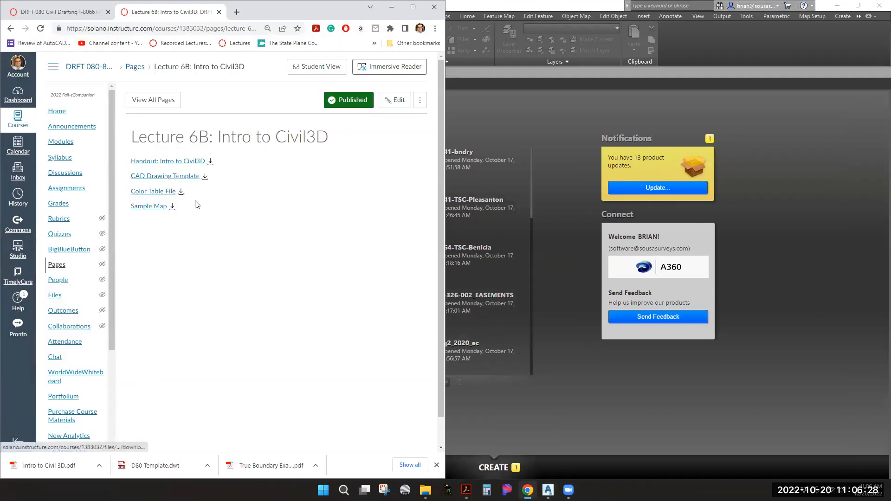
left_click(207, 466)
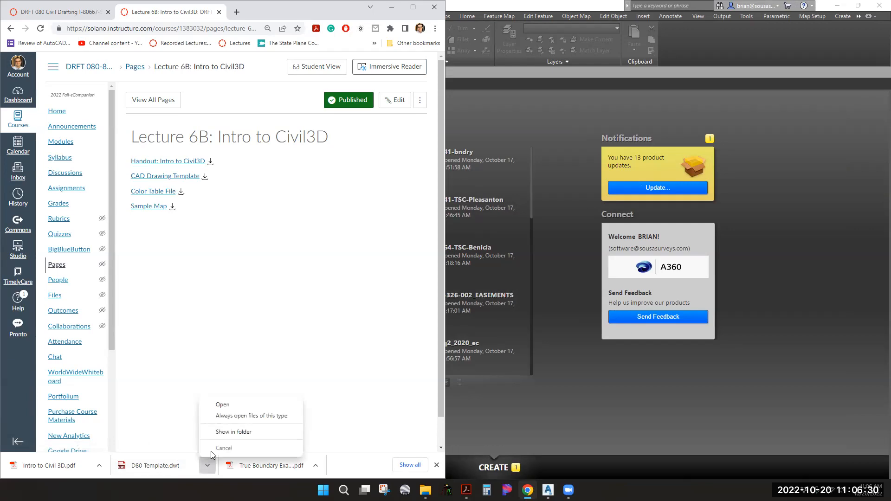
left_click(232, 431)
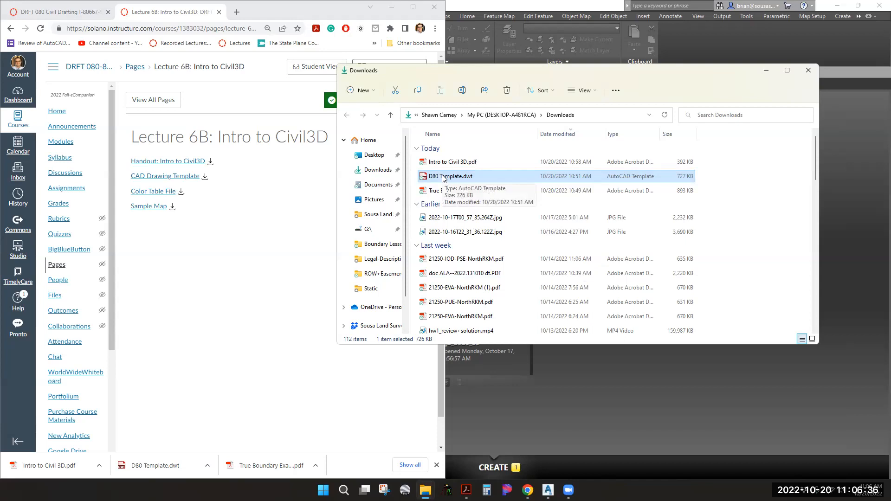
Copy D80 Template.dwt onto the Desktop and close the Explorer window
key("ctrl+c")
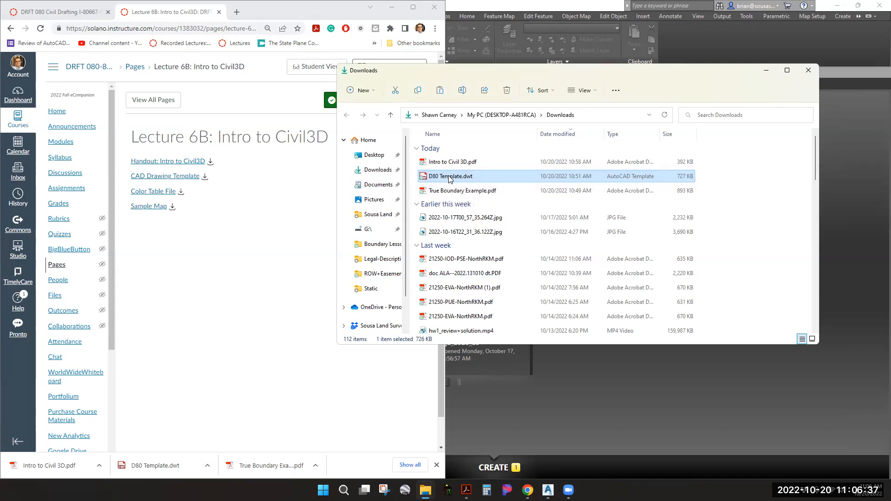
left_click(377, 155)
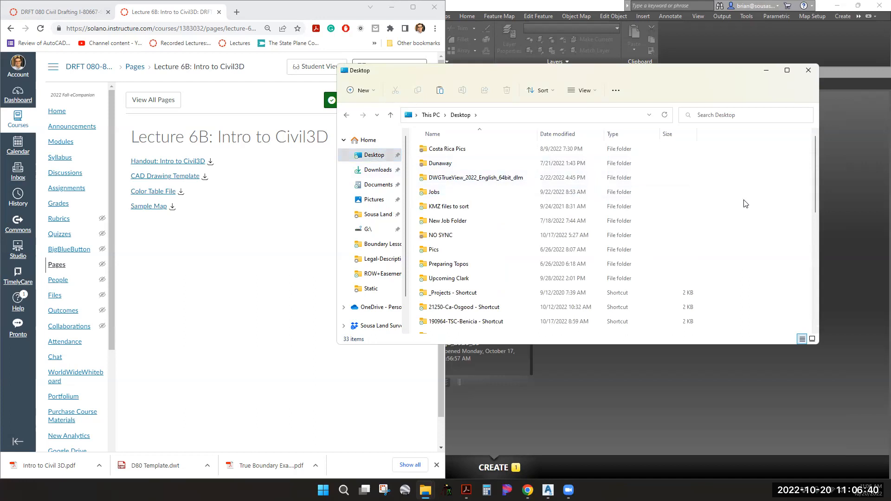
key("ctrl+v")
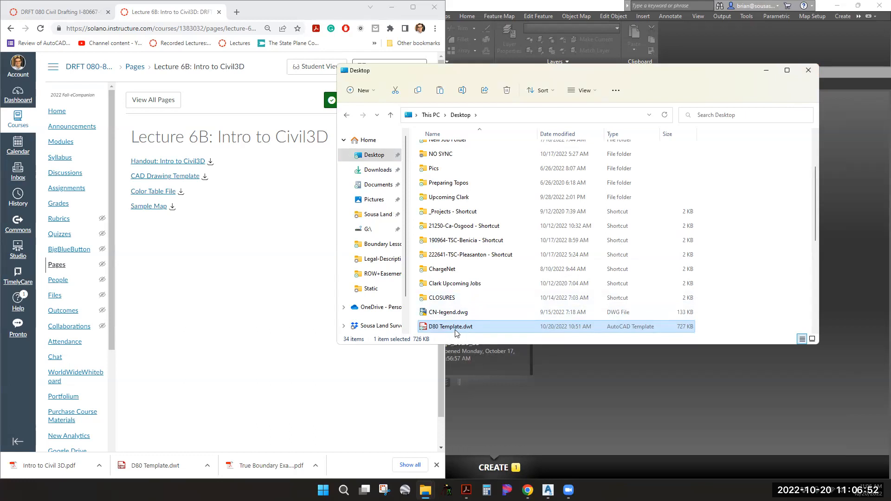
left_click(810, 69)
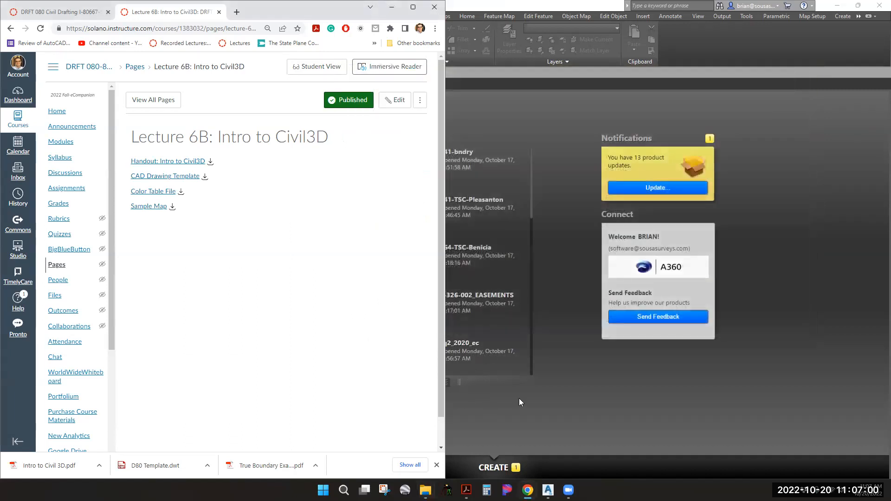
left_click(519, 399)
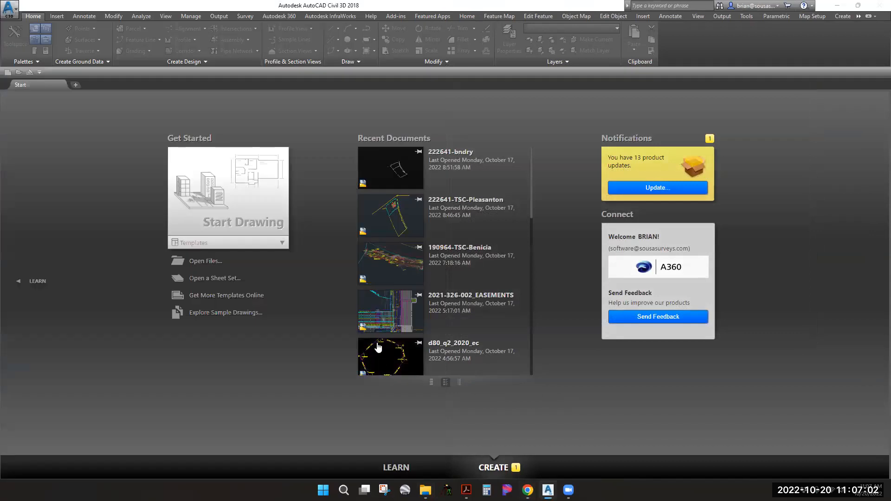
Create Drawing3 from the D80 Template.dwt template on the Desktop
key("ctrl+n")
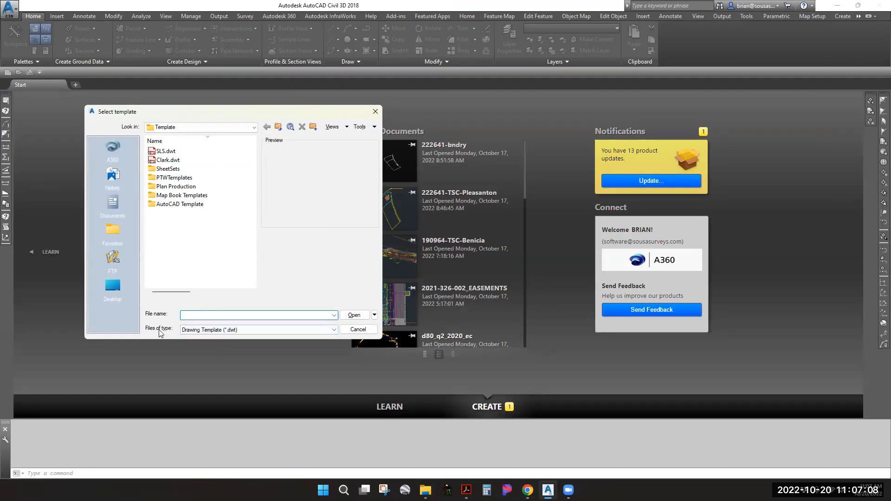
left_click(195, 330)
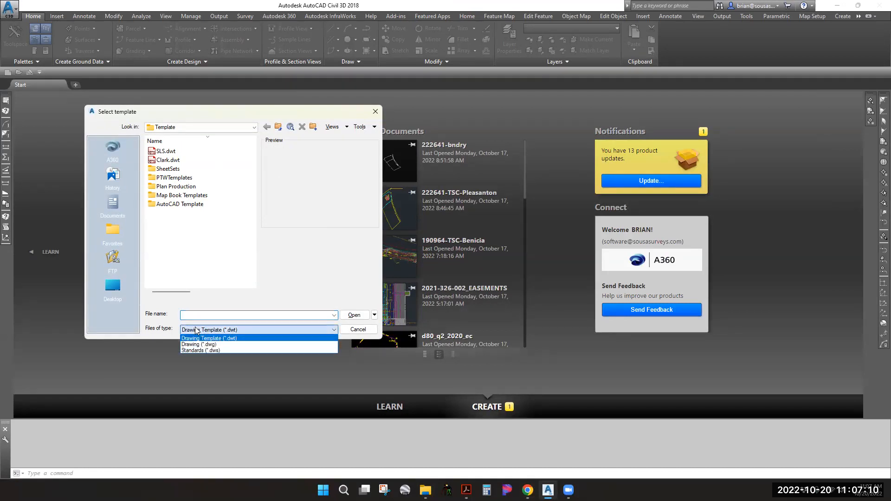
left_click(202, 343)
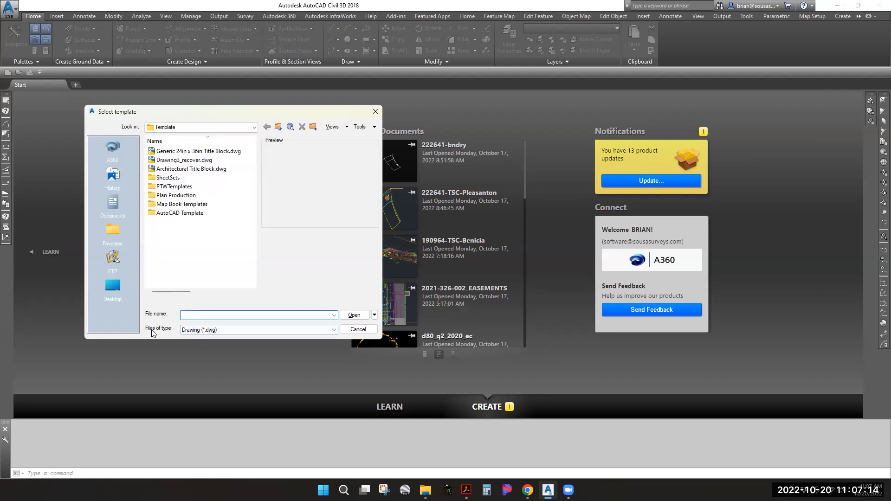
left_click(202, 330)
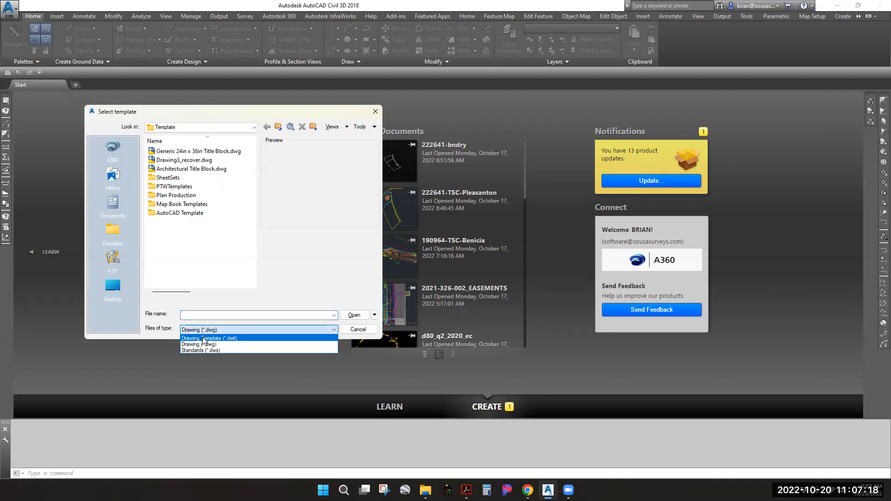
left_click(204, 338)
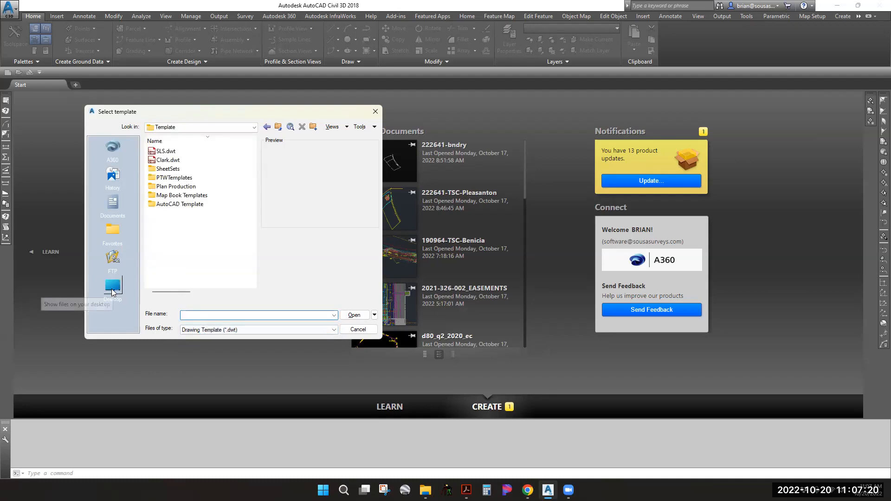
left_click(112, 288)
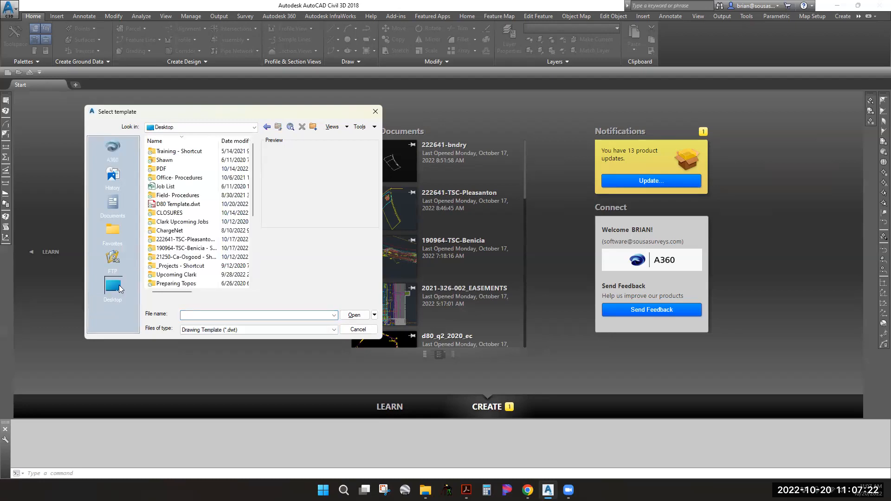
left_click(190, 207)
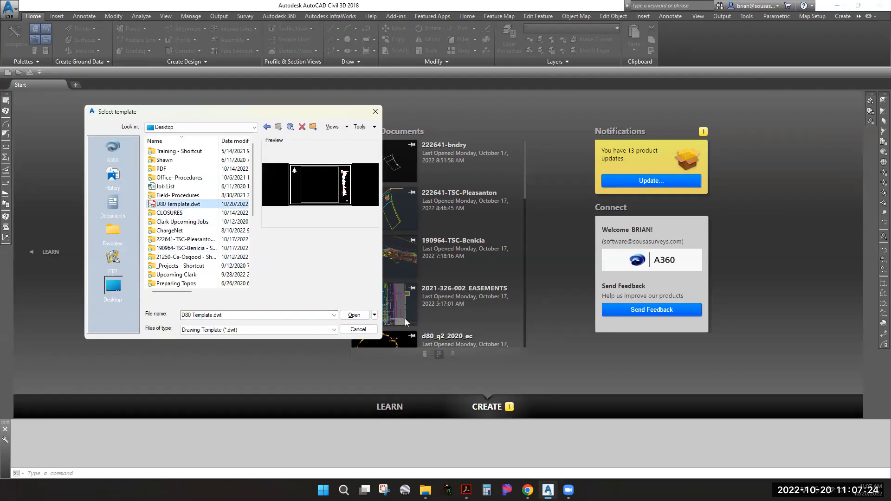
left_click(353, 316)
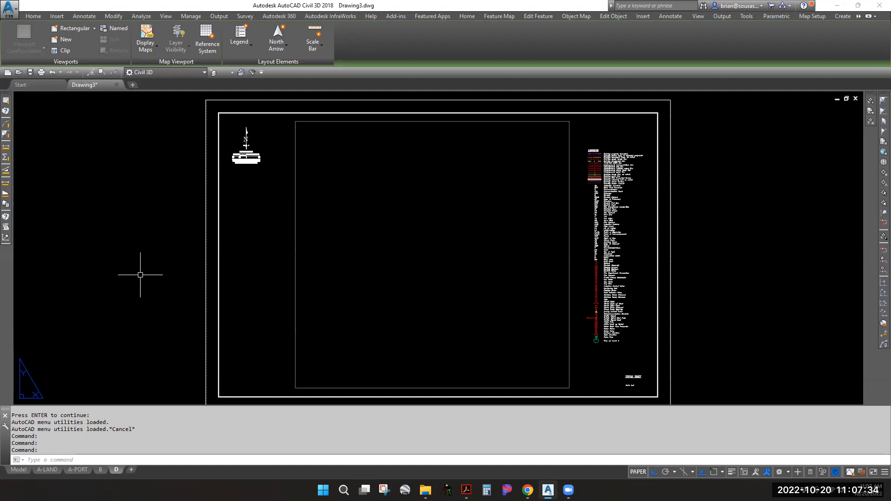
Switch Drawing3 from the D layout sheet to the Model tab
left_click(16, 469)
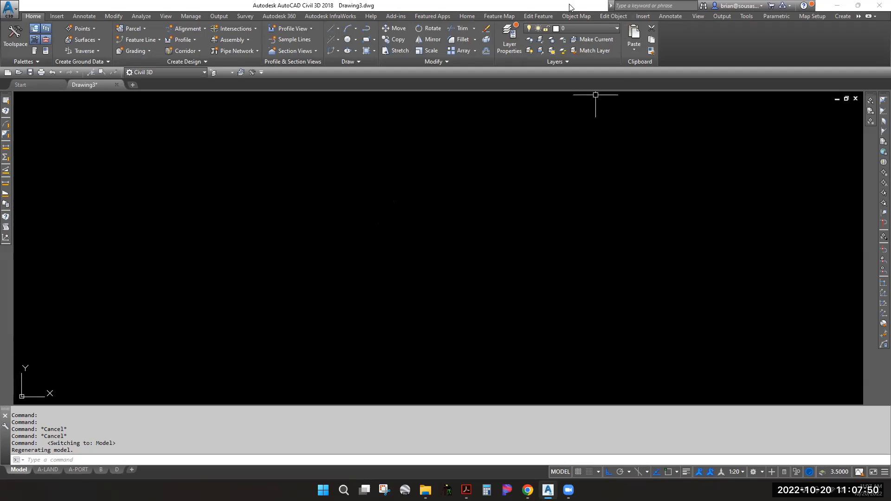
Snap Civil 3D to the left half and save the drawing to the Desktop as d80_civil3d_lecture.dwg
left_click_drag(570, 8, 1, 251)
left_click(220, 228)
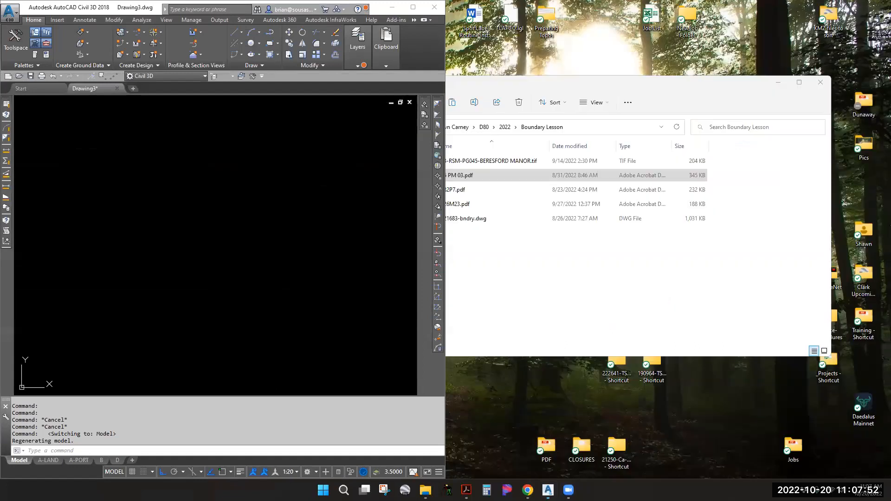
key("ctrl+s")
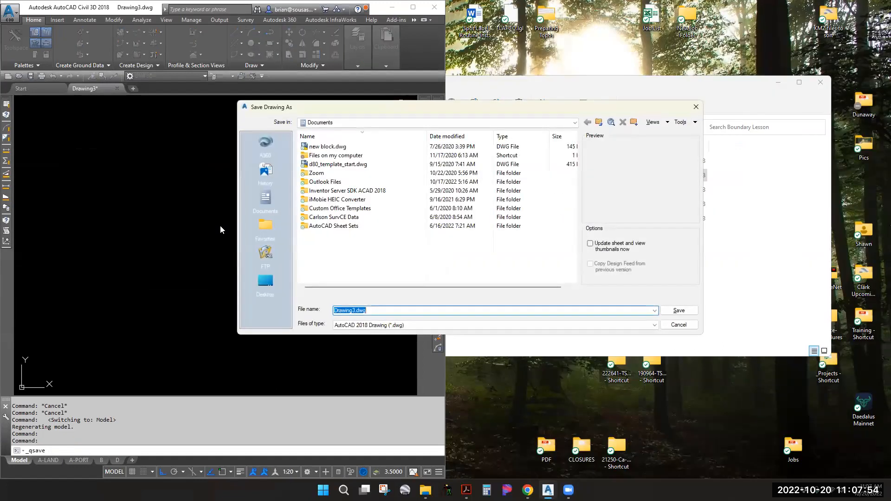
left_click(267, 284)
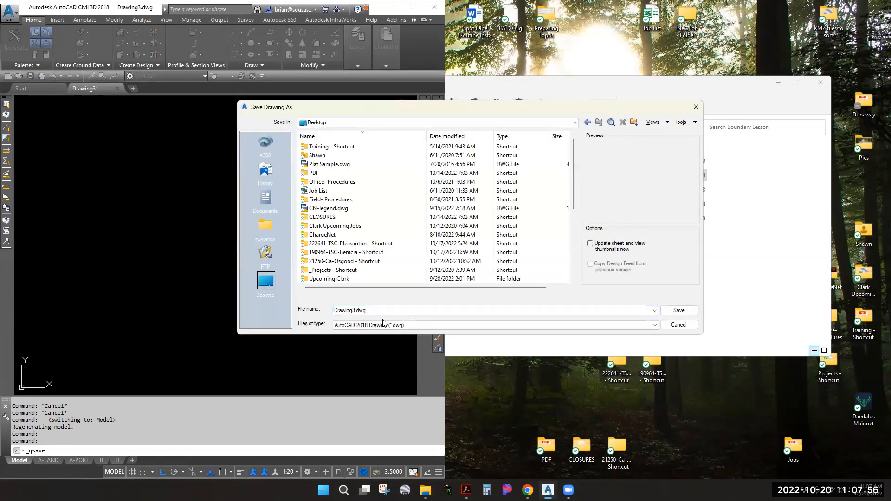
type("d80_")
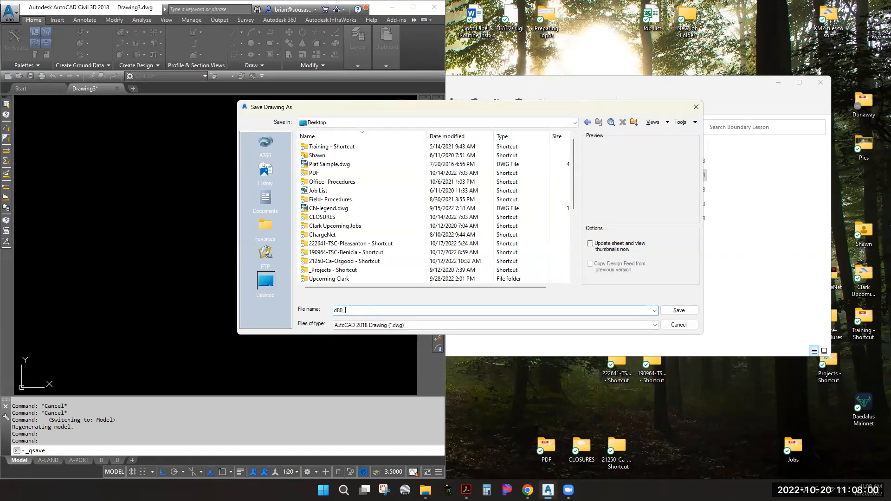
type("civil3d_e")
key("BackSpace")
key("BackSpace")
key("BackSpace")
type("ctu")
key("Return")
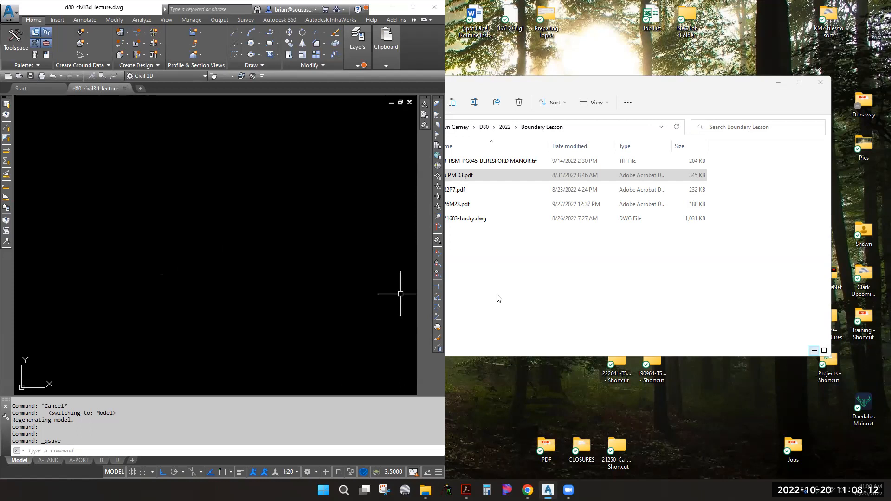
Minimize the Boundary Lesson folder window and maximize Civil 3D to full screen
left_click(541, 280)
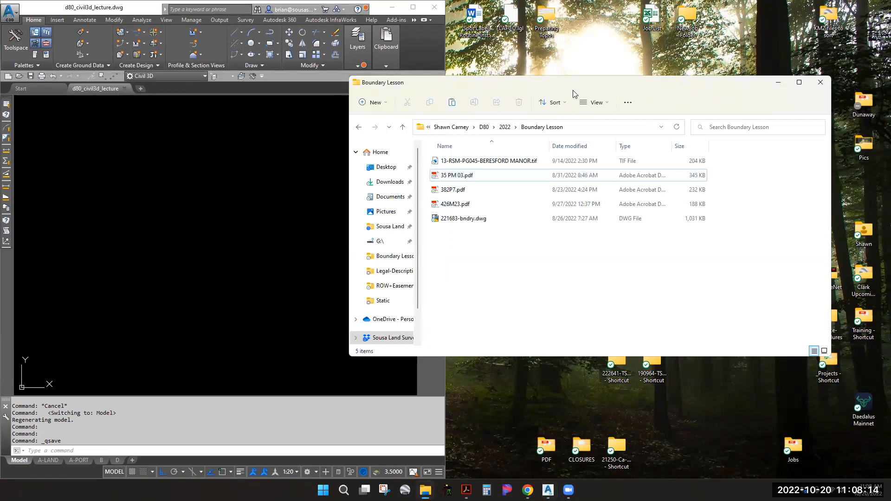
left_click(778, 83)
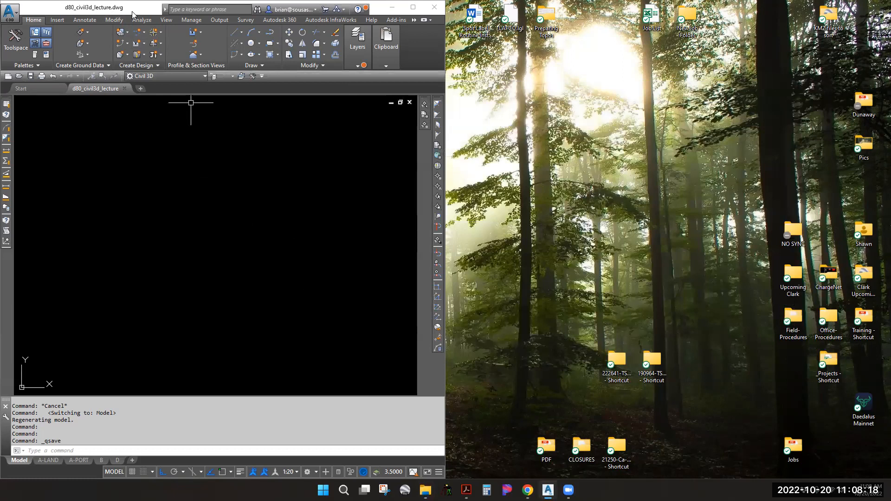
double_click(136, 14)
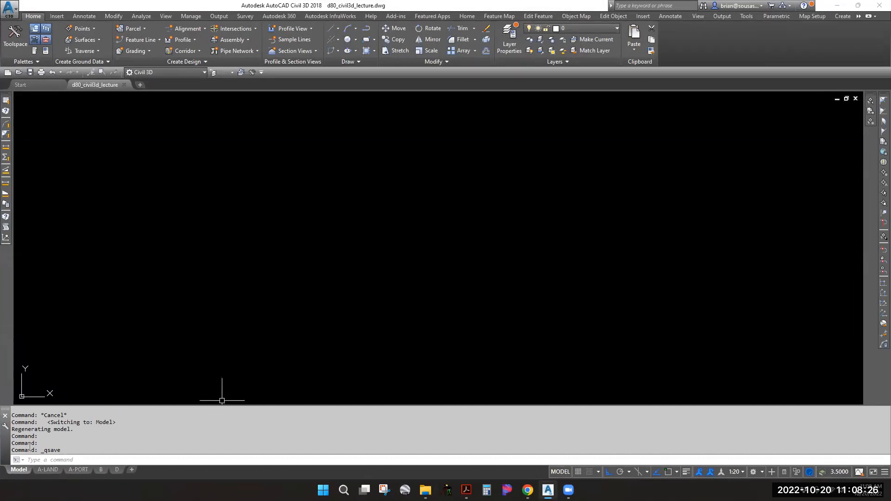
Preview the A-LAND, A-PORT, B and D layout sheets, then return to model space
left_click(45, 467)
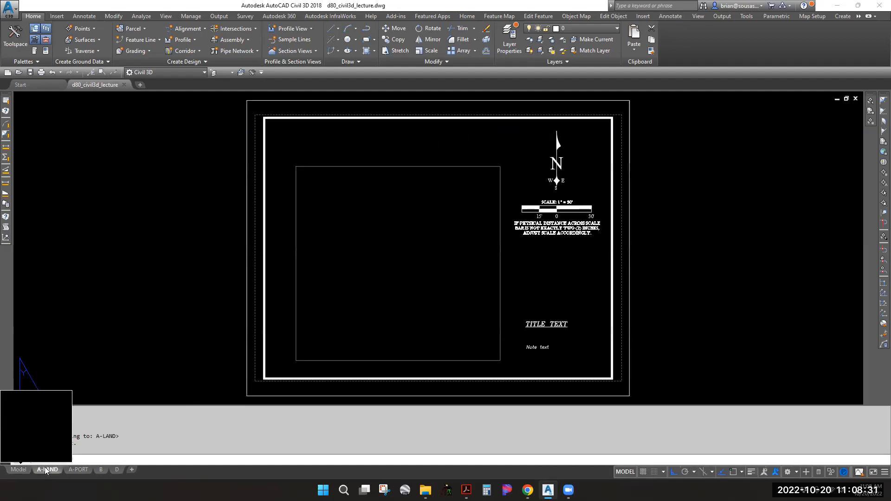
left_click(79, 469)
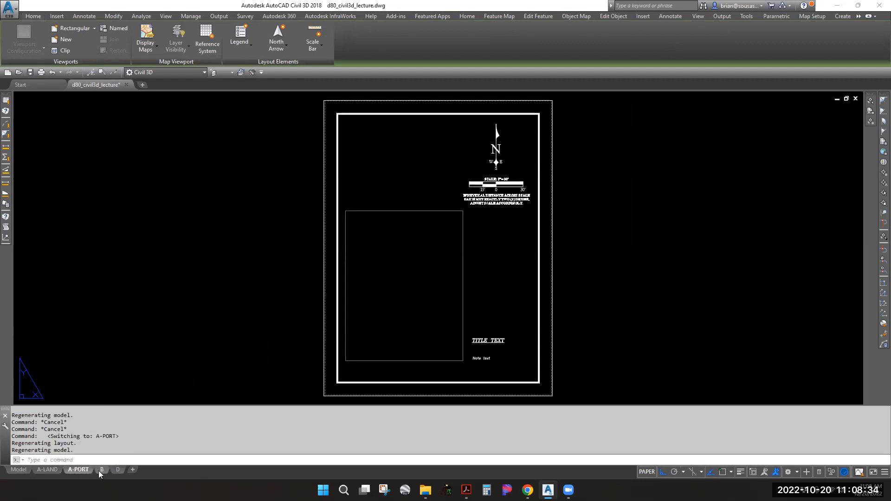
left_click(101, 470)
left_click(116, 469)
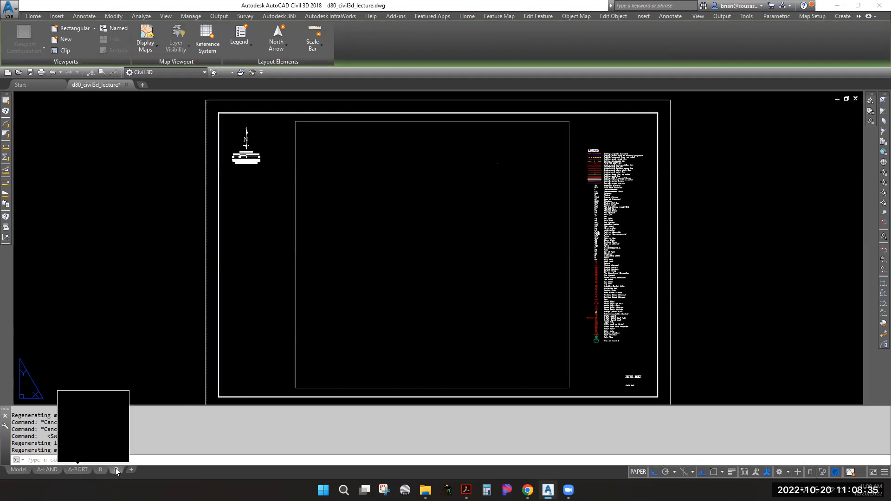
left_click(48, 468)
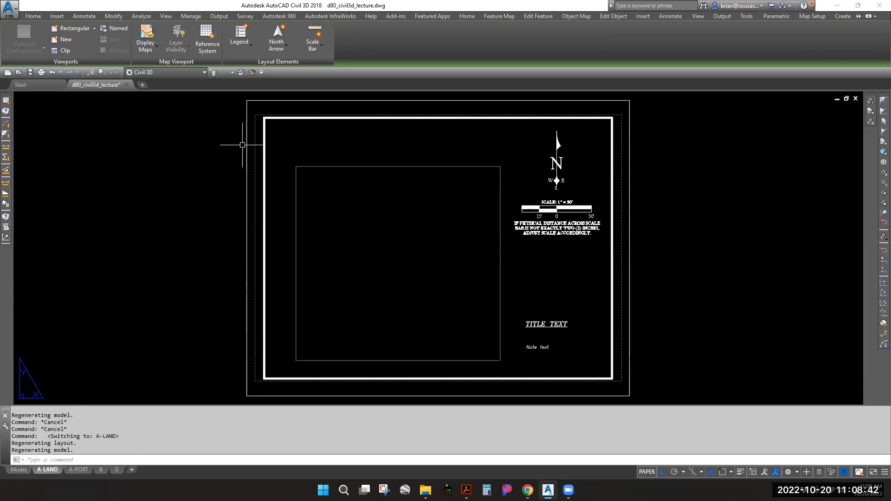
left_click(19, 471)
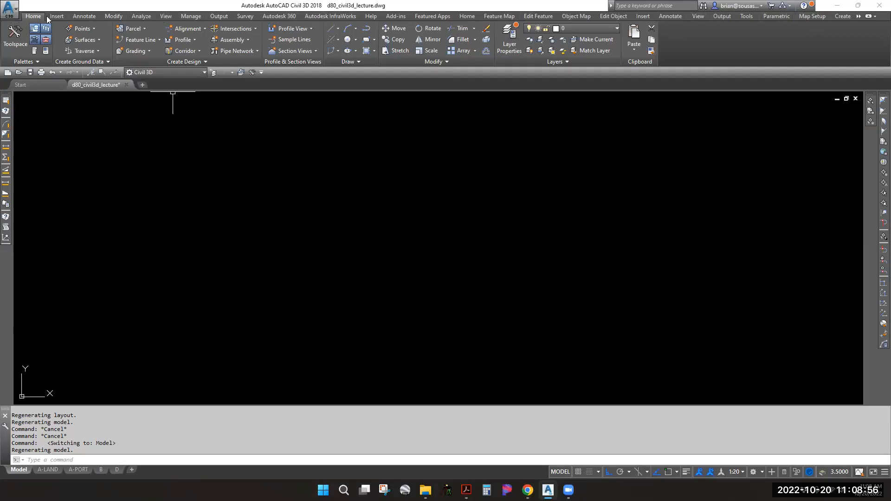
Browse the Insert, Annotate, Analyze, View and Manage ribbon tabs, then return to Home
left_click(64, 17)
left_click(81, 16)
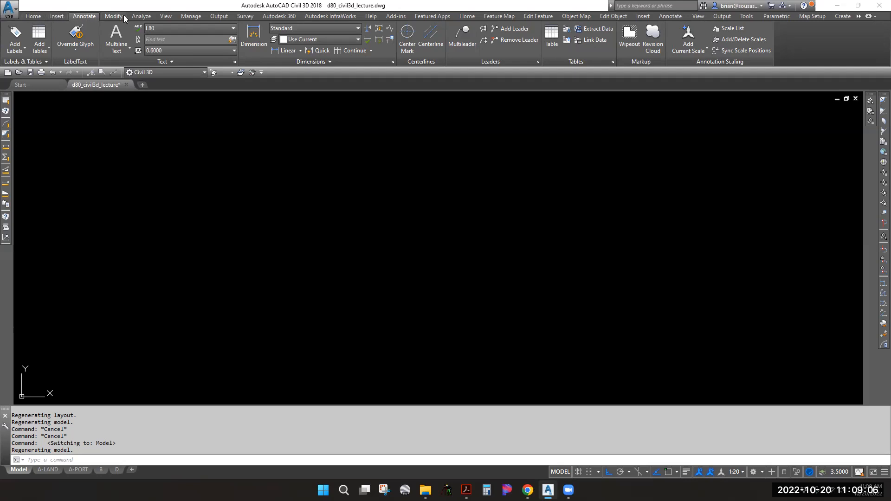
left_click(141, 16)
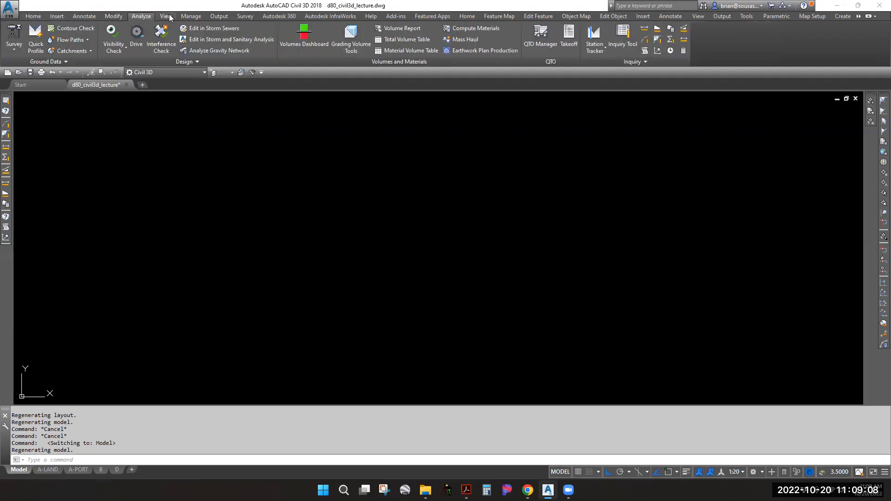
left_click(168, 16)
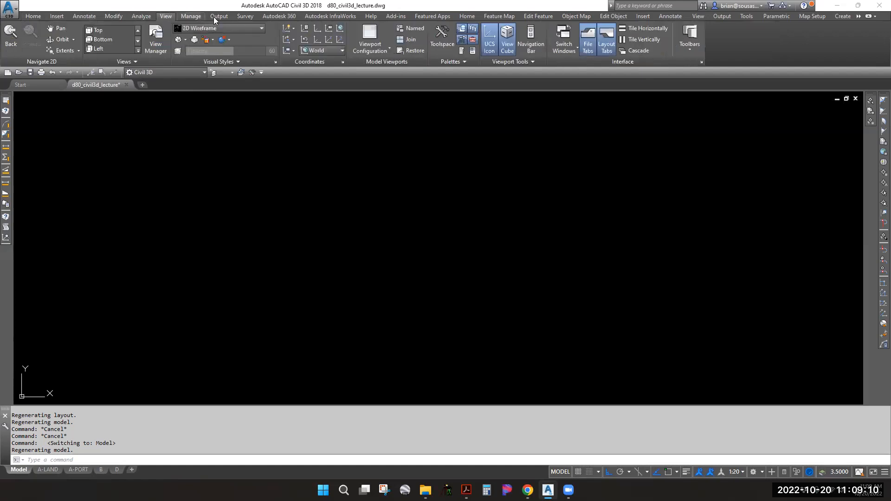
left_click(197, 17)
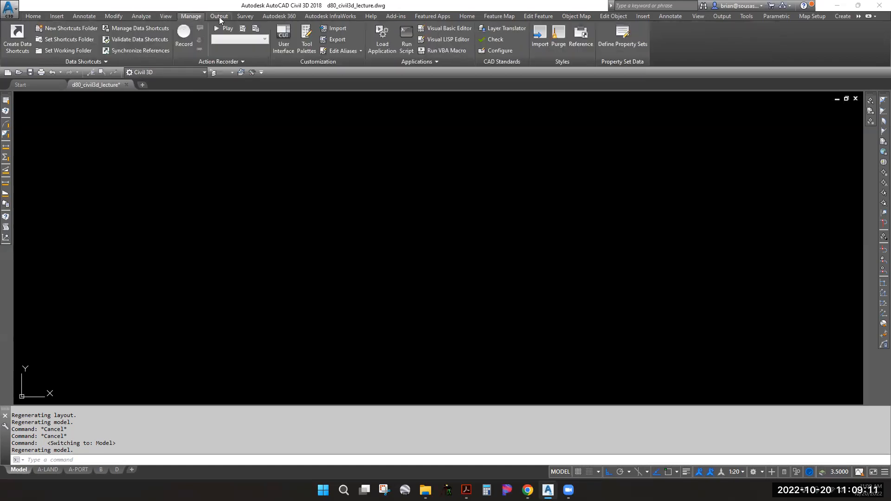
left_click(33, 16)
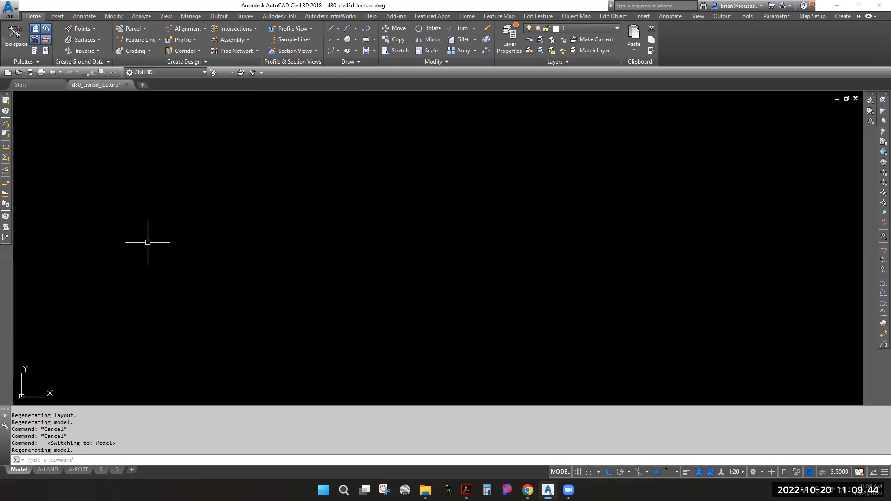
Open the Toolspace Prospector and expand its Point Groups collection
left_click(15, 37)
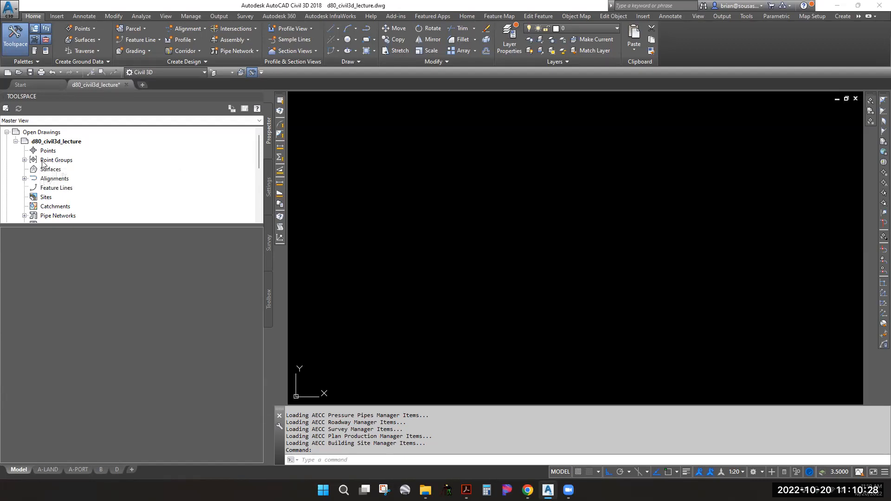
left_click(25, 160)
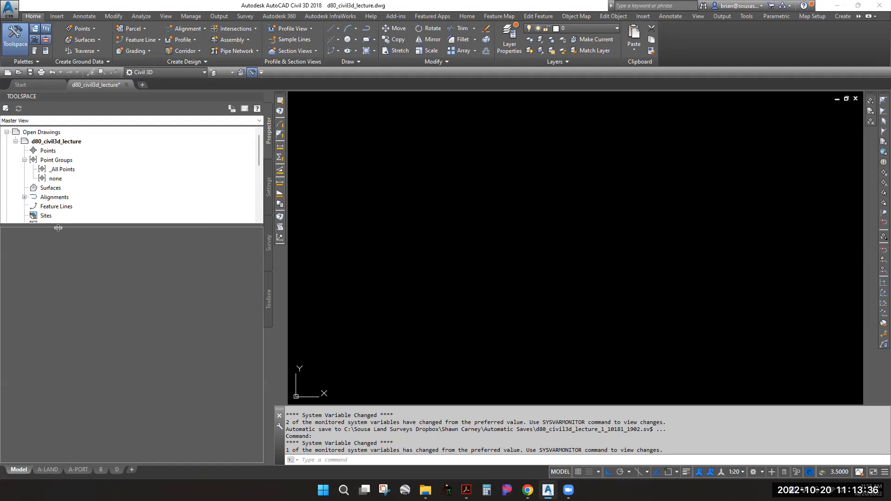
Enlarge the Prospector tree pane to reveal more of the drawing's collections
left_click_drag(59, 225, 79, 356)
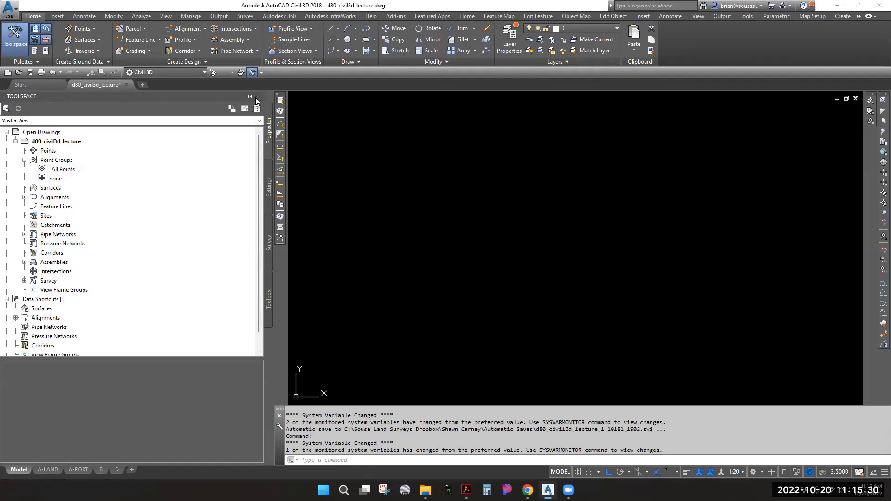
Close the Toolspace, then review the template's 203 layers in Layer Properties Manager (LA)
left_click(258, 97)
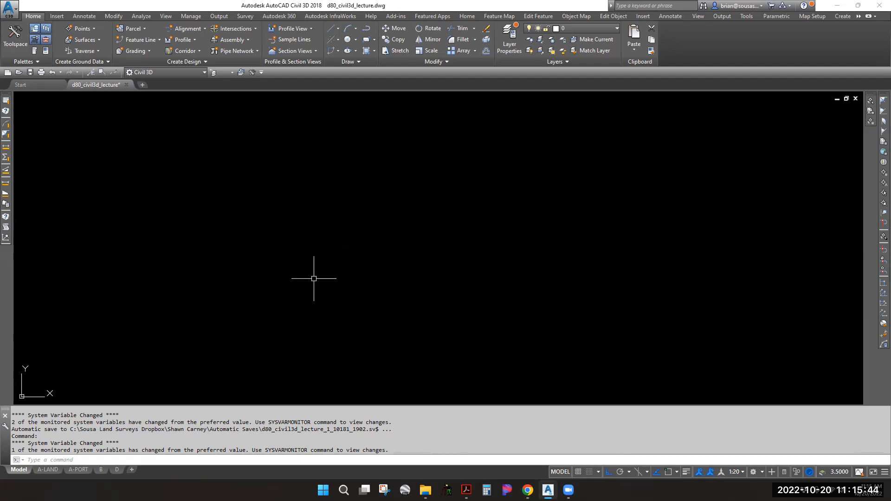
type("la")
key("Return")
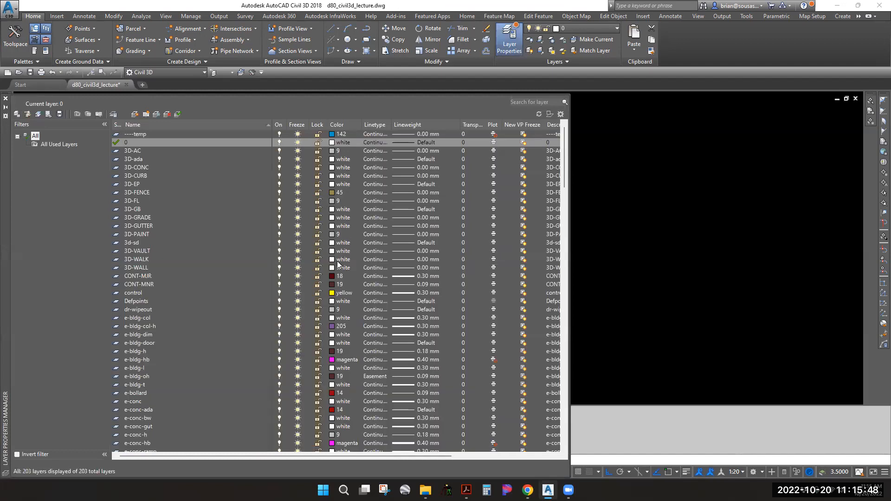
scroll(181, 188, "down", 12)
scroll(183, 190, "down", 18)
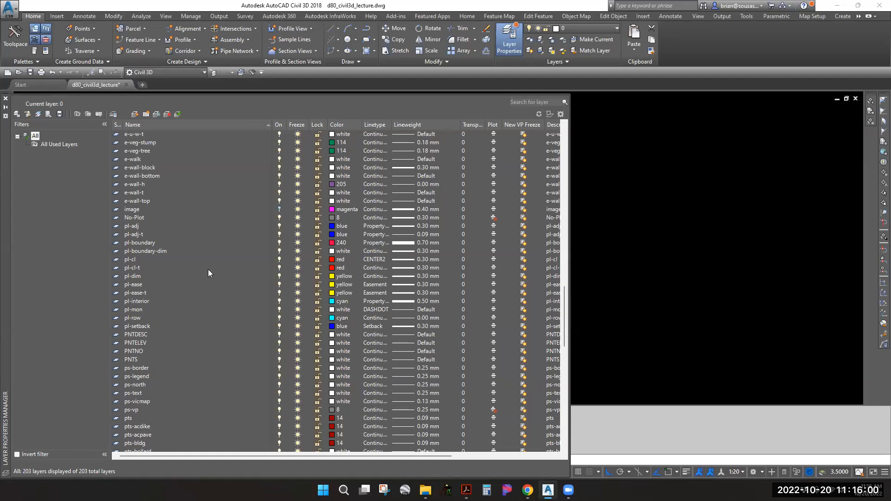
left_click(5, 99)
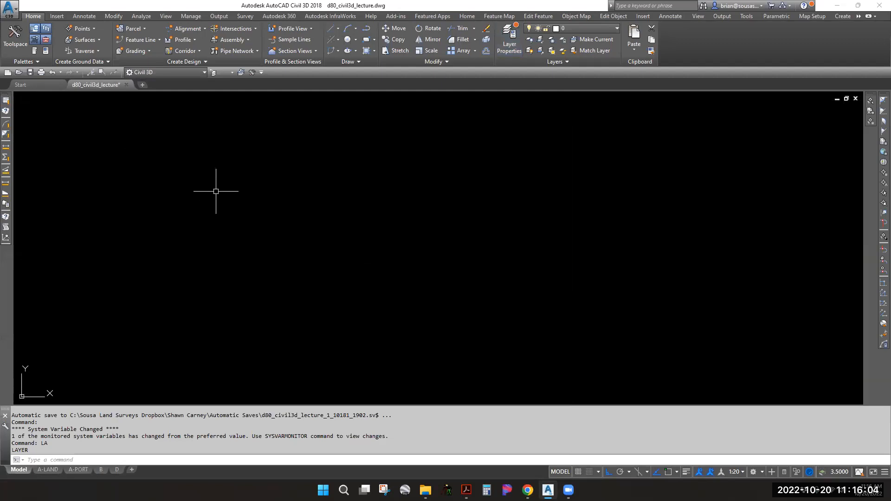
type("insert")
key("Return")
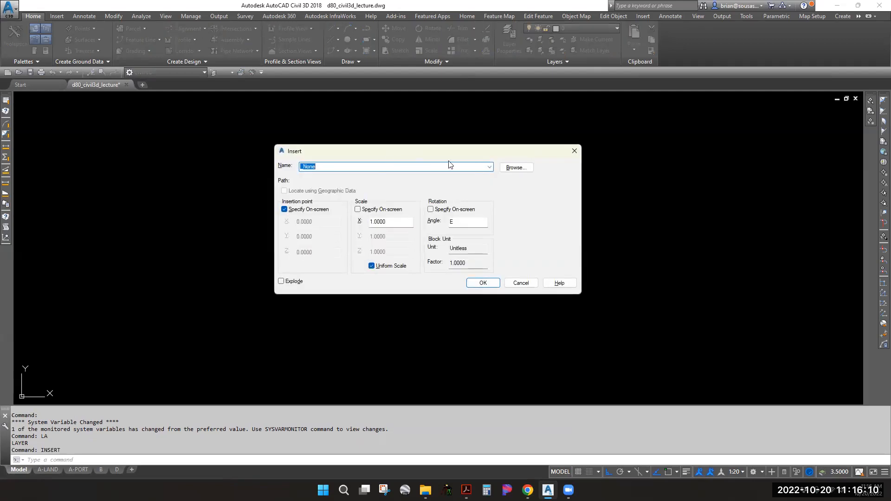
left_click(490, 167)
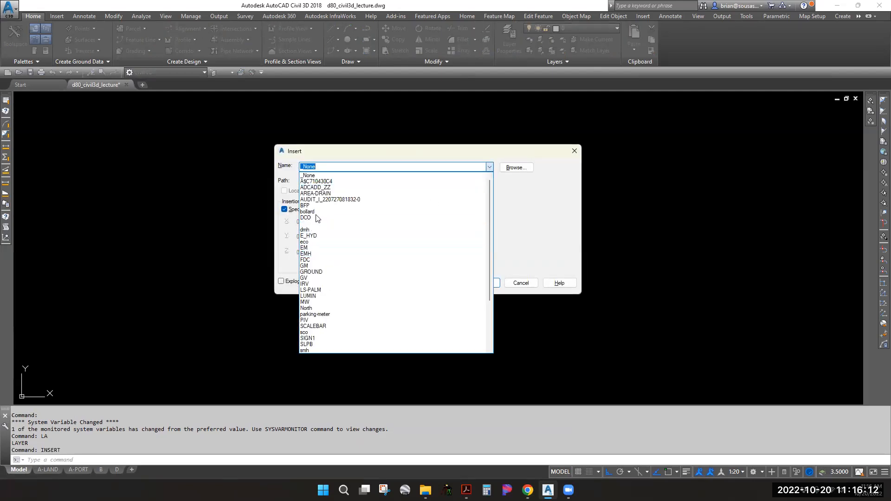
left_click(352, 211)
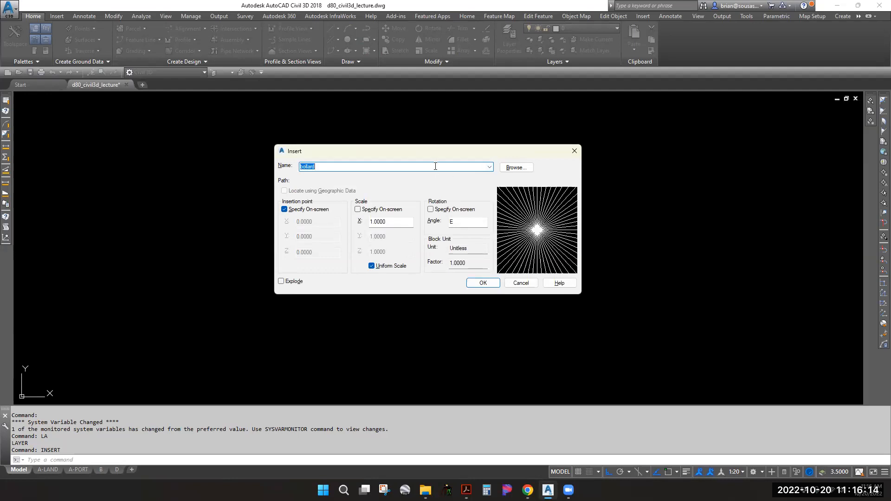
key("Down")
key("Down")
key("Down")
key("Down")
key("Down")
key("Down")
key("Down")
key("Down")
key("Down")
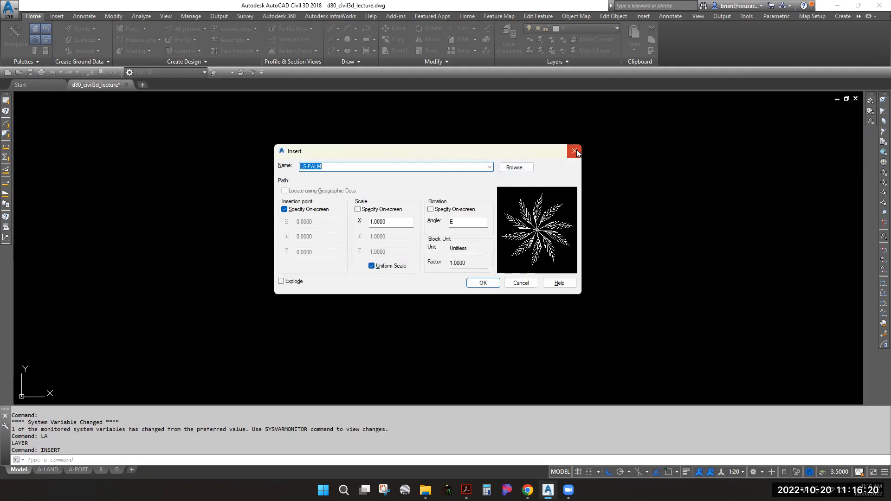
left_click(574, 151)
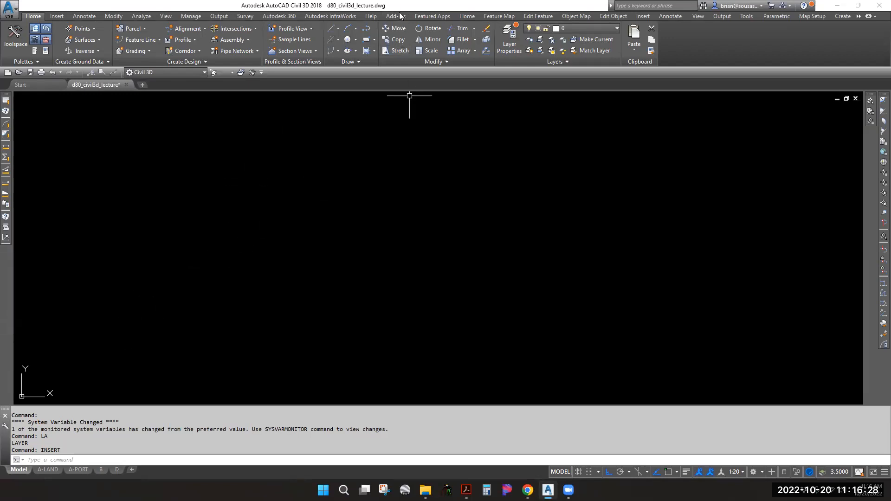
Snap Civil 3D to the right half and close the Intro to Civil 3D PDF
left_click_drag(401, 7, 886, 375)
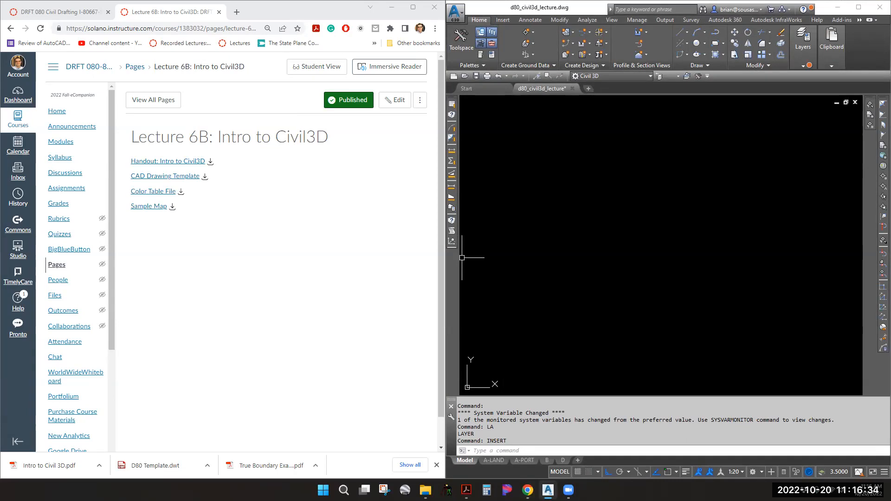
left_click(466, 490)
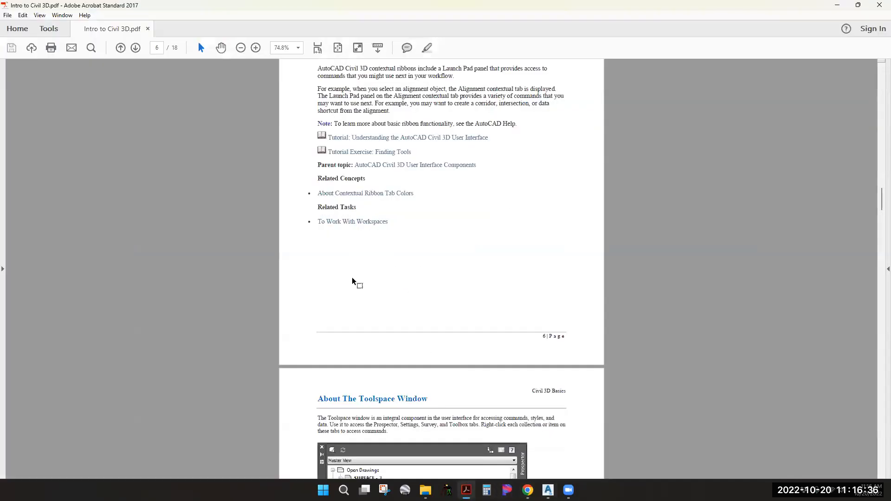
left_click(879, 8)
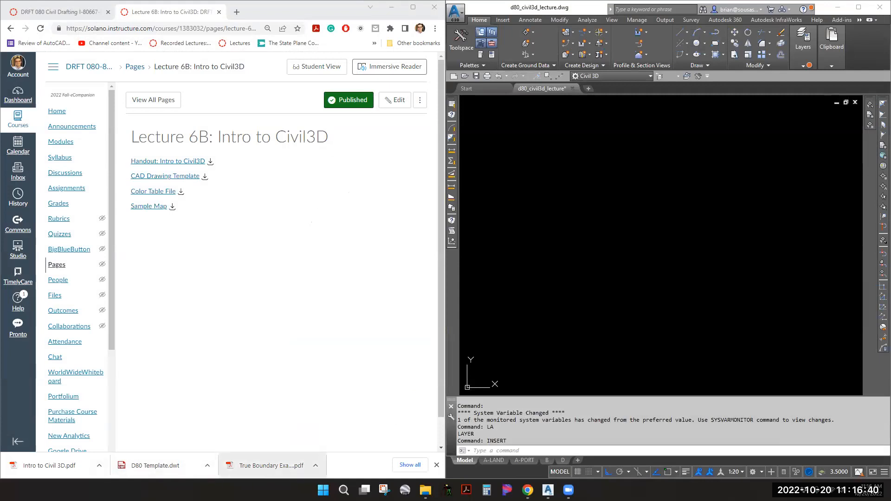
Download the Sample Map PDF and open 35 PM 03 (1).pdf from its folder
left_click(443, 457)
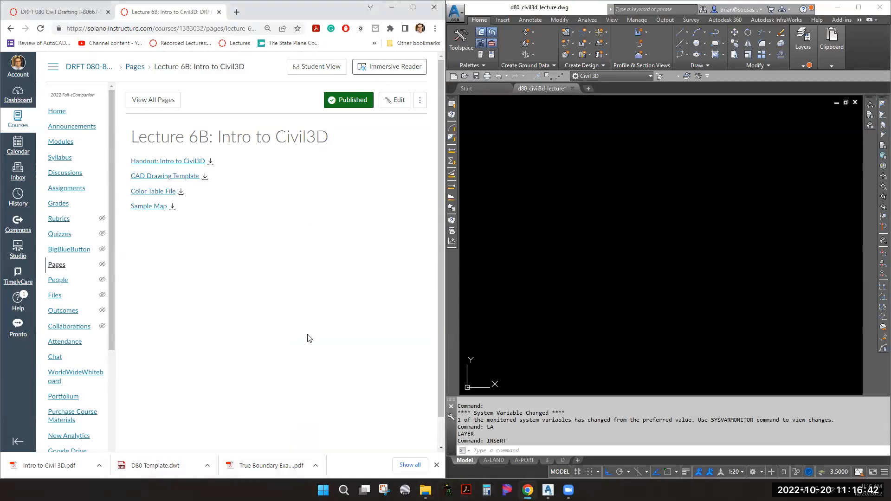
left_click(172, 207)
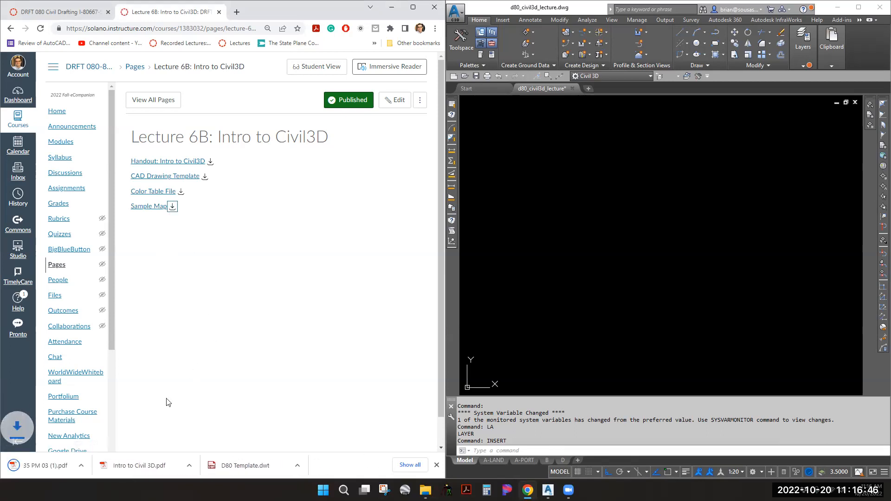
left_click(100, 465)
left_click(141, 436)
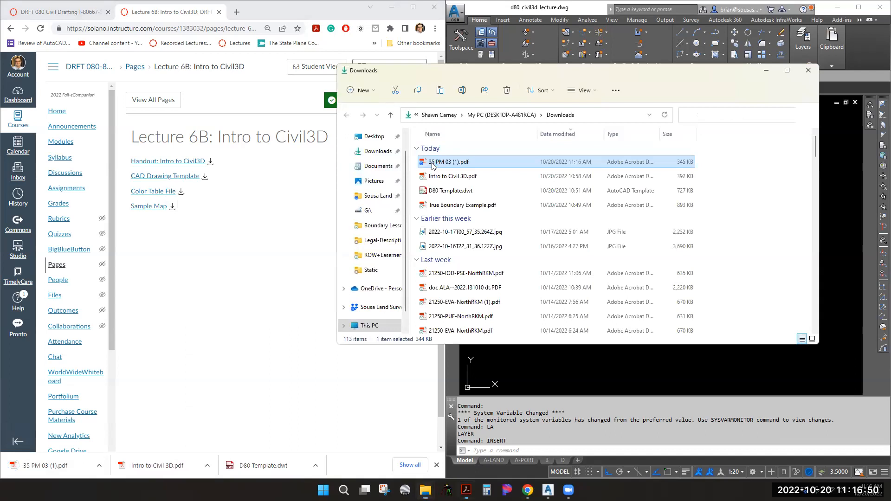
double_click(433, 163)
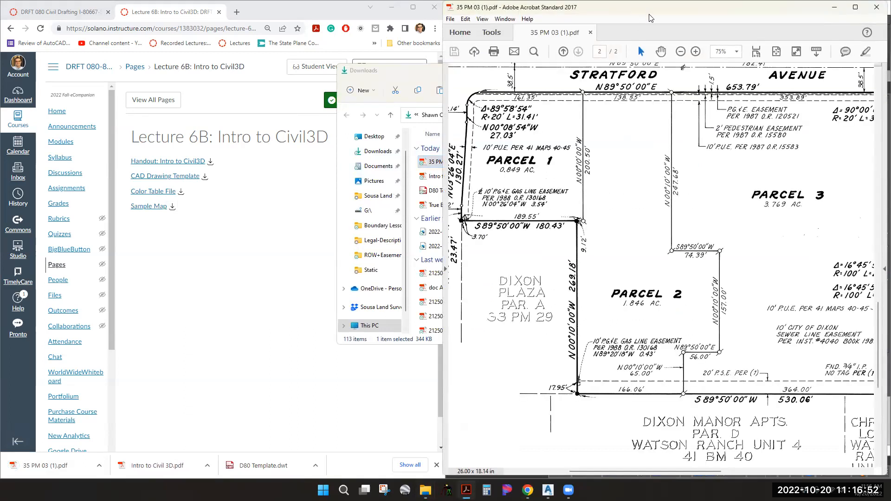
Snap the parcel map PDF to the right half and minimize the Chrome course page
left_click_drag(651, 17, 890, 241)
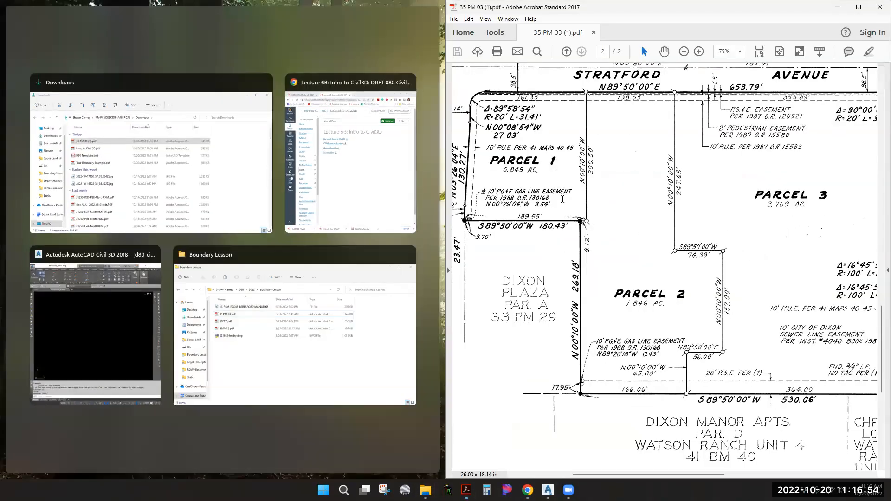
left_click(430, 278)
left_click(393, 397)
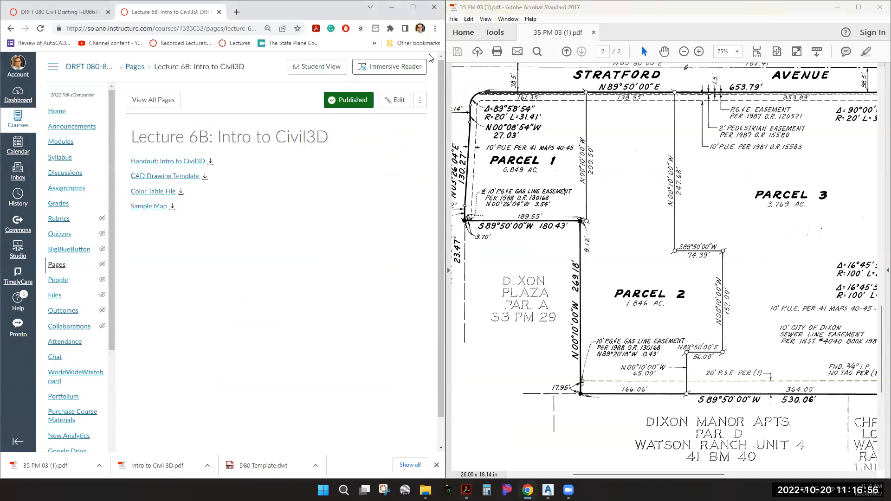
left_click(390, 8)
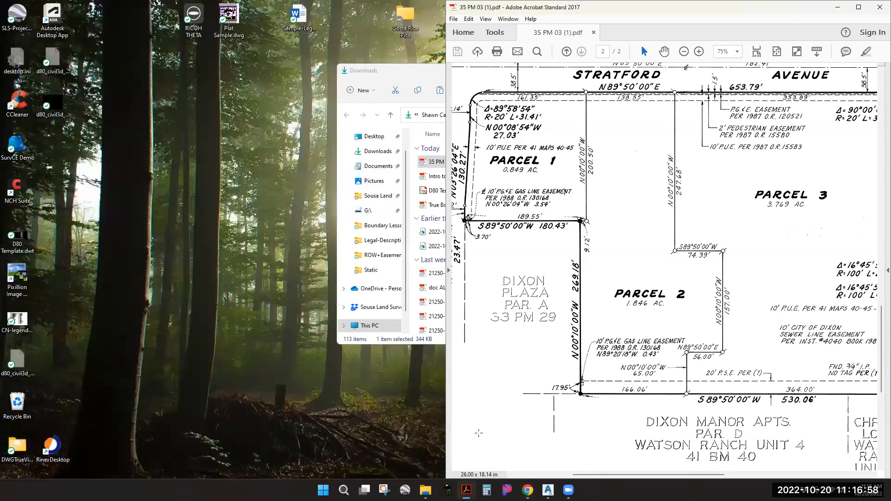
Restore the Civil 3D window and make it fill the left half of the screen
mouse_move(548, 490)
left_click(508, 432)
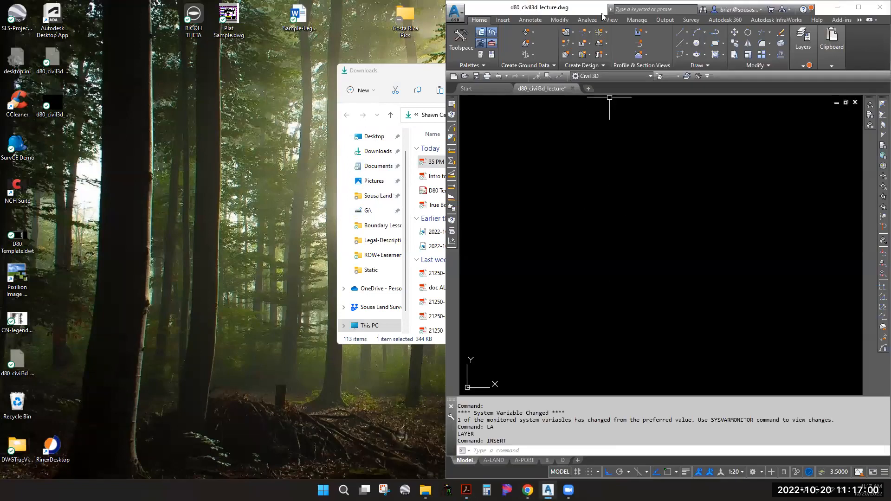
left_click_drag(568, 13, 4, 3)
left_click(6, 172)
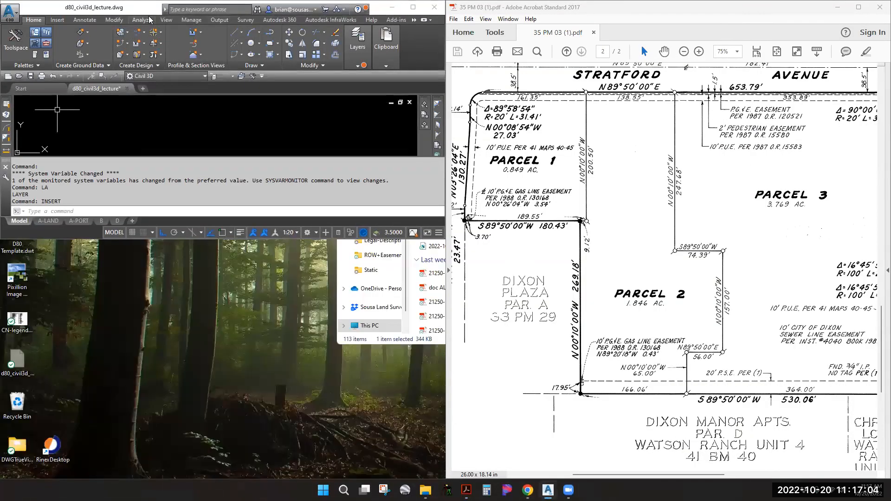
left_click_drag(140, 8, 0, 95)
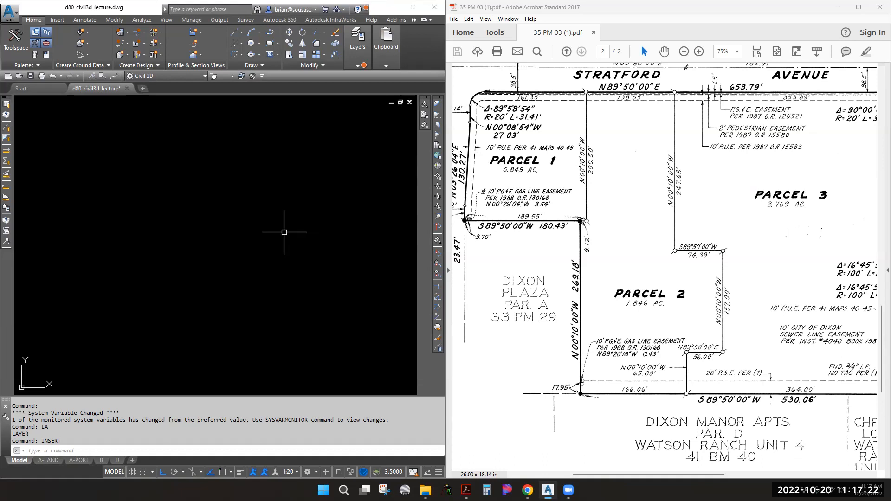
left_click(675, 246)
middle_click_drag(645, 216, 579, 155)
middle_click_drag(764, 133, 854, 220)
middle_click_drag(772, 119, 436, 118)
middle_click_drag(667, 390, 873, 388)
middle_click_drag(605, 304, 551, 333)
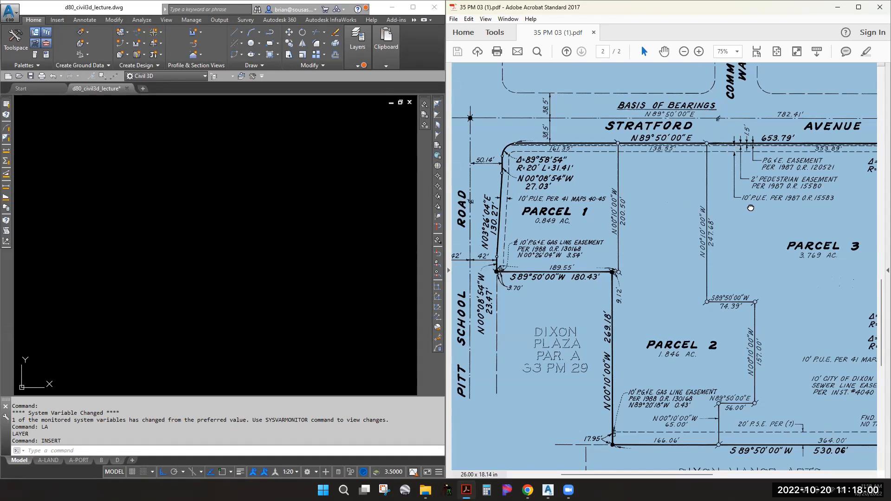
scroll(725, 145, "right", 5)
scroll(725, 145, "down", 1)
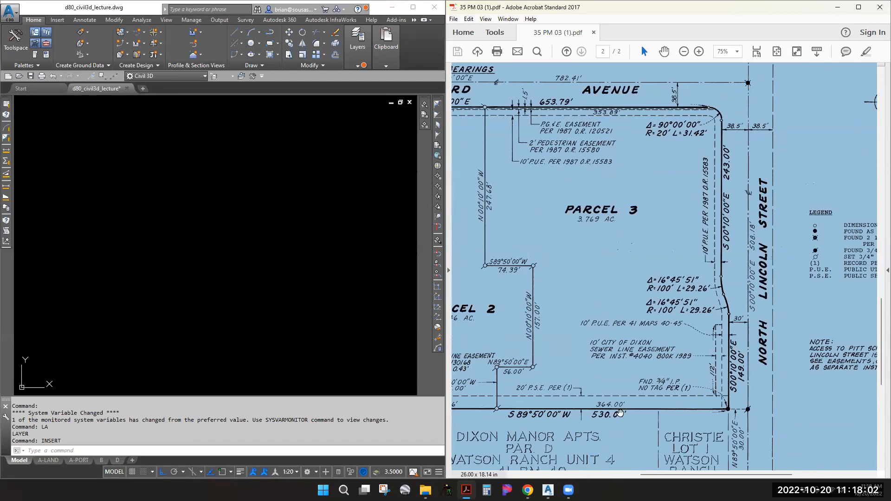
scroll(588, 409, "left", 5)
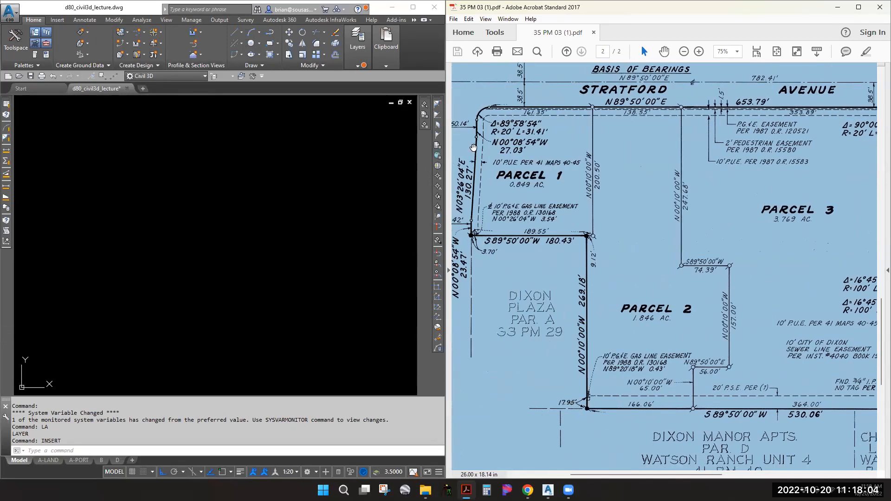
left_click(291, 188)
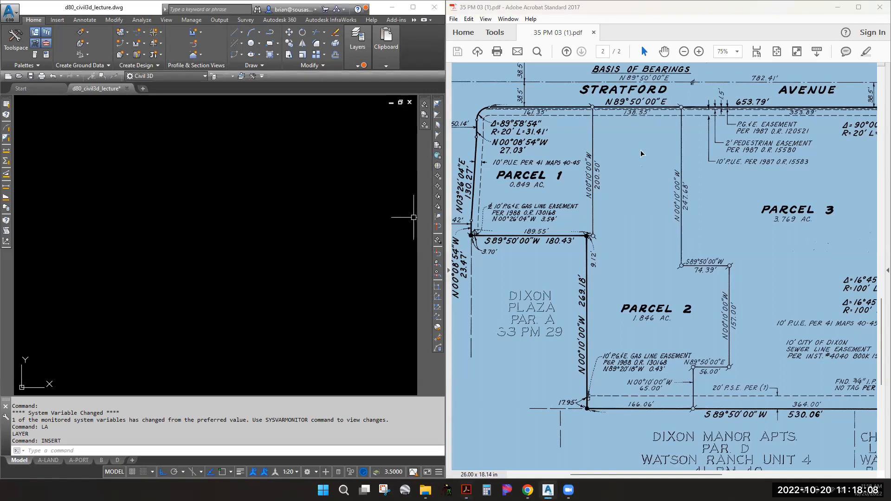
left_click(673, 150)
middle_click_drag(666, 166, 541, 178)
scroll(621, 174, "down", 5, "ctrl")
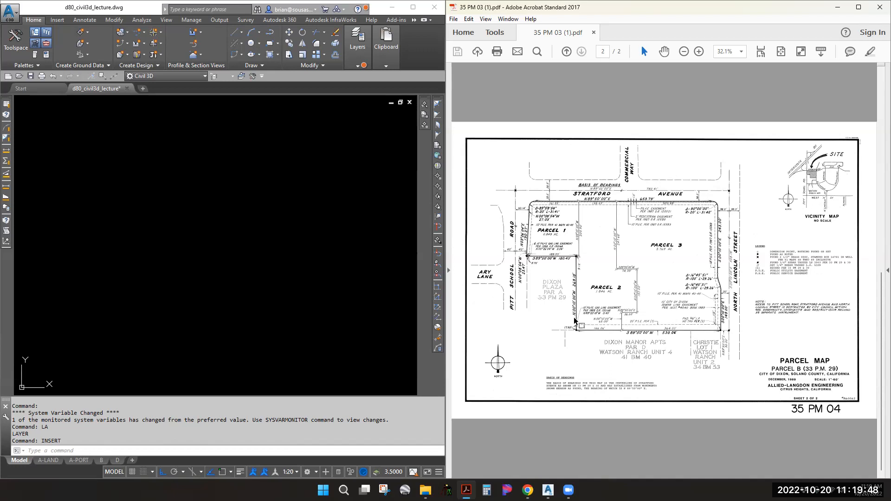
Scroll the Parcel B map, then bring the Downloads folder window forward from the taskbar
scroll(578, 305, "up", 3, "ctrl")
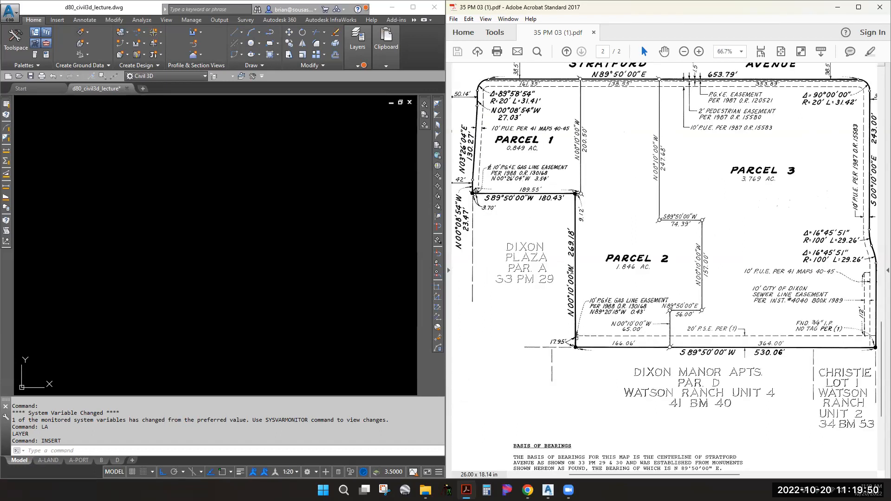
scroll(571, 277, "down", 3, "ctrl")
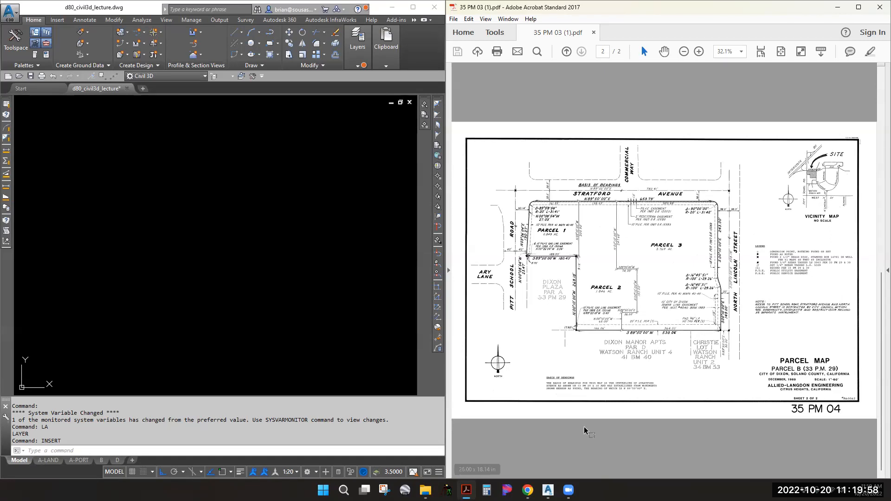
mouse_move(466, 490)
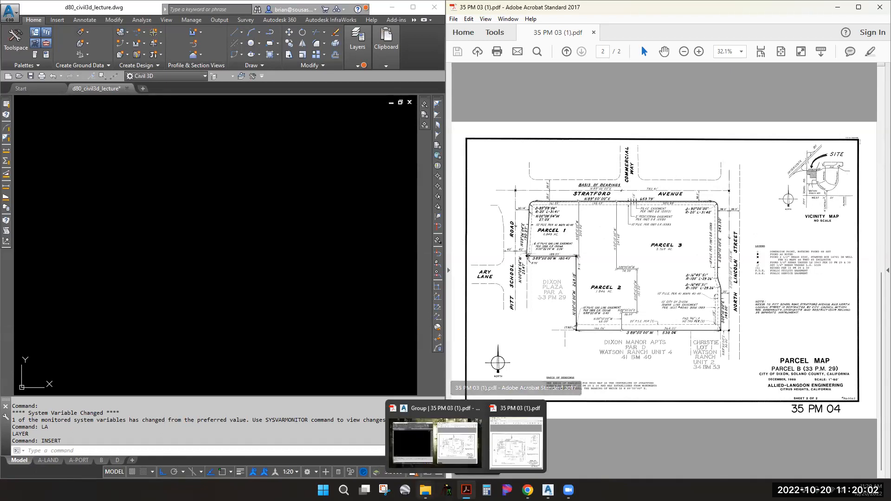
mouse_move(426, 490)
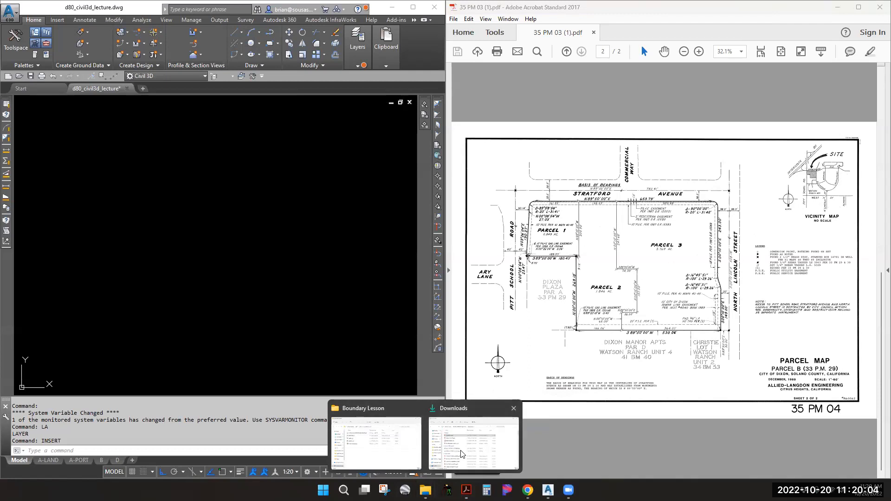
left_click(473, 441)
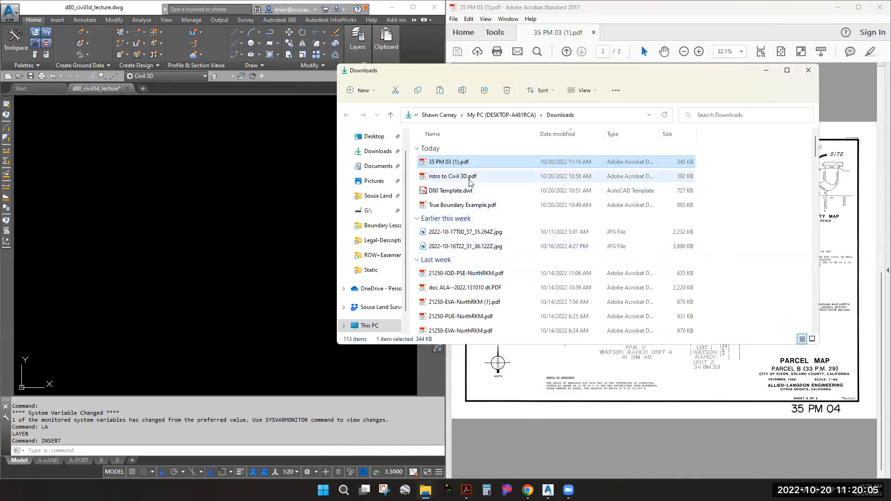
Open True Boundary Example.pdf from Downloads and scroll through the Cordelia Villages Unit No. 8 map
double_click(464, 205)
scroll(621, 221, "down", 5, "ctrl")
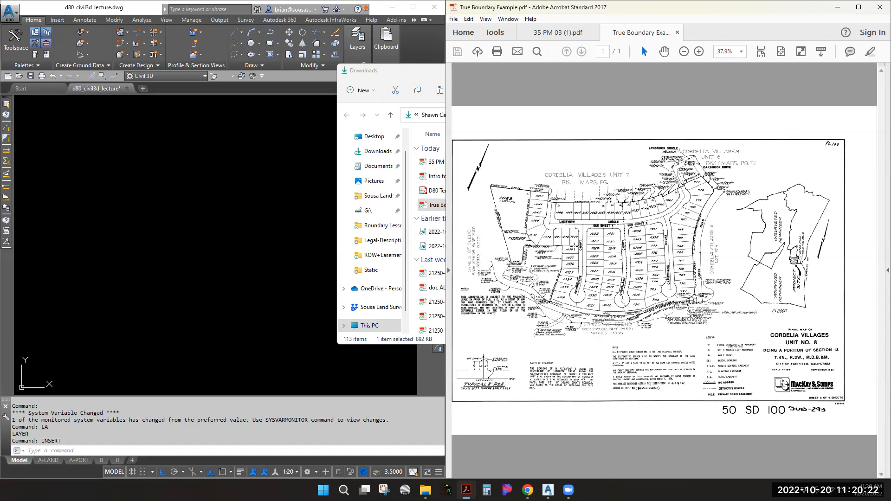
scroll(511, 211, "up", 4, "ctrl")
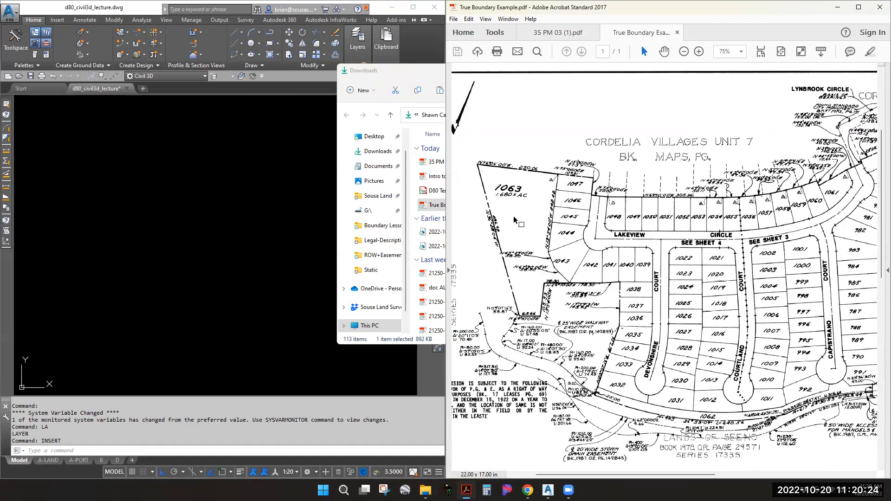
scroll(520, 219, "down", 1, "ctrl")
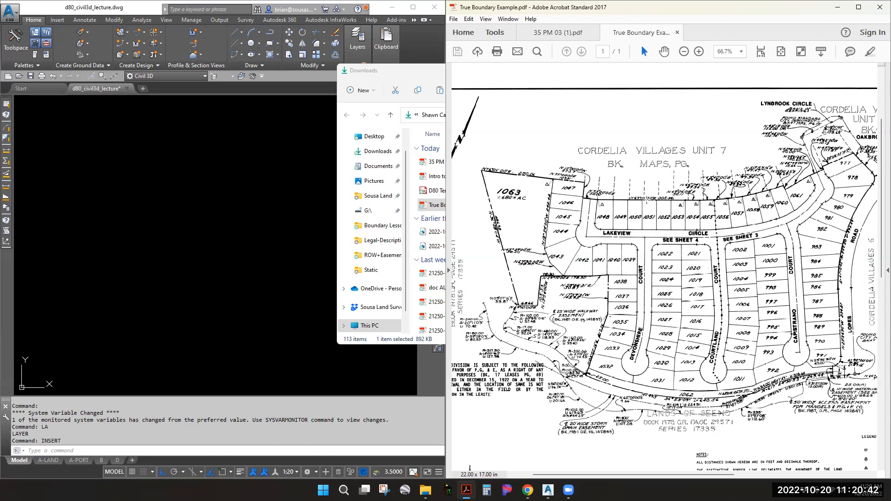
Return to the 35 PM 03 (1).pdf tab and zoom around the parcel map
left_click(554, 32)
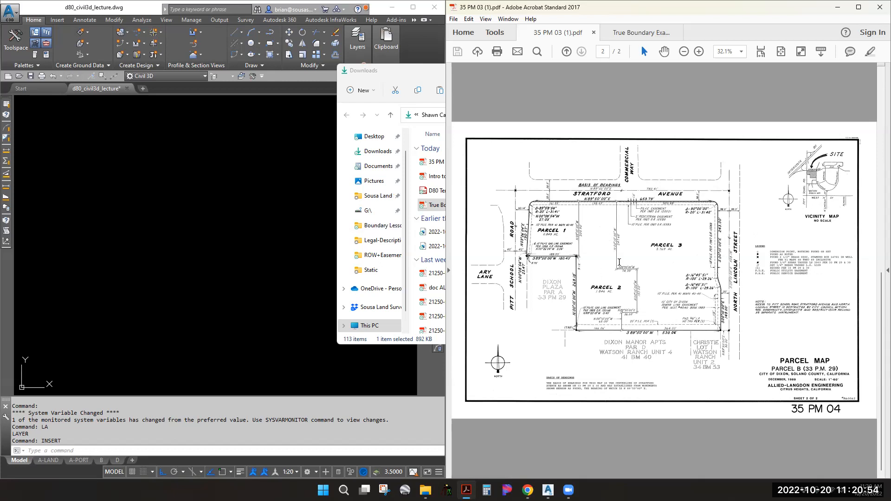
scroll(694, 244, "up", 2, "ctrl")
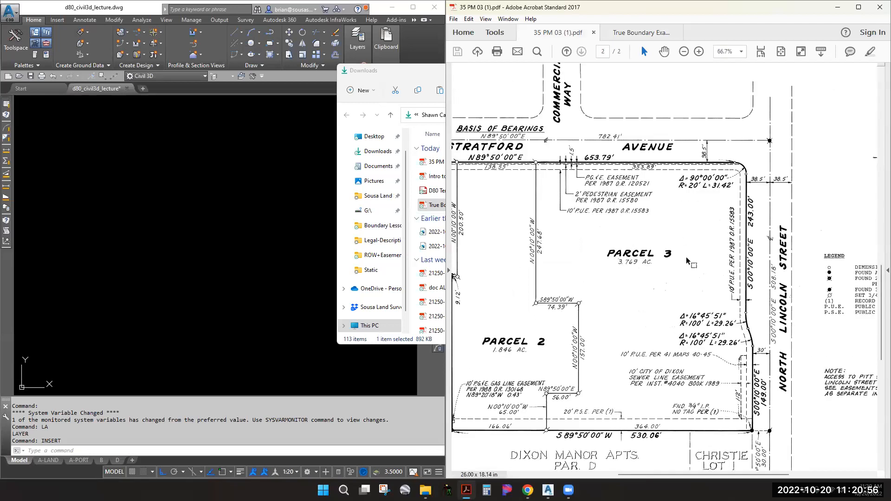
scroll(668, 200, "down", 1, "ctrl")
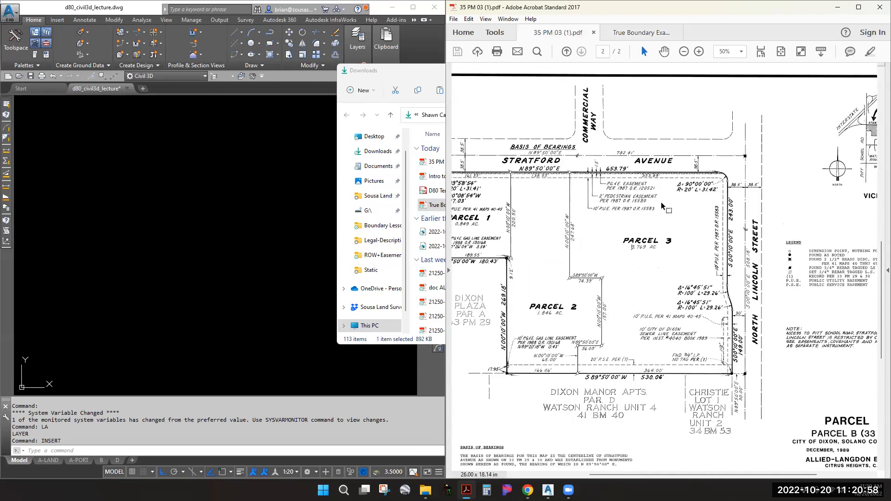
scroll(661, 202, "down", 1, "ctrl")
scroll(501, 241, "up", 1, "ctrl")
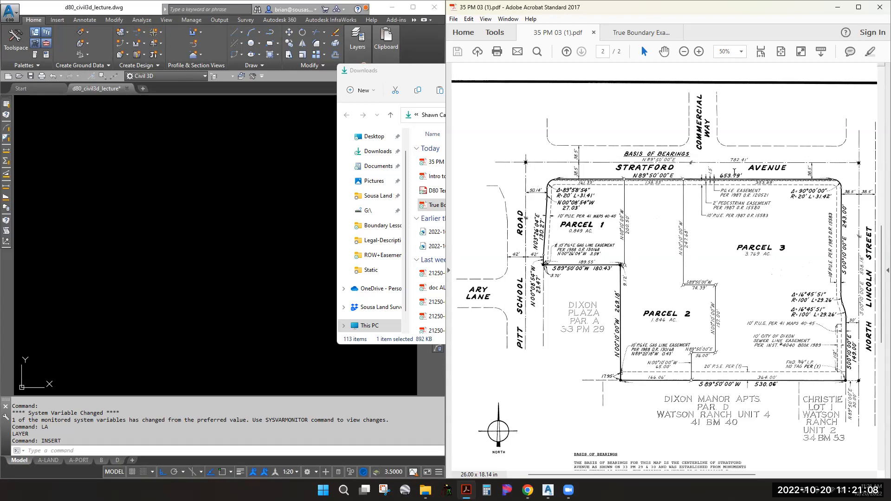
scroll(795, 211, "right", 4)
scroll(795, 212, "down", 1)
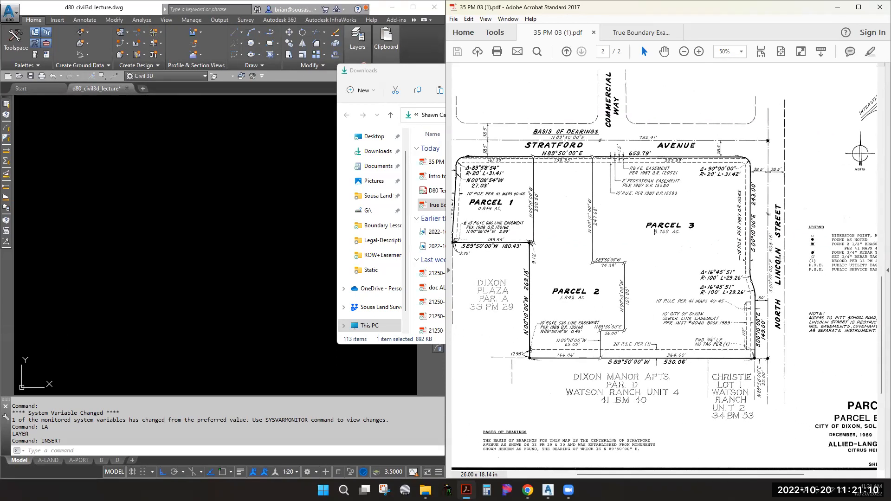
scroll(534, 139, "left", 3)
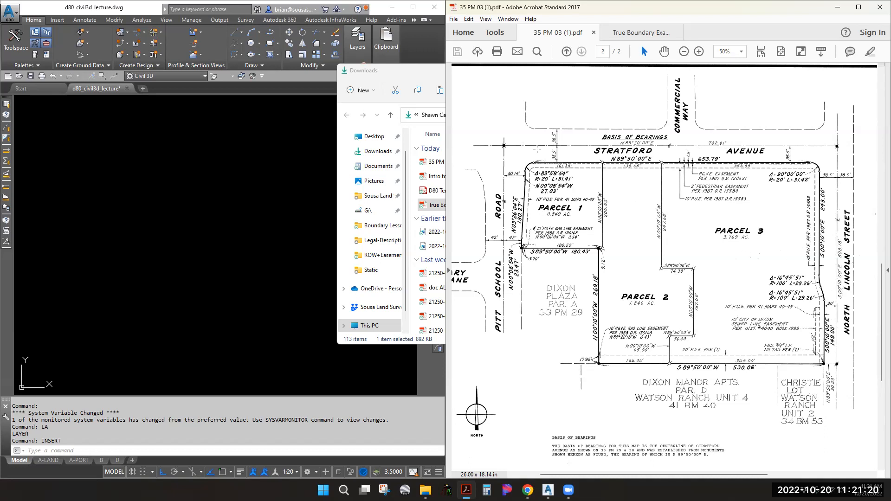
scroll(532, 152, "up", 3, "ctrl")
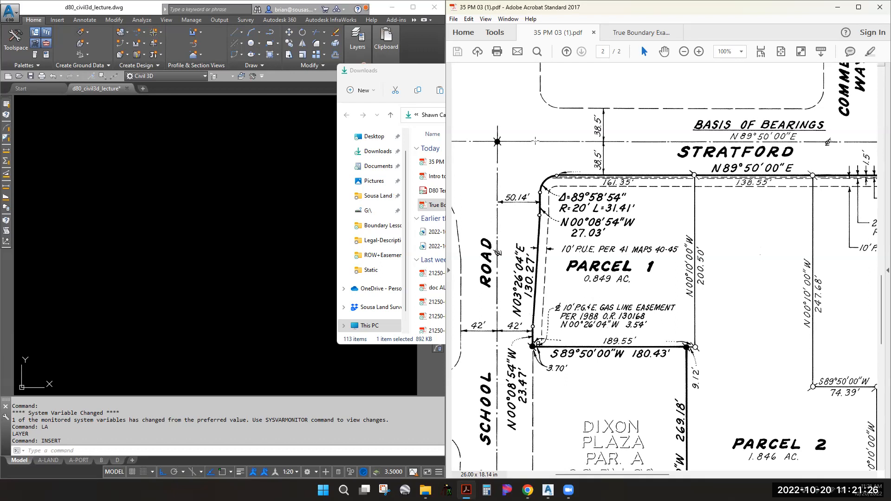
scroll(508, 153, "right", 1, "shift")
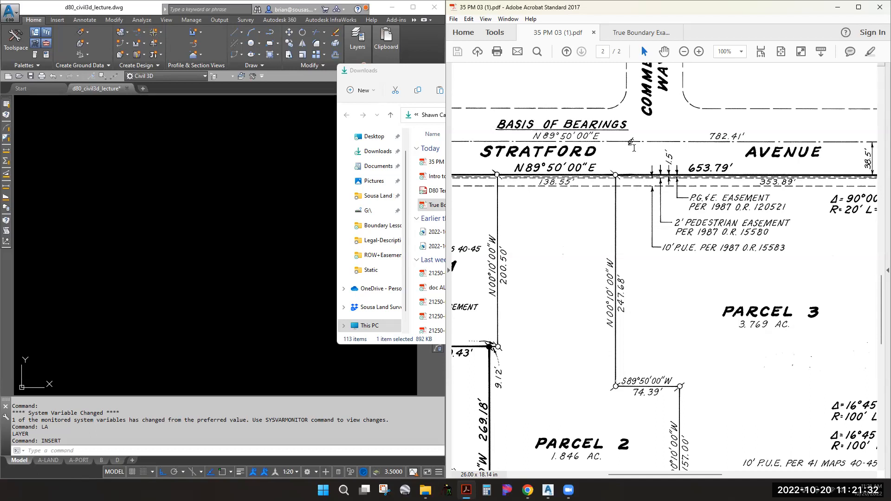
scroll(635, 138, "down", 2, "ctrl")
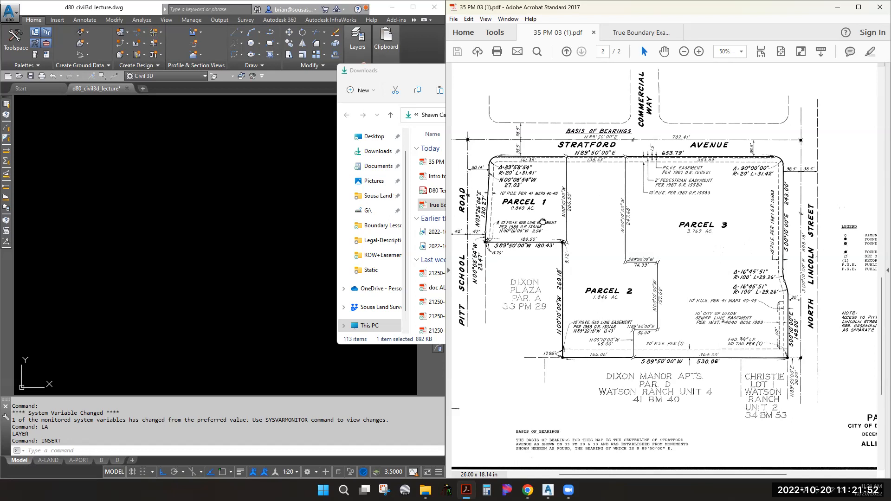
Pan the map to Parcel 3's North Lincoln Street corner beside the legend
middle_click_drag(542, 201, 586, 220)
scroll(522, 307, "up", 1, "ctrl")
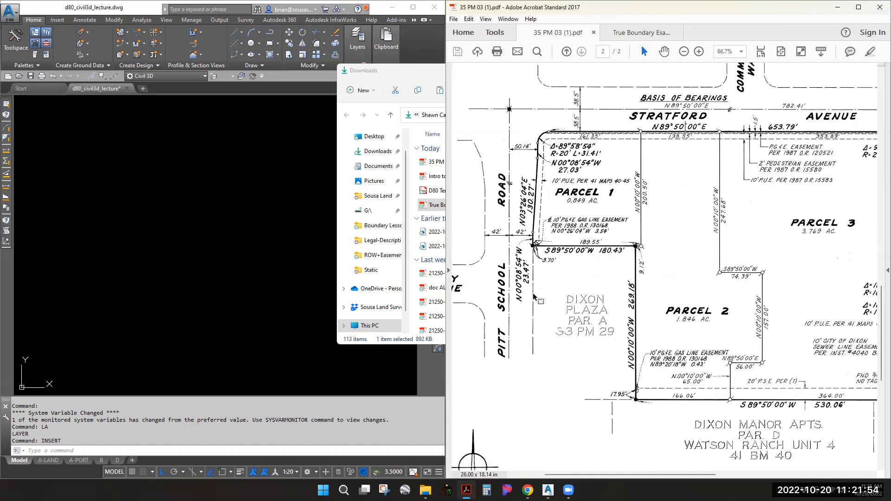
scroll(539, 280, "up", 1, "ctrl")
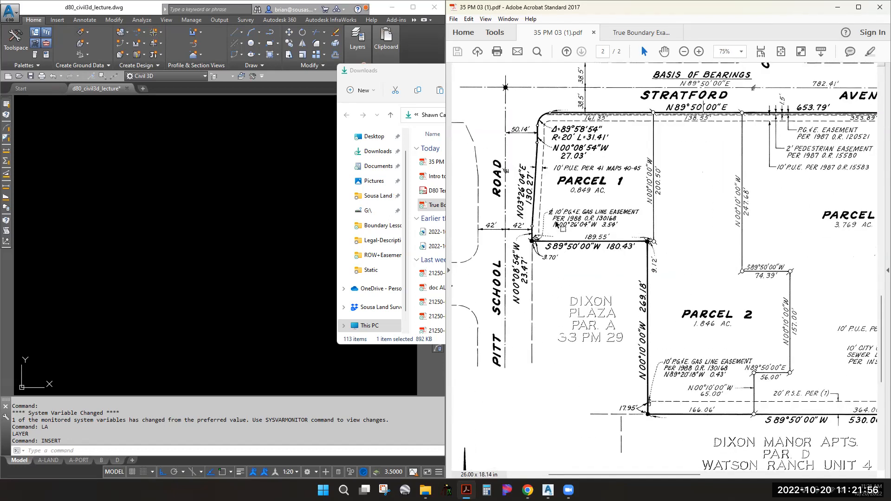
scroll(558, 192, "down", 1, "ctrl")
middle_click_drag(799, 102, 653, 152)
middle_click_drag(641, 320, 599, 211)
middle_click_drag(738, 134, 643, 164)
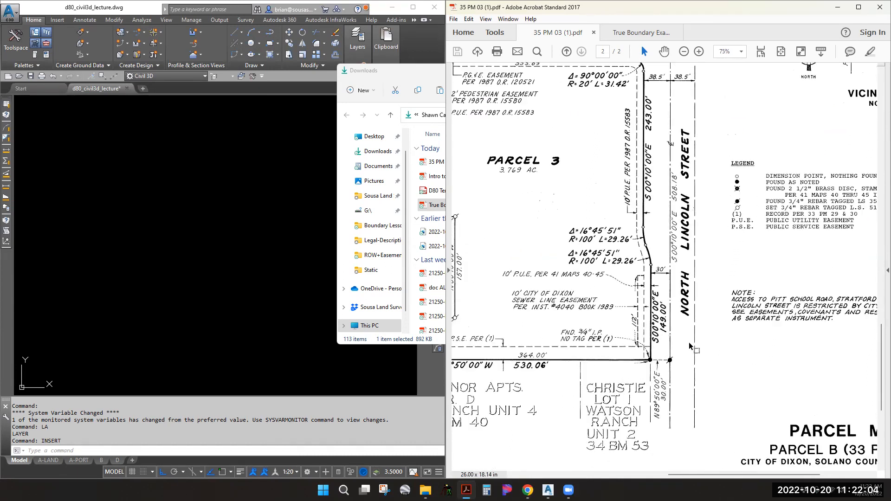
Select the bearing and curve labels along North Lincoln Street, then clear the selection
scroll(688, 344, "up", 2, "ctrl")
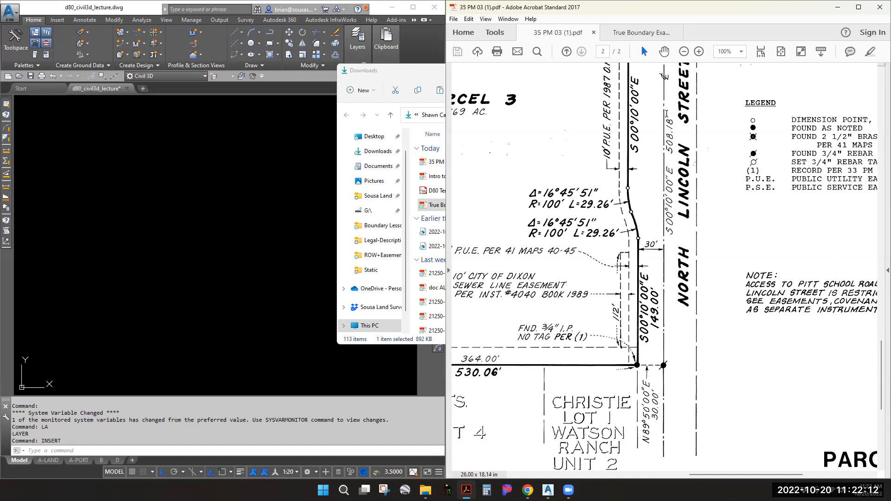
left_click_drag(665, 110, 669, 232)
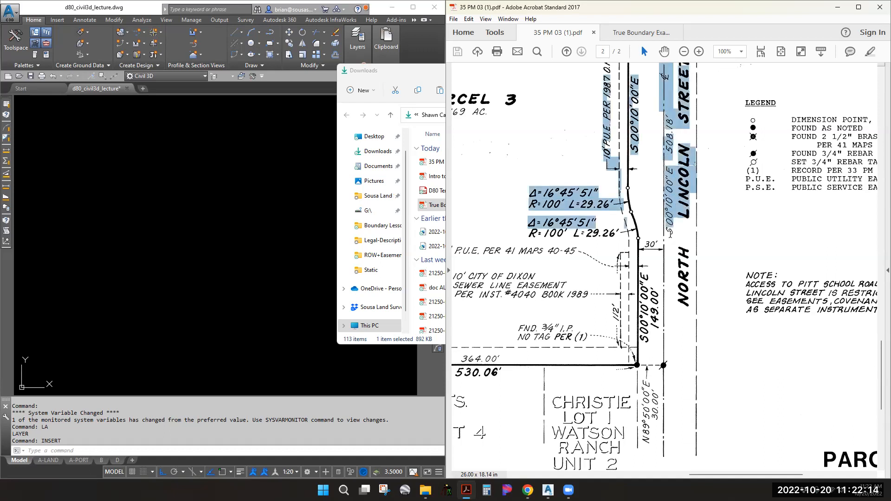
left_click(712, 234)
Highlight the Lincoln Street bearing and distance labels green, undo it, and return to Civil 3D
left_click(870, 51)
left_click_drag(670, 122, 666, 229)
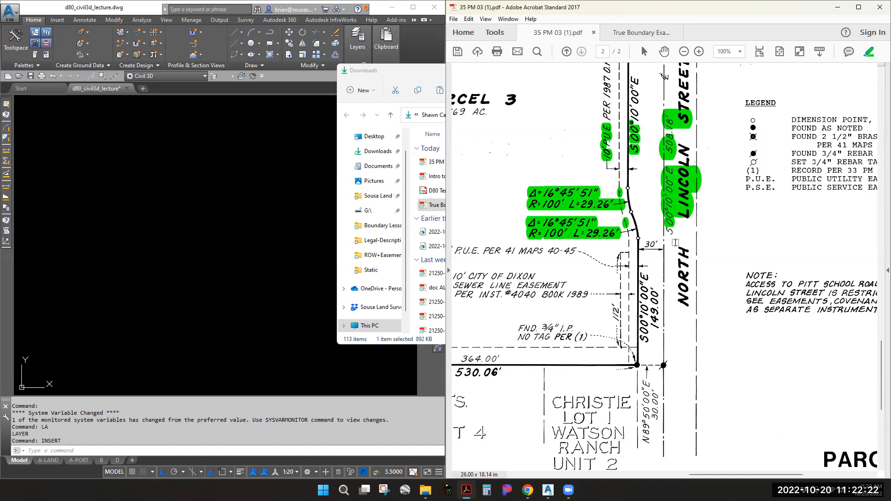
key("ctrl+z")
key("ctrl+z")
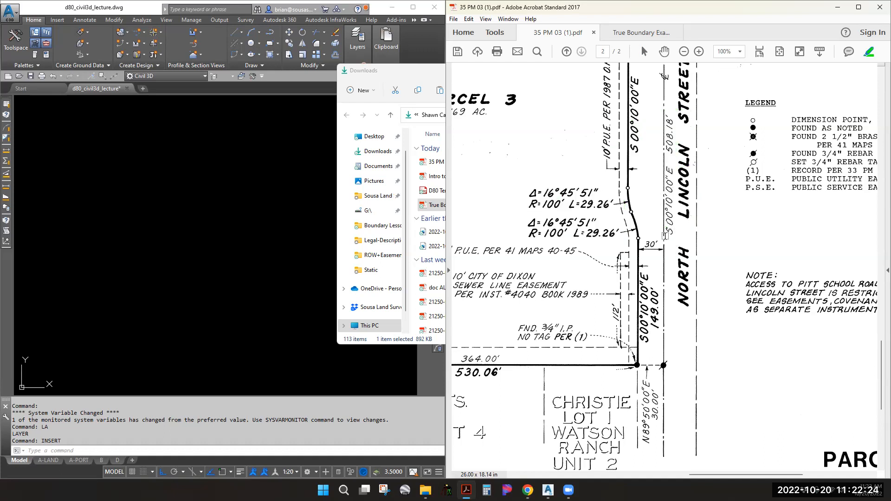
left_click(214, 263)
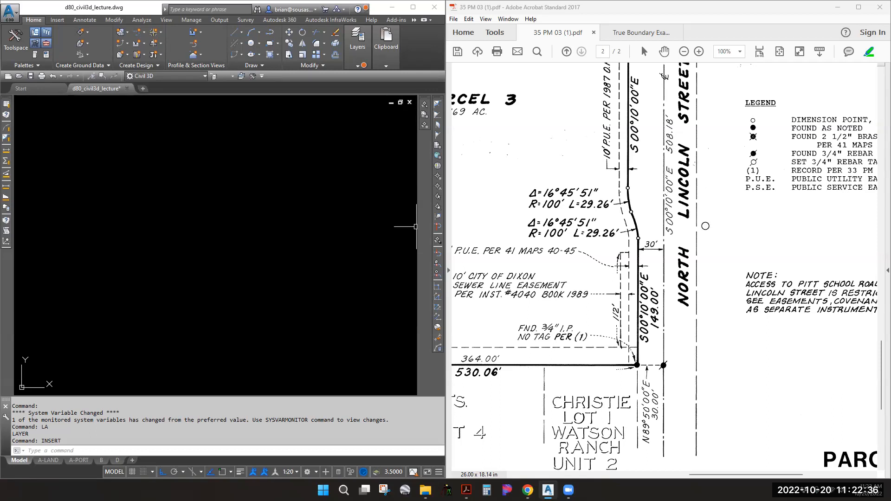
left_click(320, 234)
key("Escape")
key("Escape")
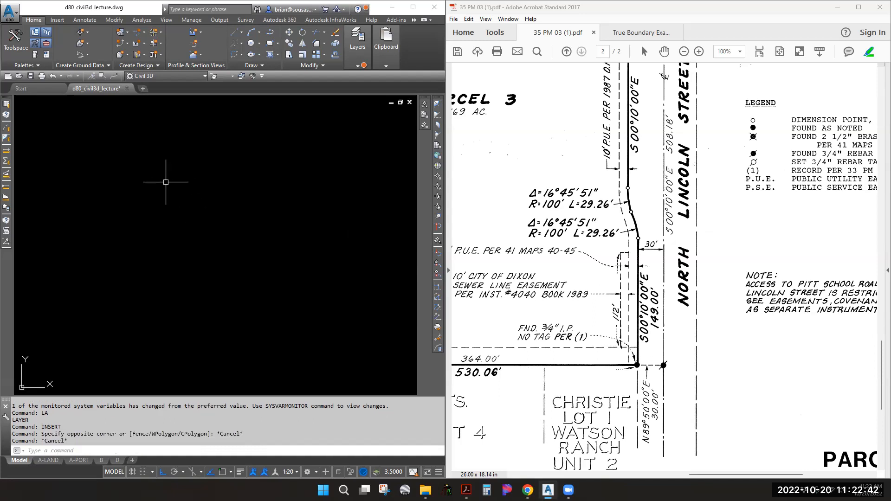
type("l")
key("Return")
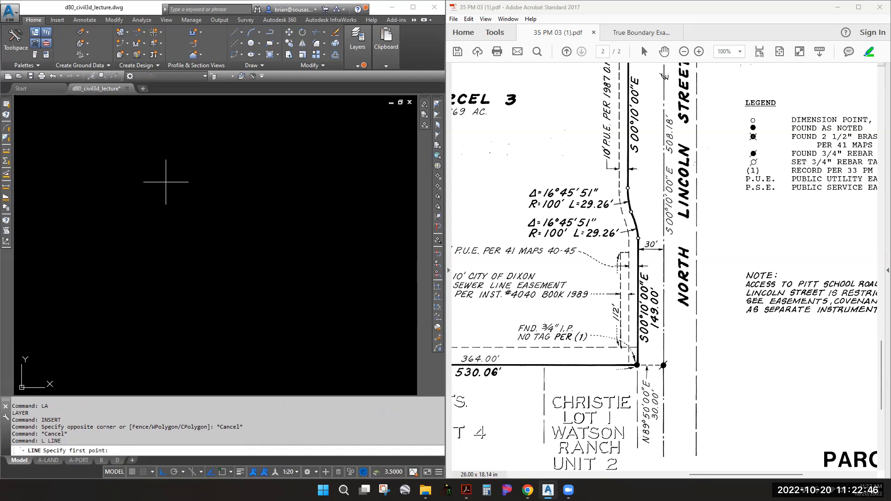
left_click(283, 138)
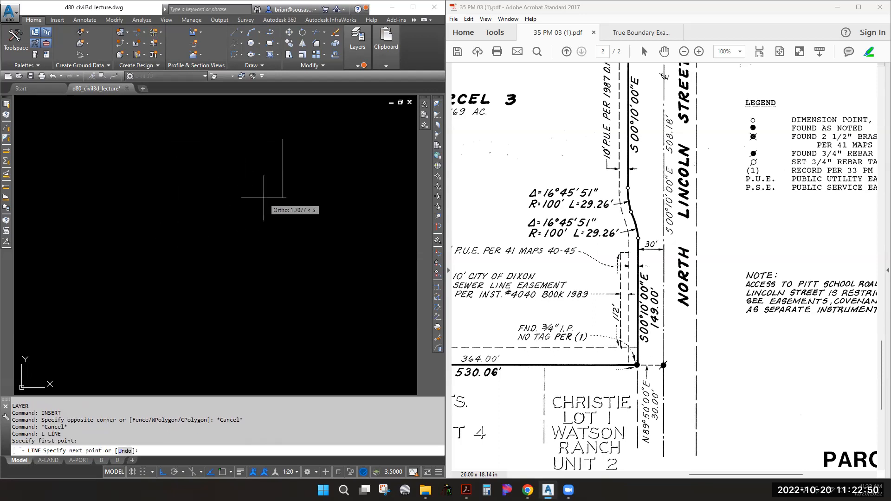
key("F8")
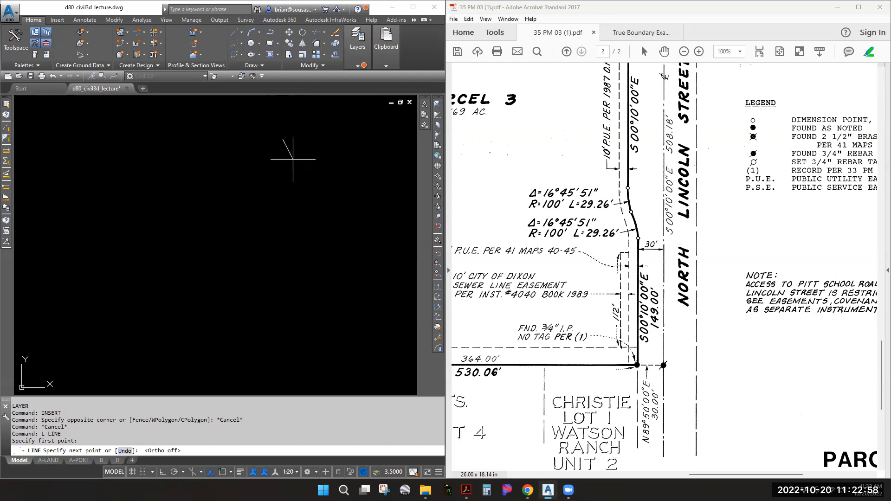
type("@")
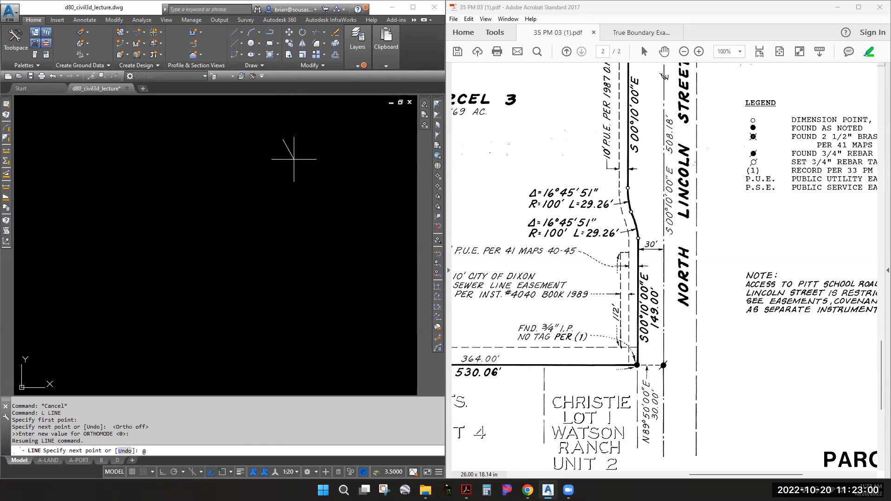
type("508.18<")
type("00")
type("0'")
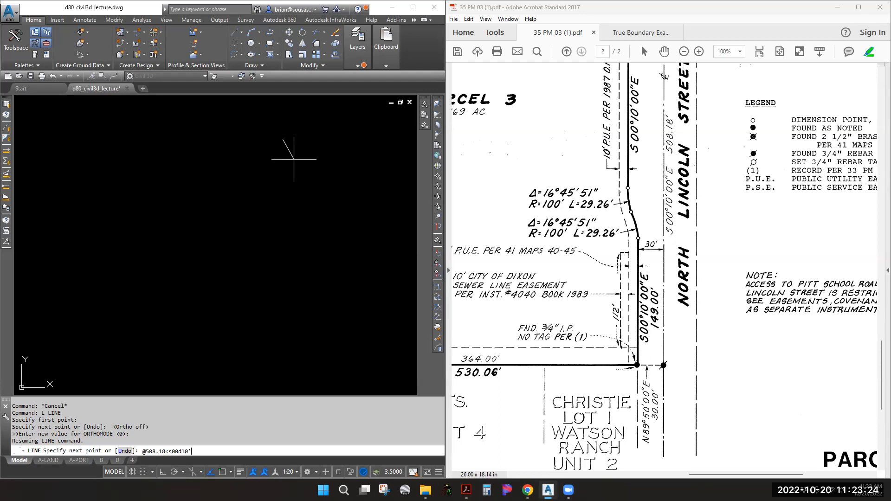
type("00\"e")
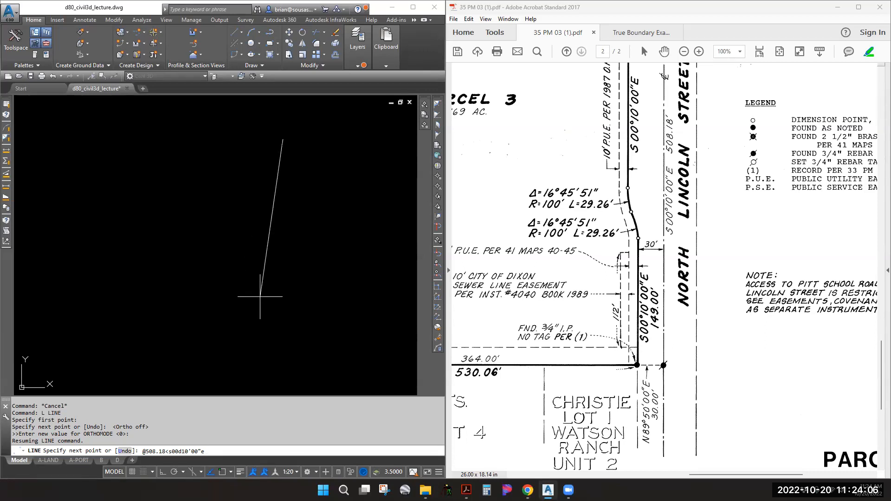
Finish the 508.18' line bearing S00°10'00"E and bring it into view
key("Return")
key("Escape")
key("Escape")
key("Escape")
scroll(280, 214, "down", 4)
left_click(282, 214)
scroll(305, 209, "down", 4)
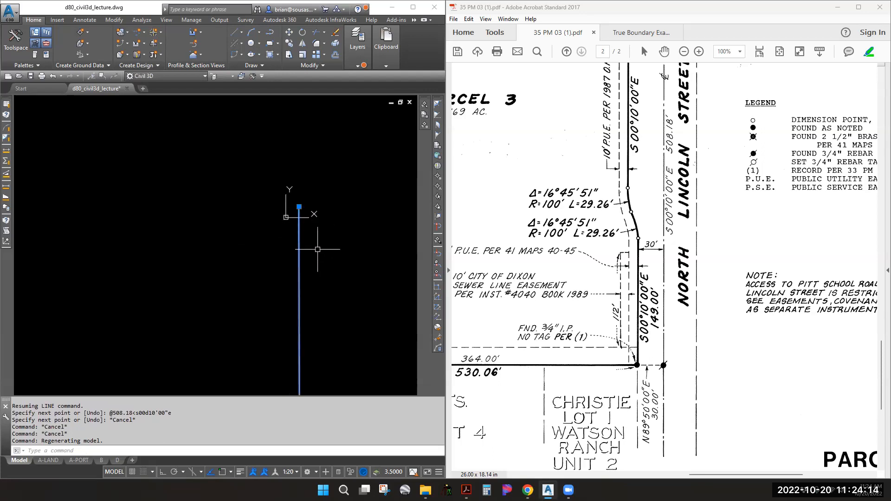
middle_click_drag(295, 215, 164, 233)
scroll(165, 234, "up", 4)
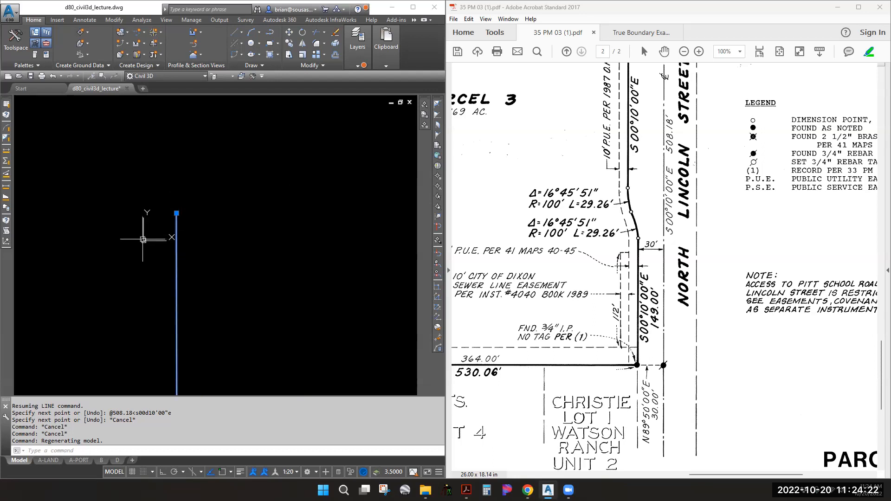
key("Escape")
Move the line by its top endpoint to 10000,10000 and zoom out to show it
left_click(178, 220)
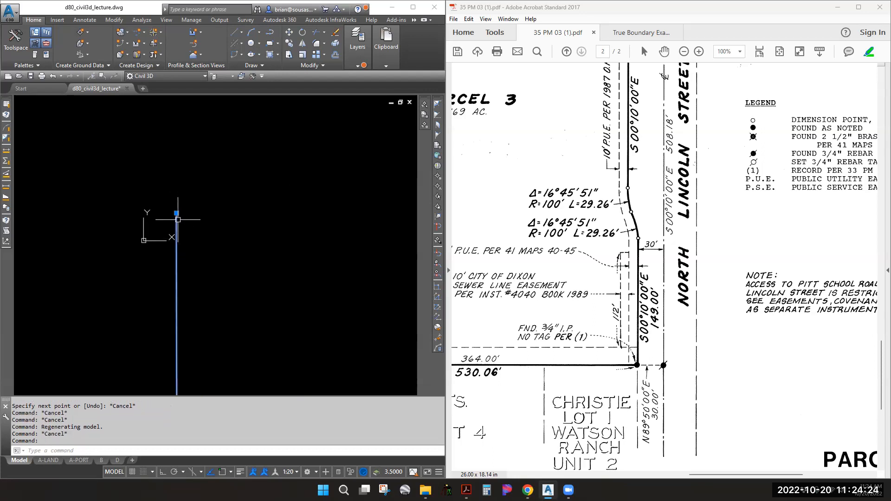
type("m MOVE 1 found")
key("Return")
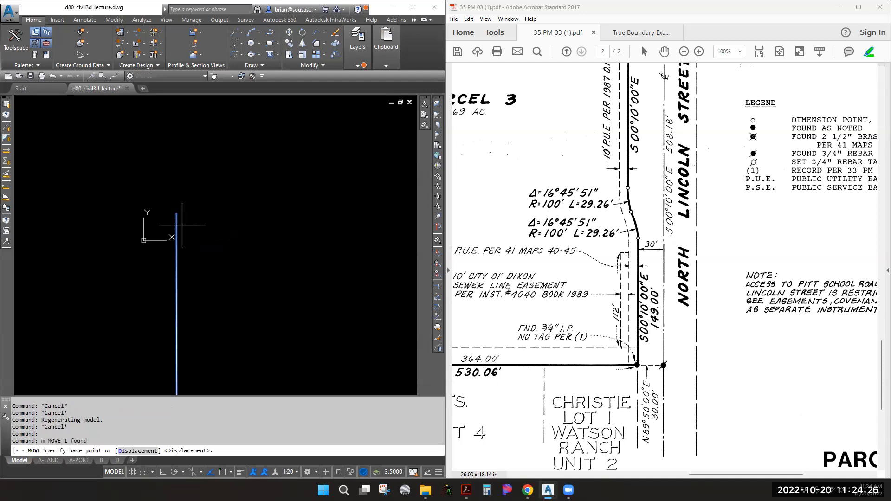
left_click(177, 213)
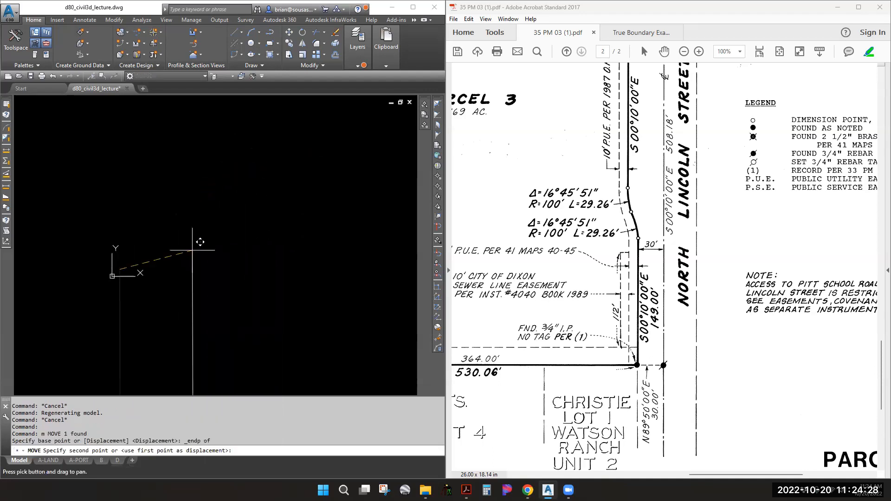
type("100")
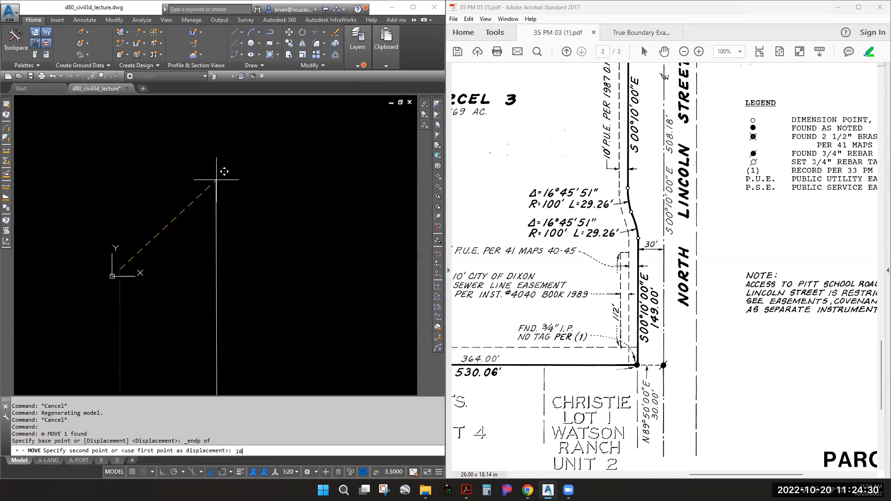
type("00,10000")
key("Return")
middle_click(190, 213)
middle_click(191, 214)
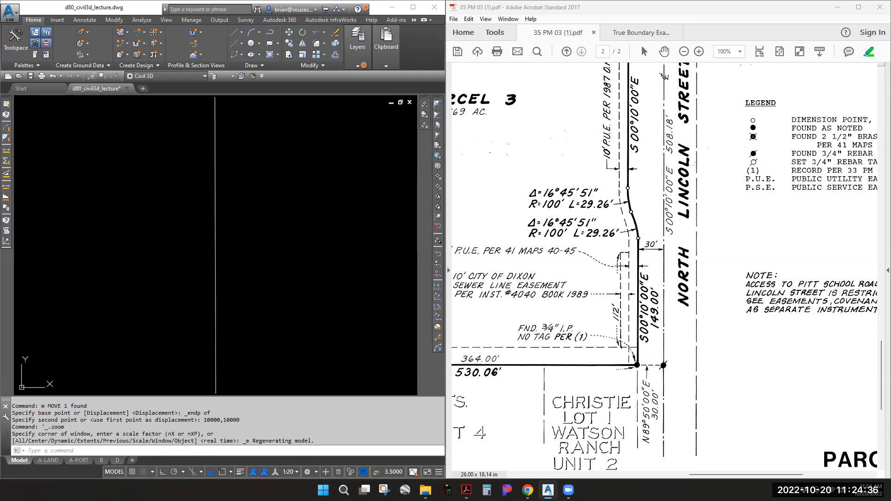
scroll(214, 204, "up", 4)
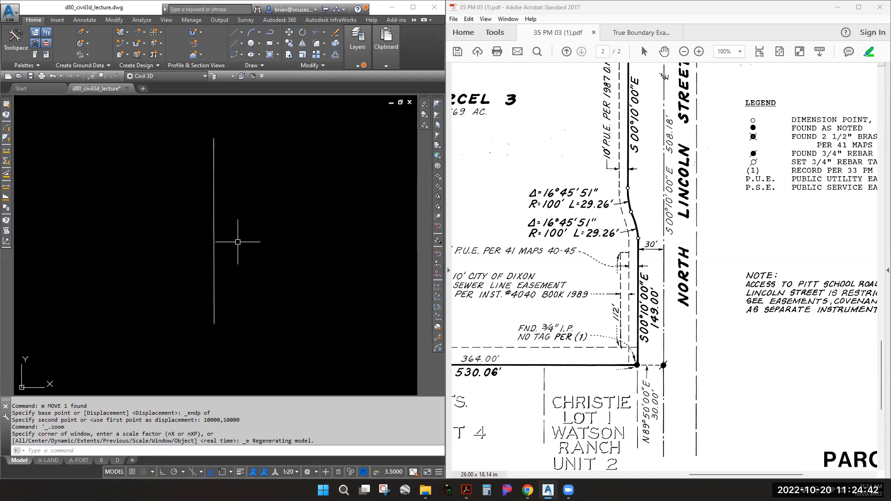
left_click(214, 156)
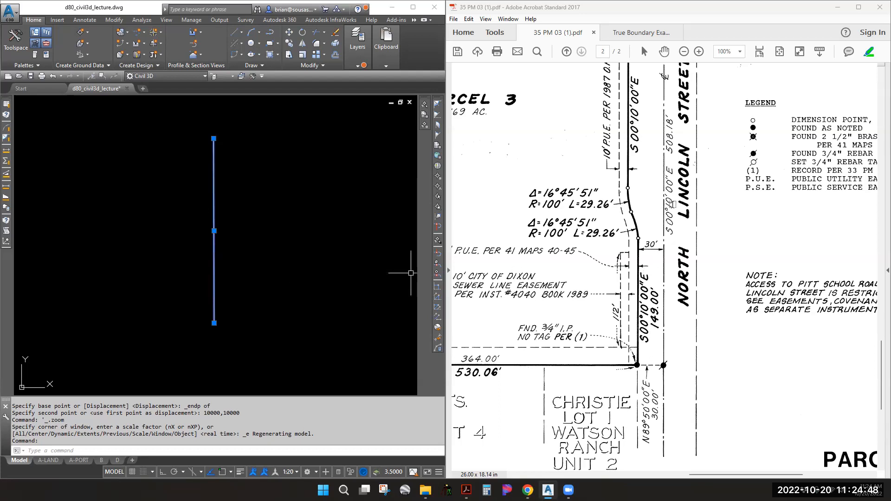
Run CGLIST on the line to check its 508.18 distance and S 0d10'0" E course
key("Escape")
key("Escape")
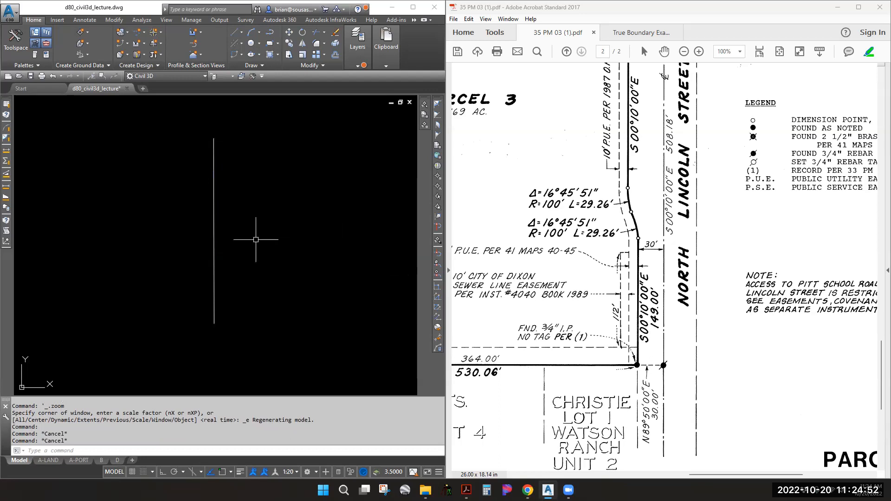
type("cglist")
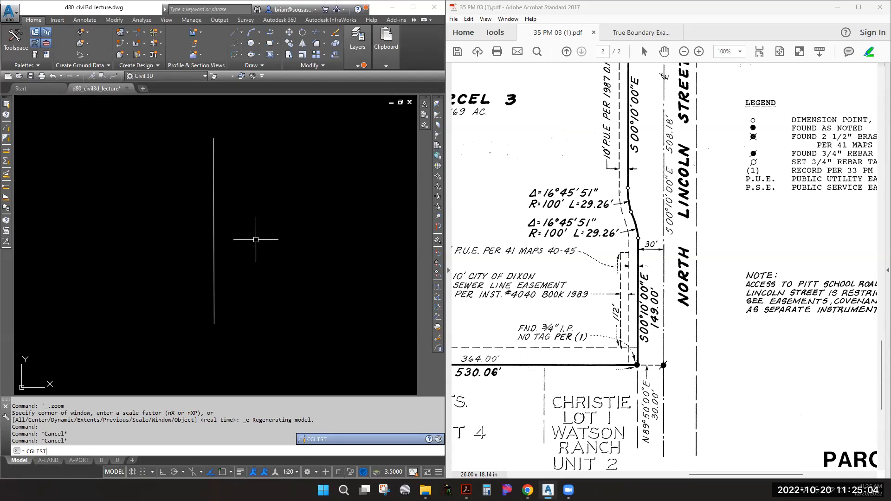
key("Return")
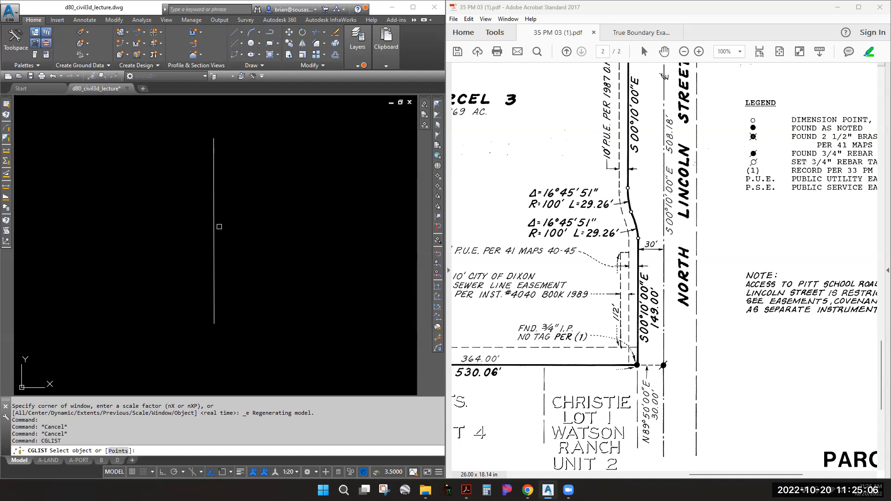
left_click(214, 204)
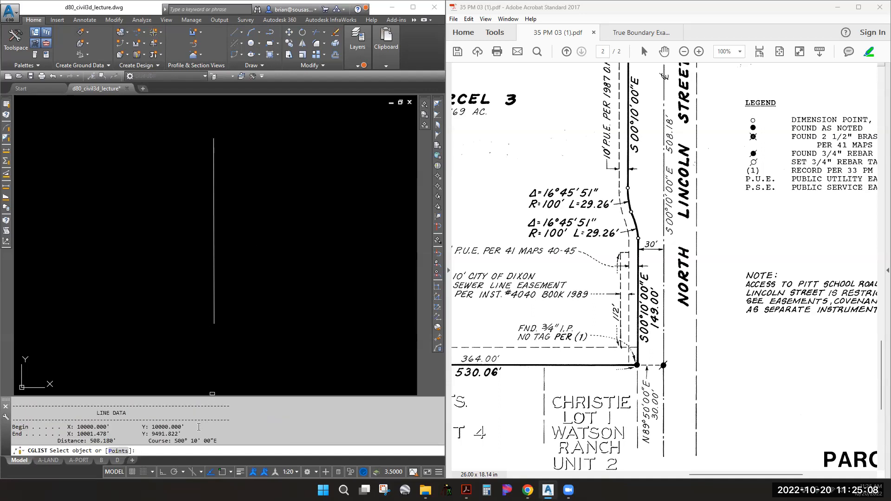
left_click_drag(214, 442, 51, 441)
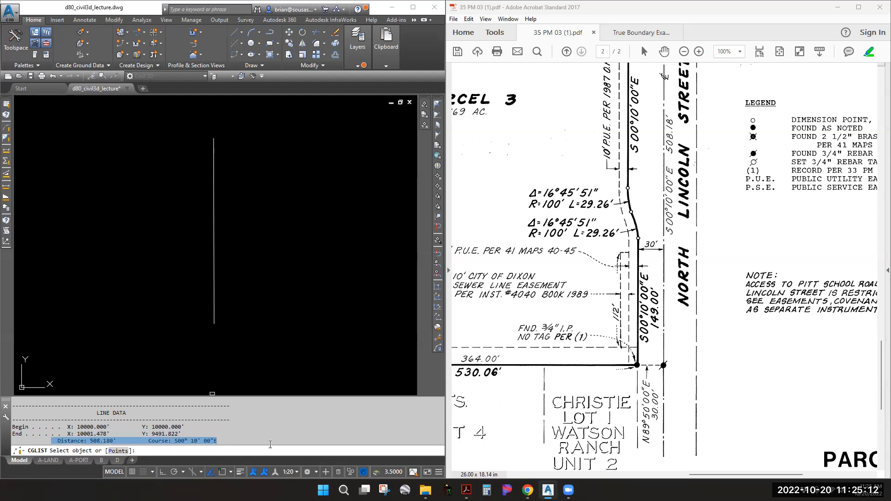
key("Escape")
key("Escape")
key("Escape")
Select the line and run LIST to show its properties in the text window
left_click(256, 242)
left_click(170, 206)
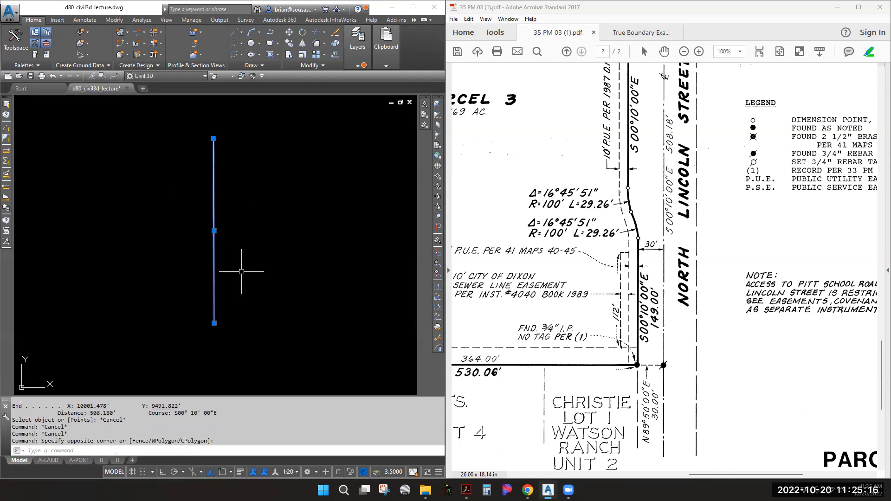
type("li")
key("Return")
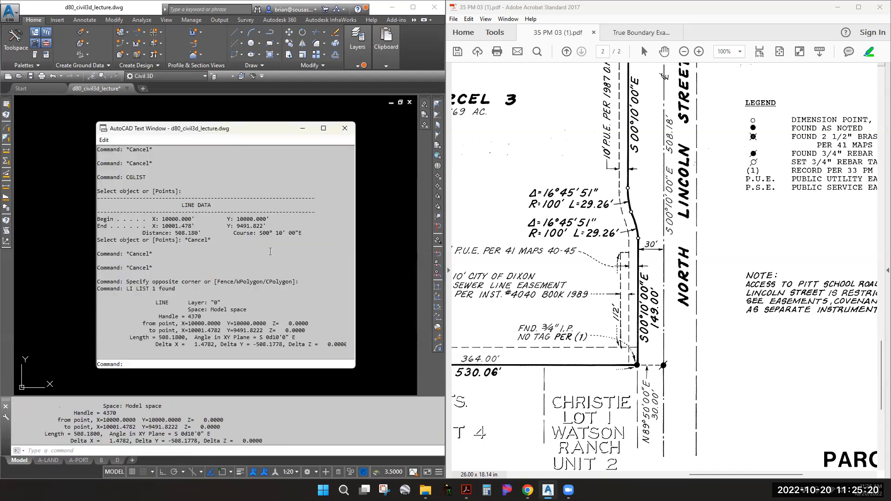
Highlight the length and bearing in the listing, then close the AutoCAD Text Window
left_click_drag(297, 337, 146, 338)
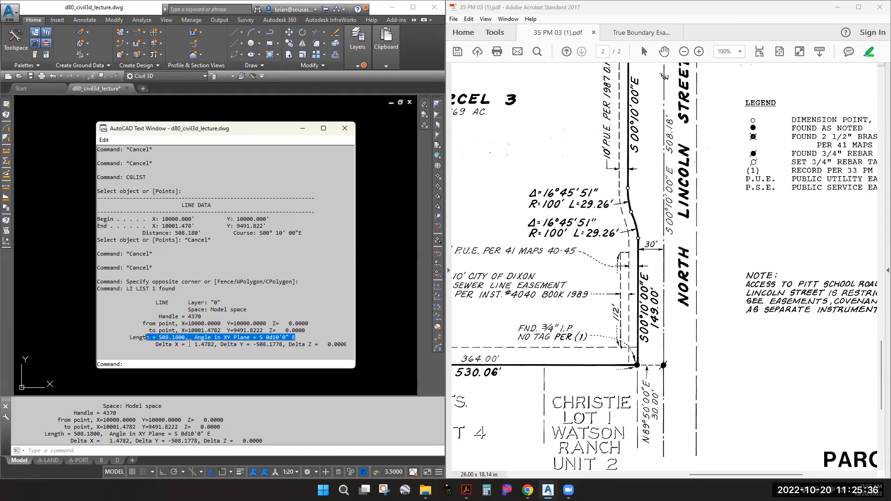
left_click(344, 129)
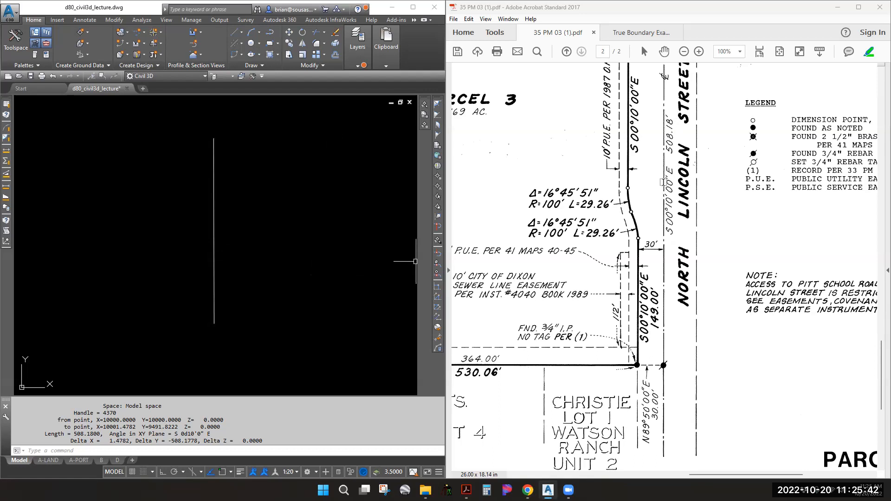
scroll(669, 265, "up", 5)
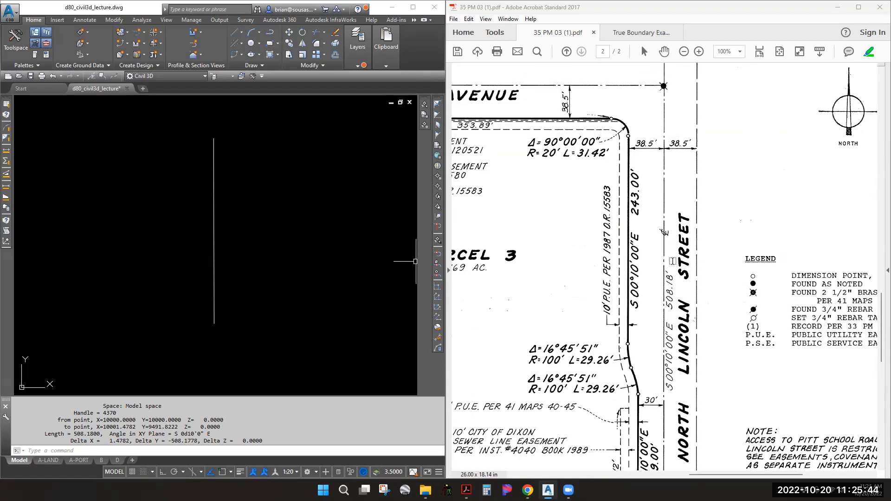
scroll(672, 262, "up", 1)
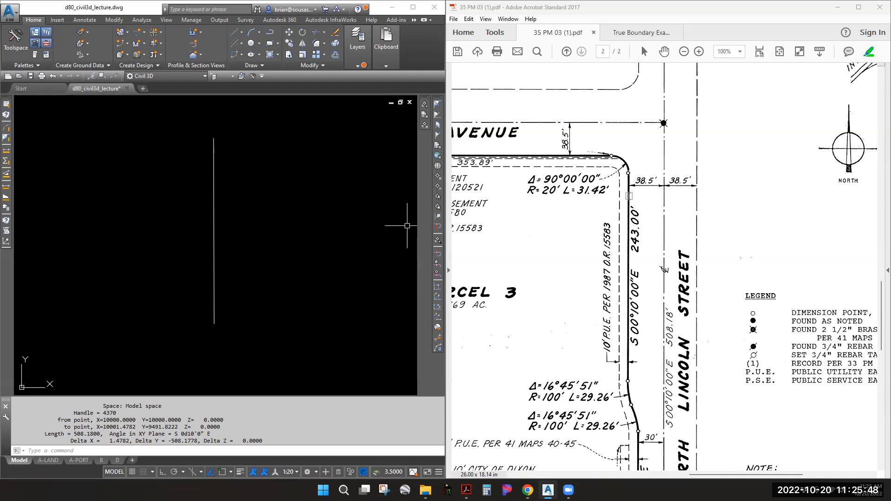
scroll(631, 339, "down", 2)
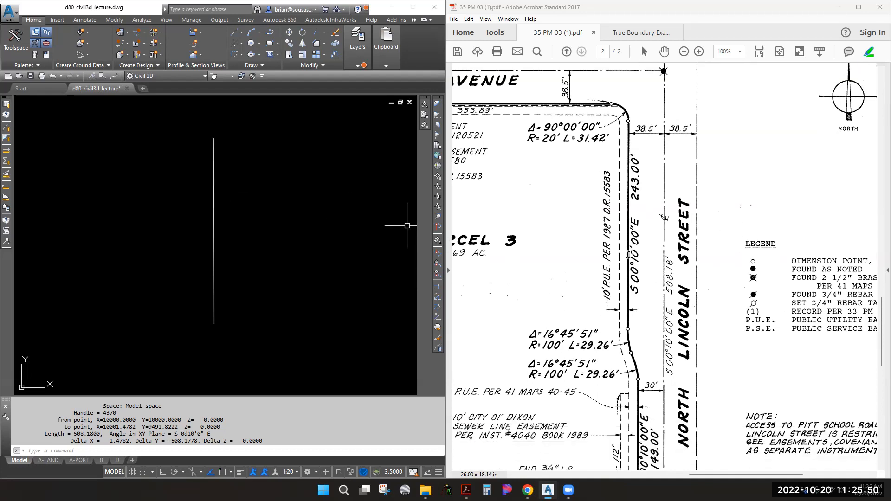
scroll(632, 267, "down", 2)
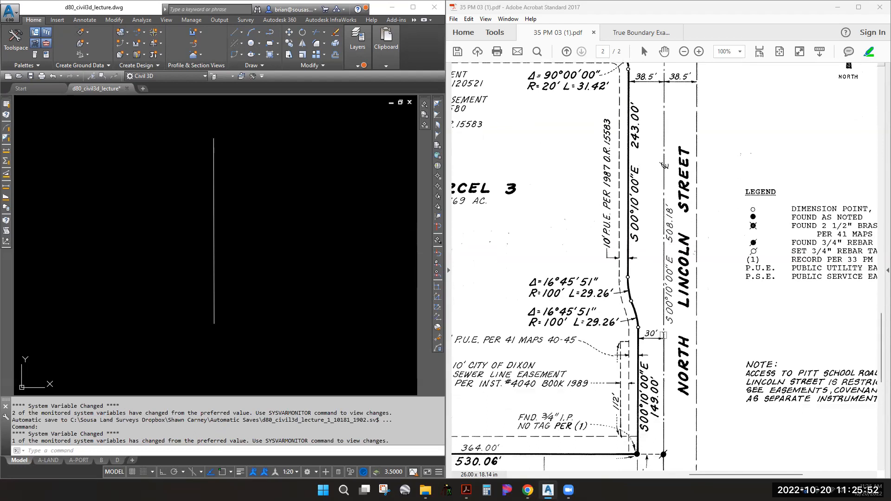
scroll(655, 190, "up", 1)
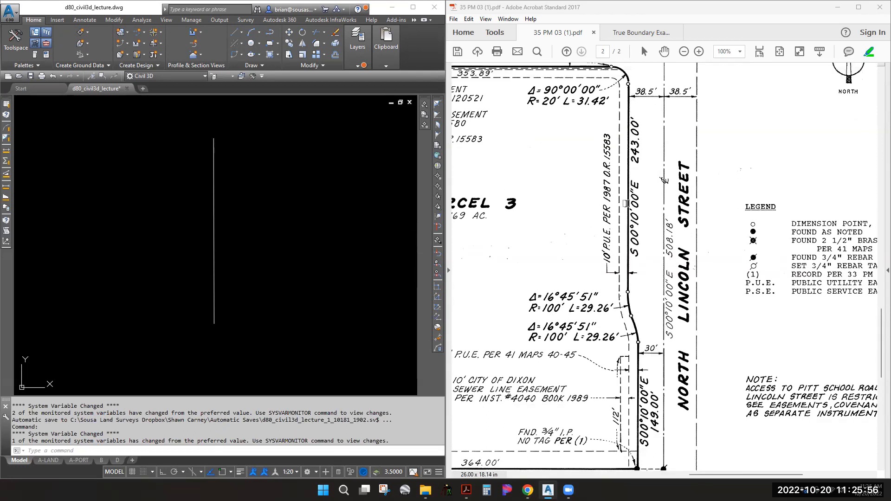
scroll(627, 203, "up", 3)
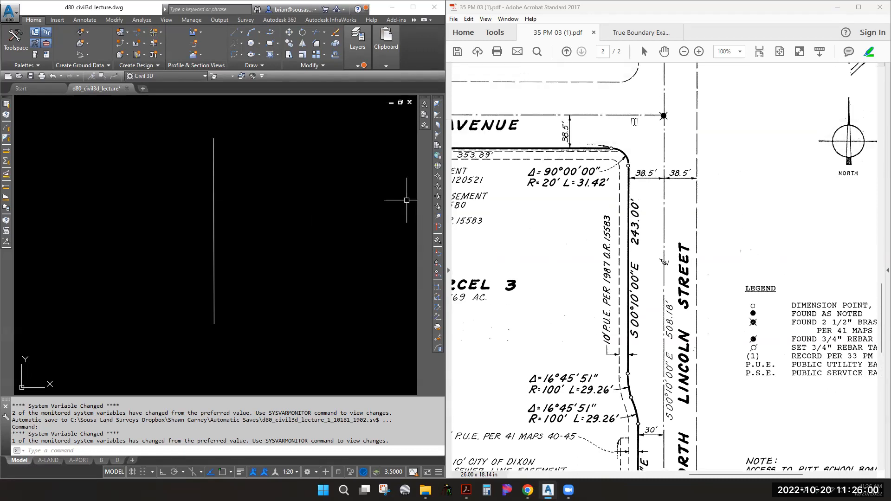
left_click_drag(687, 138, 810, 148)
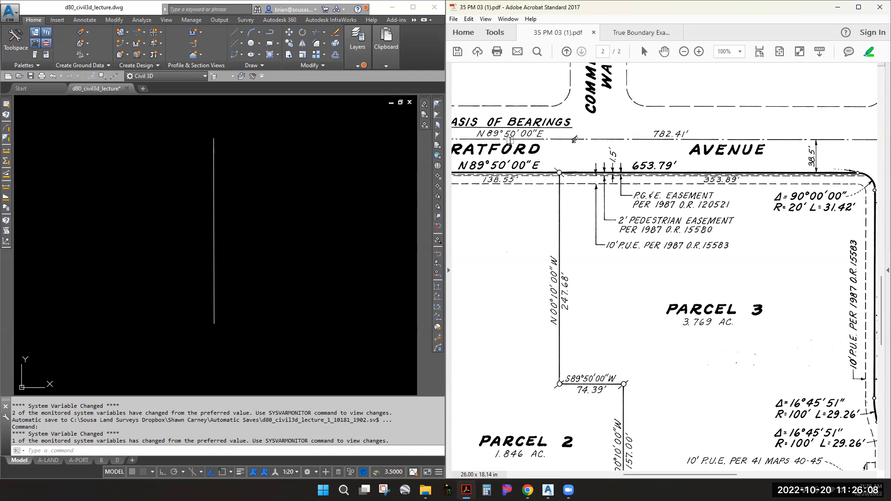
scroll(516, 139, "down", 1, "ctrl")
scroll(549, 149, "down", 1, "ctrl")
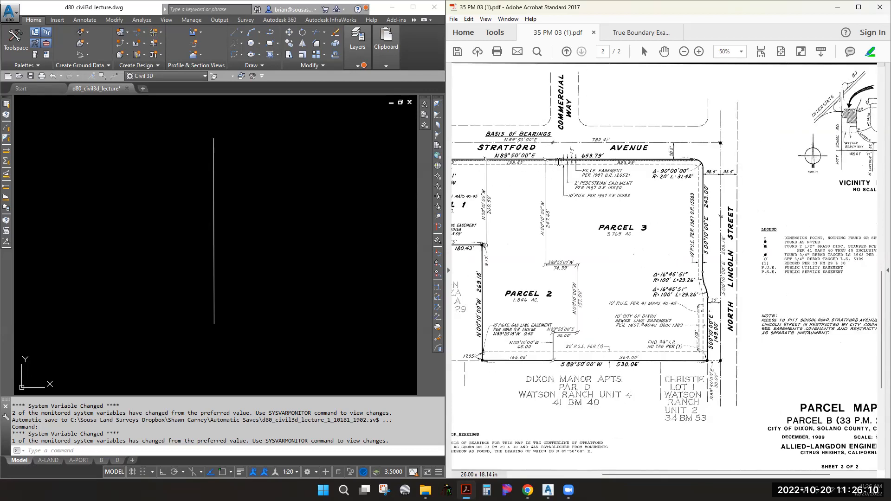
scroll(507, 145, "up", 3, "ctrl")
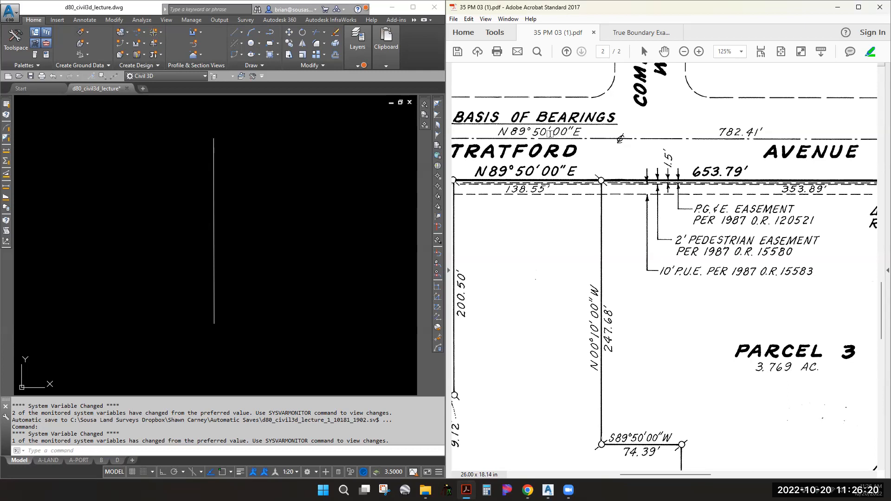
scroll(545, 134, "down", 1)
scroll(546, 134, "down", 3, "ctrl")
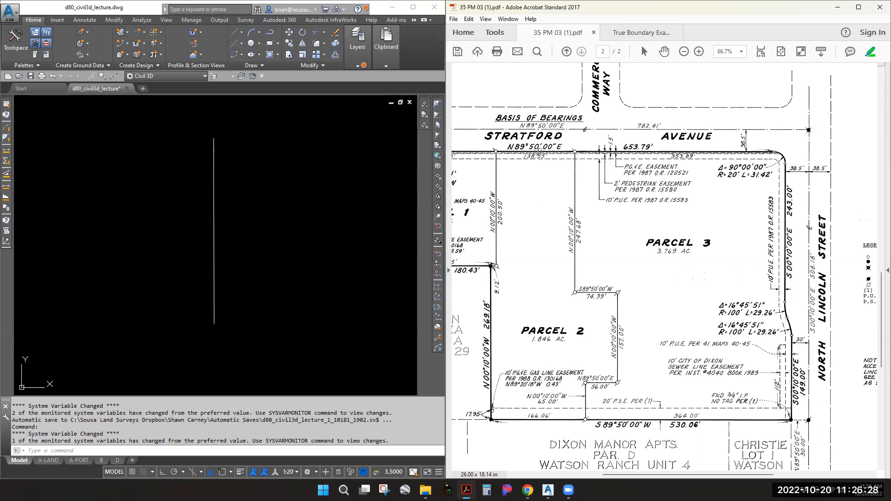
left_click_drag(540, 161, 655, 184)
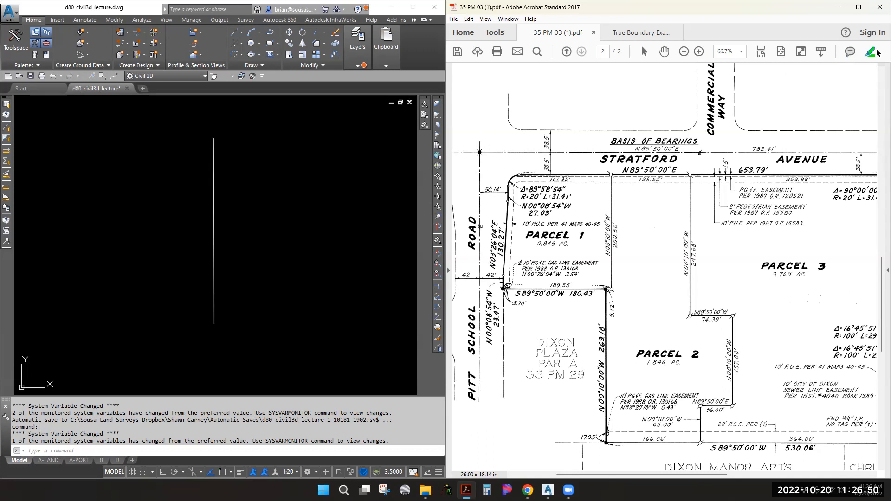
Draw a vertical red Line markup through the Pitt School Road–Stratford Avenue monument
left_click(494, 32)
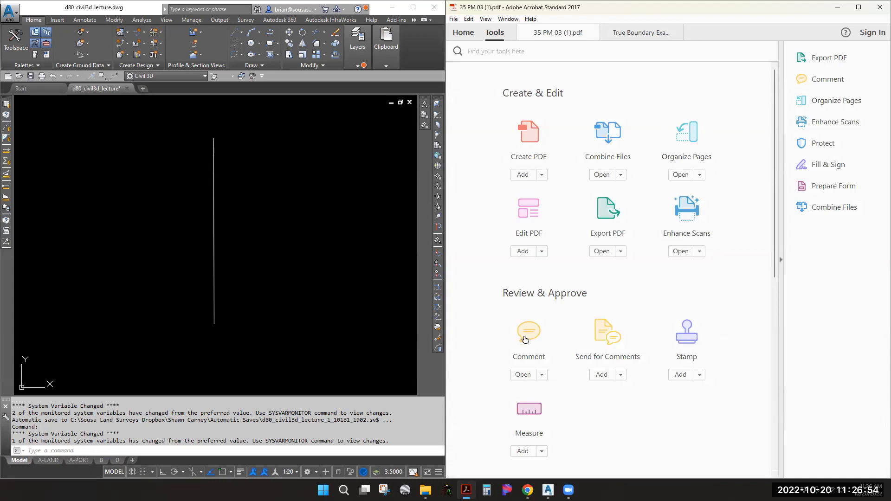
left_click(828, 79)
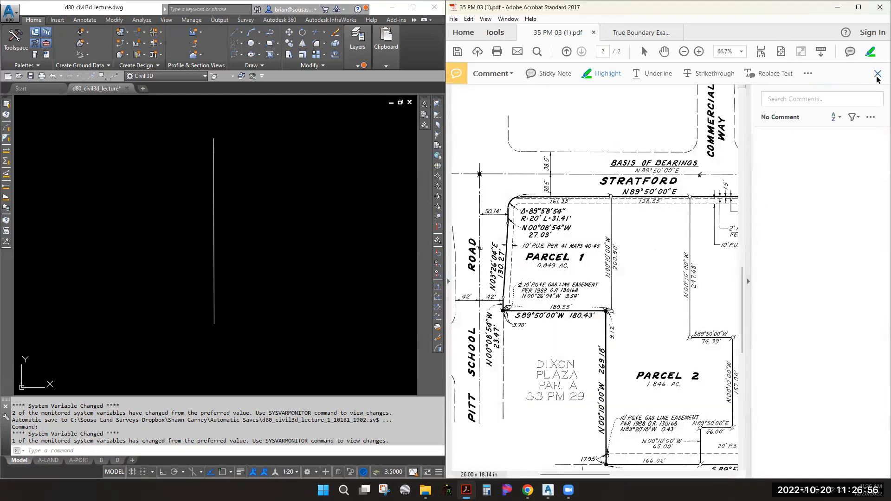
left_click(809, 73)
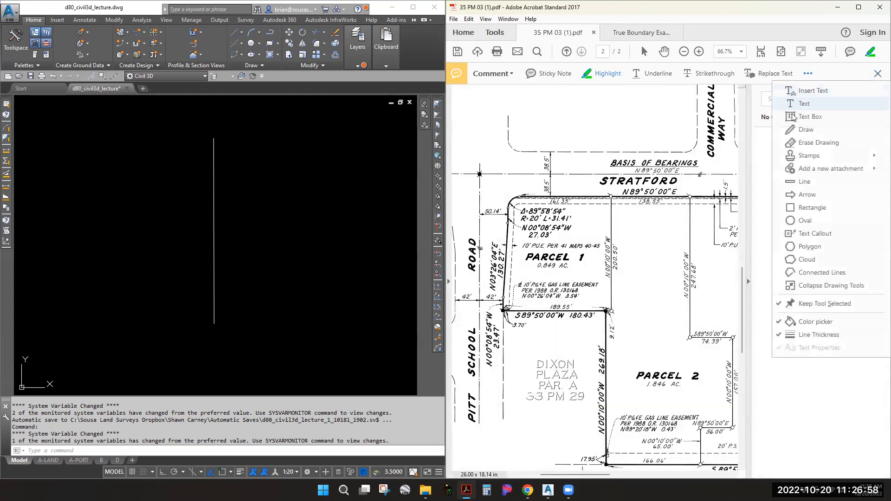
left_click(803, 195)
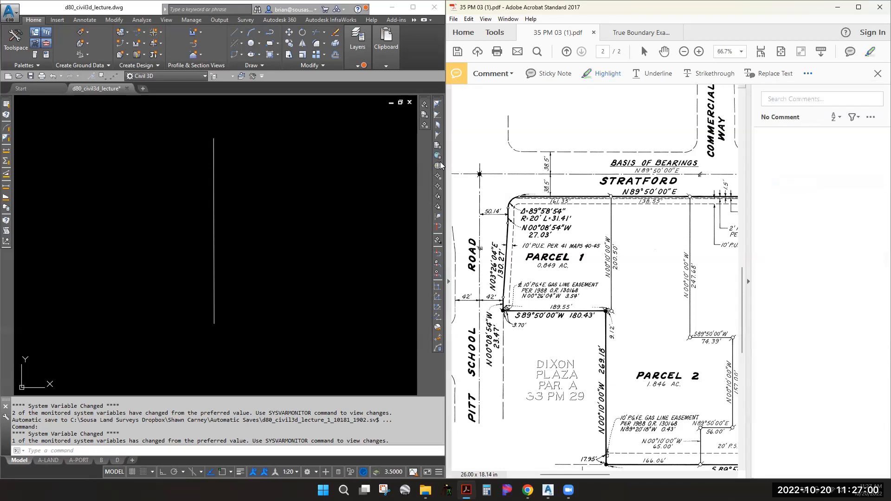
left_click_drag(478, 108, 492, 225)
Add a horizontal red line through the monument, close the comment pane, and maximize Acrobat
left_click(809, 73)
left_click(802, 182)
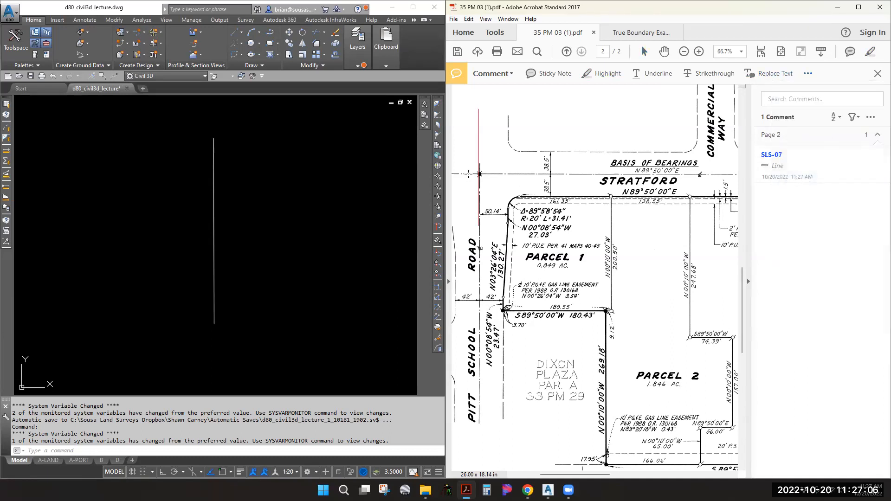
left_click_drag(456, 174, 546, 174)
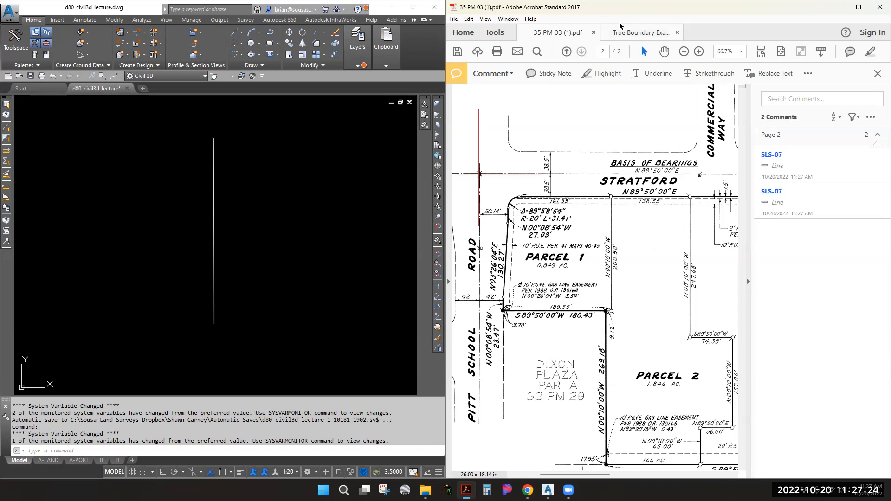
left_click(877, 74)
left_click_drag(582, 6, 490, 1)
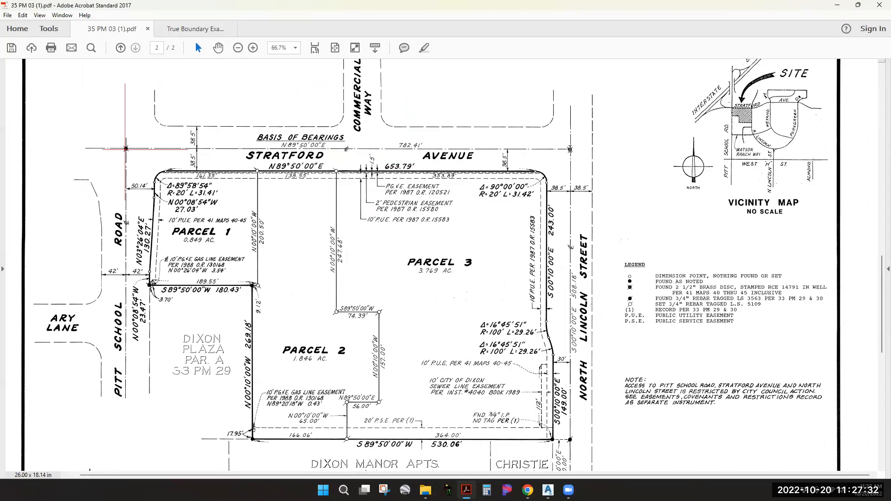
Select the two red line markups and group them together
left_click(148, 150)
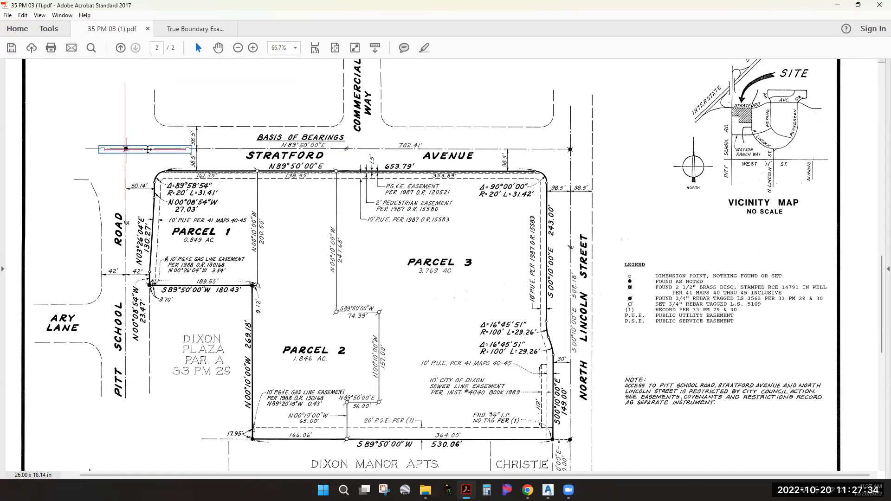
left_click(125, 131, "shift")
right_click(125, 131)
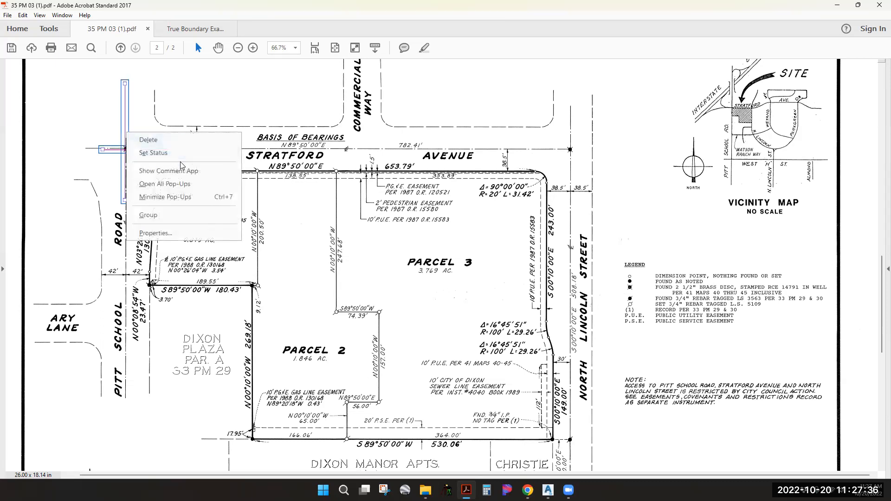
left_click(160, 216)
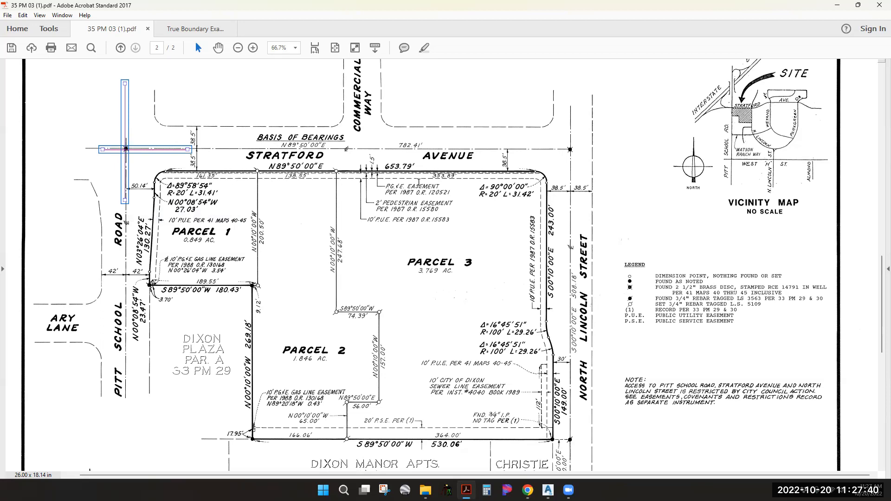
left_click(395, 229)
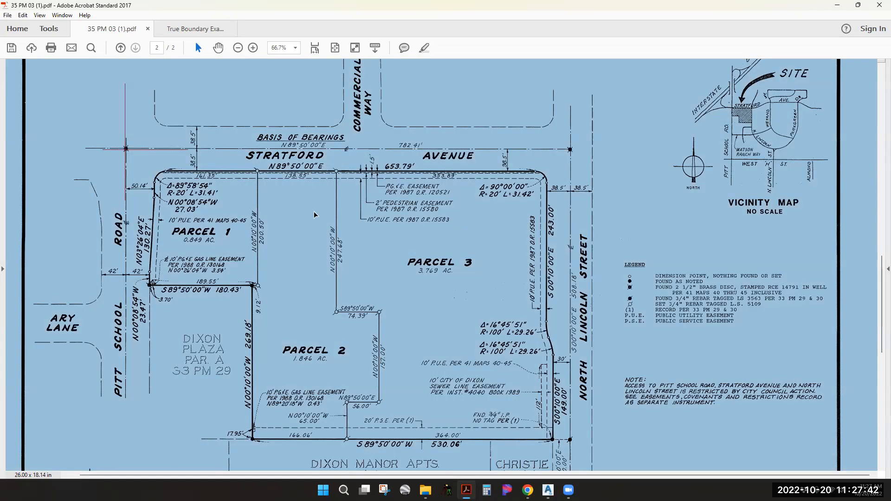
left_click(137, 149)
left_click_drag(137, 150, 570, 149)
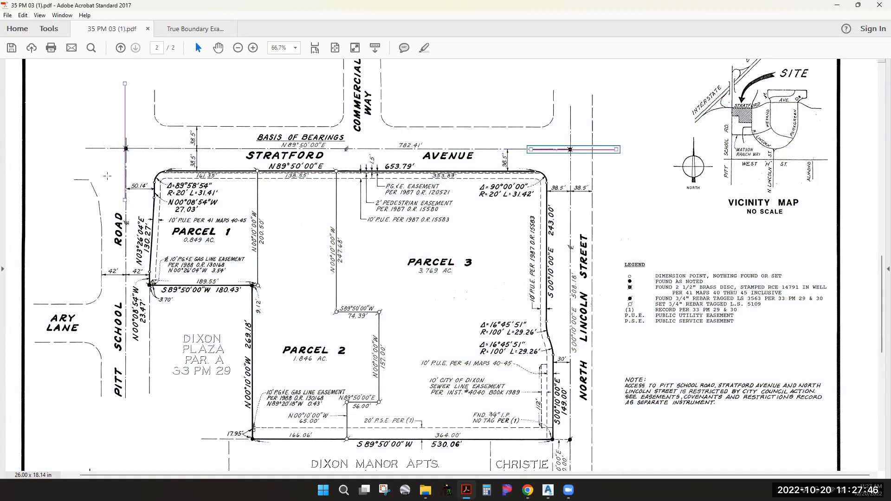
key("ctrl+z")
Drag the crosshair markups to the Stratford Avenue and North Lincoln Street monument
left_click(126, 137)
left_click(139, 150, "shift")
left_click_drag(140, 149, 577, 150)
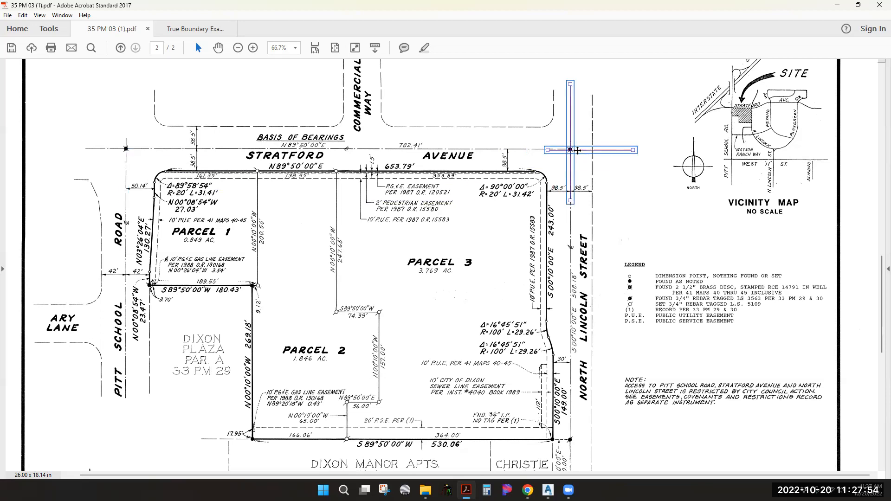
left_click(633, 203)
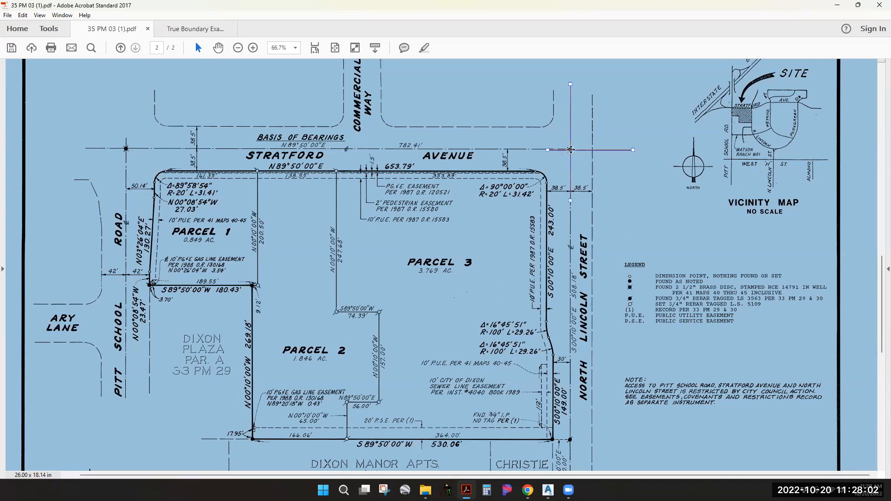
Nudge the horizontal red line slightly up to align it with the monument
left_click(571, 150)
left_click_drag(572, 152, 572, 149)
left_click_drag(576, 149, 576, 147)
key("ctrl+a")
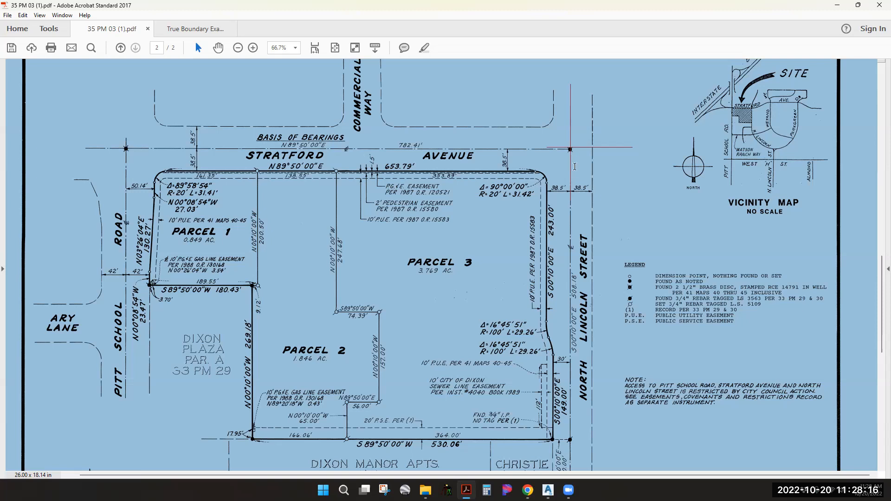
left_click(548, 149)
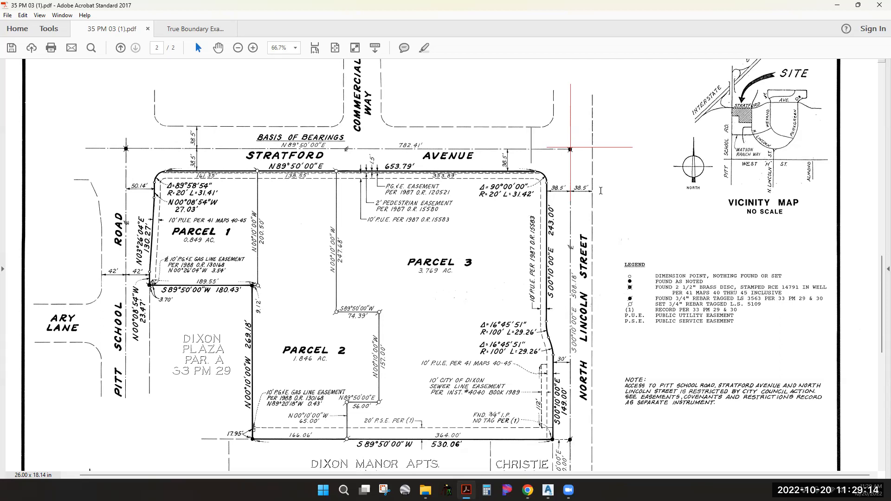
Place the PDF plat beside the drawing and pan it to show all three parcels
key("super+Down")
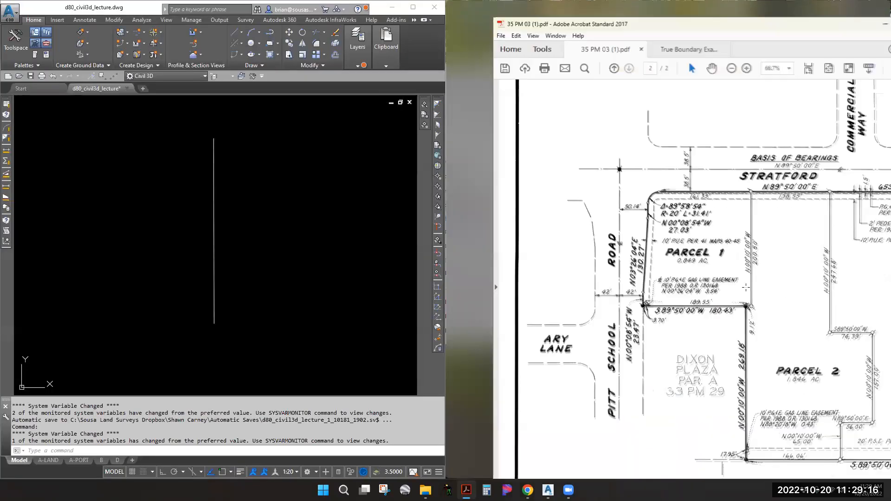
left_click(745, 262)
middle_click_drag(749, 269, 649, 231)
middle_click_drag(707, 269, 595, 238)
middle_click_drag(643, 225, 694, 262)
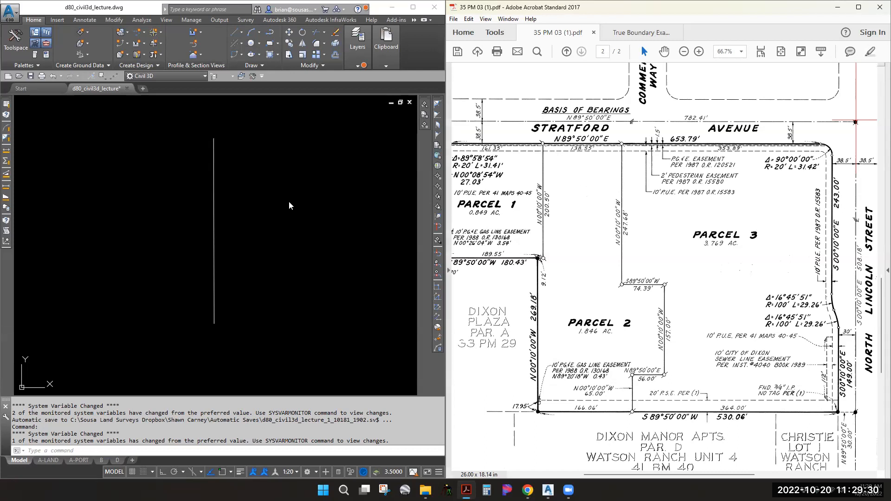
left_click(252, 194)
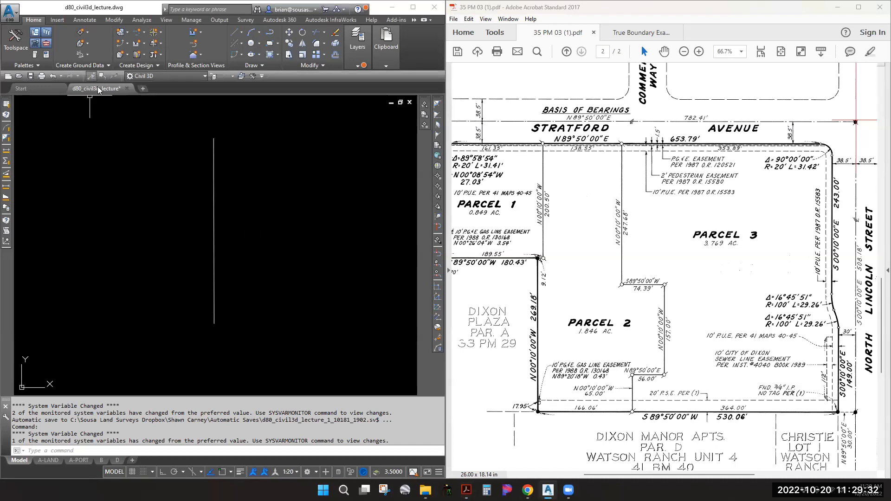
Draw a 782.41' line at S89°50'W from the vertical line's top endpoint, then select it
type("l")
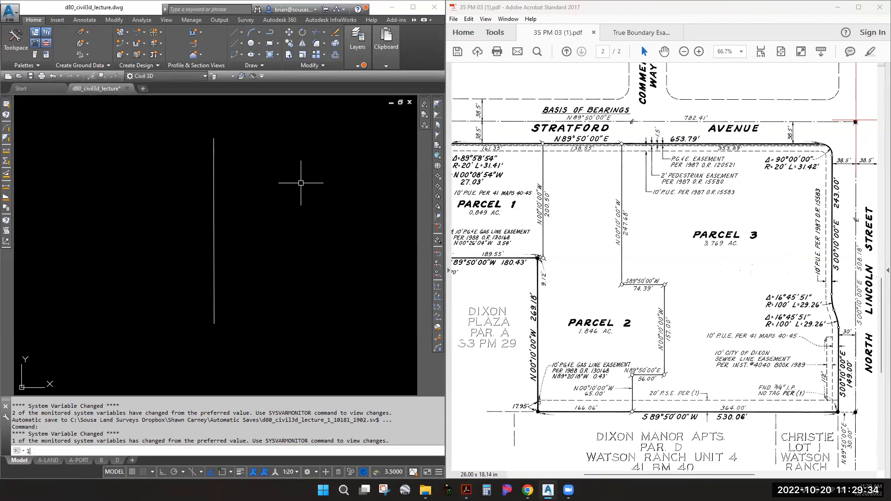
key("Return")
right_click(211, 149, "shift")
key("e")
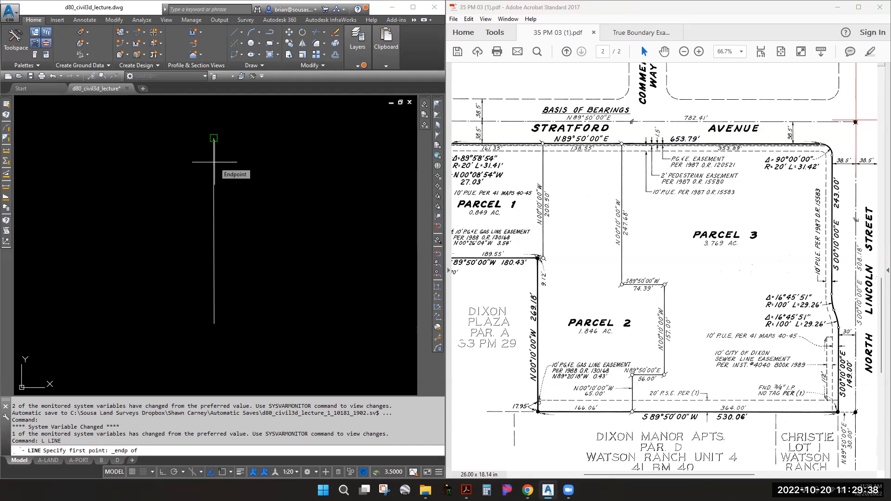
left_click(214, 162)
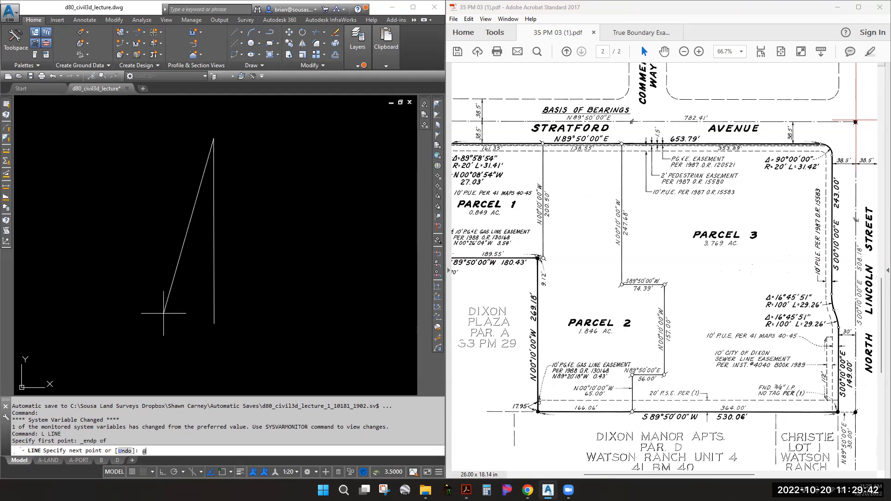
type("@782.41<s89d50")
key("Return")
scroll(163, 314, "down", 2)
key("Escape")
key("Escape")
key("Escape")
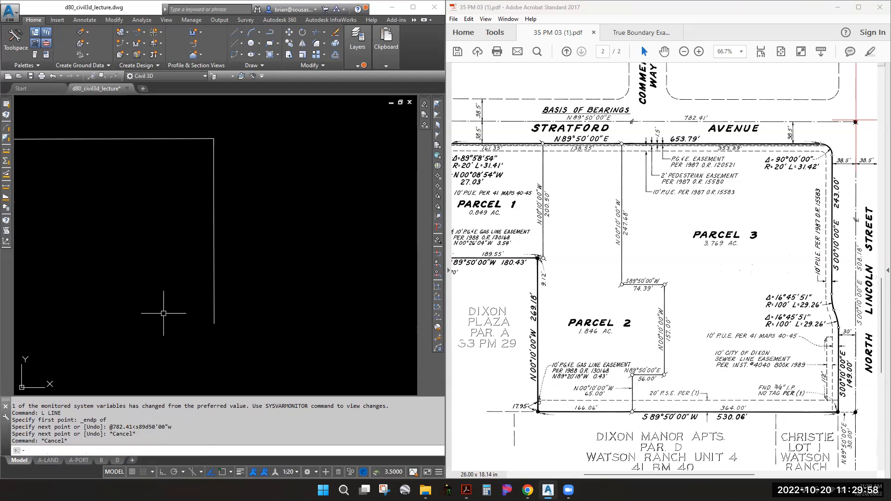
middle_click_drag(205, 265, 308, 269)
left_click(273, 213)
left_click(236, 179)
List the new line's properties to check its 782.410' length
type("1")
type("i")
key("Return")
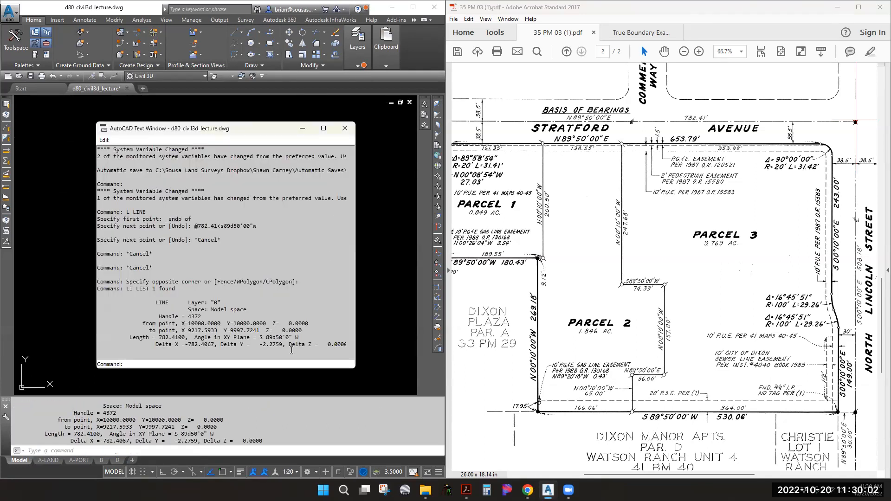
left_click_drag(297, 338, 116, 336)
left_click(344, 130)
key("Escape")
key("Escape")
Run CGLIST on the horizontal line to confirm its distance and S89°50'00"W course
type("Cg")
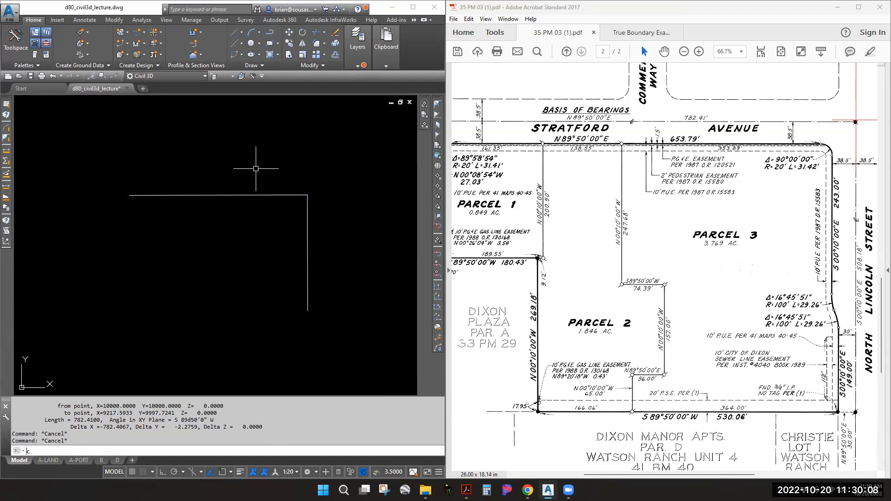
type("list")
key("Return")
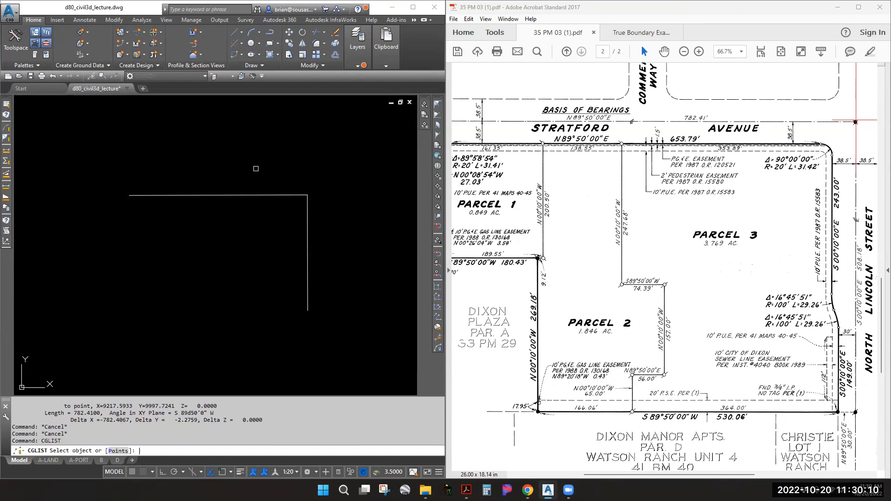
left_click(231, 193)
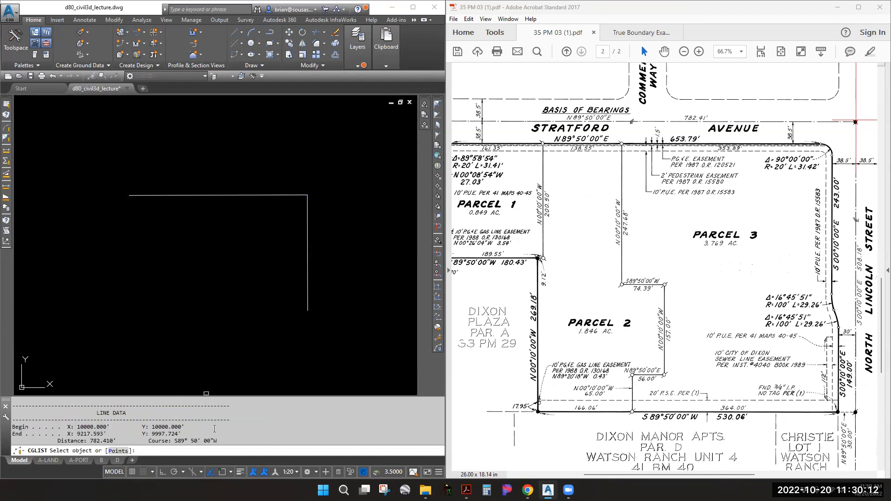
left_click_drag(226, 441, 57, 443)
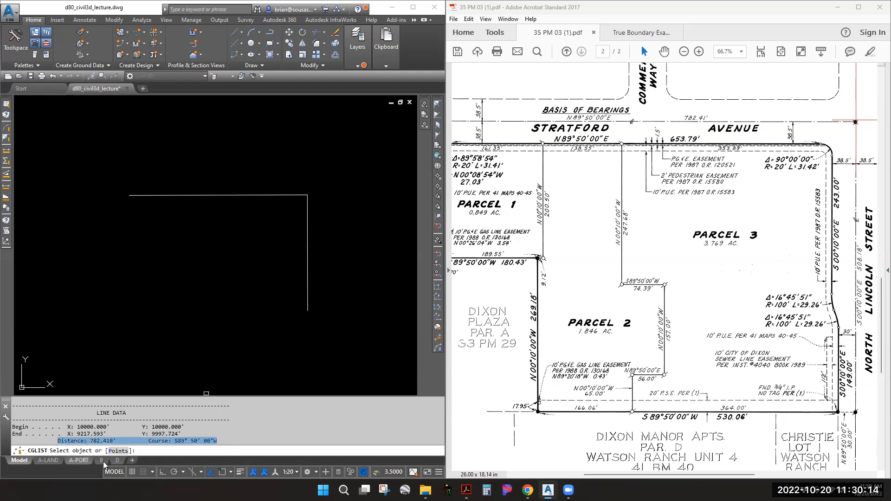
key("Escape")
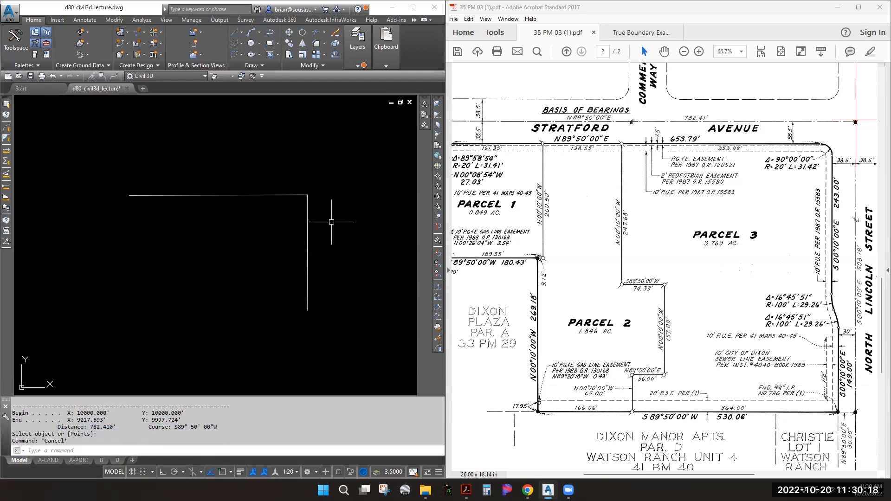
Pan the drawing and the PDF plat to bring Pitt School Road into view
middle_click_drag(154, 201, 231, 169)
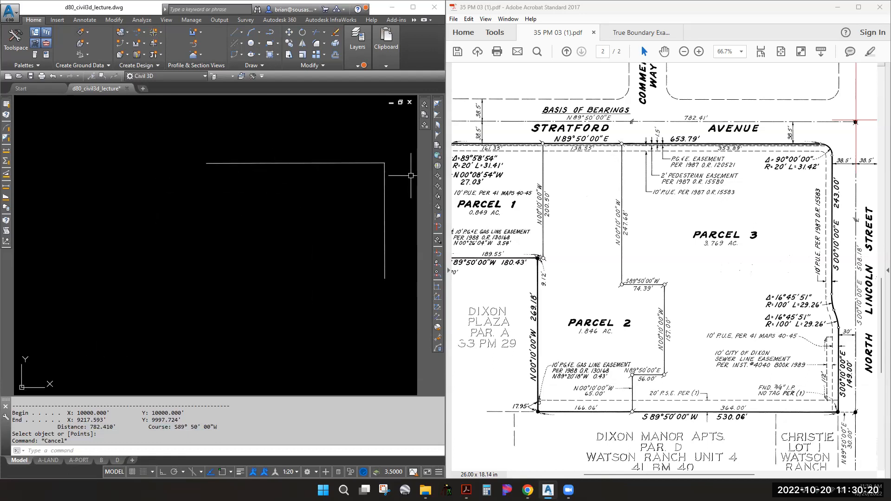
middle_click_drag(306, 234, 141, 235)
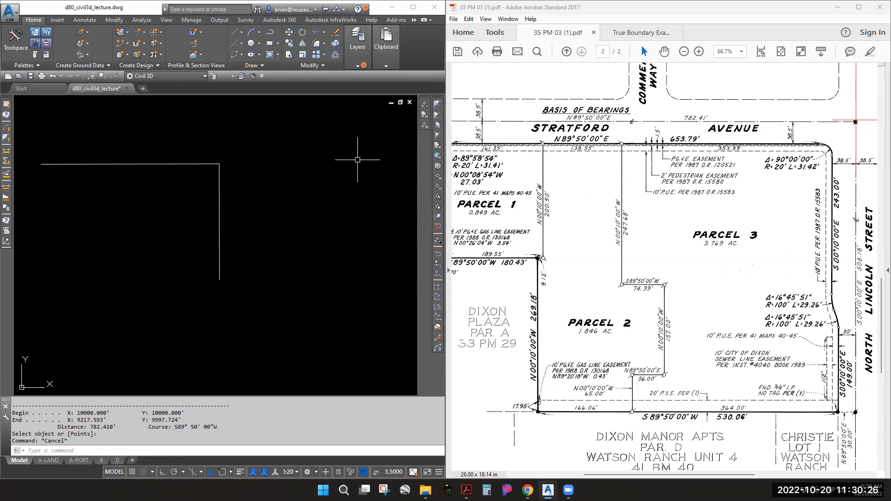
scroll(292, 146, "down", 2)
middle_click_drag(591, 226, 724, 227)
middle_click_drag(621, 261, 627, 229)
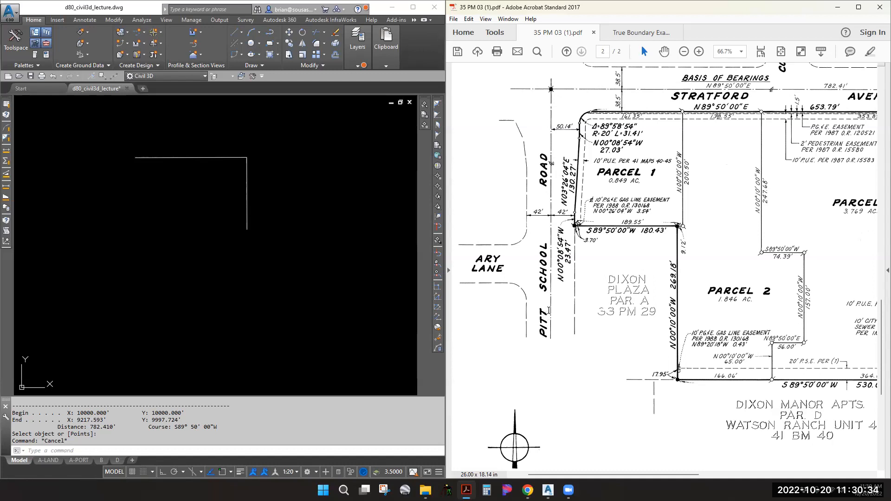
Zoom the plat to 100% around Parcel 1's northwest corner along Pitt School Road
scroll(577, 173, "up", 1, "ctrl")
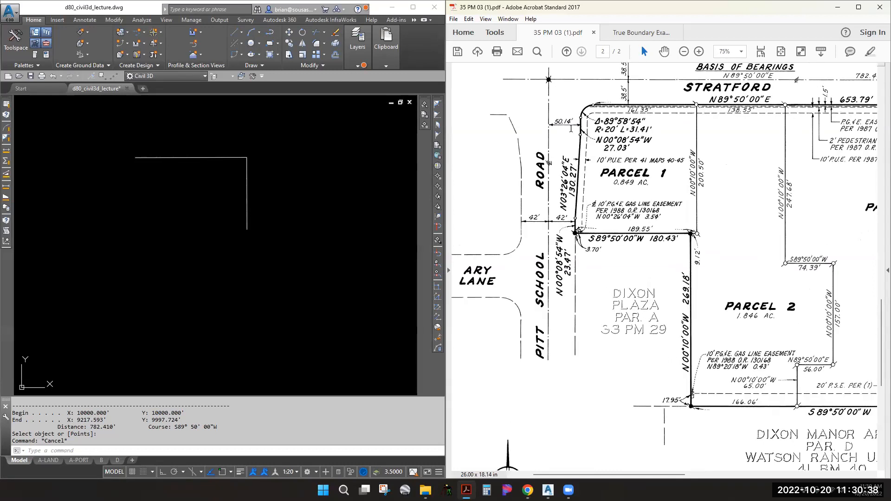
scroll(552, 123, "up", 1, "ctrl")
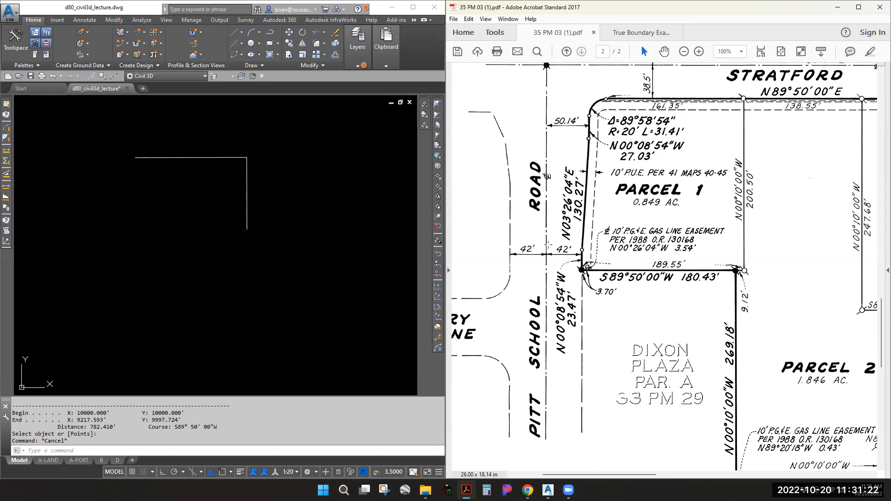
Start a line at the 782.41' line's west endpoint with ortho (F8) toggled
left_click(168, 174)
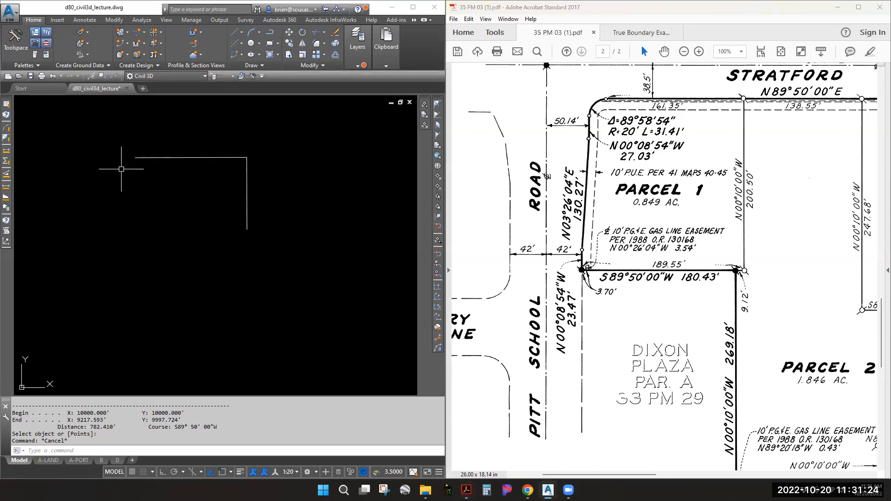
type("l")
key("Return")
right_click(153, 157, "shift")
key("e")
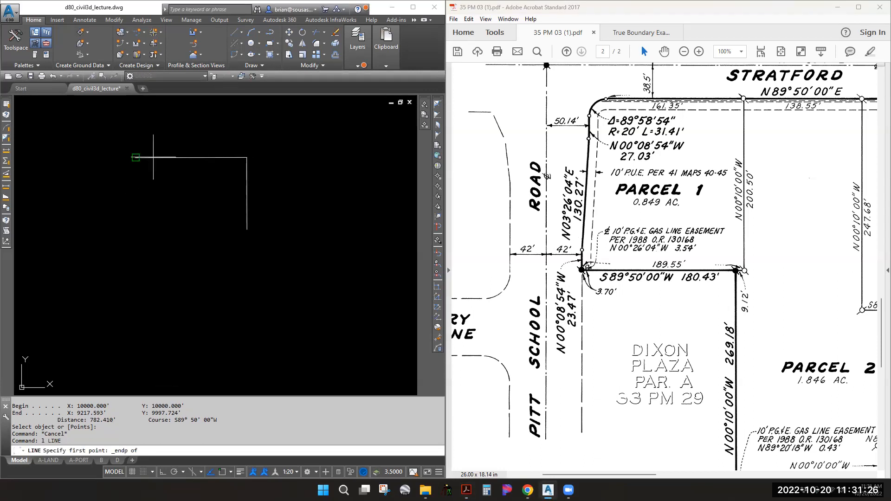
left_click(153, 157)
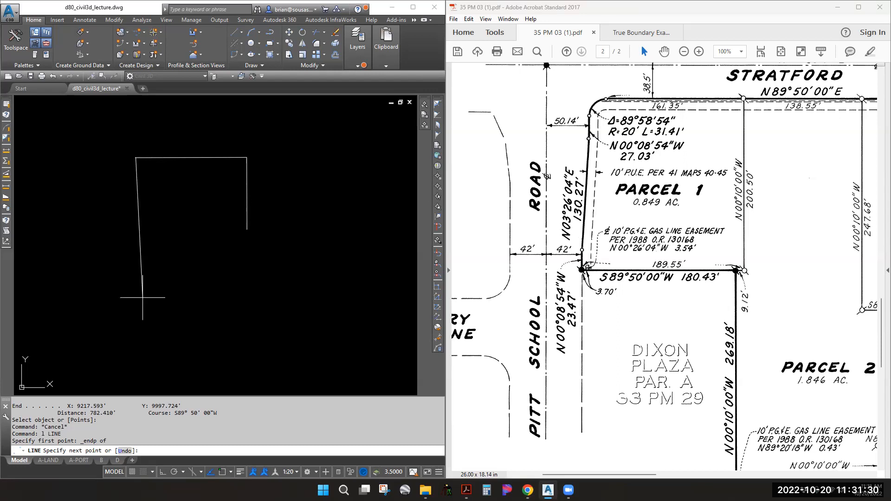
key("F8")
type("@")
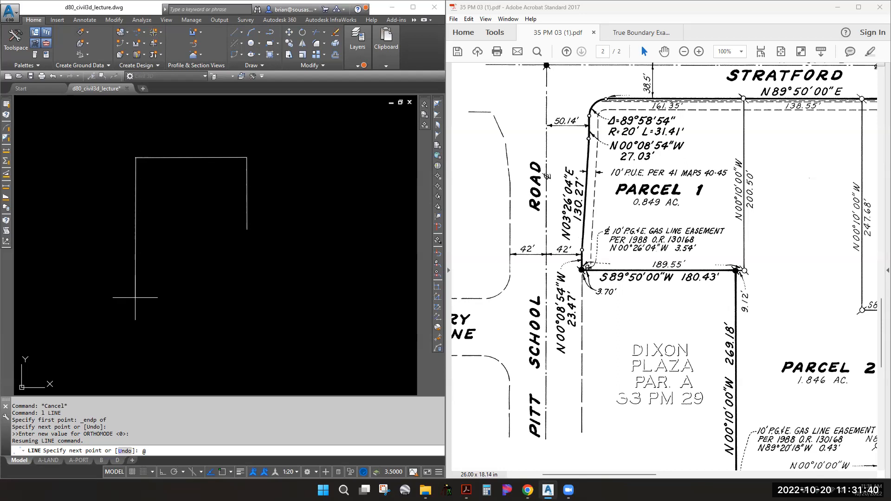
type("00<s")
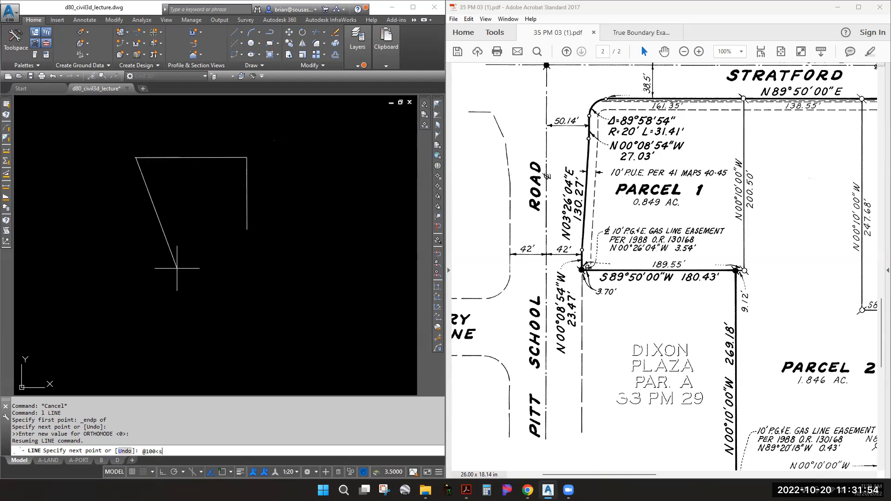
type("03'")
key("BackSpace")
type("d08'54")
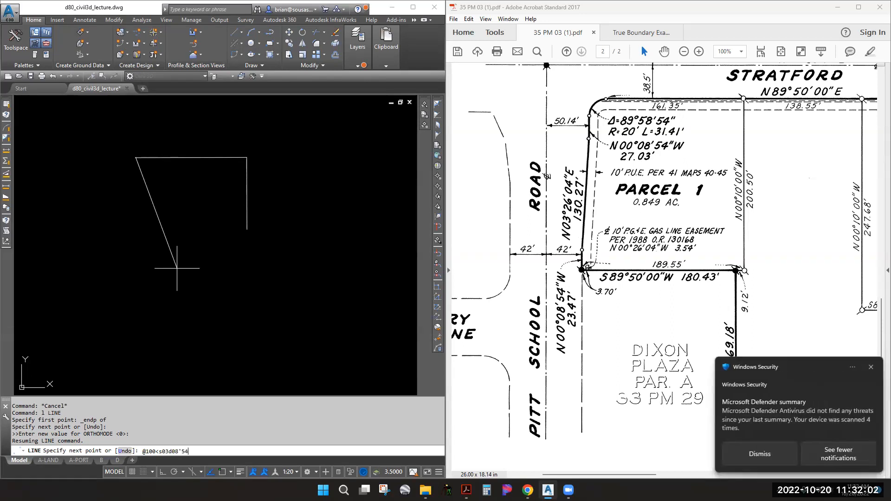
type("\"e")
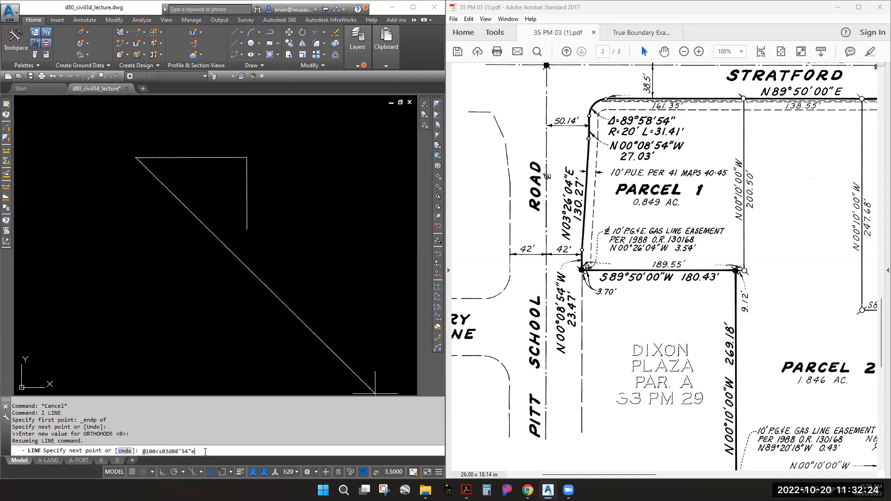
key("Return")
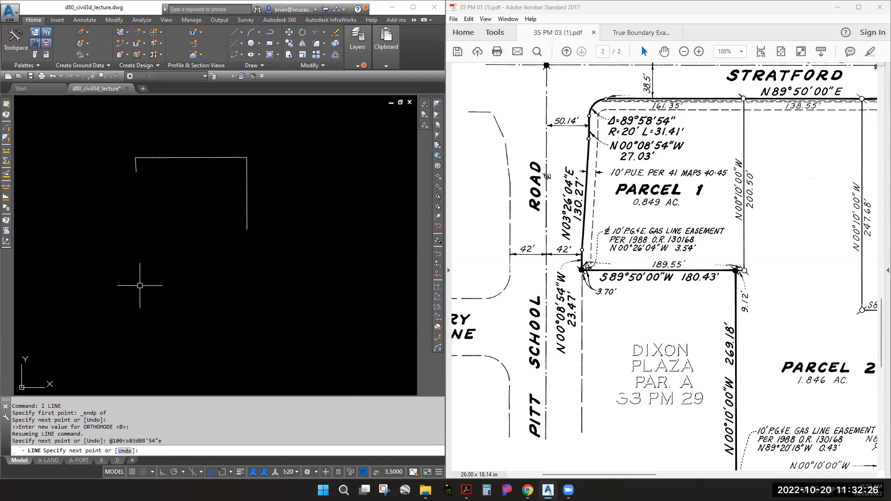
key("Escape")
key("Escape")
scroll(140, 159, "up", 2)
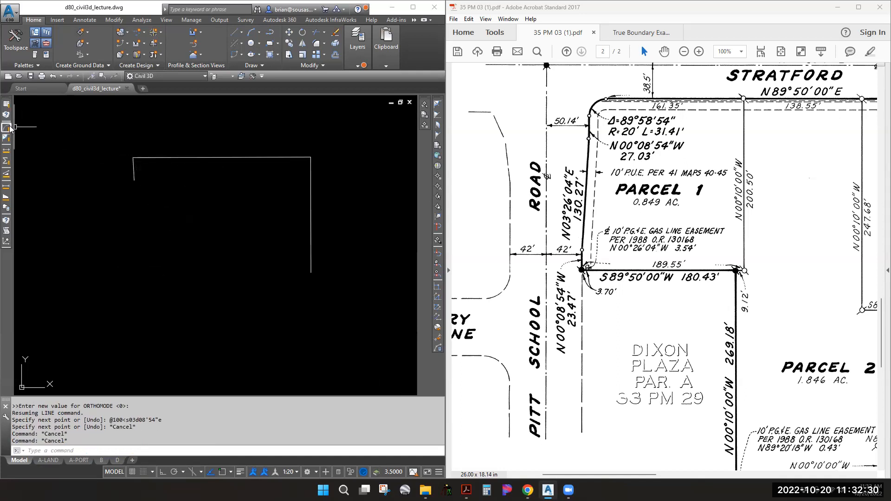
Check the short left line's course with CGLIST, showing S03°08'54"E
type("Cglist")
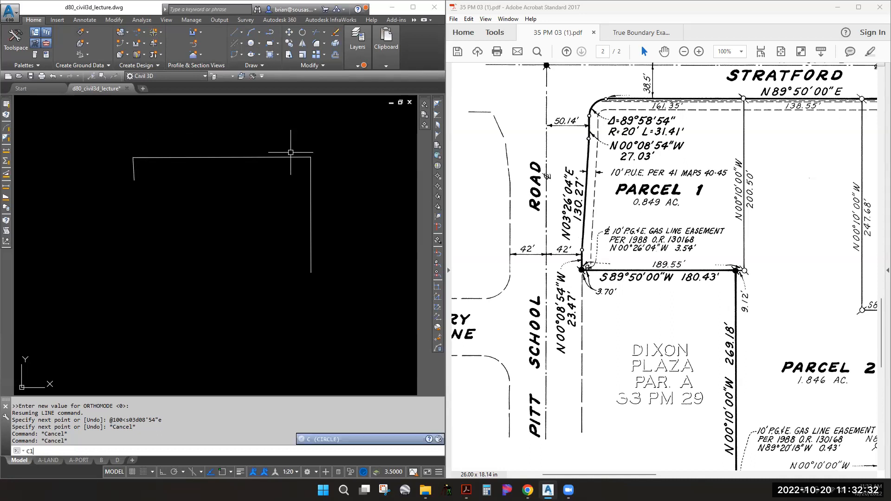
key("Return")
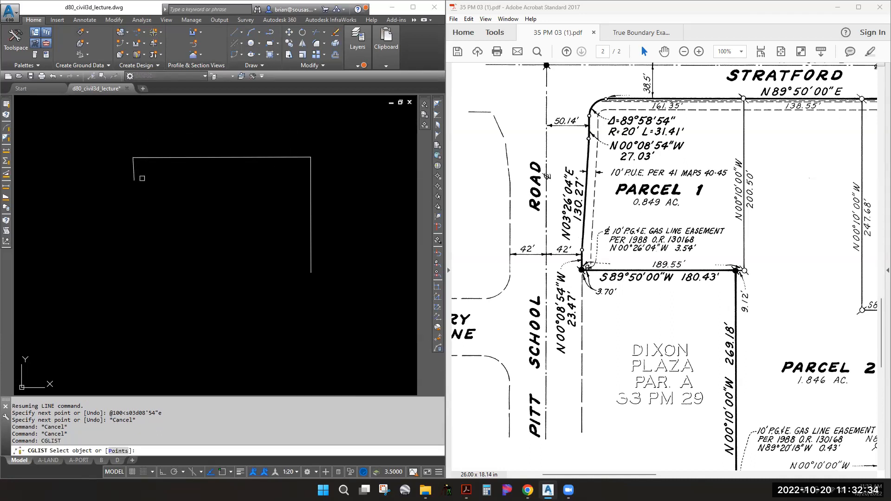
left_click(133, 172)
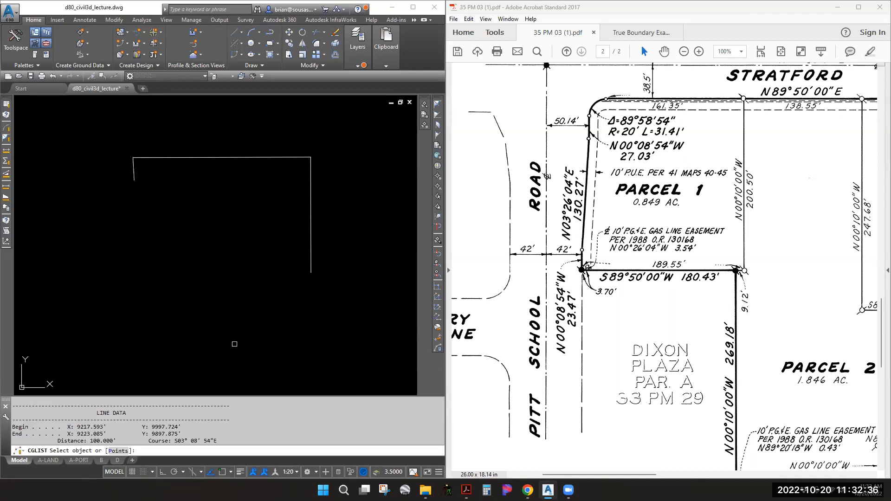
left_click_drag(218, 441, 144, 441)
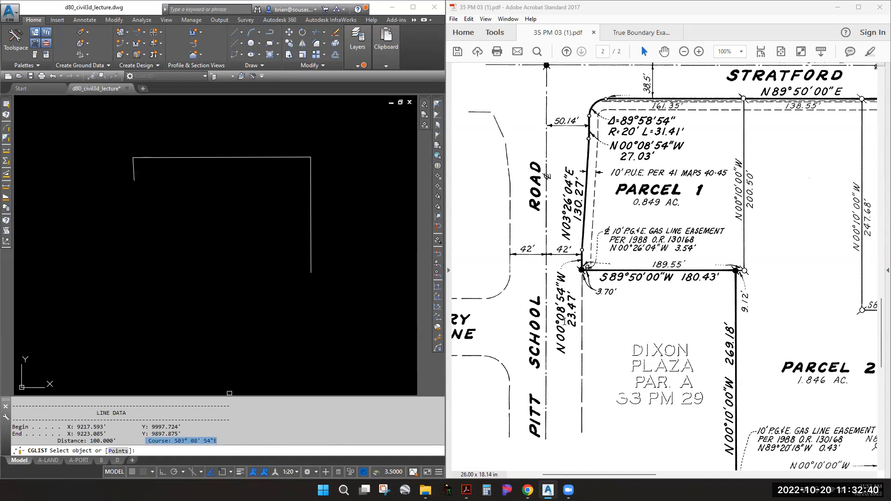
left_click(166, 445)
key("Escape")
Erase the short left line and start a new LINE command
left_click(151, 229)
left_click(92, 165)
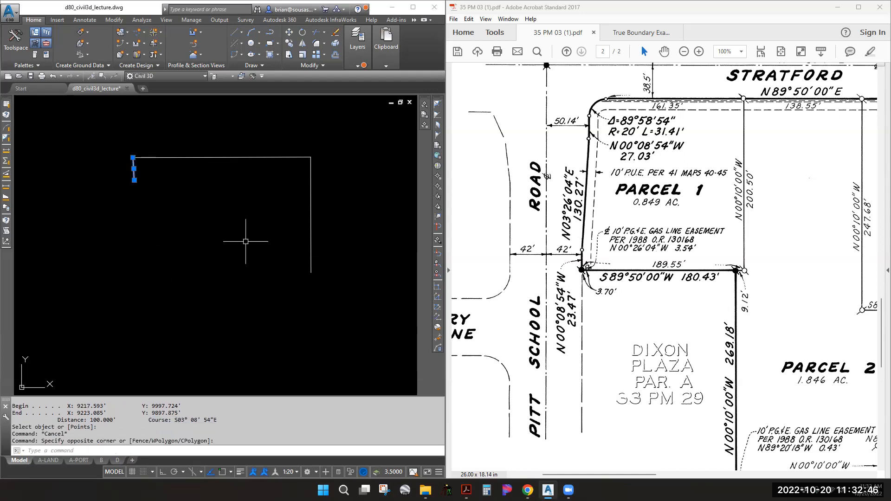
key("Delete")
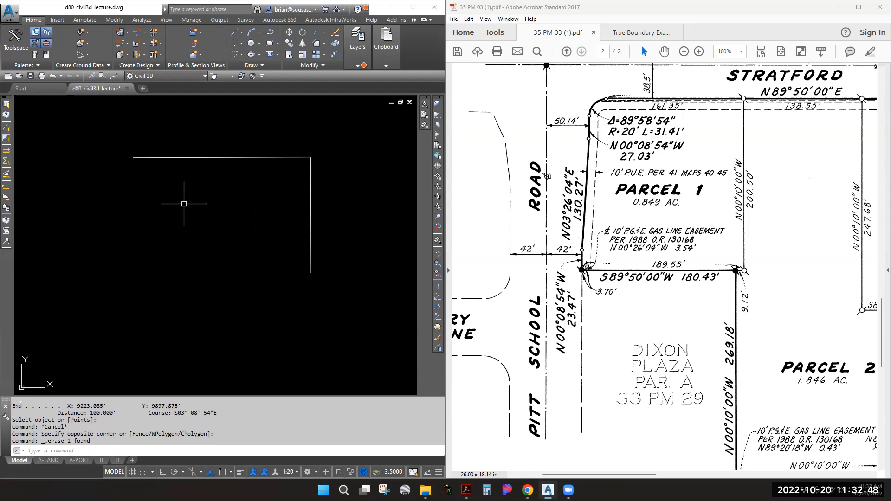
type("1")
key("Return")
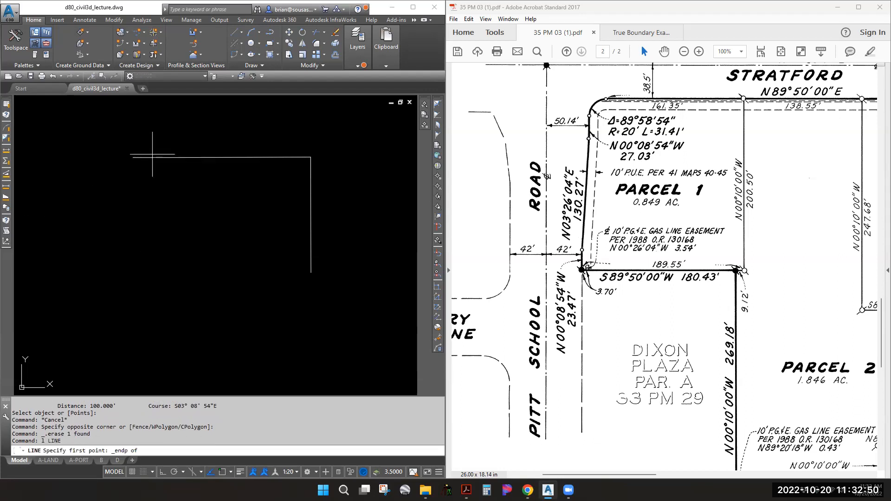
Draw a 100' line at S00°08'54"E down from the outline's top-left corner
left_click(133, 158)
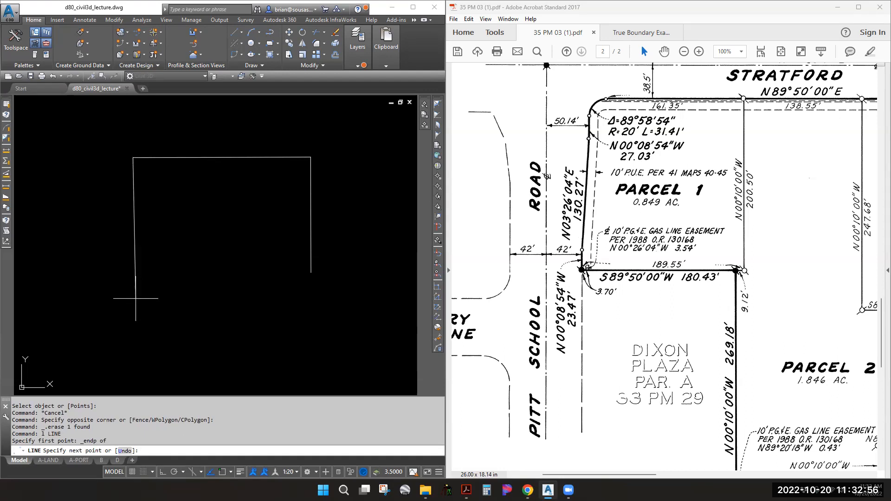
type("@100<s00d08'54\"e")
key("Return")
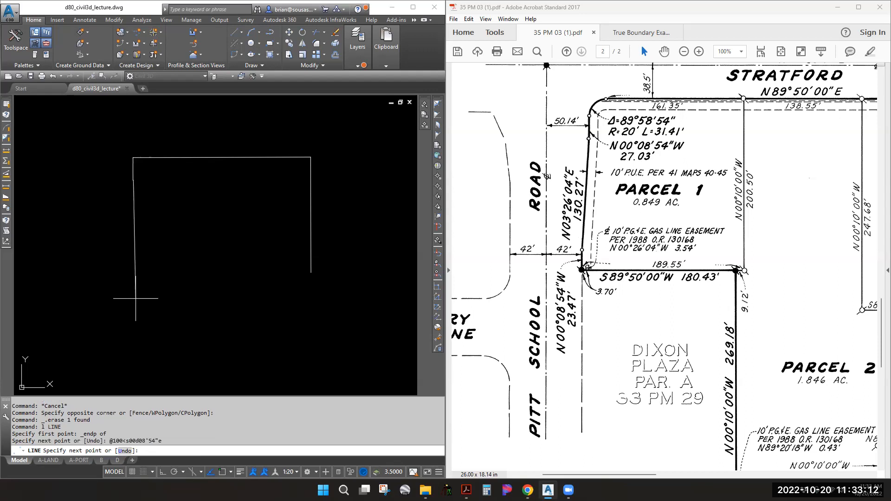
key("Escape")
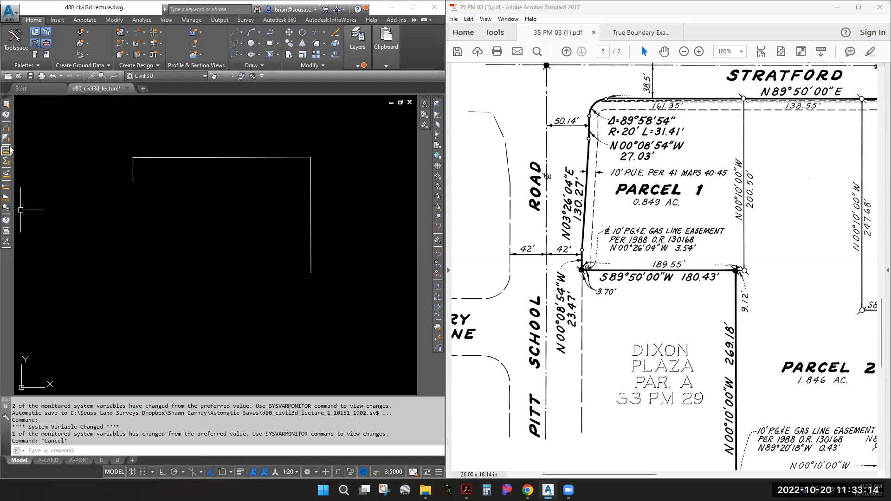
left_click(7, 150)
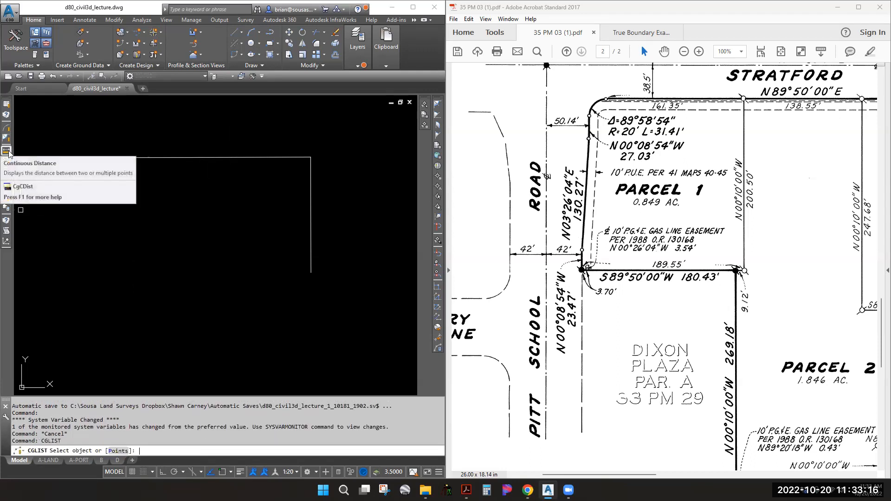
left_click(133, 168)
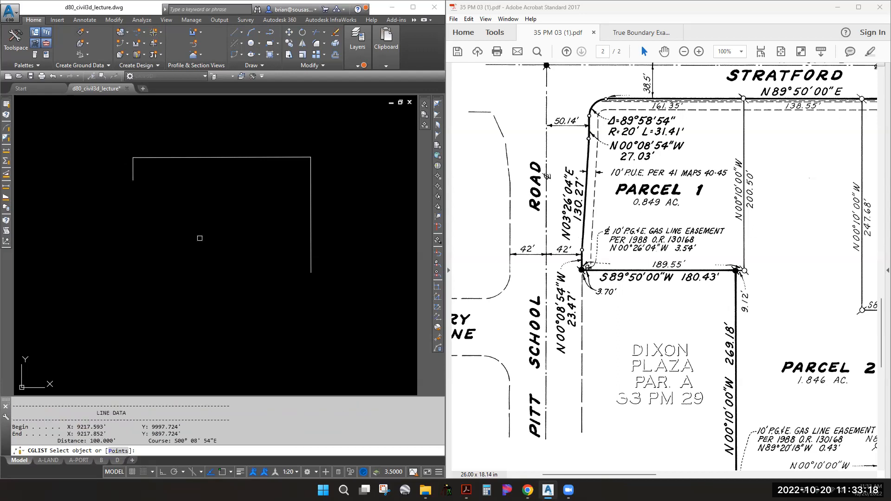
left_click_drag(219, 441, 62, 442)
key("Escape")
left_click(99, 149)
left_click(151, 191)
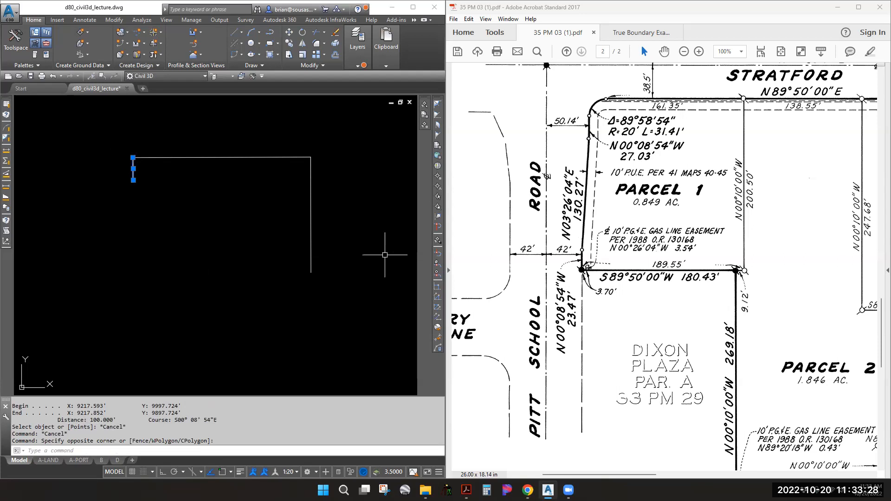
left_click(485, 208)
scroll(485, 209, "down", 3)
scroll(485, 209, "up", 2)
left_click(160, 211)
key("Escape")
key("Escape")
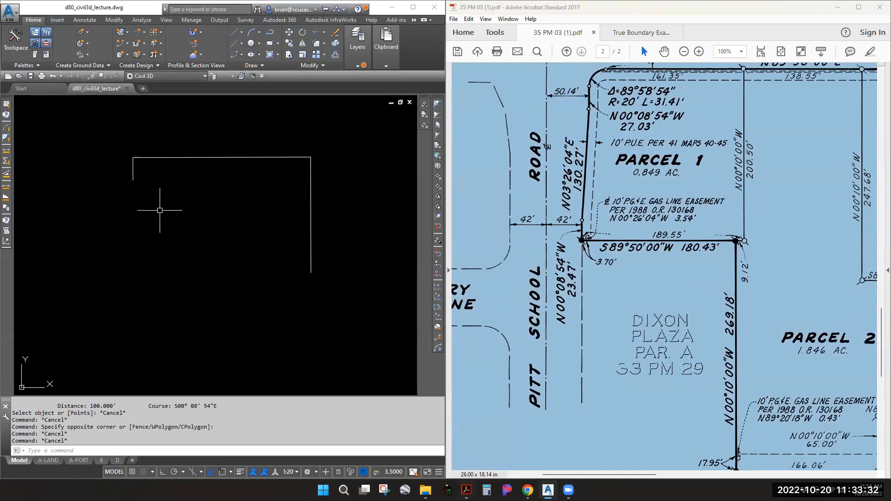
type("leng")
Dynamically lengthen the left line with LEN so it reaches below the right-hand line
key("BackSpace")
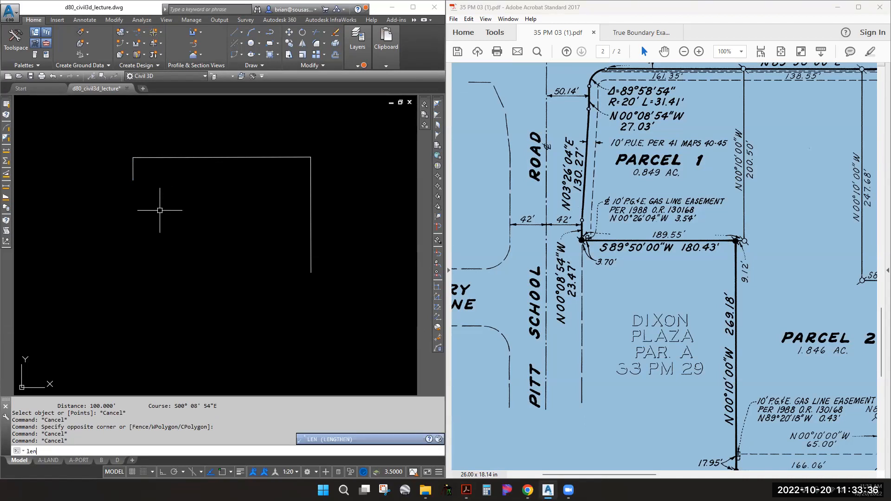
key("Return")
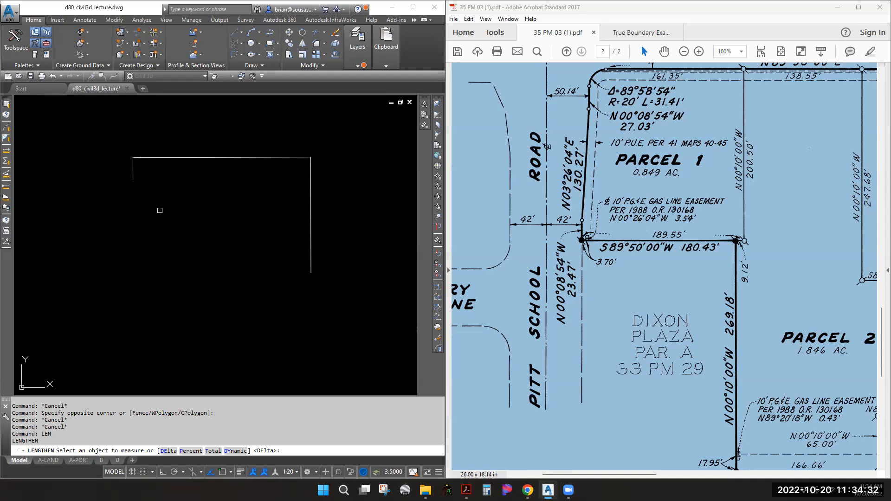
key("Escape")
key("Escape")
key("Escape")
type("LEN")
key("Return")
type("dy")
key("Return")
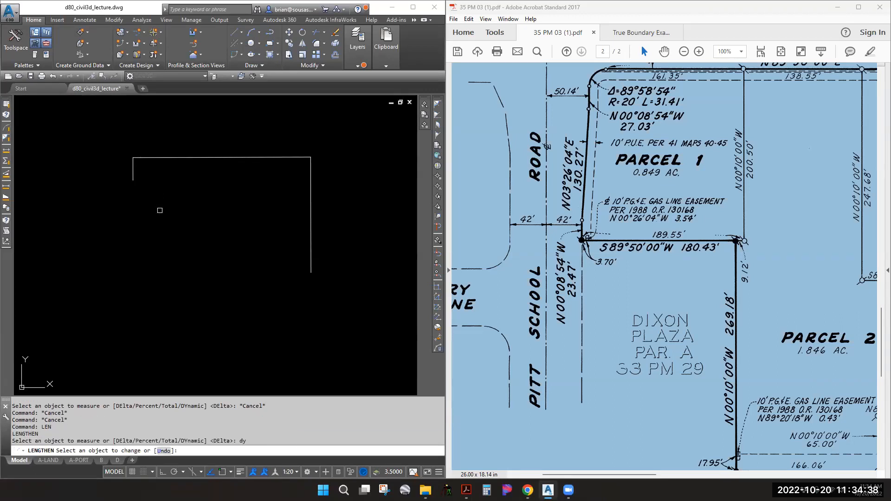
left_click(132, 174)
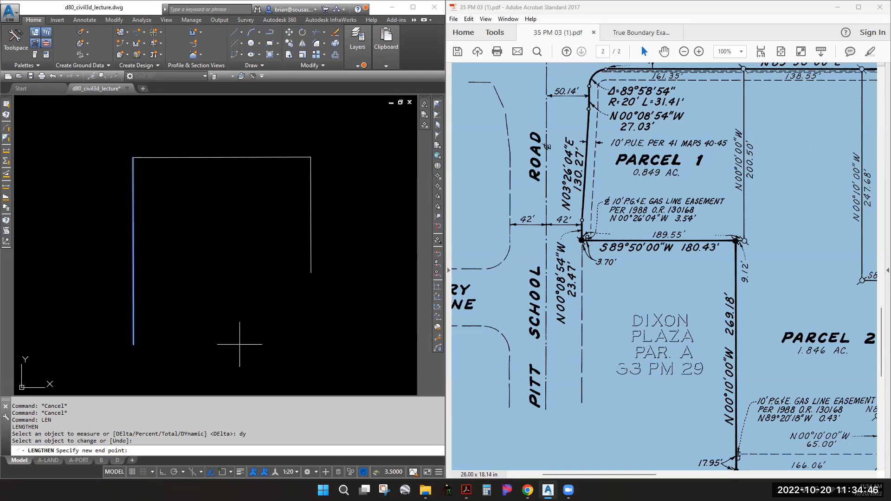
left_click(232, 330)
key("Escape")
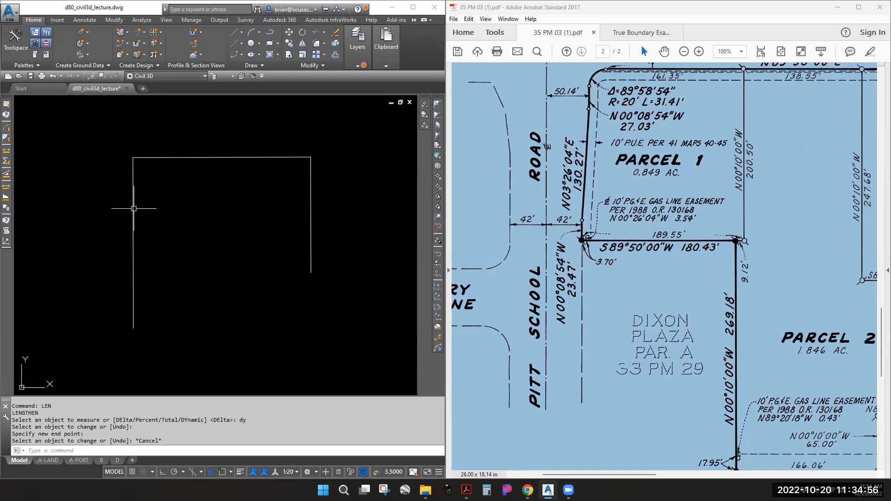
Check the PDF's Basis of Bearings, then start a LINE using 'bd bearing-distance input
left_click(633, 163)
scroll(676, 164, "up", 3)
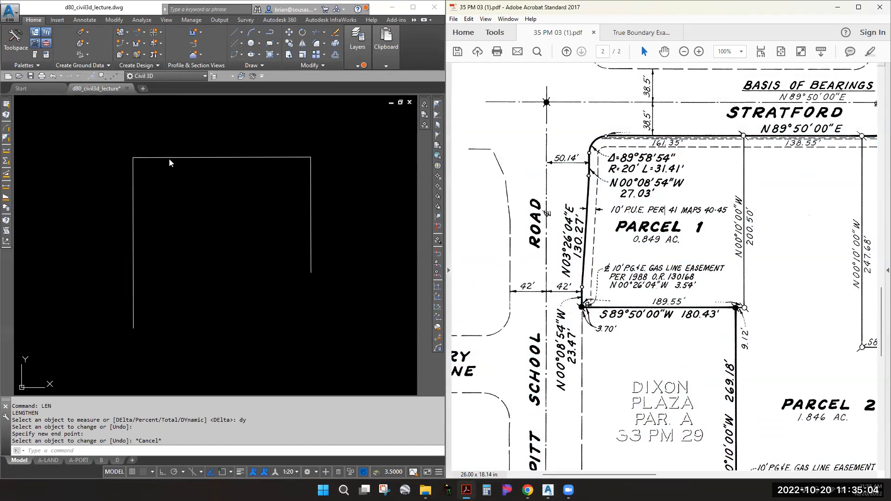
scroll(279, 199, "down", 4)
middle_click_drag(367, 206, 215, 219)
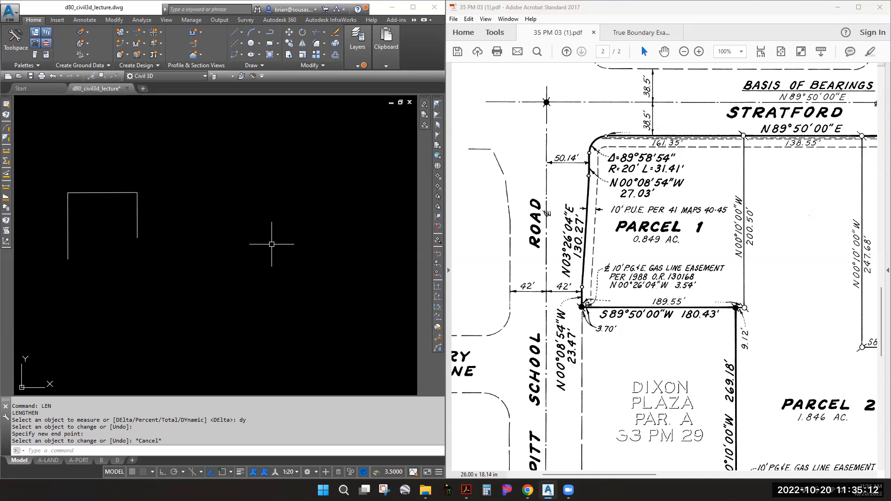
type("LINE")
key("Return")
type("'")
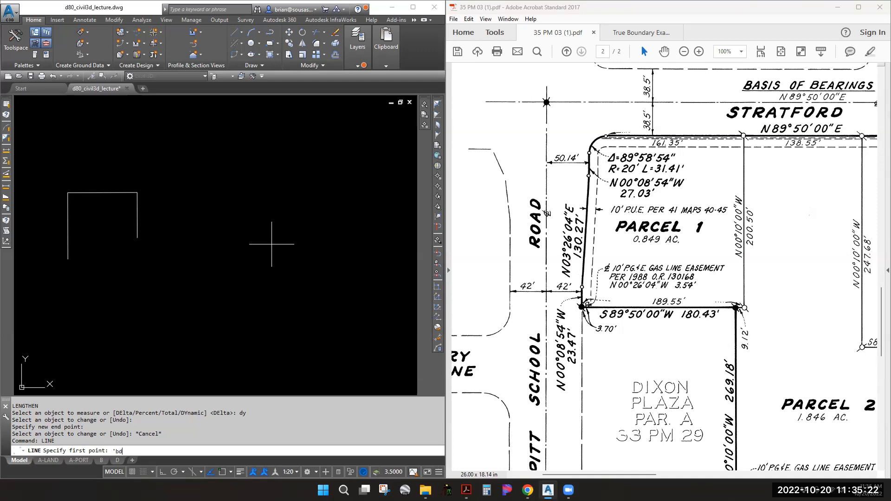
type("bd")
key("Return")
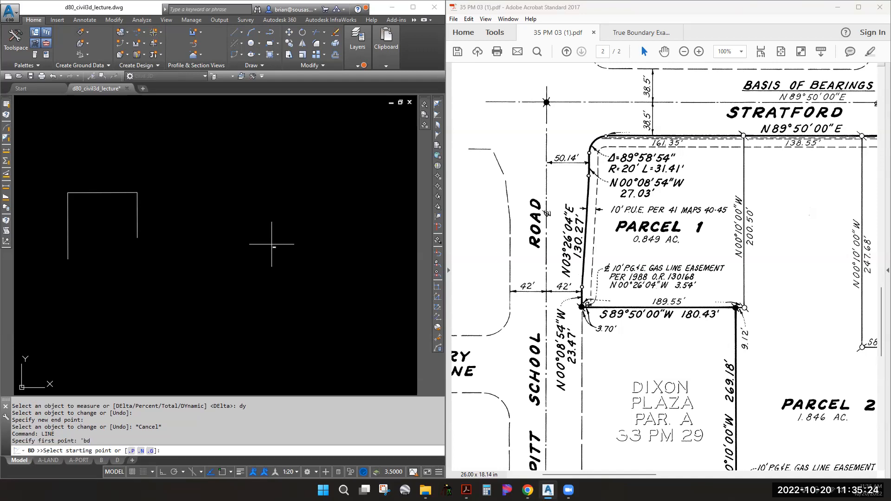
left_click(274, 191)
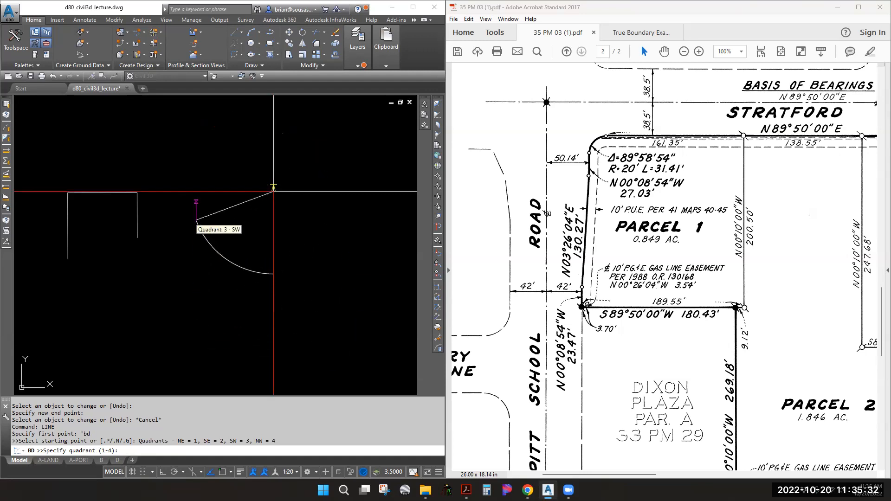
left_click(687, 187)
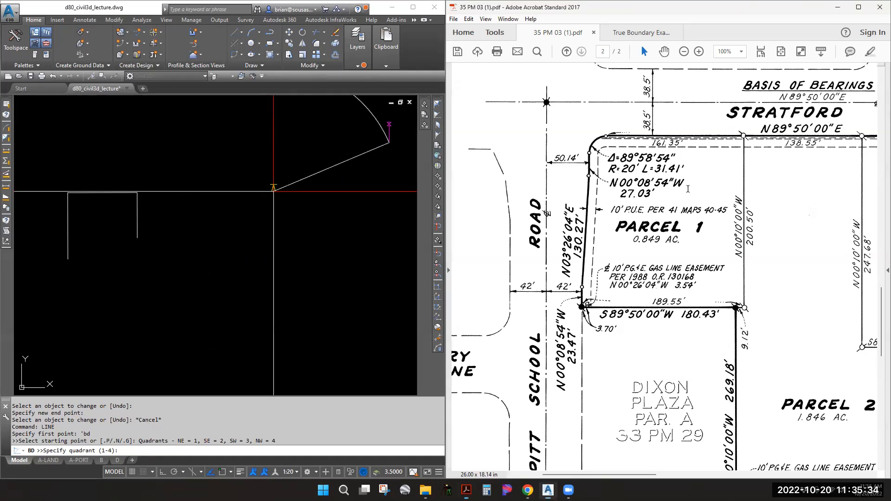
middle_click_drag(713, 268, 557, 193)
middle_click_drag(683, 302, 488, 256)
middle_click_drag(728, 280, 555, 332)
middle_click_drag(579, 281, 570, 311)
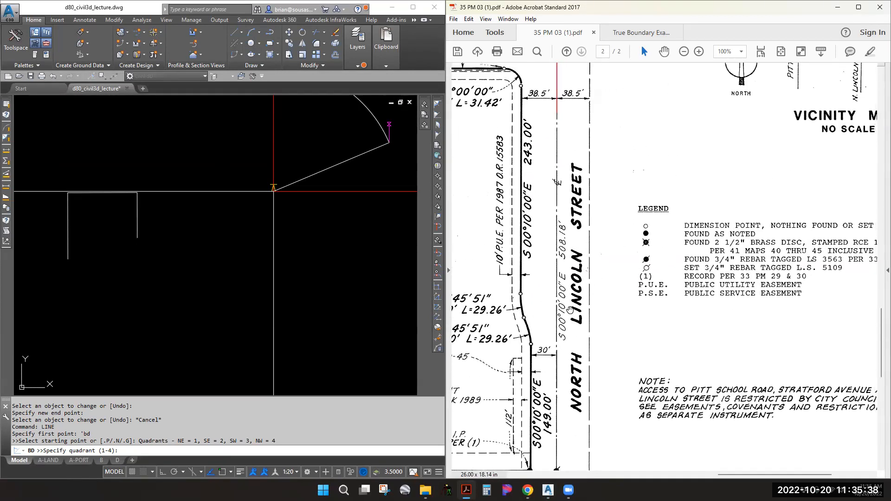
middle_click_drag(554, 275, 553, 302)
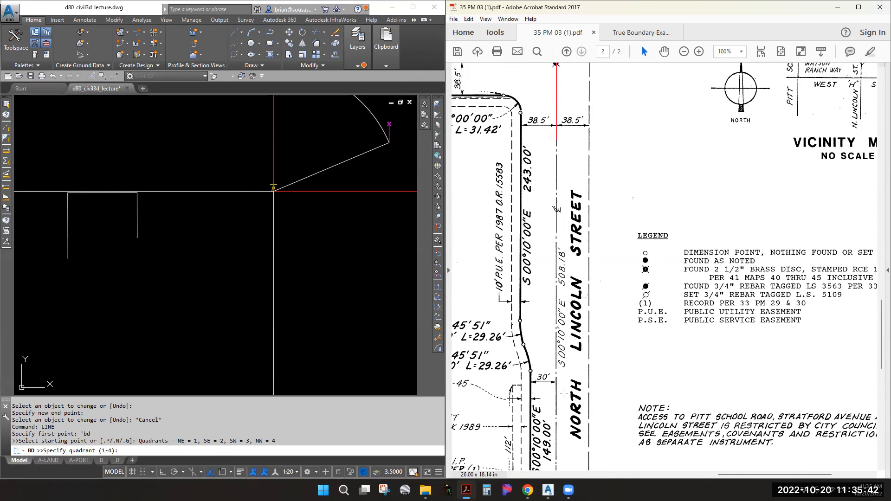
left_click(297, 162)
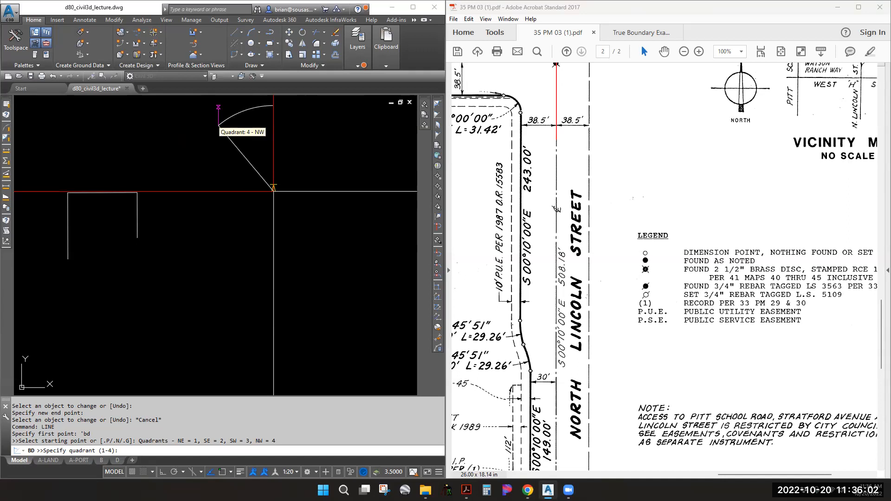
left_click(218, 125)
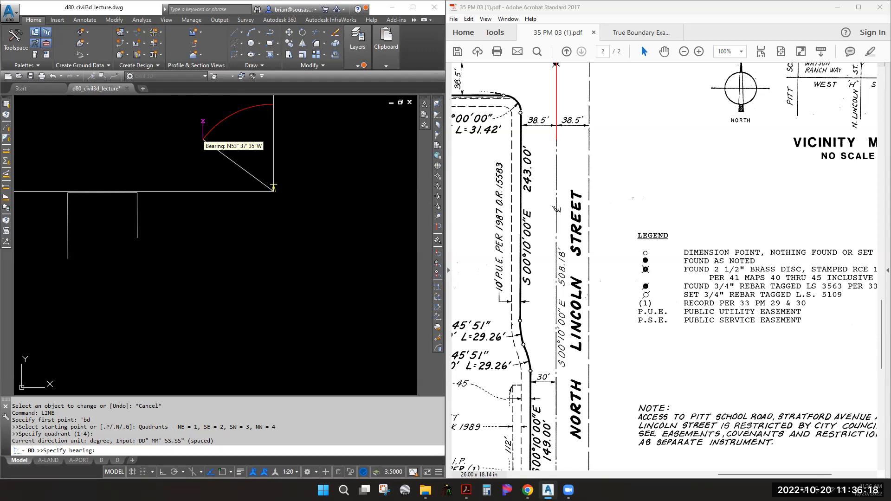
type("00.1000")
key("Return")
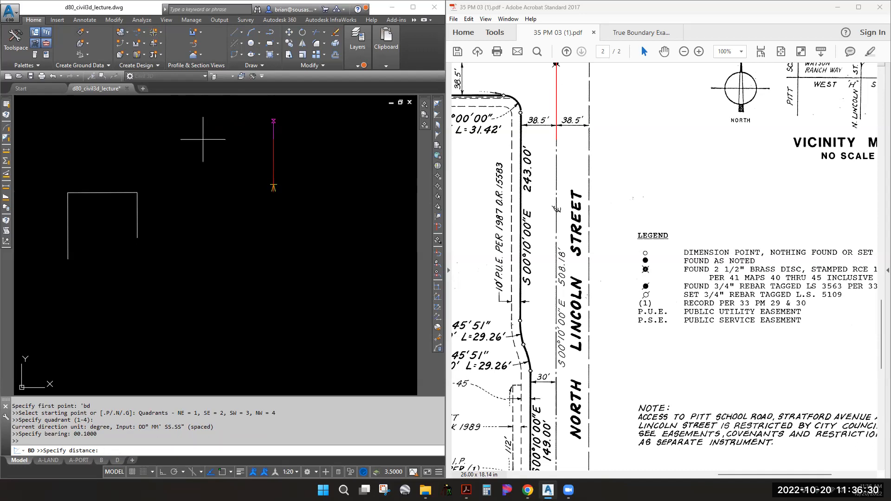
type("508.18")
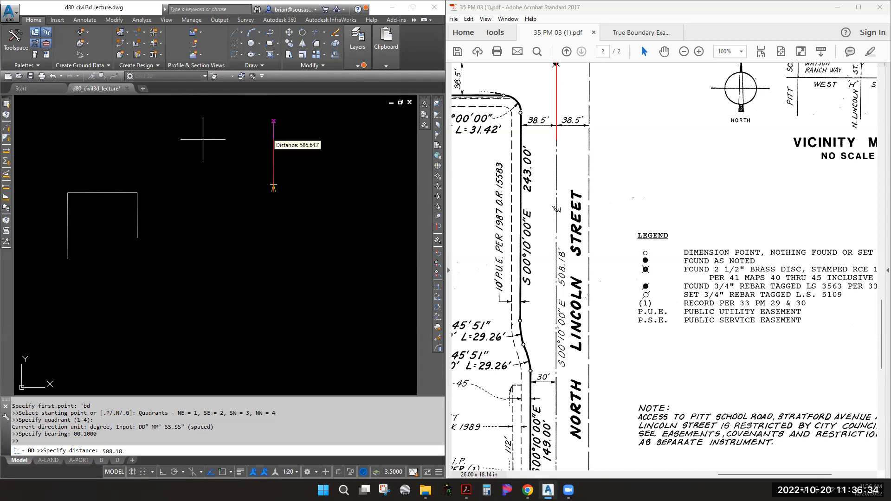
key("Return")
key("Escape")
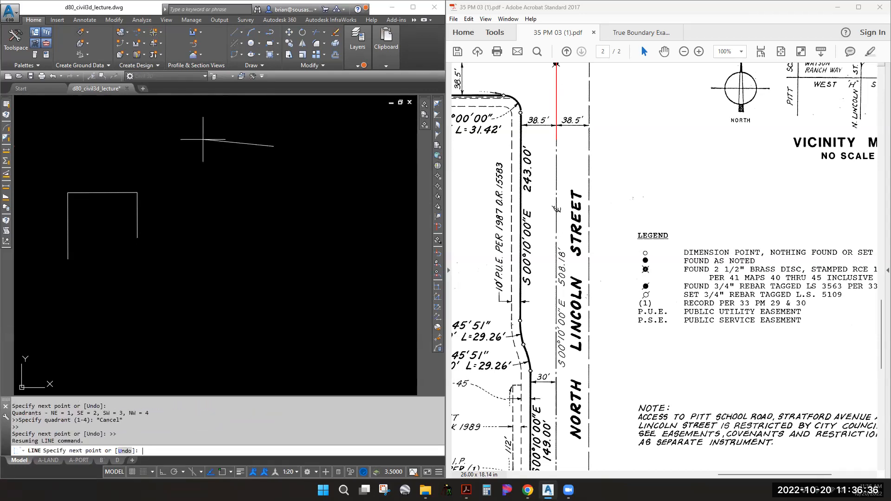
key("Escape")
middle_click_drag(259, 175, 215, 189)
scroll(216, 194, "down", 4)
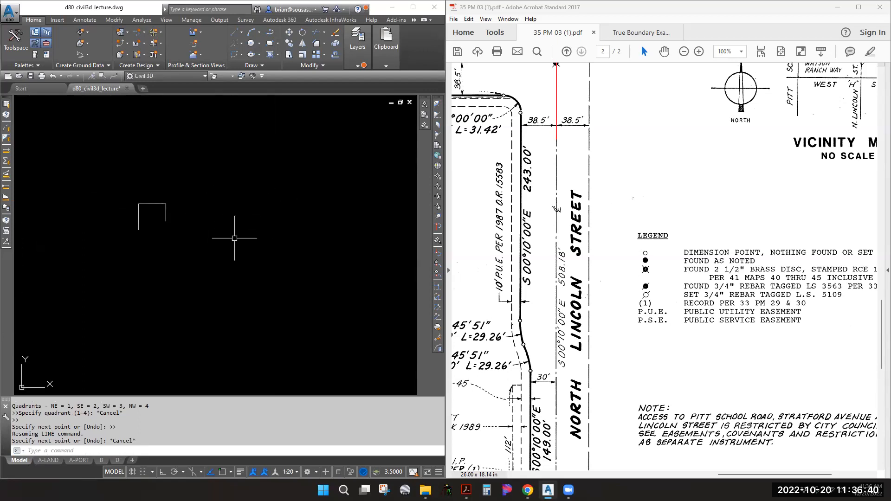
type("L")
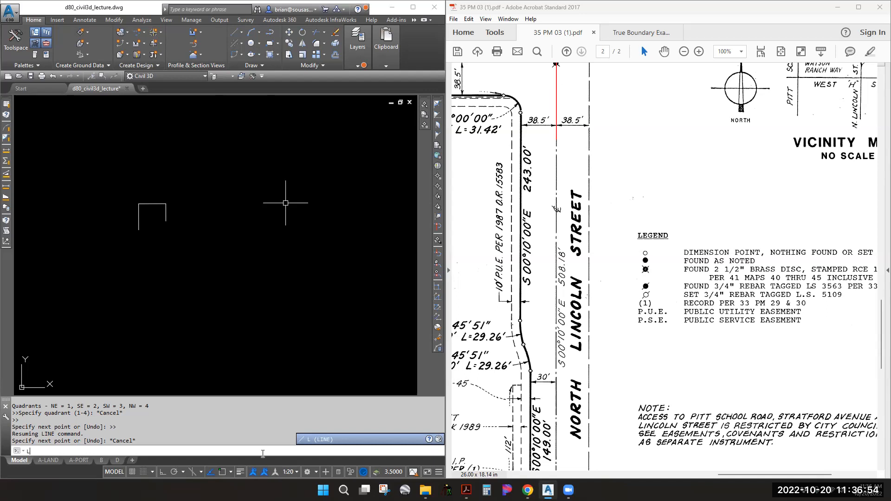
Create a 508.18' line by bearing in the NW quadrant at 0.1000 (N 0°10' W)
left_click(240, 216)
key("Escape")
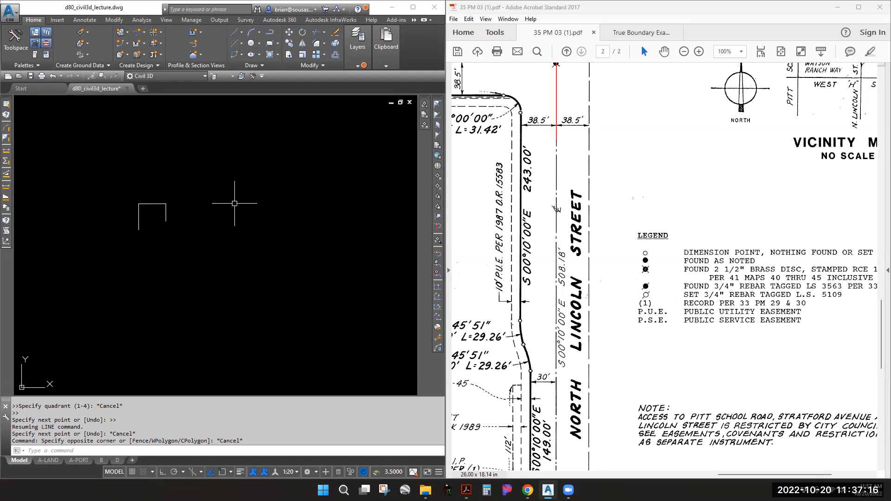
left_click(242, 33)
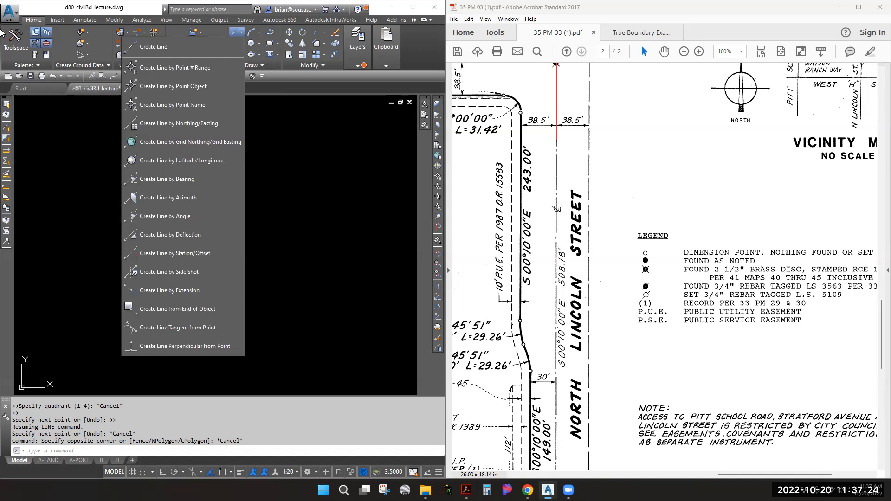
left_click(182, 184)
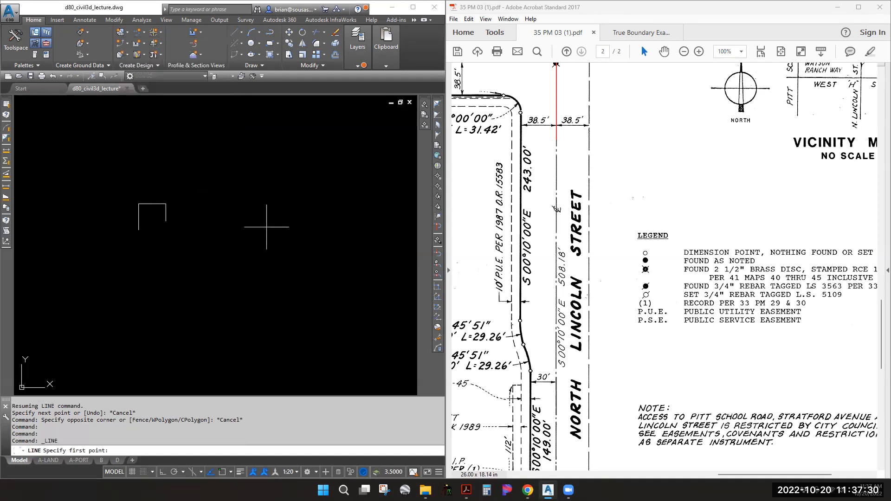
left_click(303, 226)
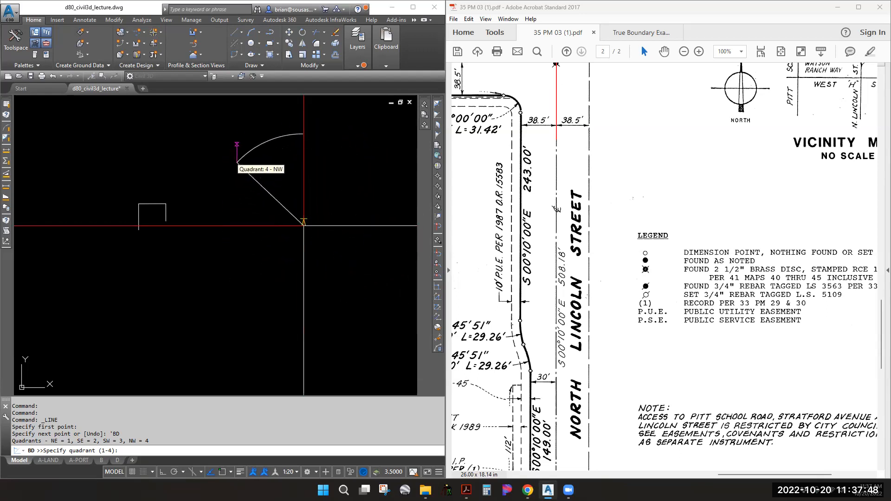
left_click(244, 157)
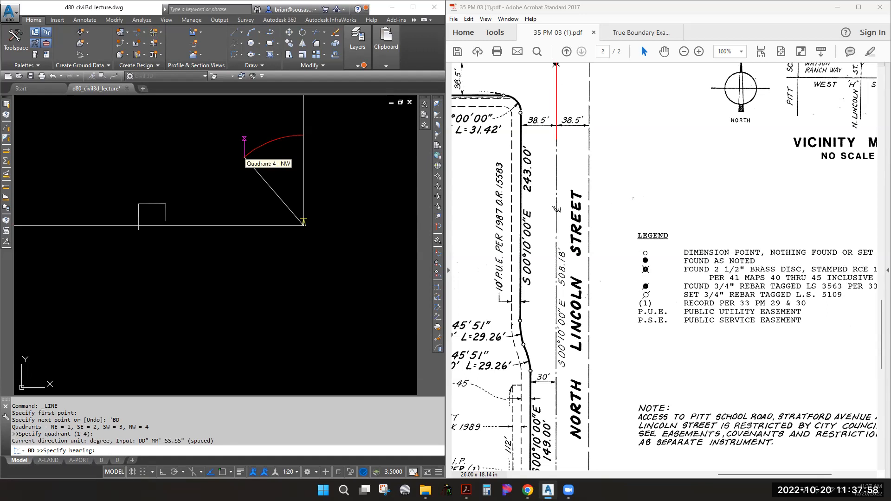
type("0.100")
key("Return")
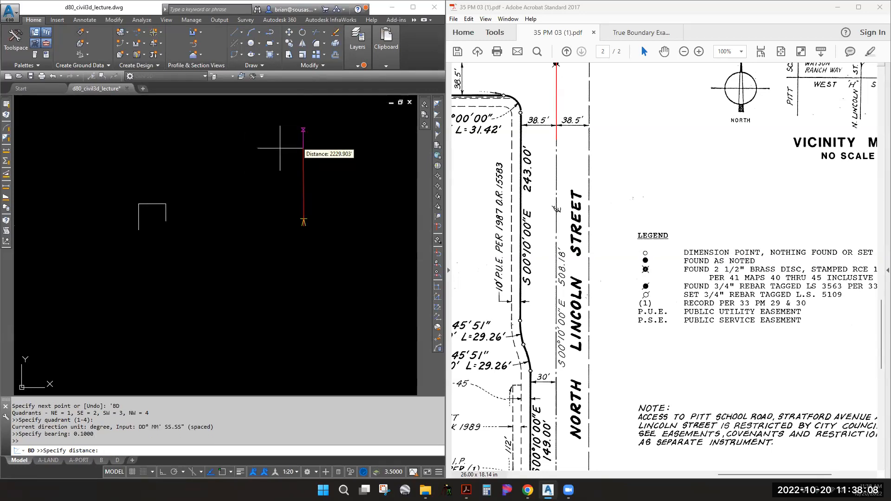
type("508.18")
key("Return")
key("Return")
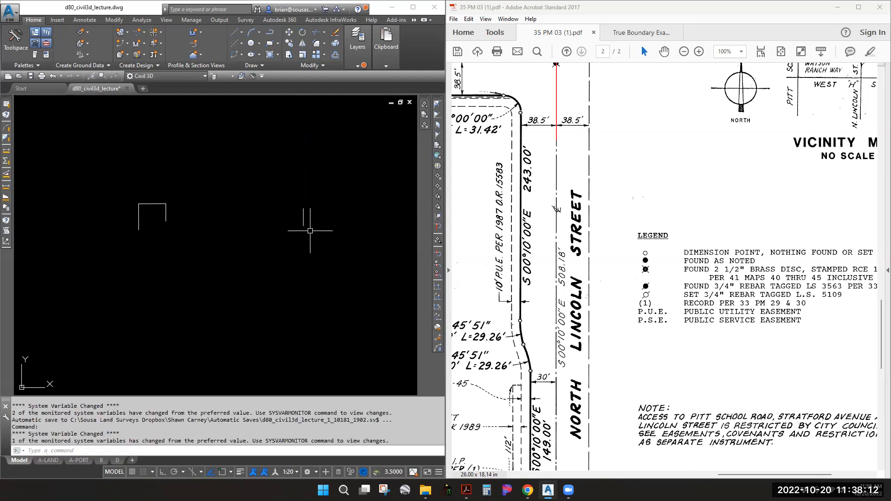
scroll(316, 205, "up", 2)
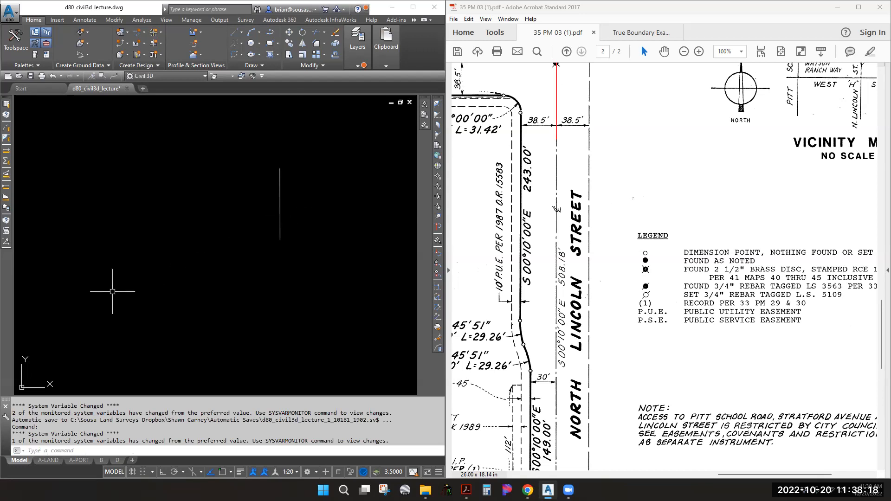
Place a single-line text note reading 'dd.mmss' with DT at default rotation
type("dt")
key("Return")
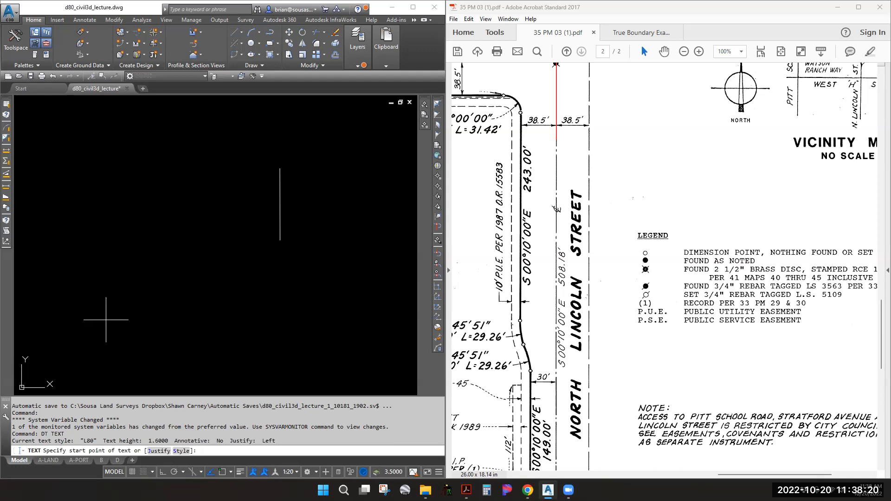
left_click(106, 319)
key("Return")
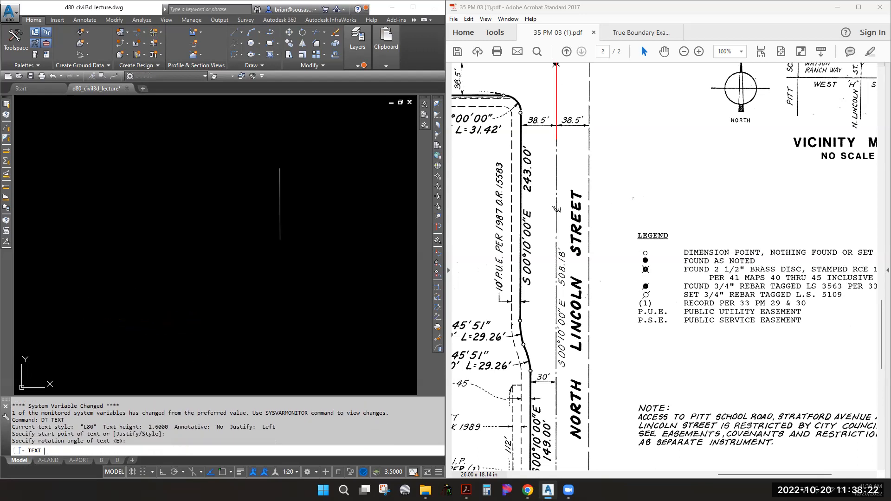
type("dd.mmss")
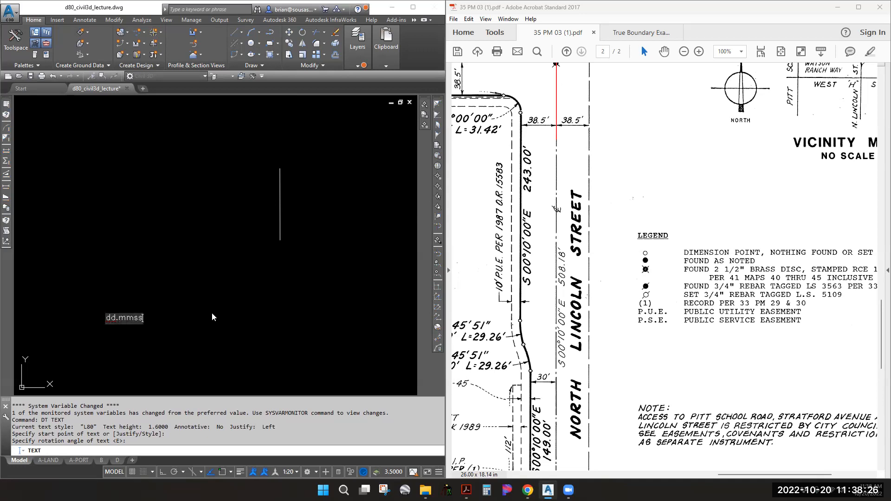
key("Return")
key("Escape")
key("Escape")
key("Escape")
Scale the dd.mmss text up by a factor of 20
type("sc")
key("Return")
left_click(128, 334)
left_click(84, 288)
key("Return")
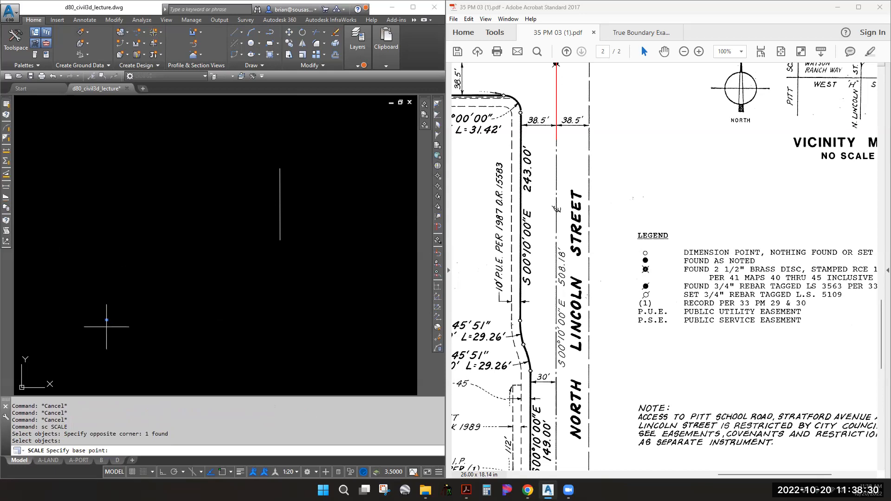
left_click(108, 318)
type("20")
key("Return")
Move the enlarged dd.mmss text beside the vertical boundary line
type("m")
key("Return")
left_click(123, 367)
left_click(72, 316)
key("Return")
left_click(86, 356)
left_click(242, 192)
scroll(243, 182, "up", 4)
scroll(243, 181, "up", 2)
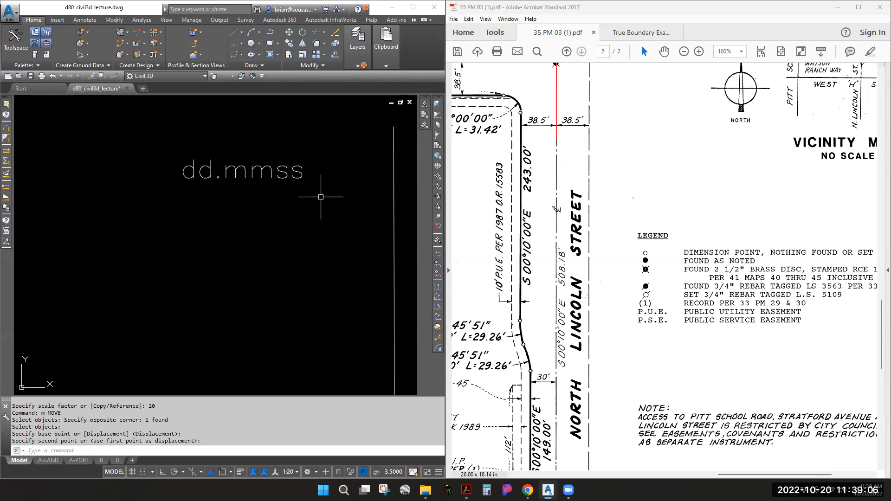
List the vertical line's survey data with CGLIST: 508.180' at N00°10'00"W
type("cglist")
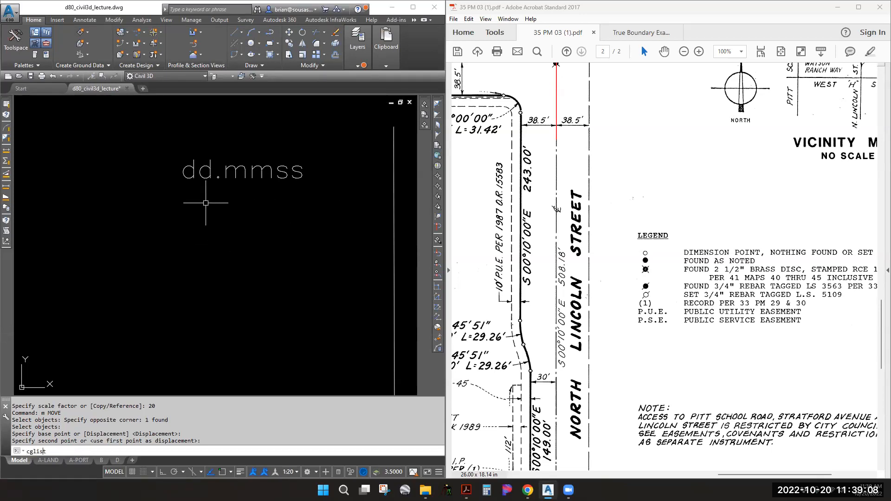
key("Return")
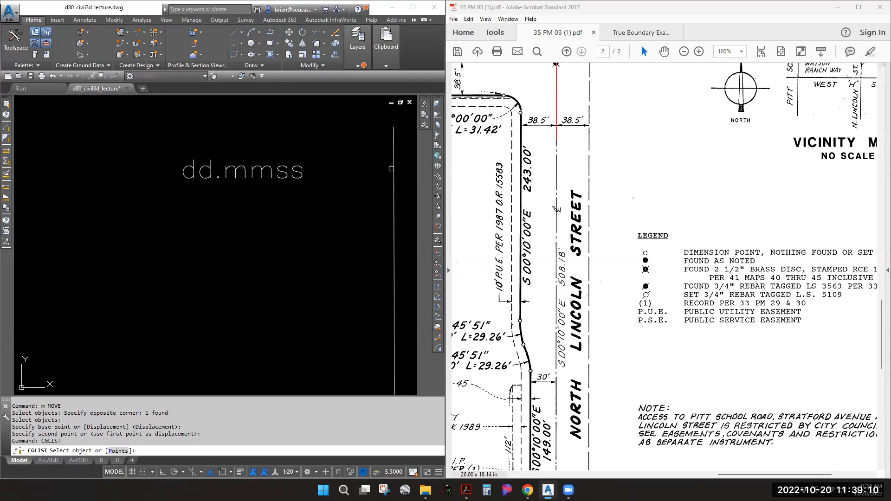
left_click(394, 169)
left_click_drag(218, 441, 48, 442)
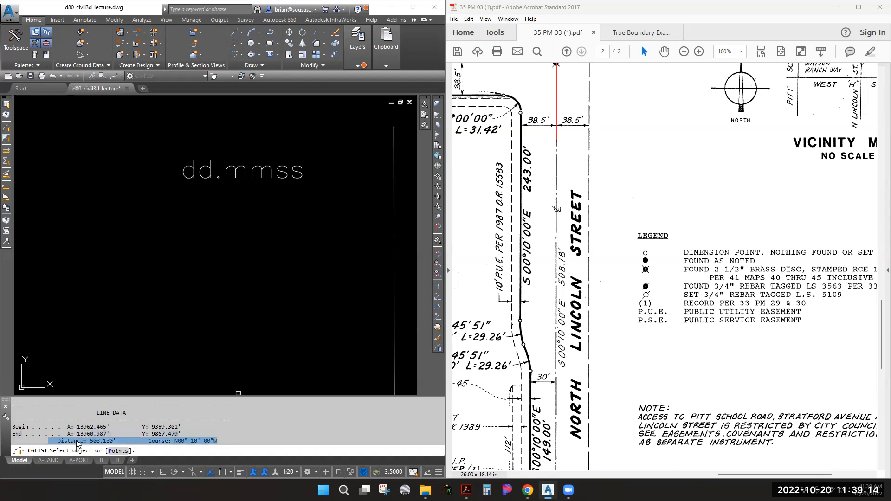
key("Escape")
key("Escape")
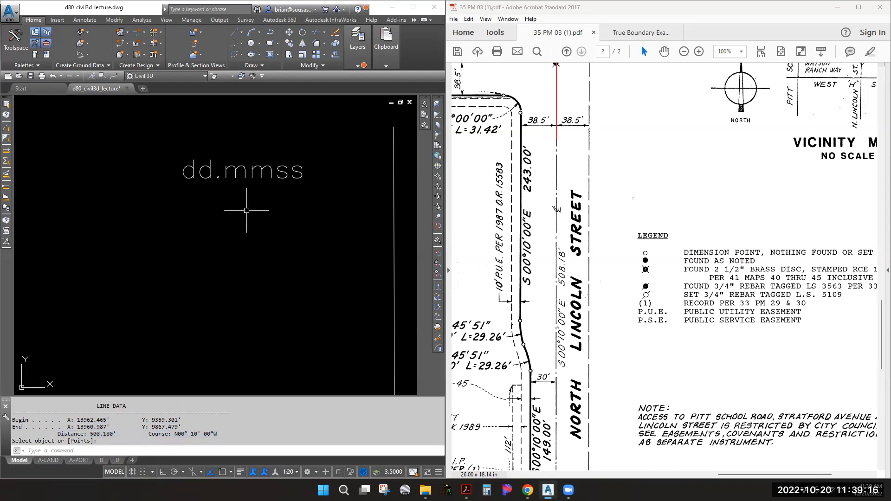
scroll(242, 210, "down", 5)
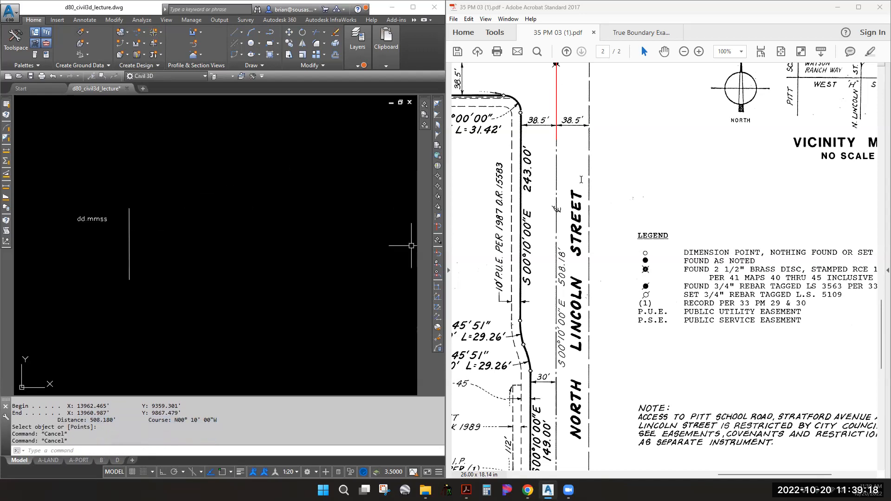
Move the dd.mmss text above the vertical line's top end
left_click(98, 235)
key("Escape")
left_click(96, 235)
left_click(79, 189)
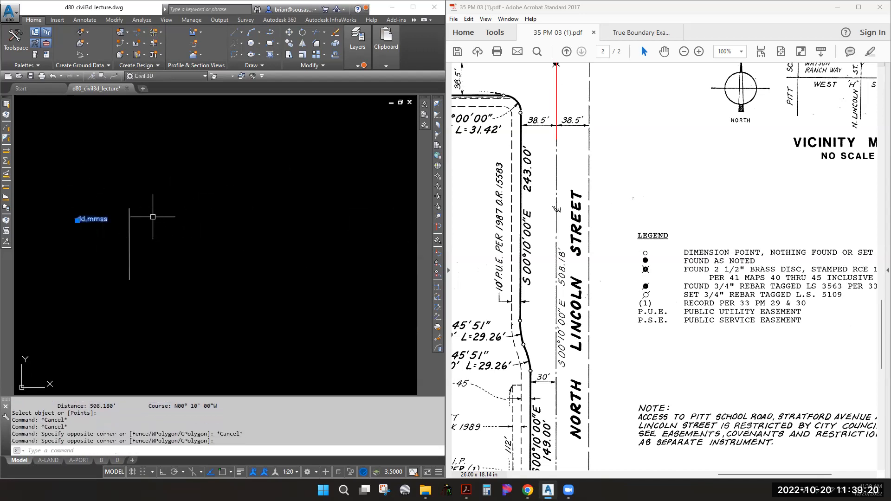
type("m")
key("Return")
left_click(149, 235)
left_click(319, 266)
key("Escape")
Pan the PDF plat map to show Stratford Avenue
left_click(700, 260)
middle_click_drag(700, 260, 882, 440)
middle_click_drag(572, 260, 736, 258)
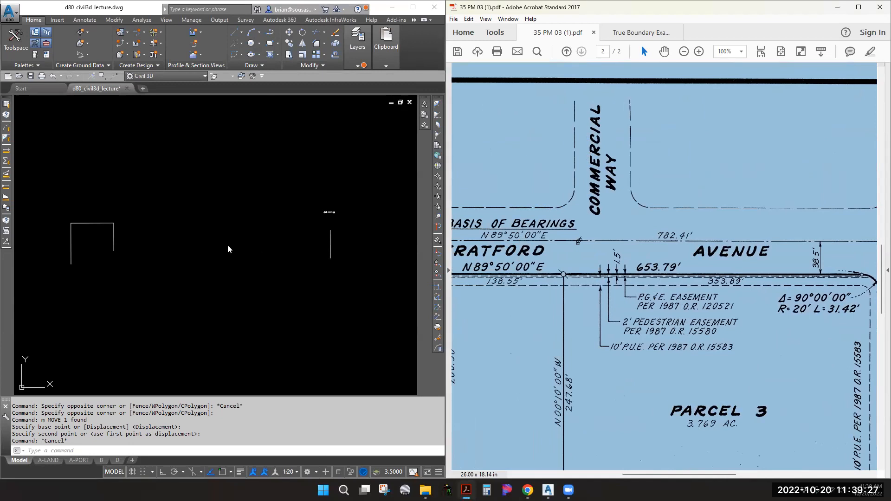
Draw a line by bearing from the vertical line's top: SW quadrant, bearing 89.5000, distance 782.41
left_click(243, 33)
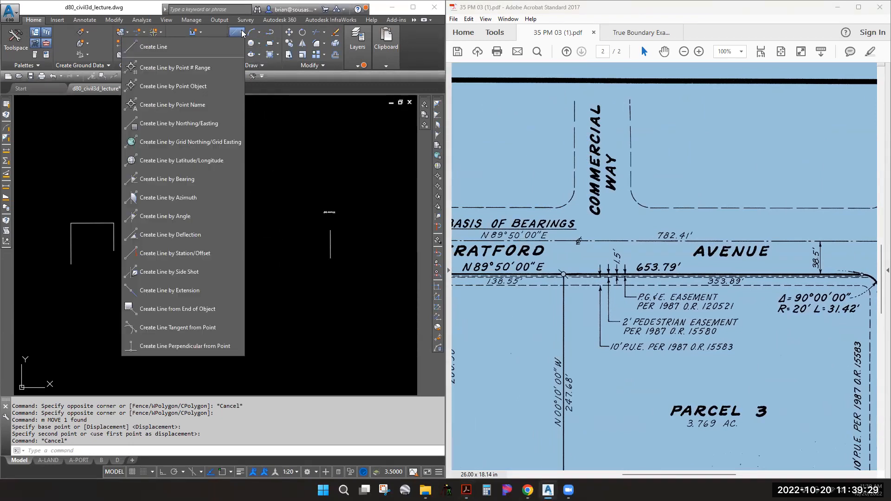
left_click(169, 180)
right_click(331, 234, "shift")
left_click(359, 296)
left_click(330, 228)
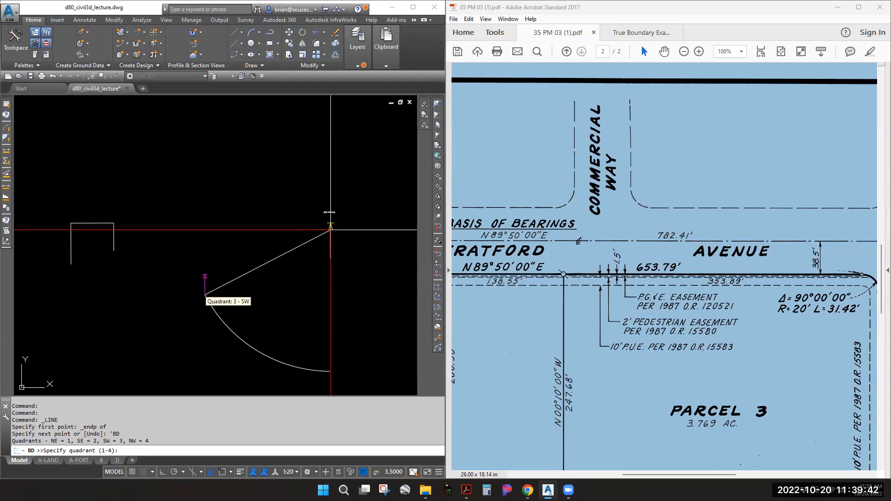
left_click(204, 295)
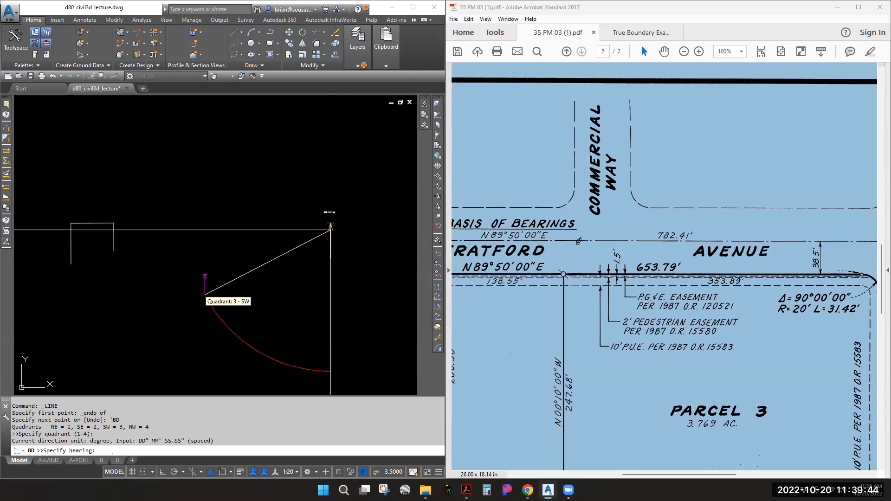
type("89.500")
key("Return")
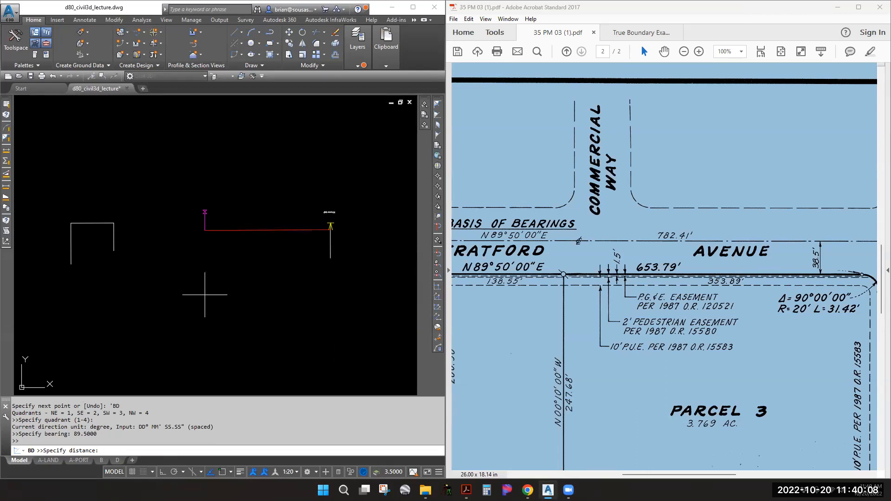
type("782.41")
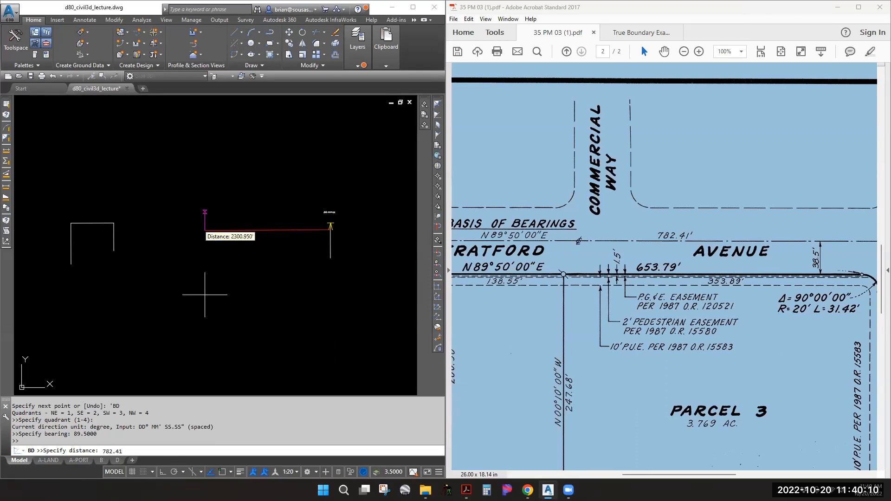
key("Return")
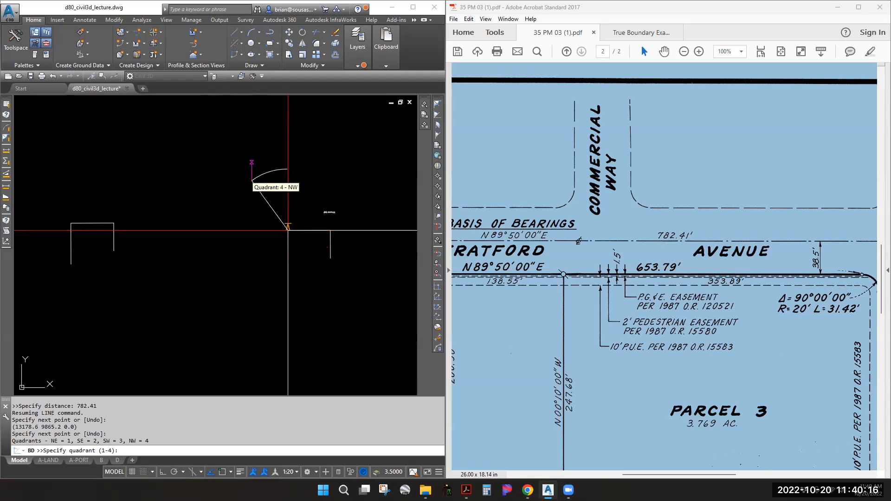
Check the Stratford bearings on the plat and add a 200' line at S 0°08'54" E
middle_click_drag(559, 190, 799, 141)
middle_click_drag(501, 378, 539, 236)
middle_click_drag(533, 276, 527, 315)
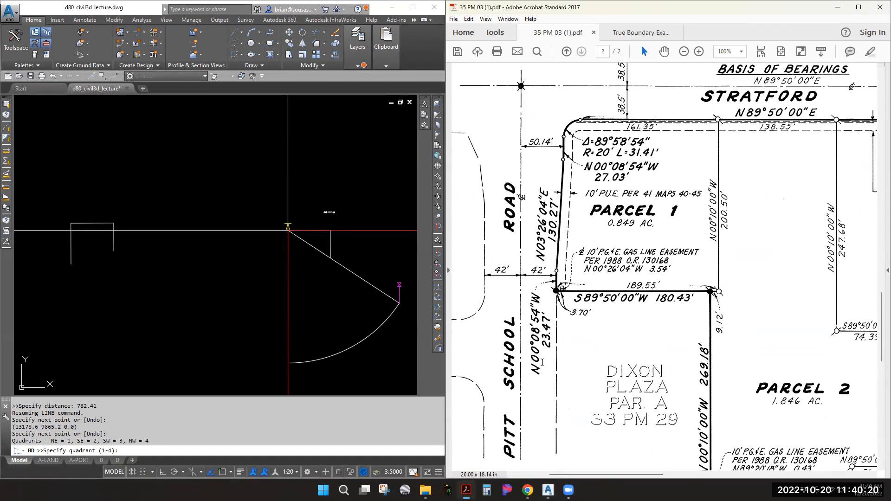
left_click(353, 306)
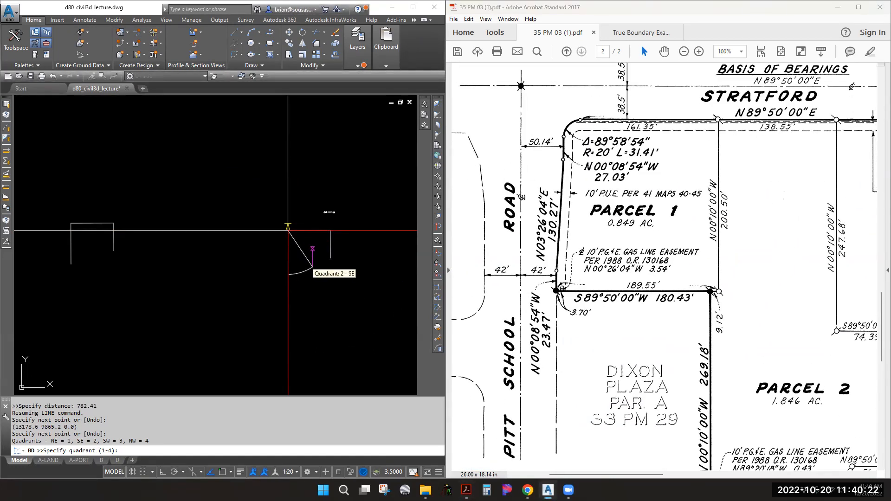
left_click(312, 267)
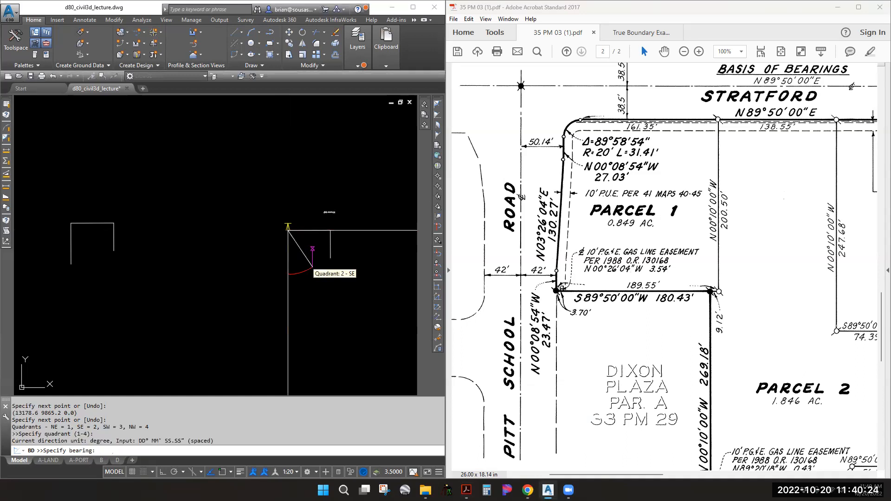
type("00.0854")
key("Return")
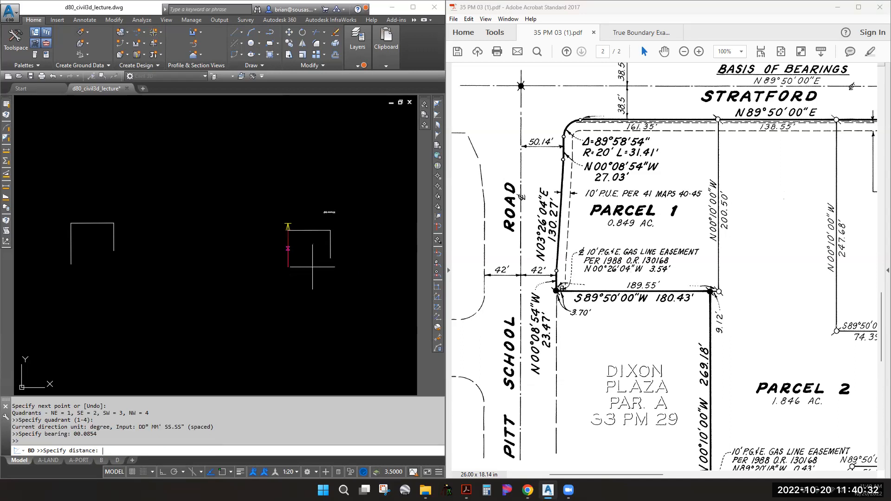
type("200")
key("Escape")
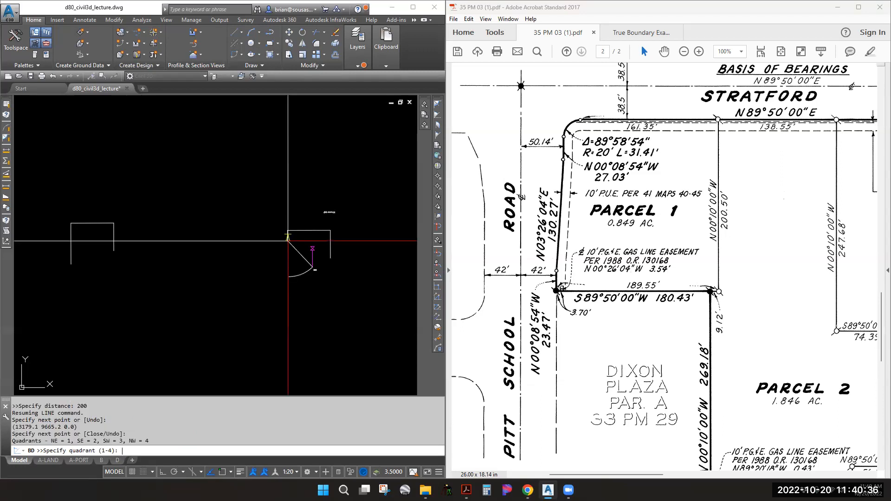
key("Escape")
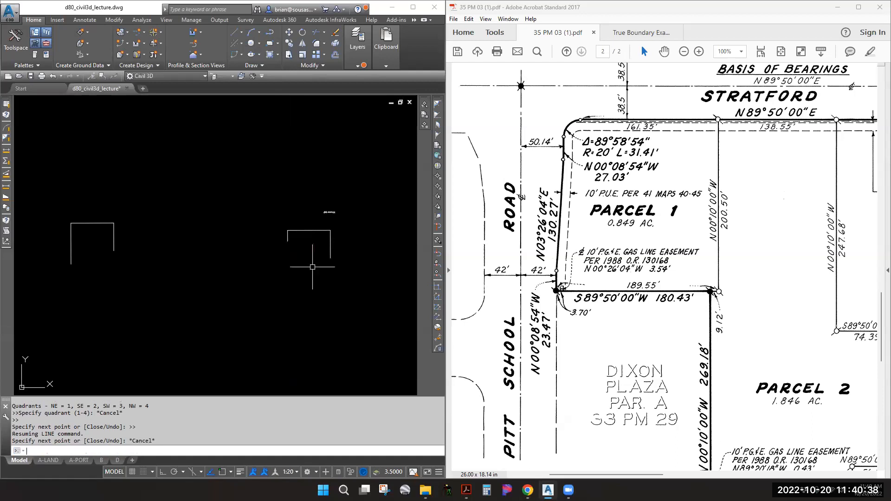
scroll(335, 242, "up", 3)
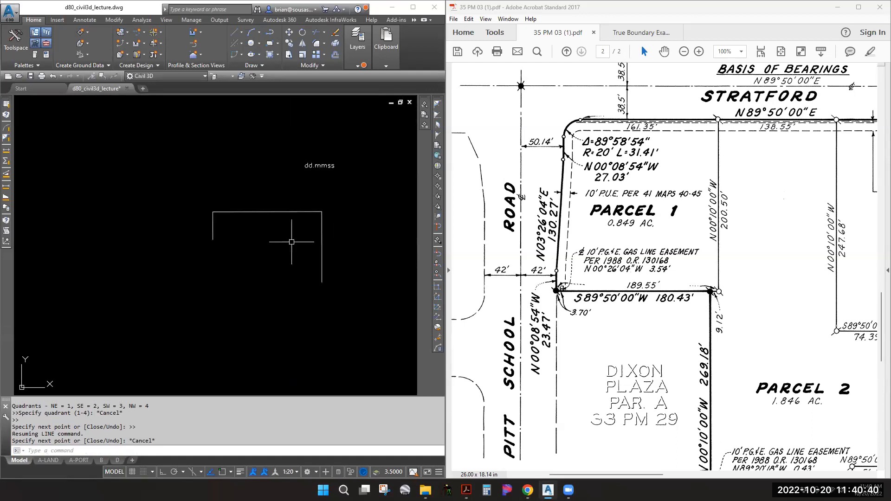
List the 508.180', 782.410' and 200.000' lines' courses and compare them against the PDF plat
left_click(6, 130)
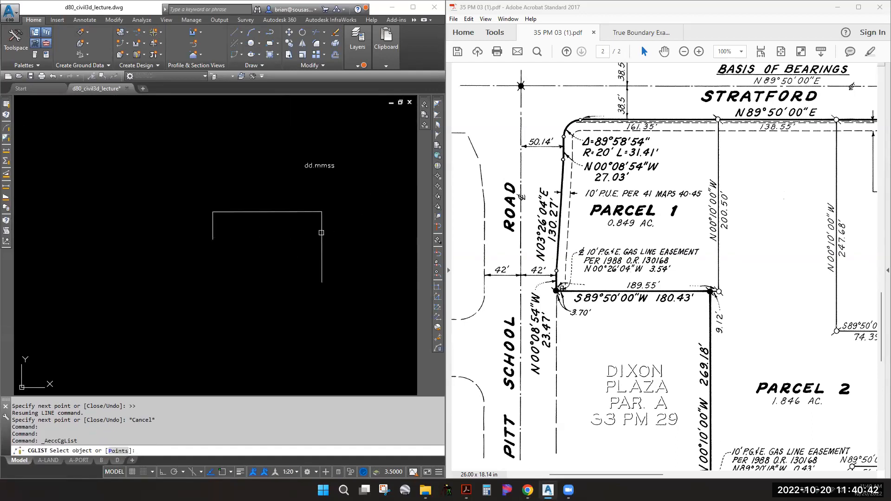
left_click(321, 229)
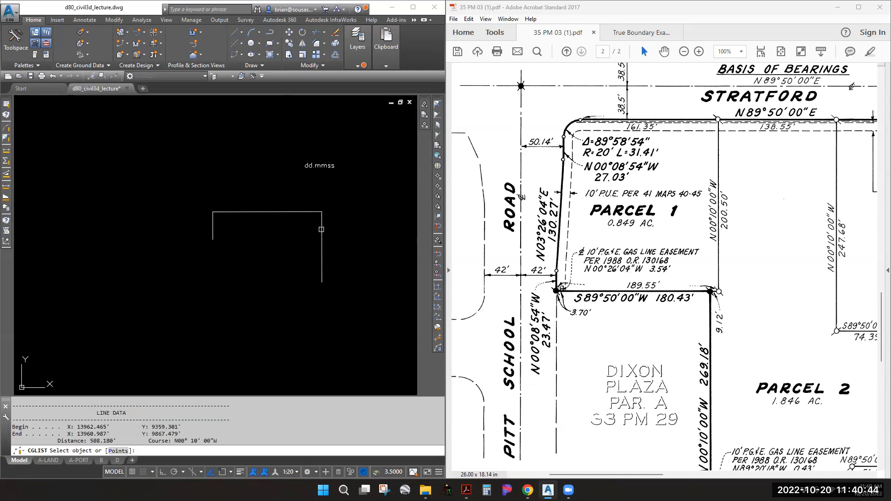
middle_click_drag(784, 292, 553, 209)
middle_click_drag(798, 230, 530, 240)
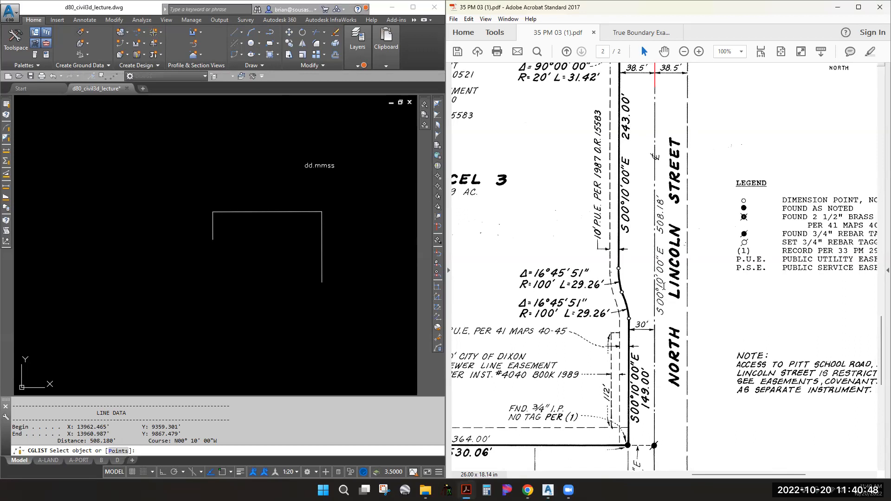
left_click(275, 212)
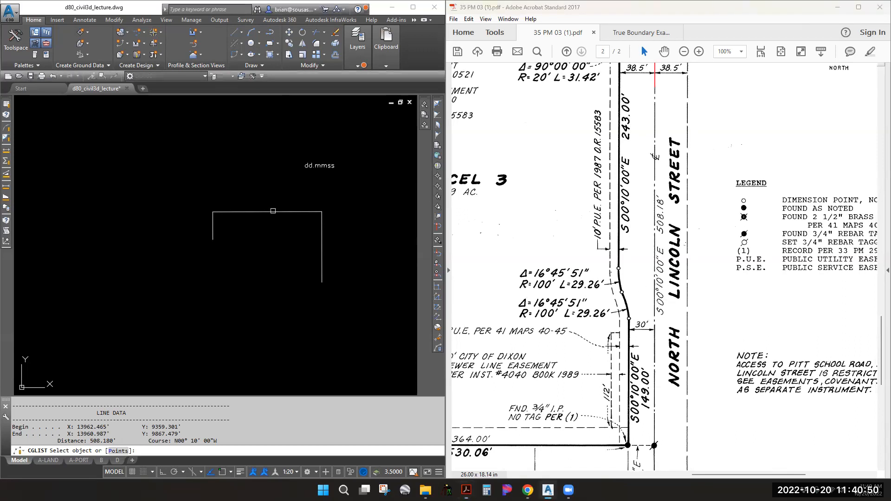
middle_click_drag(553, 211, 852, 341)
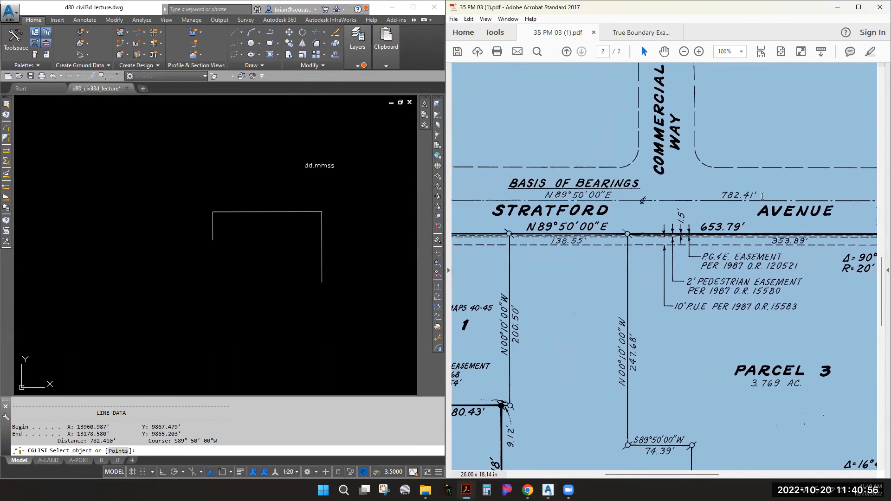
left_click(212, 229)
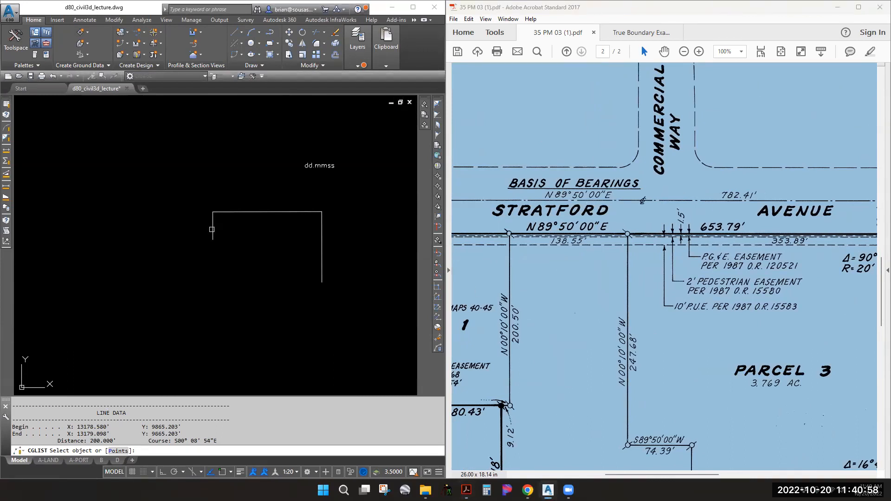
middle_click_drag(558, 293, 674, 217)
middle_click_drag(530, 397, 625, 312)
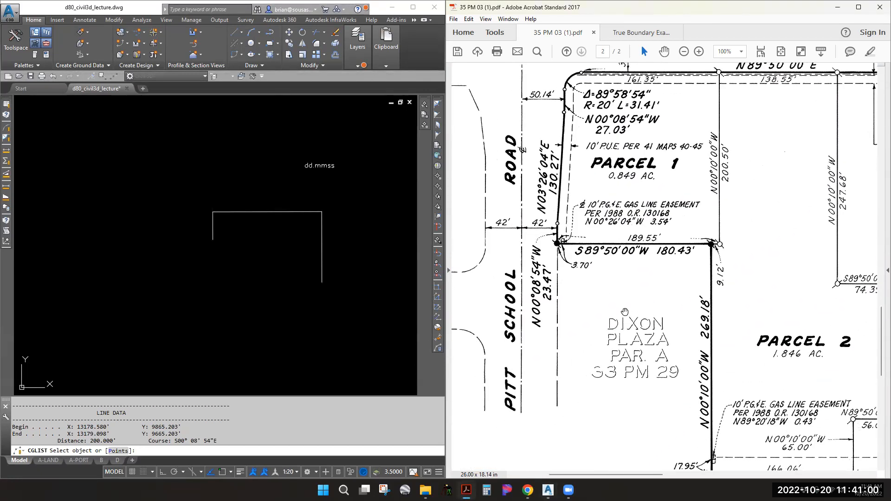
left_click(210, 244)
key("Escape")
scroll(291, 175, "down", 2)
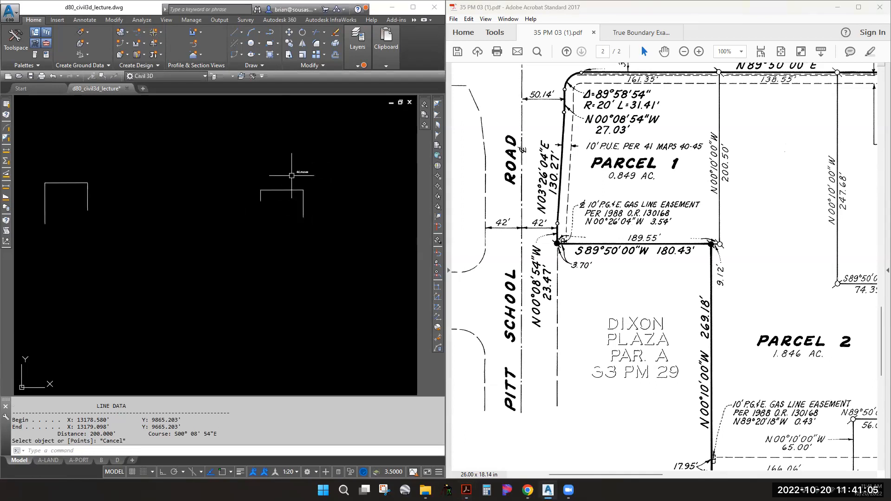
Move the right-hand set of boundary lines beside the left shape
left_click(242, 32)
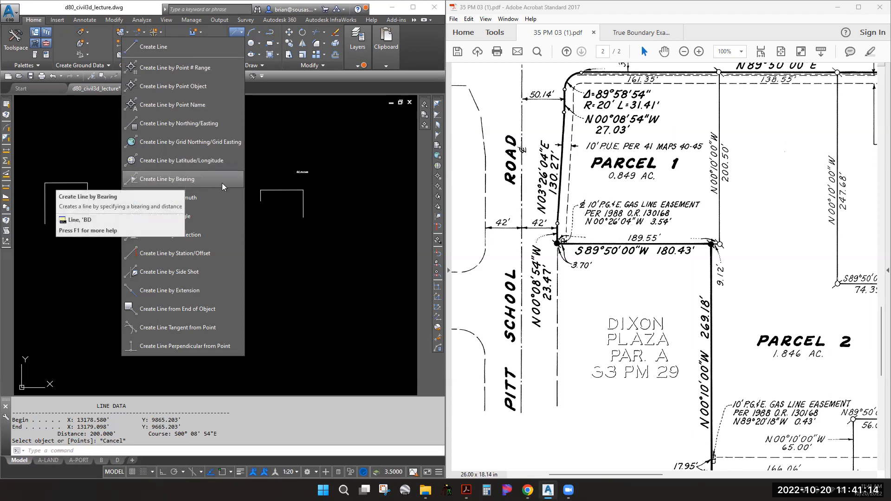
left_click(180, 182)
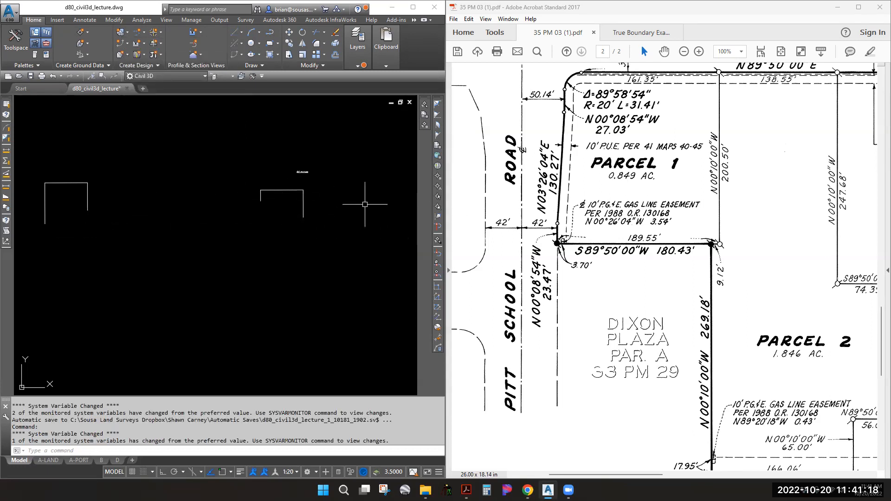
left_click(316, 247)
left_click(229, 186)
type("m")
key("Return")
left_click(287, 212)
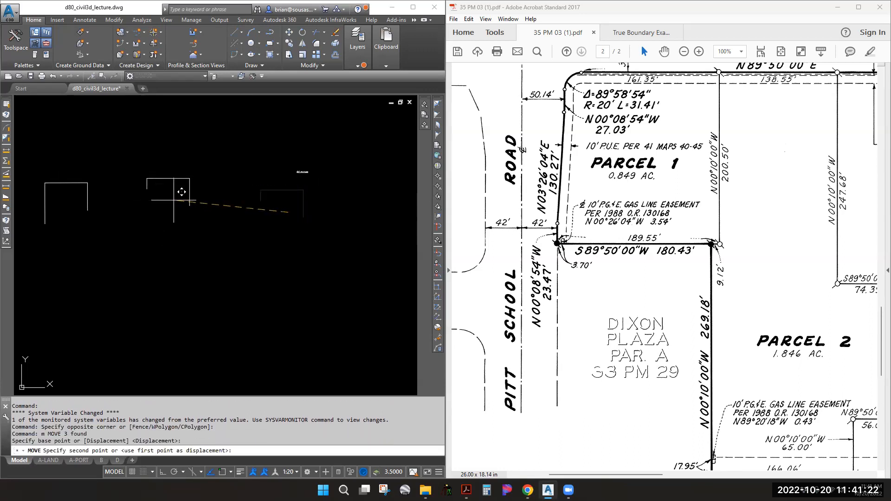
left_click(179, 194)
scroll(199, 193, "up", 3)
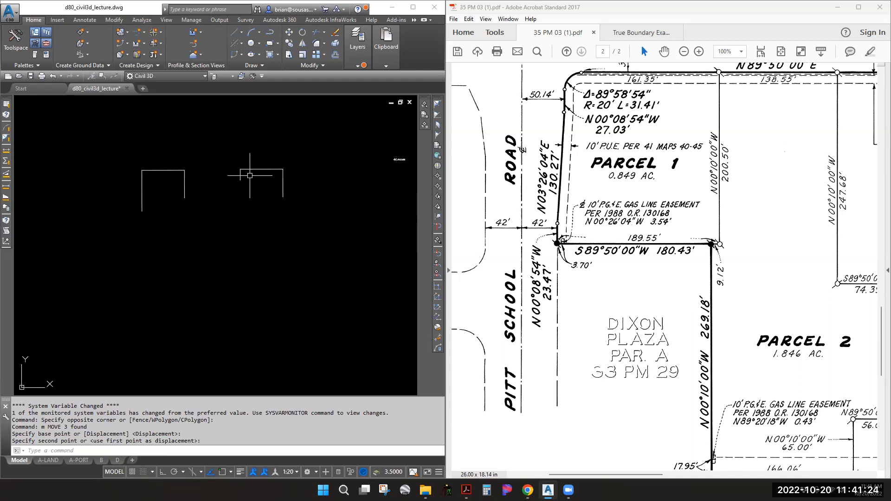
Dynamically lengthen the vertical line to a new end point
key("Escape")
type("len")
key("Return")
type("dy")
key("Return")
left_click(235, 187)
left_click(249, 229)
key("Escape")
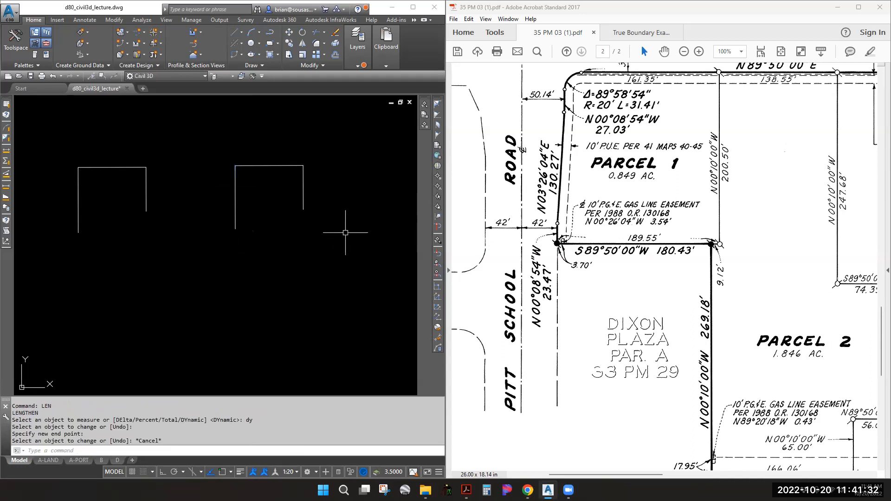
Erase the right-hand shape and pan the plat to Parcel 3 and Lincoln Street
left_click(328, 259)
left_click(199, 137)
type("e")
key("Return")
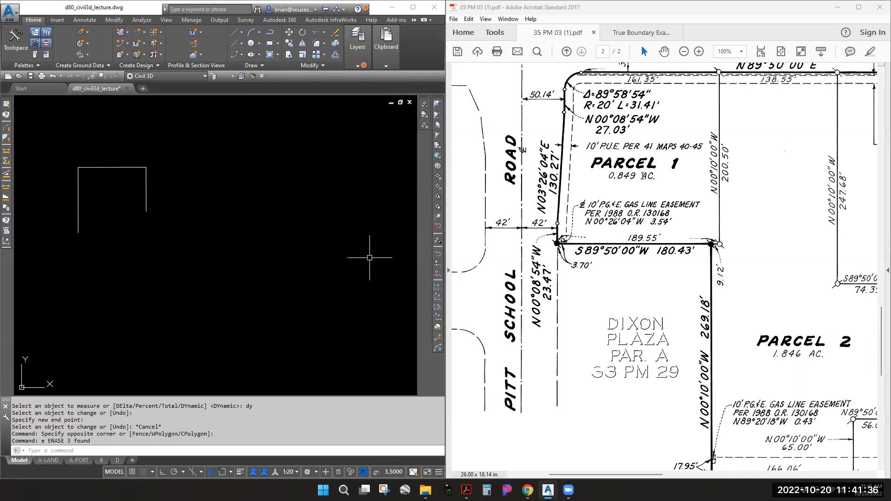
left_click(693, 162)
middle_click_drag(738, 136, 522, 146)
middle_click_drag(663, 150, 606, 137)
Put the boundary polyline on the pl-cl layer so it shows as a red dash-dot line
left_click(221, 220)
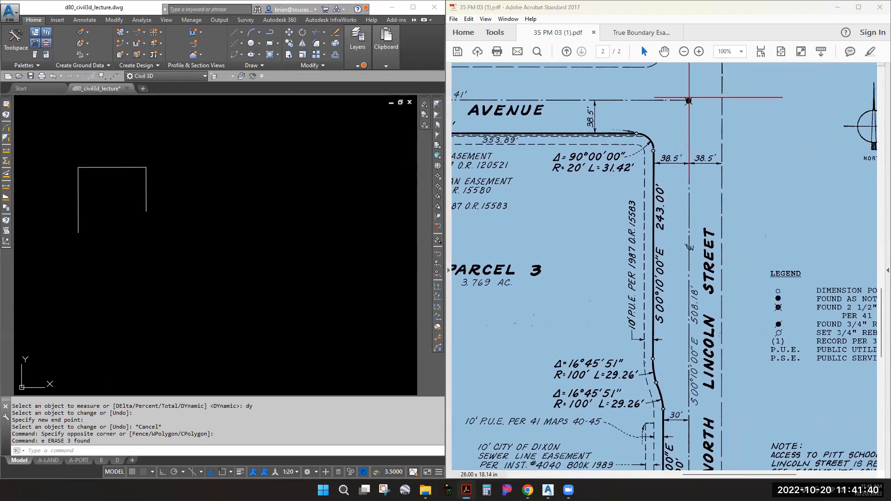
left_click(163, 194)
left_click(47, 139)
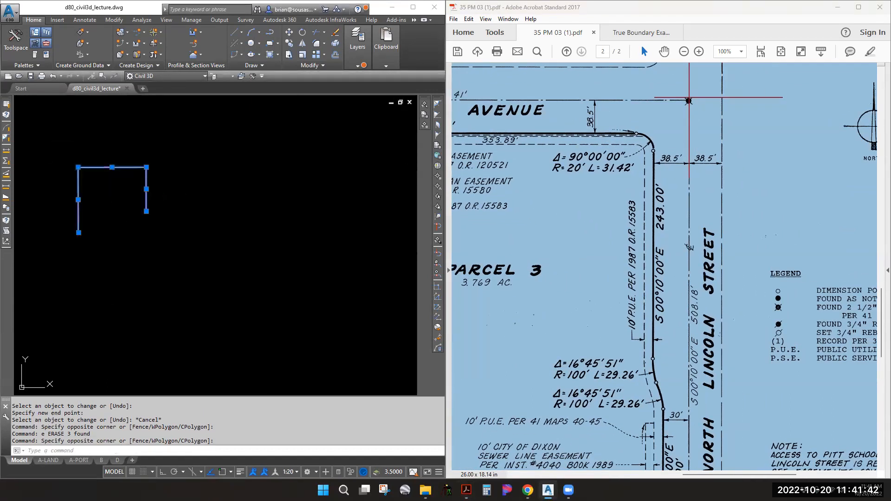
left_click(347, 49)
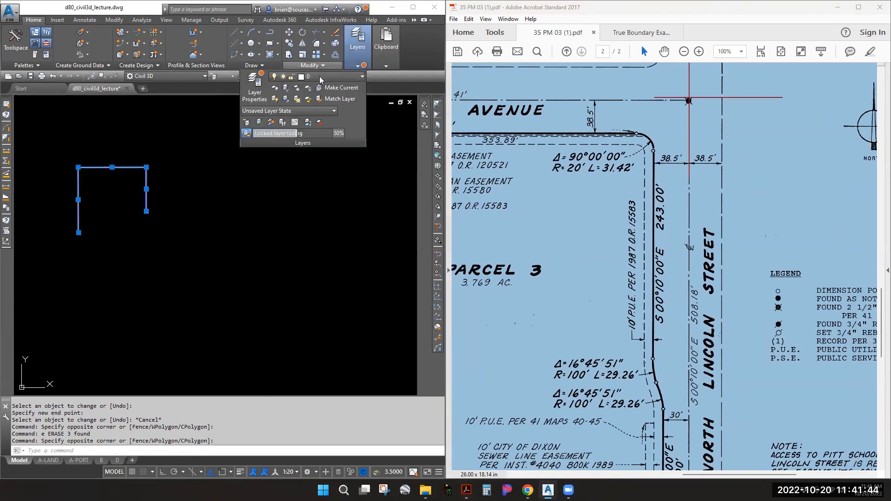
left_click(320, 76)
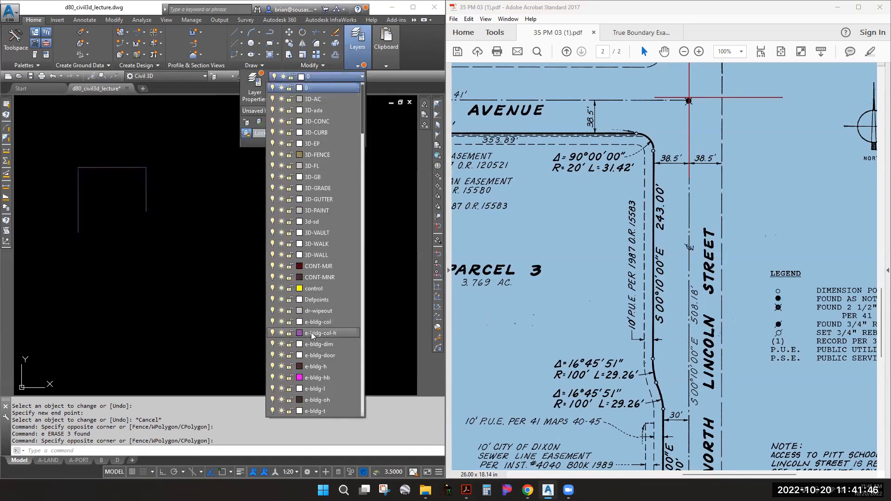
scroll(311, 332, "down", 15)
scroll(334, 331, "down", 4)
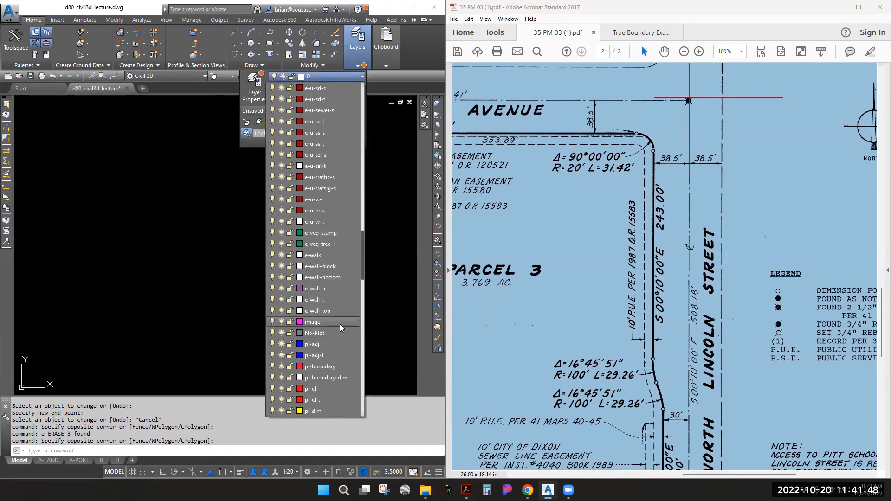
left_click(310, 322)
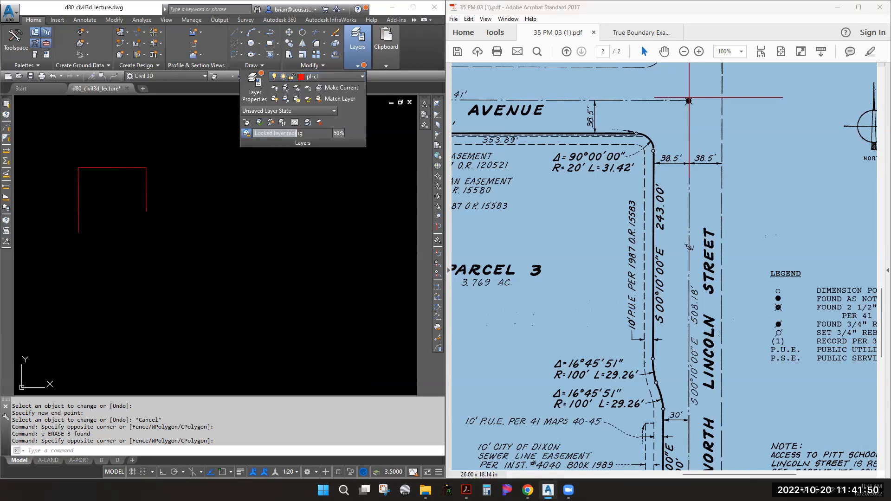
key("Escape")
scroll(112, 165, "up", 8)
scroll(207, 223, "up", 5)
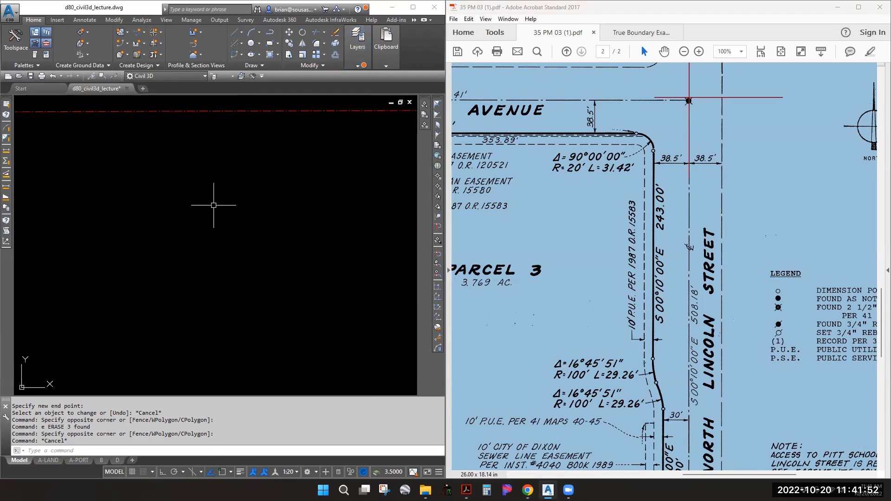
scroll(177, 210, "down", 2)
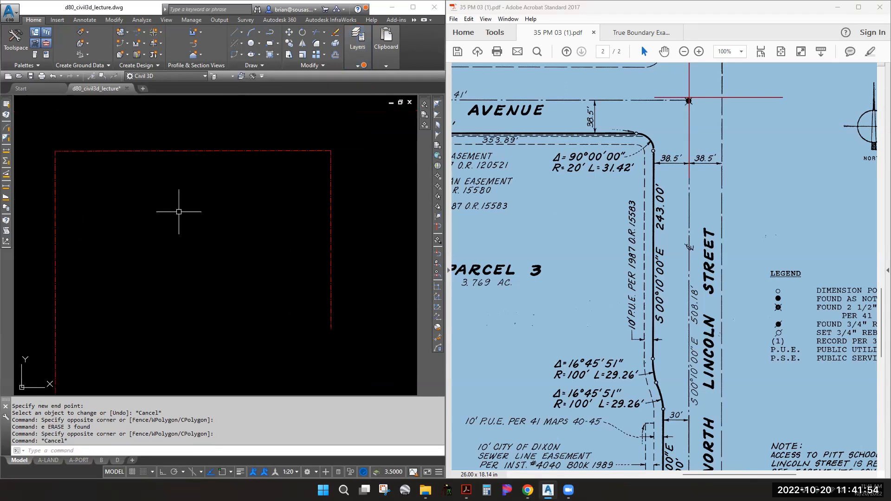
middle_click_drag(286, 305, 287, 295)
Pan the PDF map to North Lincoln Street's south end, the 149.00' line and title block
left_click(625, 274)
scroll(631, 301, "down", 5)
middle_click_drag(634, 318, 574, 334)
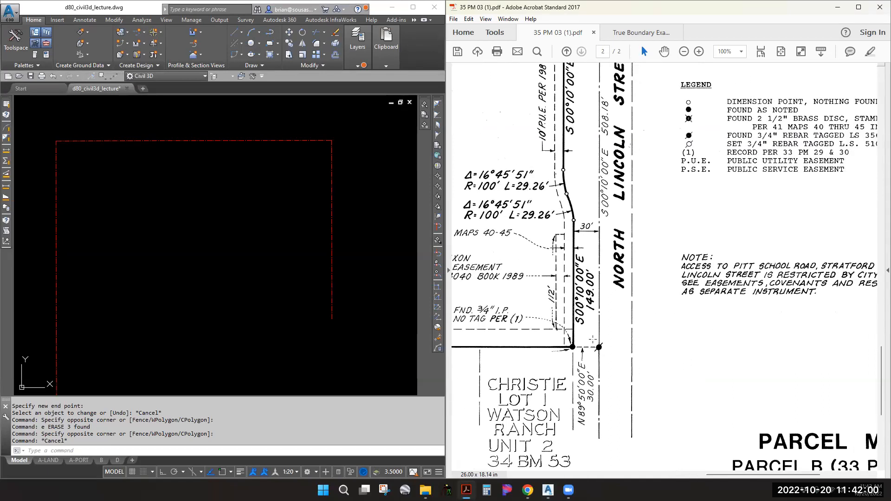
mouse_move(585, 189)
middle_mouse_down()
mouse_move(584, 229)
mouse_move(571, 198)
middle_mouse_up()
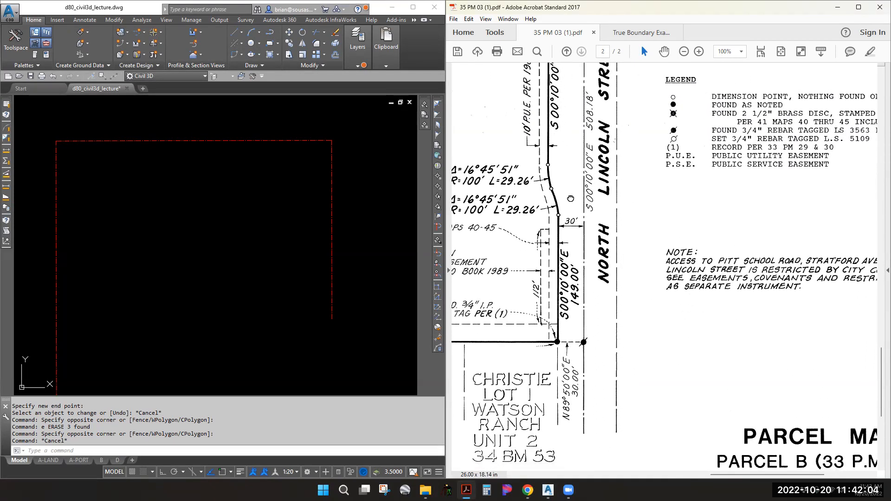
middle_click_drag(570, 247, 560, 190)
middle_click_drag(581, 247, 540, 263)
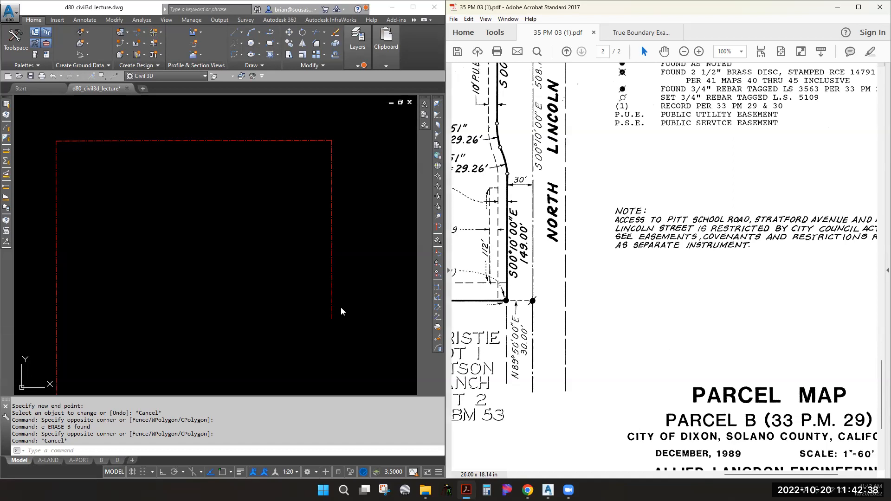
middle_click_drag(348, 248, 138, 226)
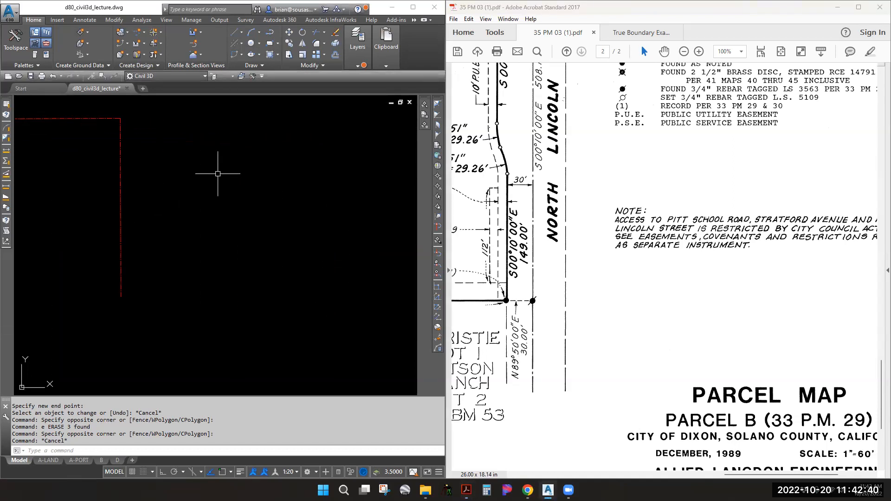
Replace the dd.mmss placeholder text with the angle 89°50'00"
key("Escape")
key("Escape")
key("Escape")
scroll(260, 165, "down", 6)
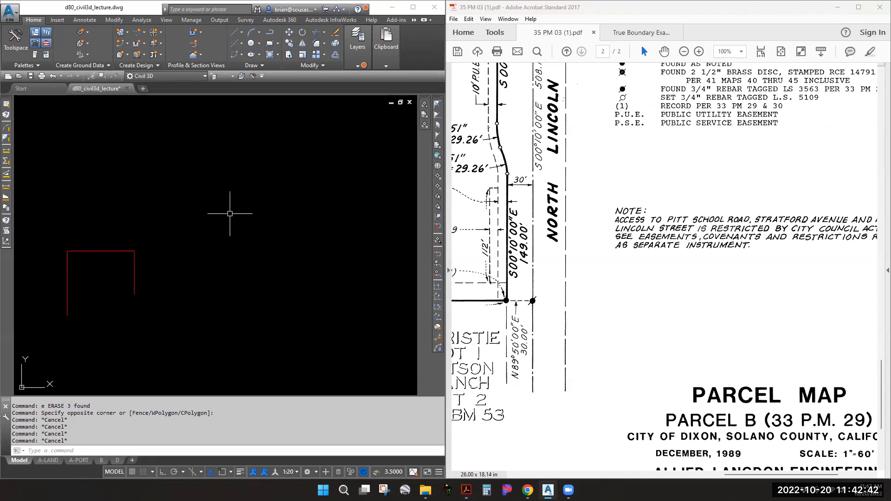
left_click(278, 225)
key("Escape")
scroll(278, 212, "up", 6)
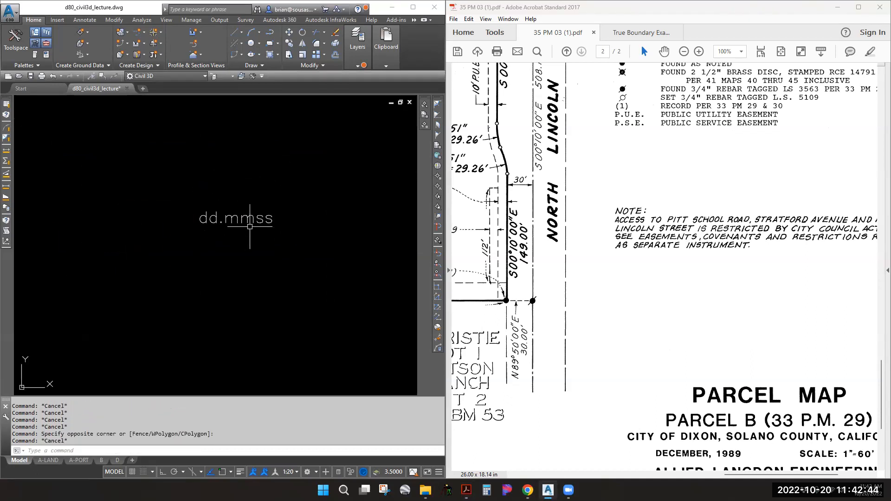
double_click(237, 218)
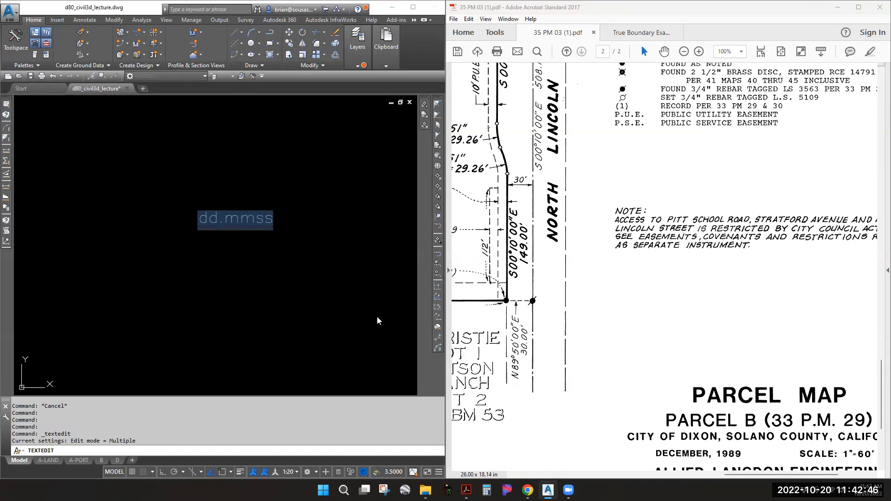
type("89")
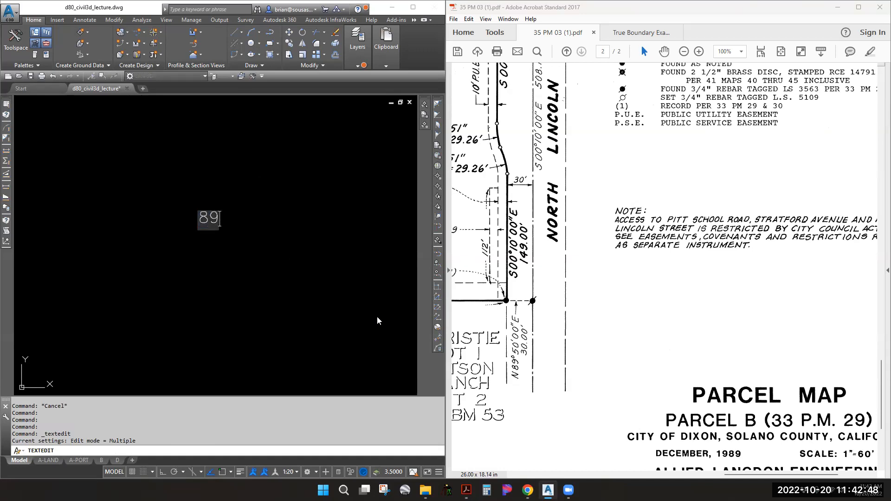
type("%%d")
type("50'00")
type("\"")
key("Return")
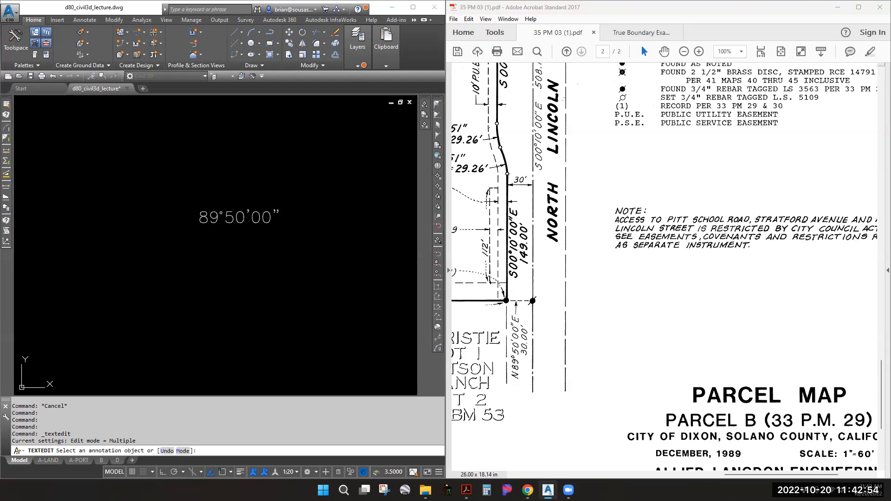
key("Escape")
key("Escape")
Copy the angle note straight down and change the copy to 00°10'00"
type("cp")
key("Return")
left_click(220, 245)
left_click(202, 222)
key("Return")
left_click(267, 228)
key("F8")
left_click(265, 250)
key("Escape")
double_click(238, 240)
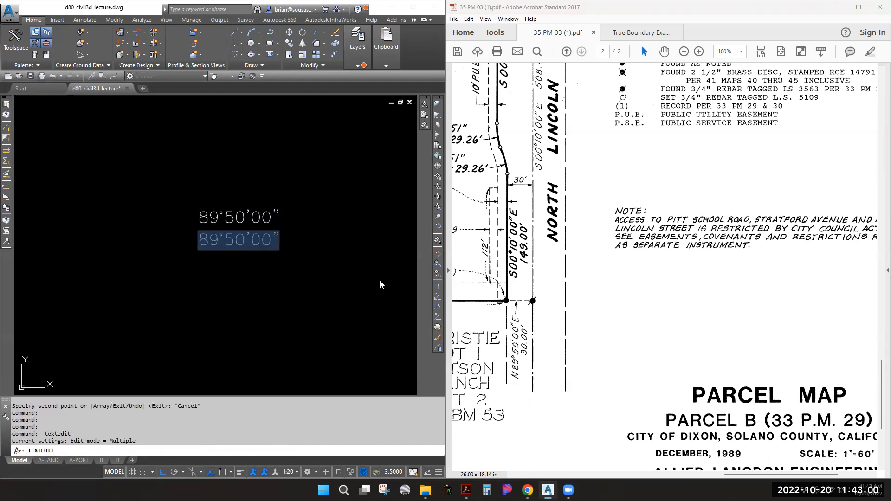
type("00%%d")
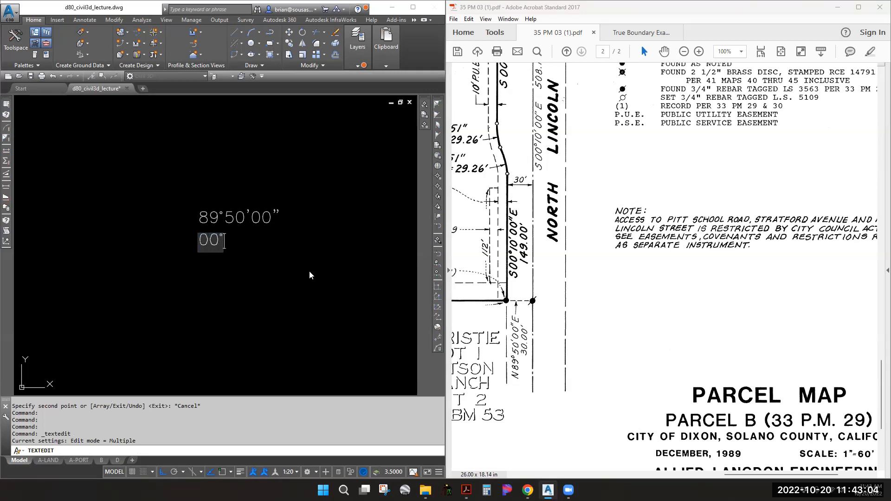
type("10'00\"")
key("Return")
key("Escape")
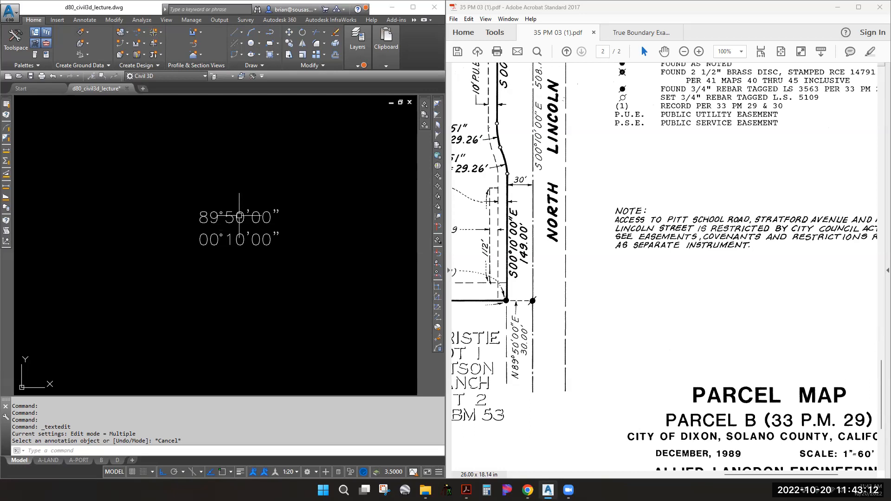
Copy the 00°10'00" note further down and change it to 90°00'00"
left_click(240, 239)
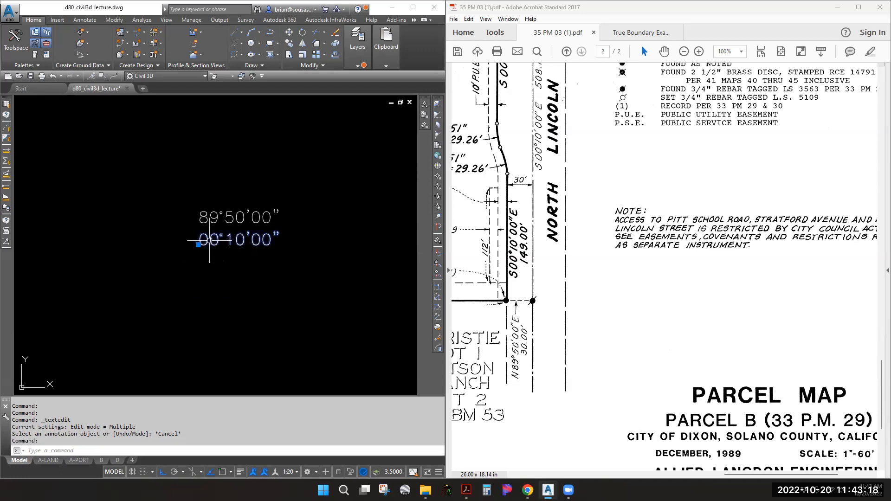
key("Escape")
key("Escape")
type("co")
key("Return")
left_click(259, 239)
key("Return")
left_click(258, 238)
left_click(253, 296)
key("Escape")
double_click(245, 300)
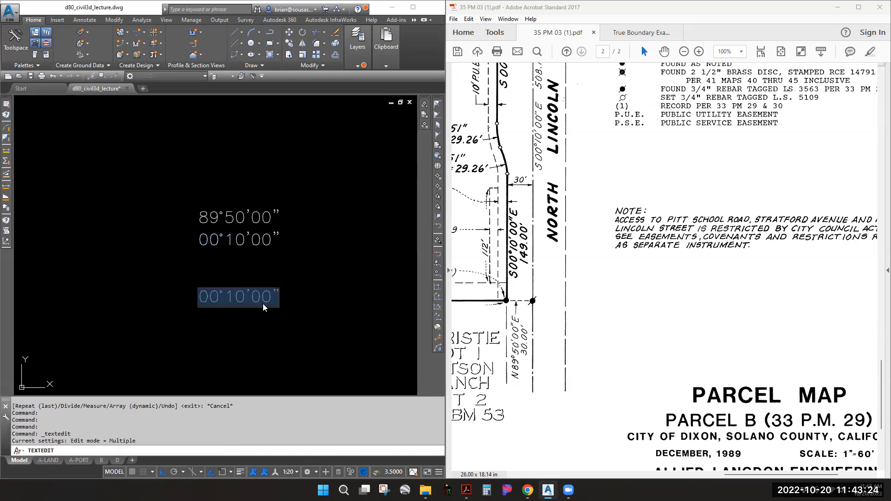
type("90%%d")
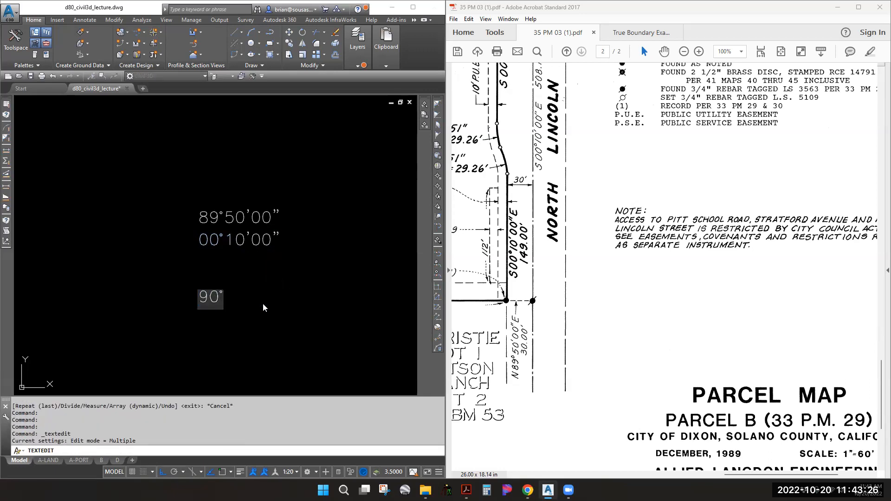
type("00'")
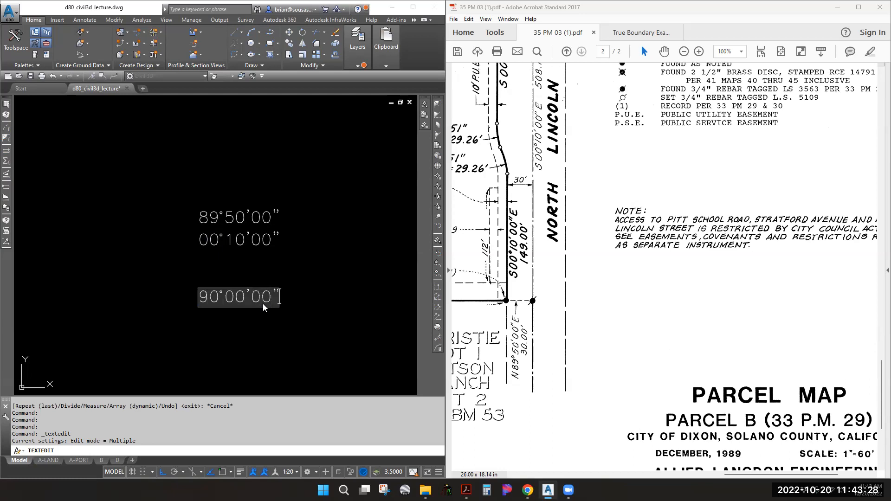
key("Return")
key("Escape")
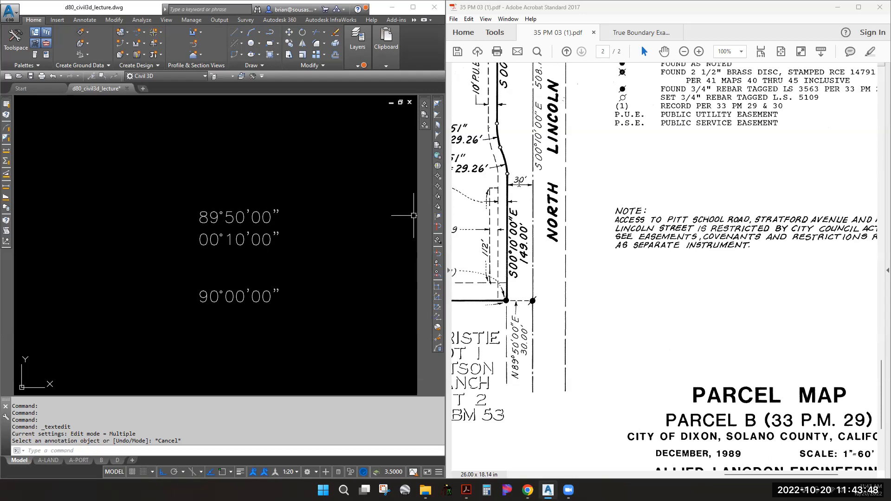
Select the 30' street label, zoom the PDF out to 66.7%, and select both red corner markup lines
left_click_drag(528, 181, 513, 181)
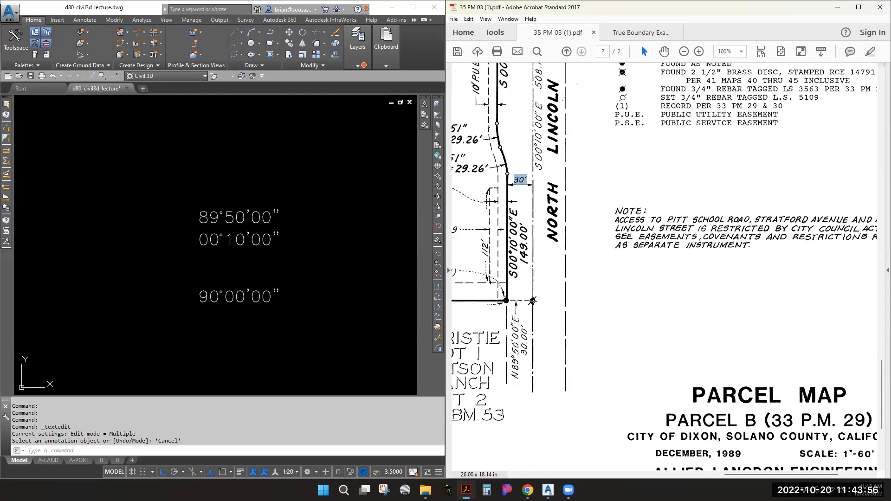
scroll(533, 297, "up", 4)
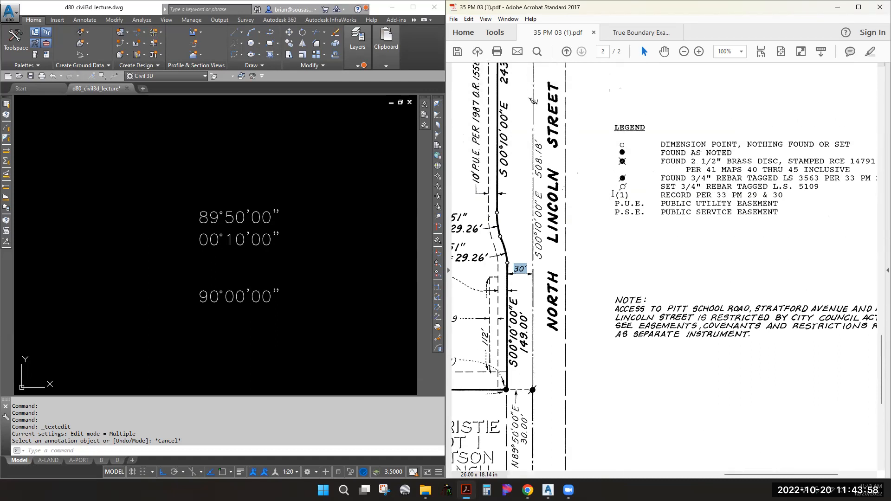
scroll(575, 194, "down", 1, "ctrl")
scroll(572, 139, "up", 2)
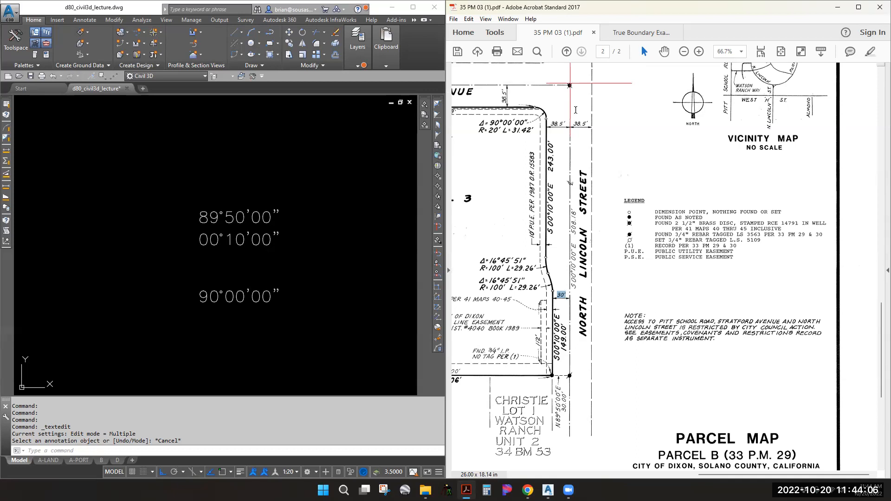
left_click_drag(654, 223, 675, 225)
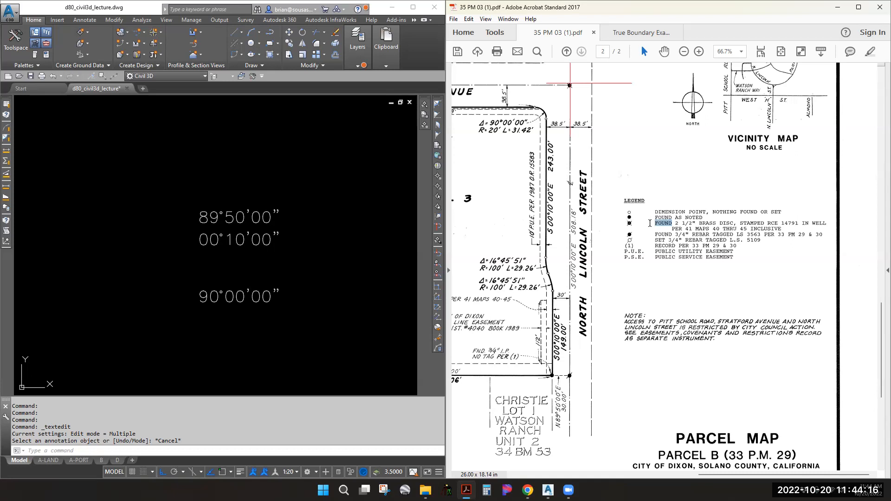
left_click(576, 83)
left_click(570, 72, "ctrl")
Delete the two selected red markup lines at the map's top corner
key("Delete")
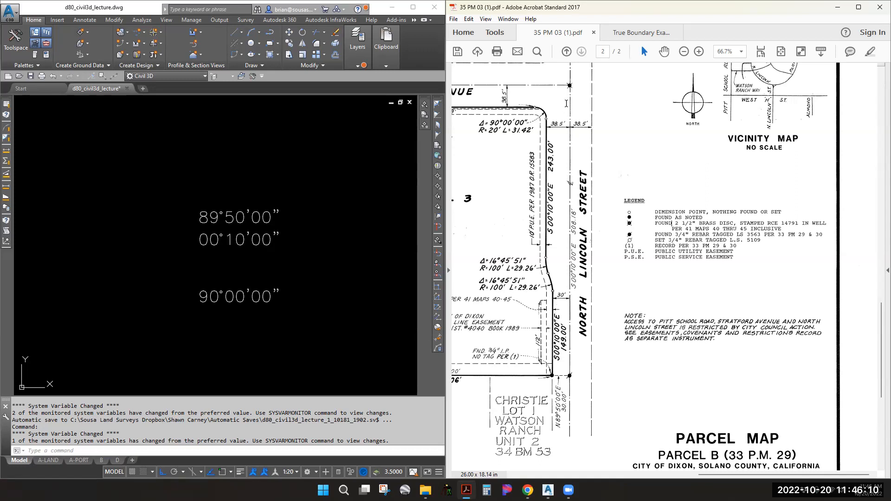
Offset the vertical lot line 30 to its left
left_click(306, 325)
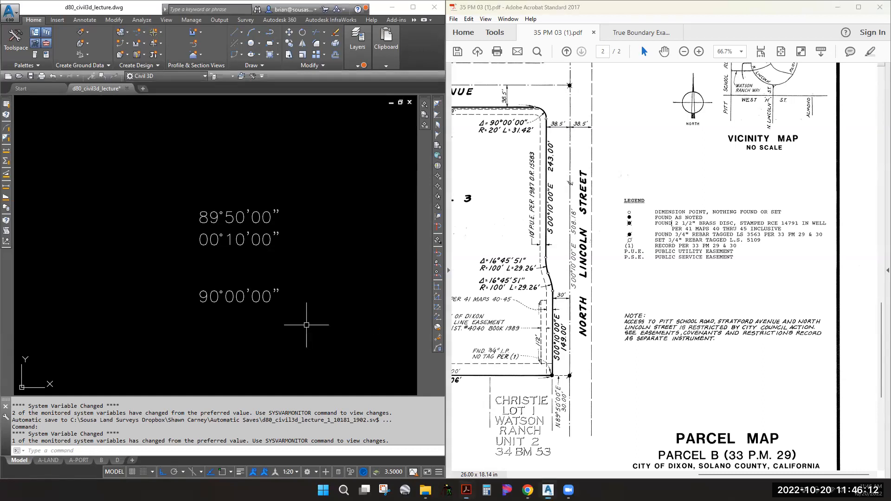
scroll(289, 204, "down", 7)
scroll(58, 225, "up", 8)
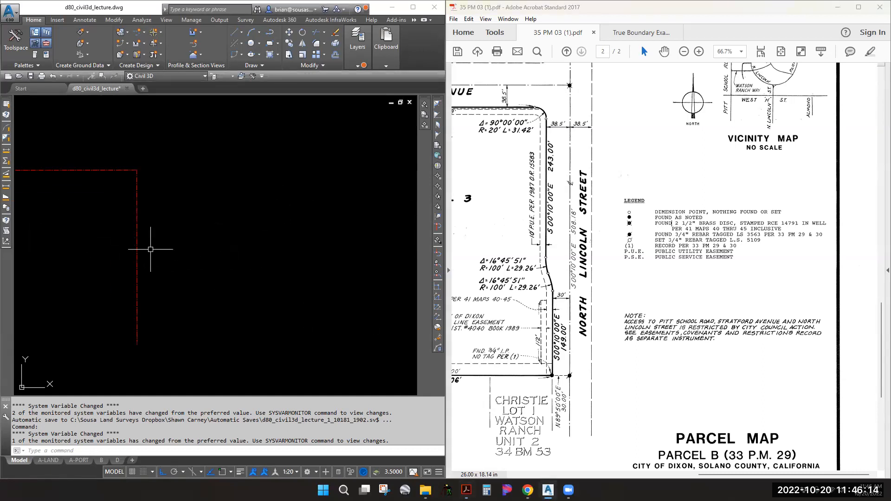
left_click(137, 273)
middle_click_drag(190, 268, 298, 243)
key("Escape")
key("Escape")
key("Escape")
left_click(239, 233)
key("Escape")
key("Escape")
type("o")
key("Return")
type("30")
key("Return")
left_click(240, 233)
left_click(226, 233)
key("Escape")
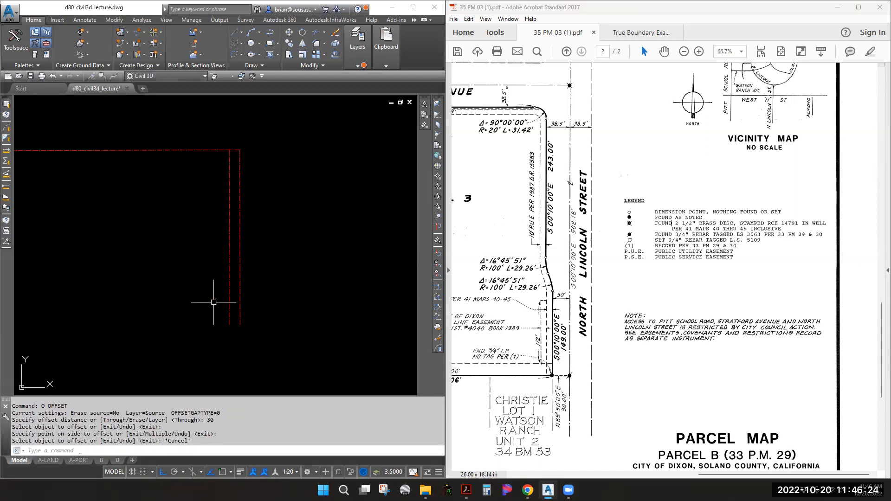
Move the new offset line onto the pl-boundary layer
left_click(230, 275)
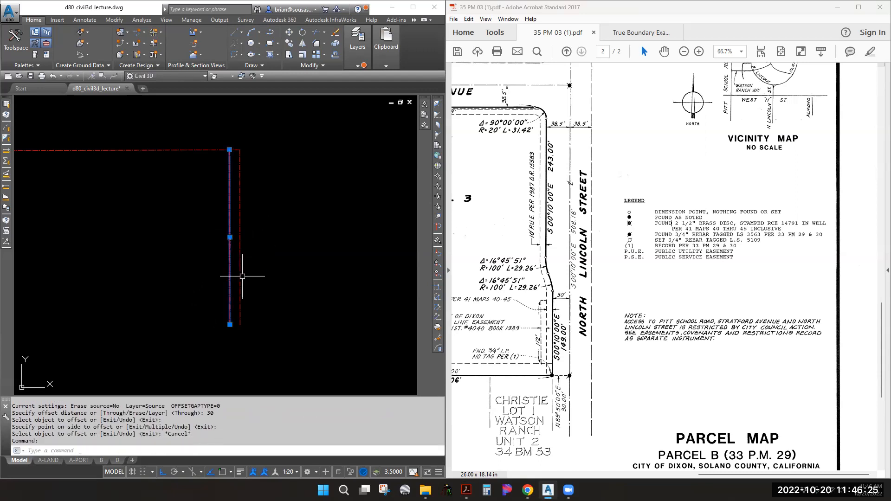
left_click(357, 45)
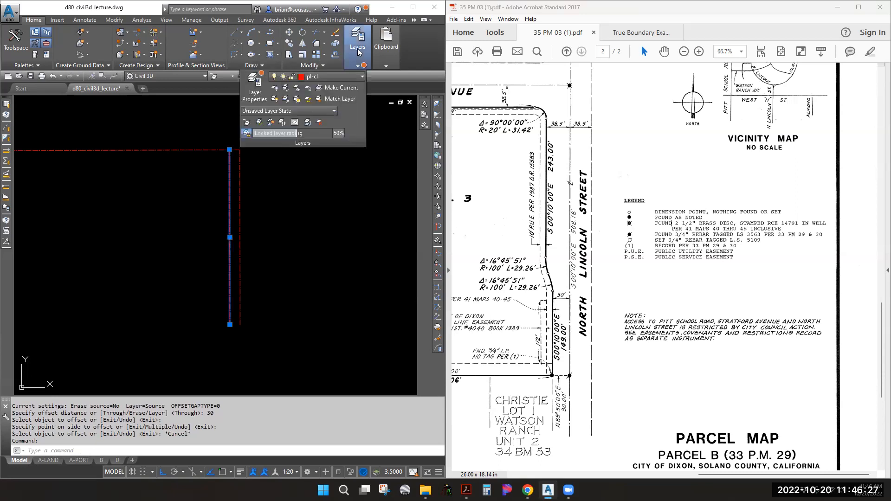
left_click(334, 75)
scroll(326, 119, "up", 2)
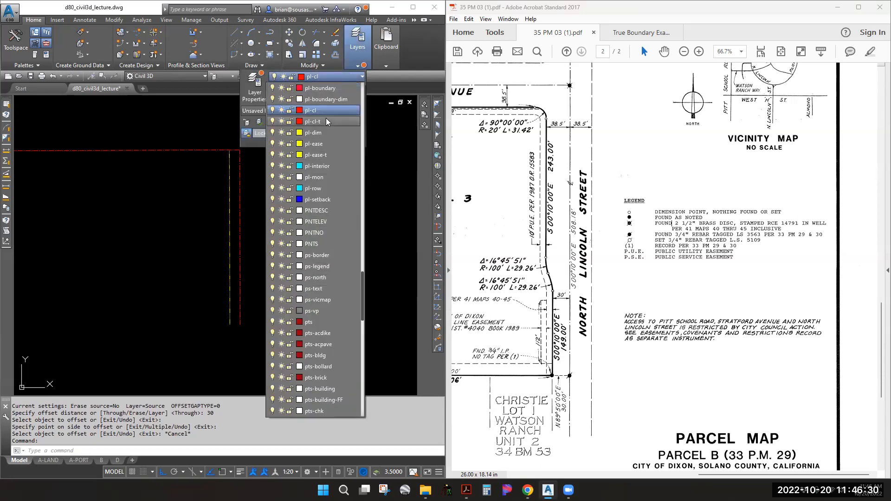
left_click(321, 87)
left_click(230, 278)
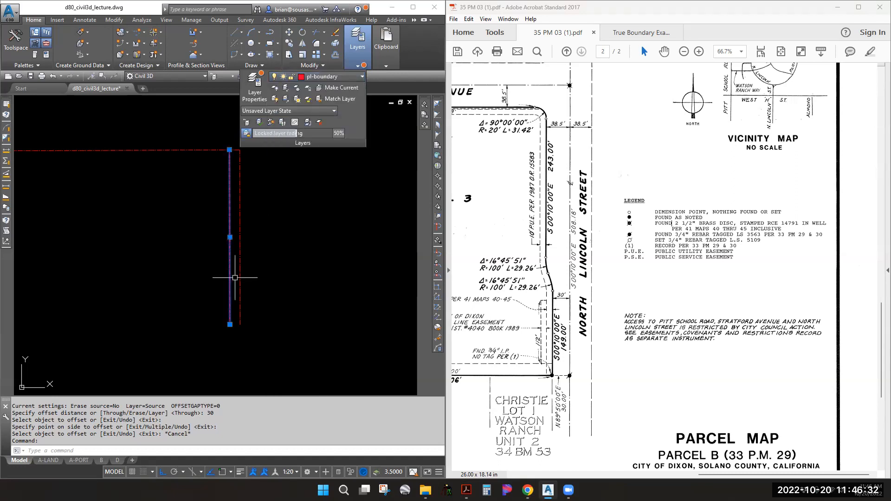
key("Escape")
scroll(233, 276, "up", 6)
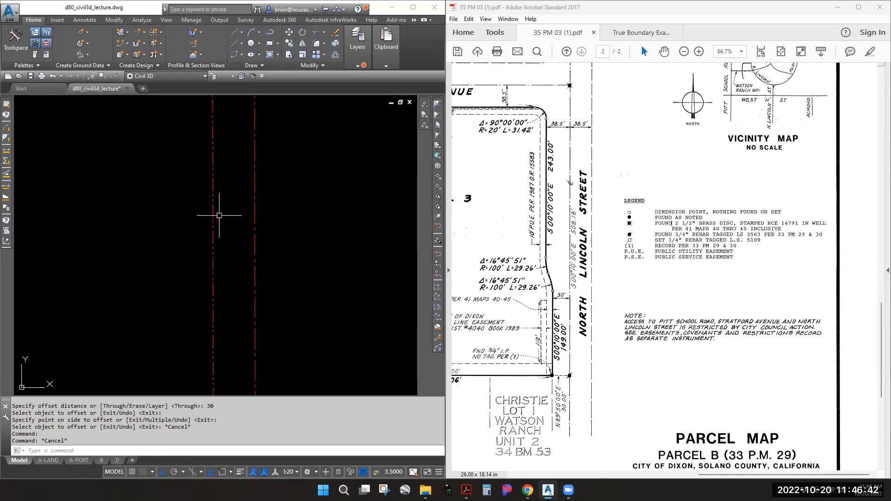
Check the parcel map PDF, then make the left red line's pl-boundary layer current
scroll(221, 229, "up", 2)
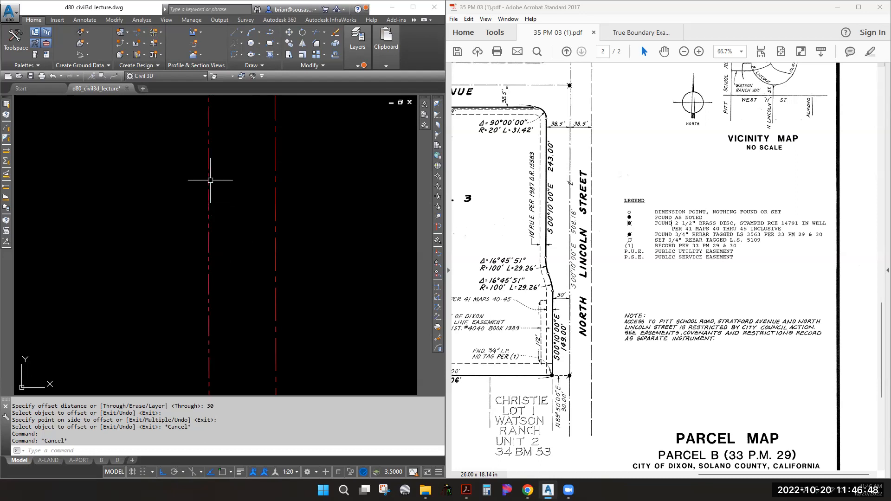
mouse_move(210, 175)
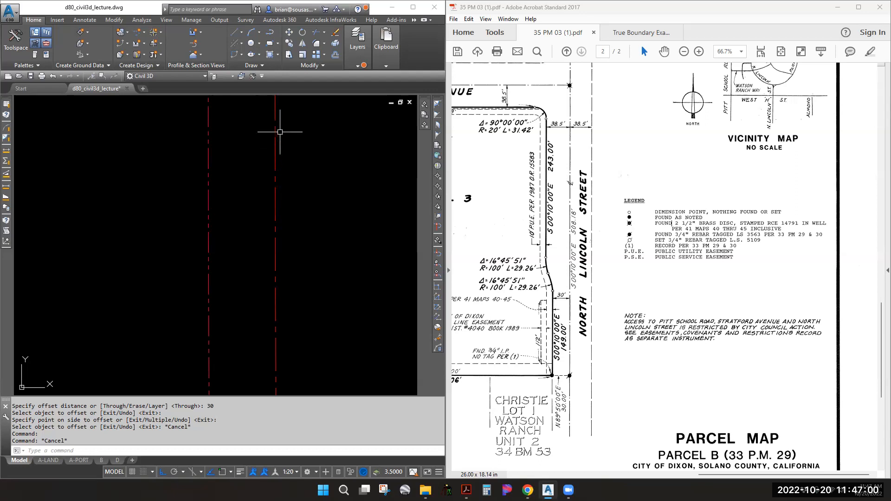
scroll(245, 181, "down", 5)
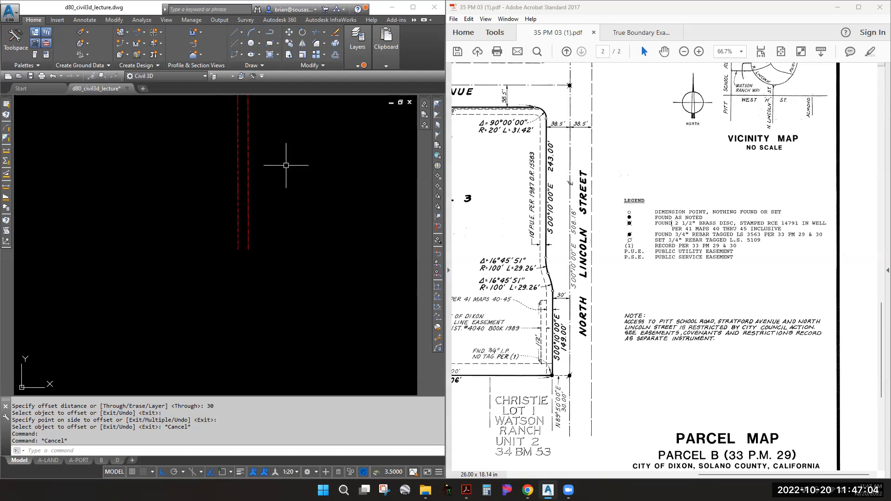
left_click(561, 108)
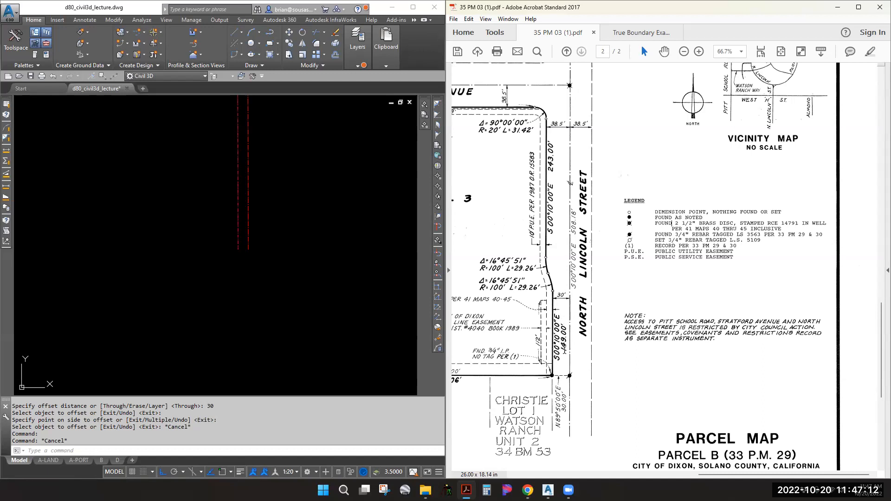
scroll(563, 367, "up", 2, "ctrl")
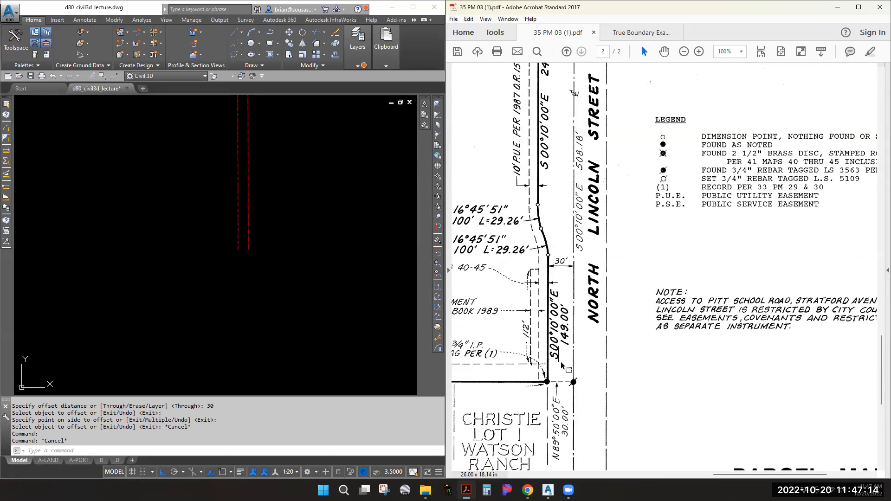
scroll(563, 366, "up", 1, "ctrl")
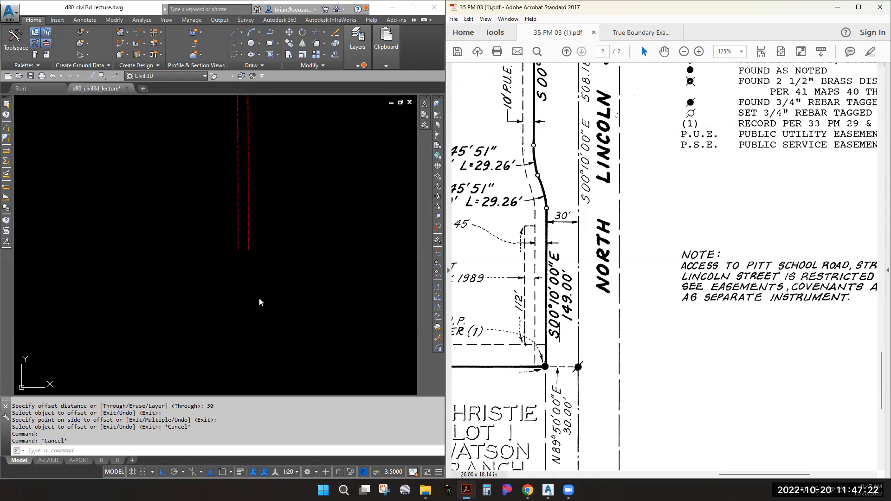
left_click(241, 254)
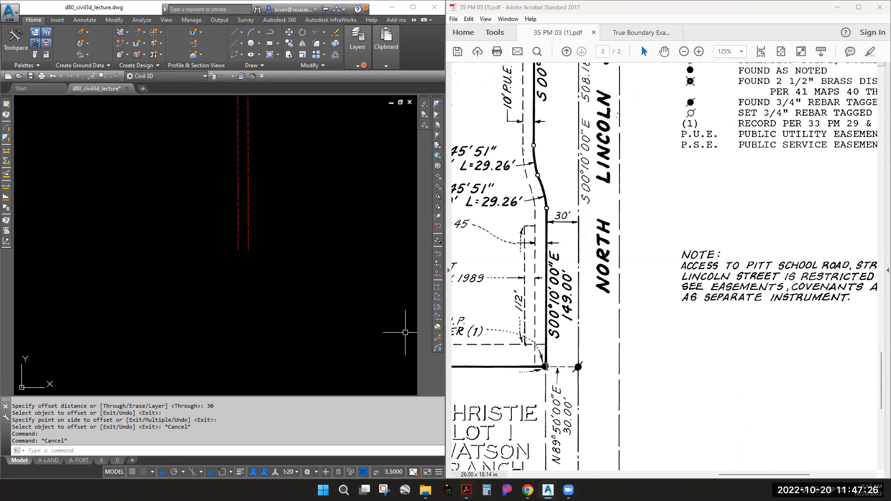
scroll(236, 240, "up", 3)
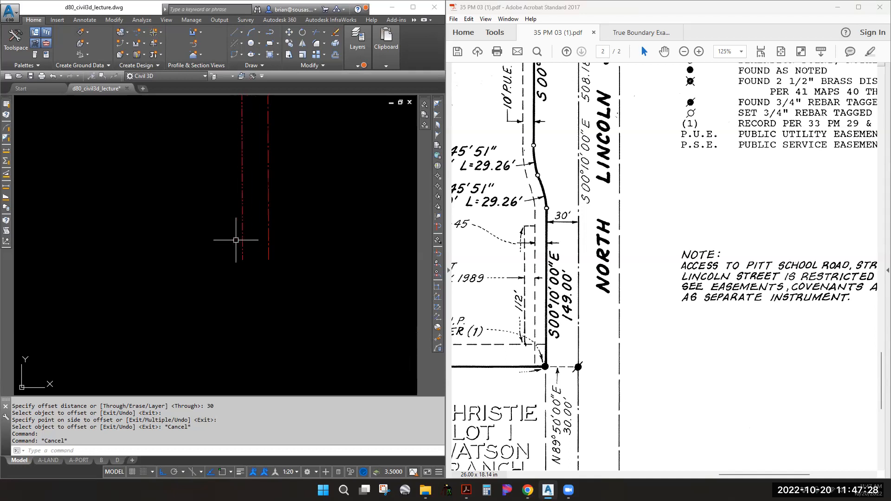
type("c")
key("Escape")
key("Escape")
left_click(242, 231)
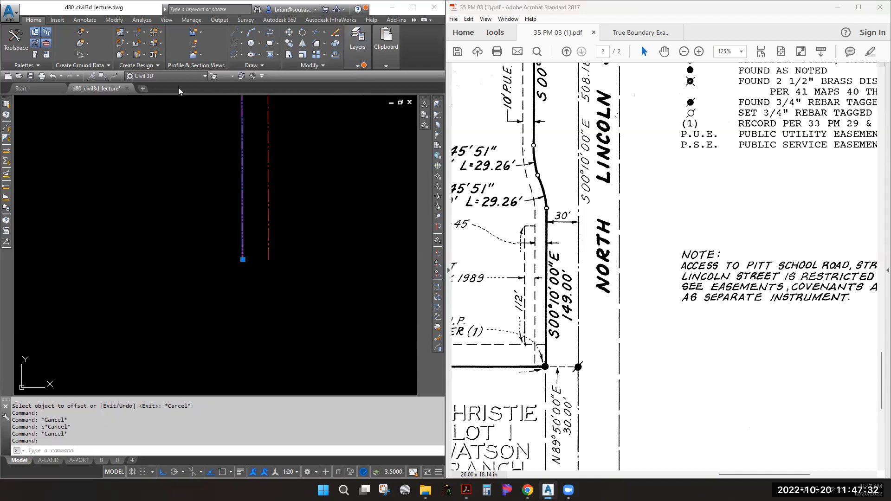
left_click(242, 75)
Draw a radius-1 circle centred on the bottom endpoint of the left red line
type("c")
key("space")
right_click(248, 245, "shift")
key("e")
left_click(243, 245)
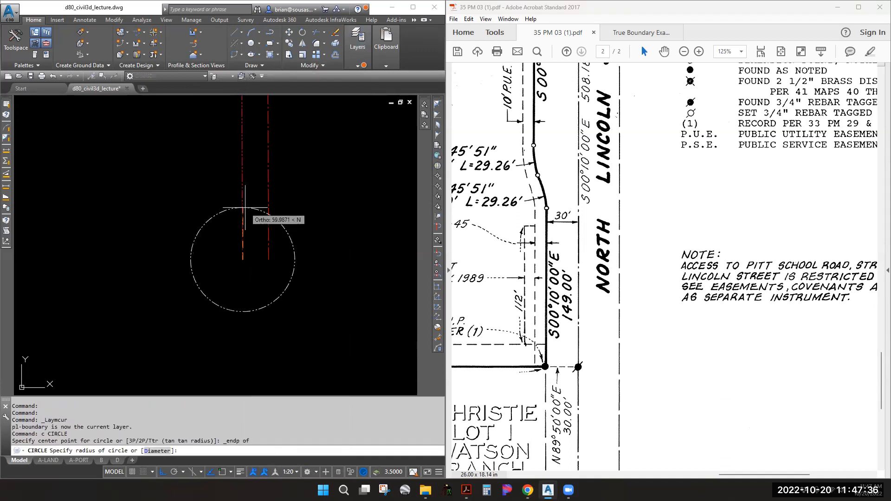
type("1")
key("Return")
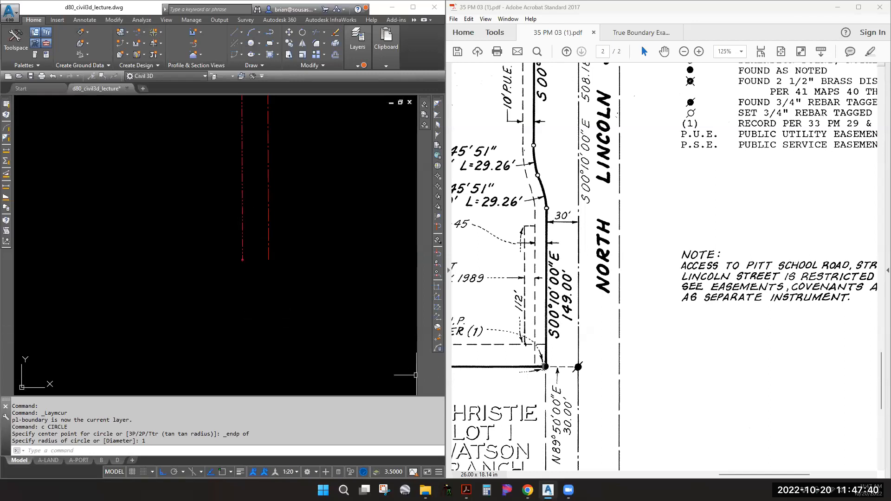
scroll(223, 199, "down", 3)
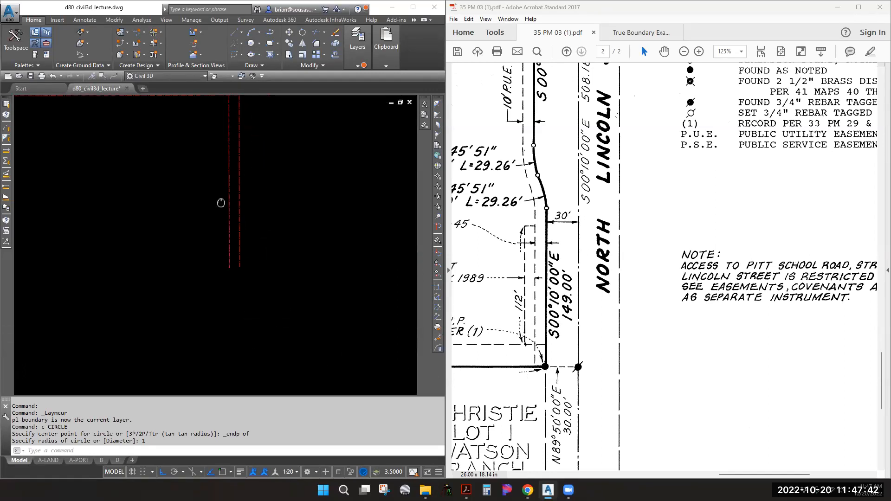
left_click(230, 158)
middle_click_drag(246, 163, 242, 230)
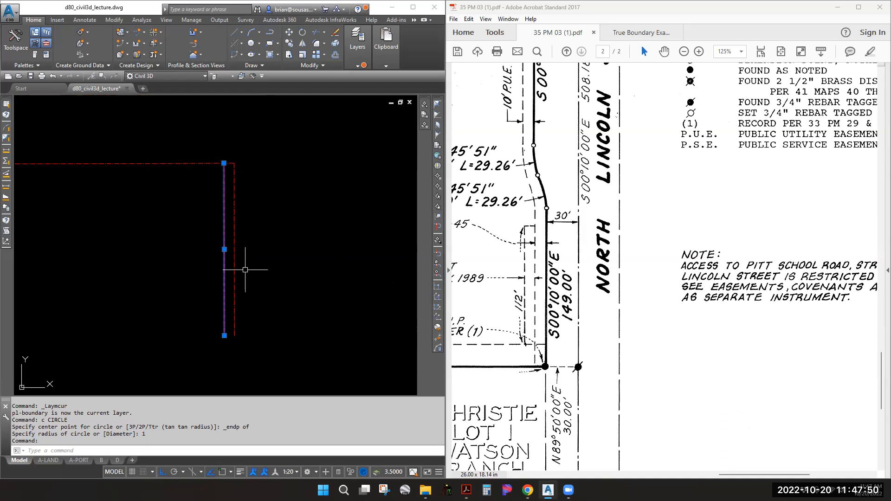
Set the inner vertical line to a total length of 149.00 with LENGTHEN
key("Escape")
key("Escape")
type("LEN")
key("Return")
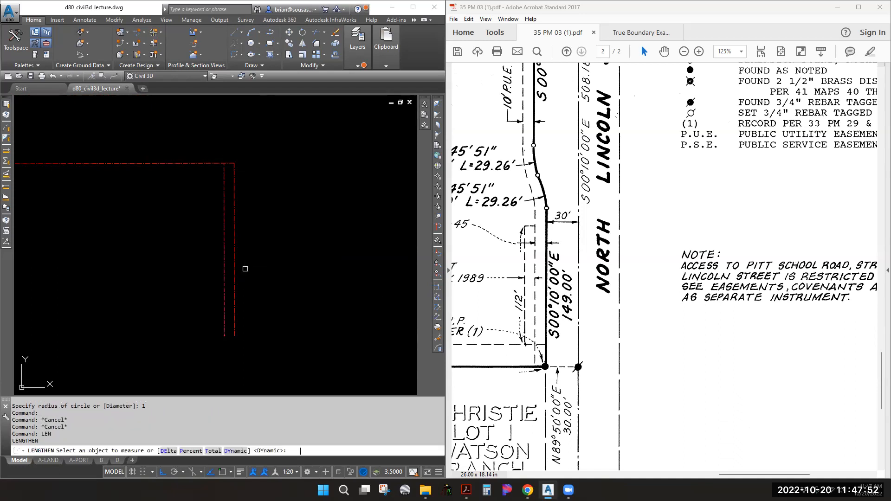
type("t")
key("Return")
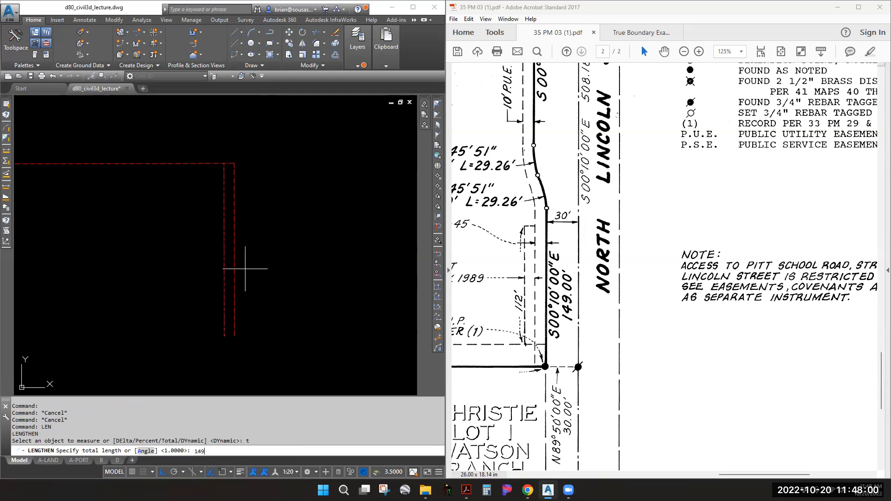
type("149.00")
key("Return")
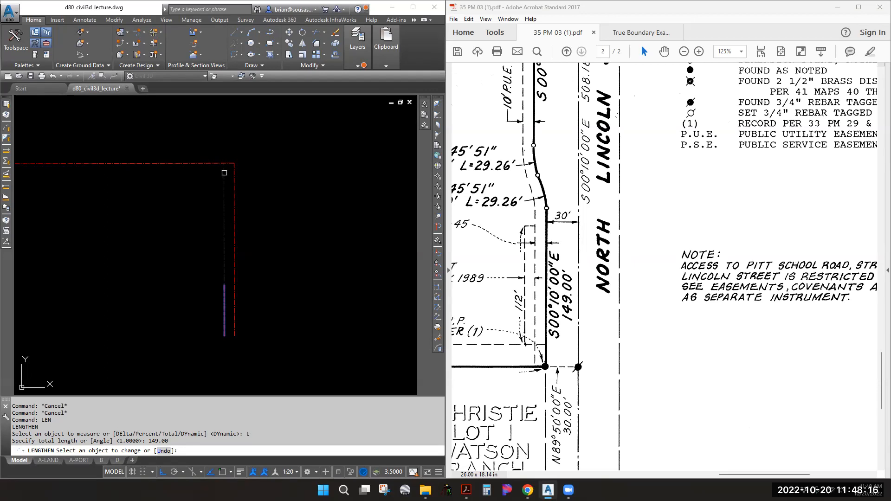
left_click(223, 326)
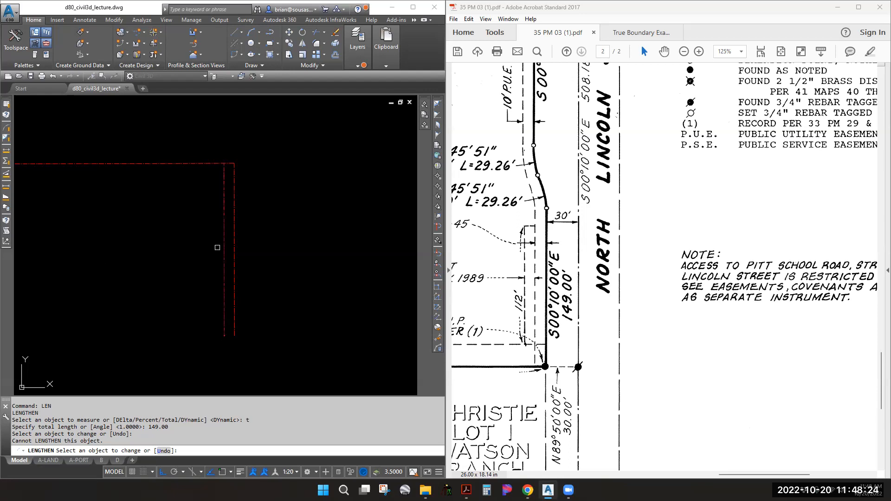
left_click(224, 171)
key("Escape")
List the inner line with CGLIST to confirm 149.000' on course S00°10'00"E
type("cglist")
key("Return")
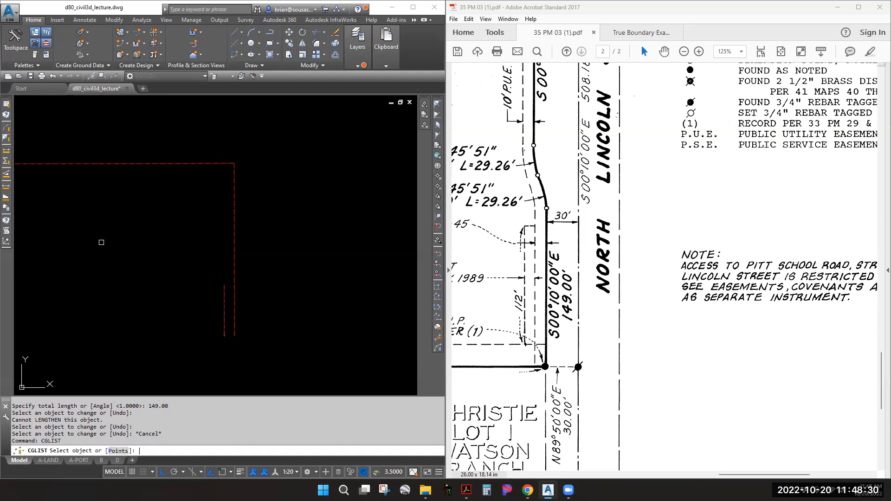
left_click(224, 291)
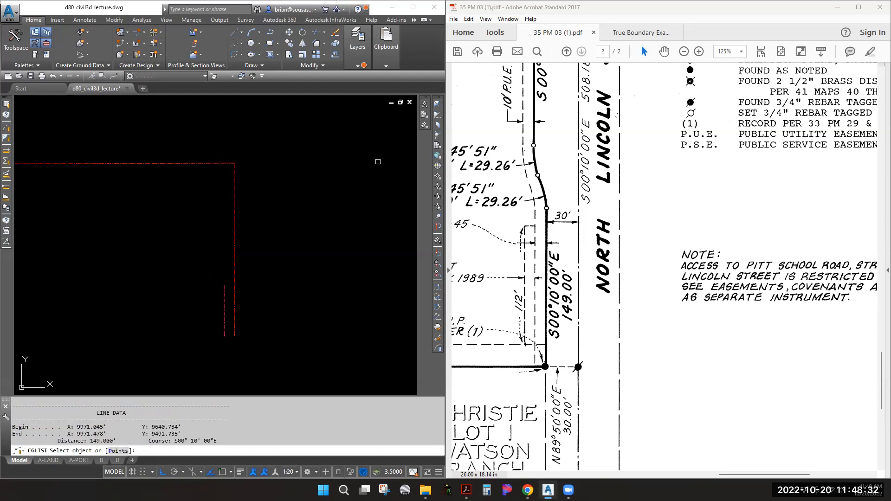
left_click_drag(219, 441, 149, 441)
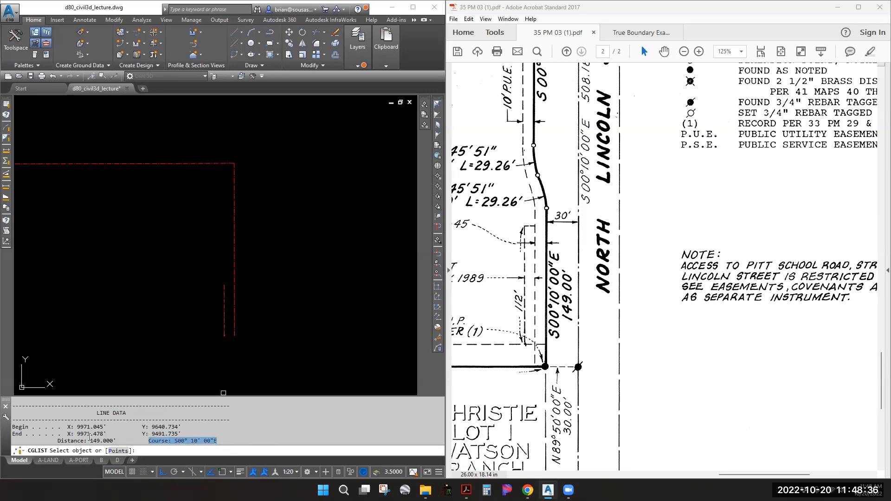
left_click_drag(117, 441, 84, 441)
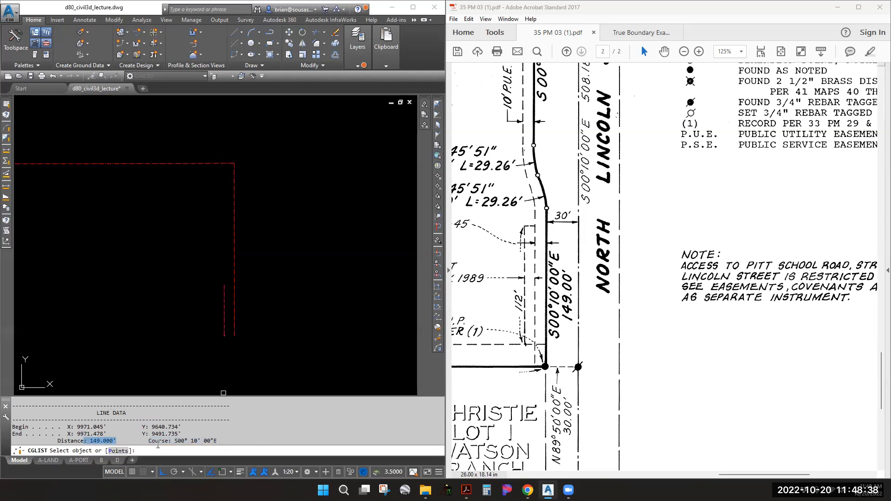
key("Escape")
key("Escape")
Duplicate the five red boundary lines, including the 149' inner line, to the right with CO
middle_click_drag(269, 241, 332, 210)
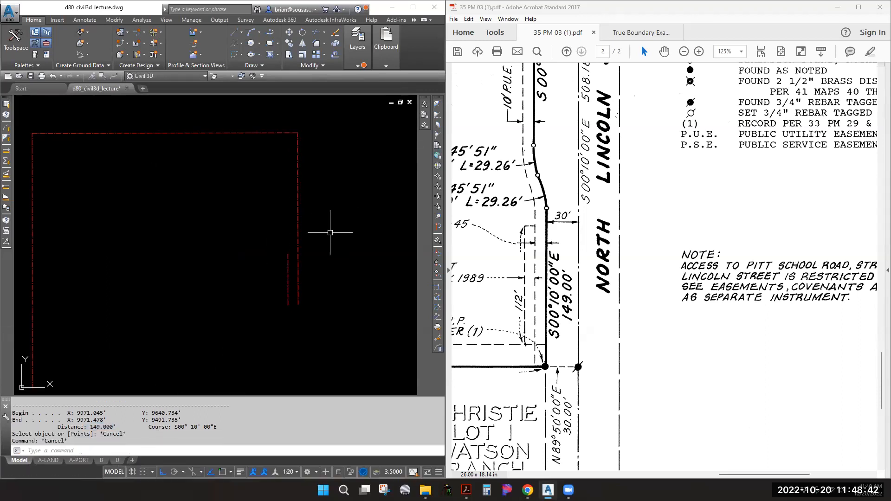
scroll(295, 272, "up", 2)
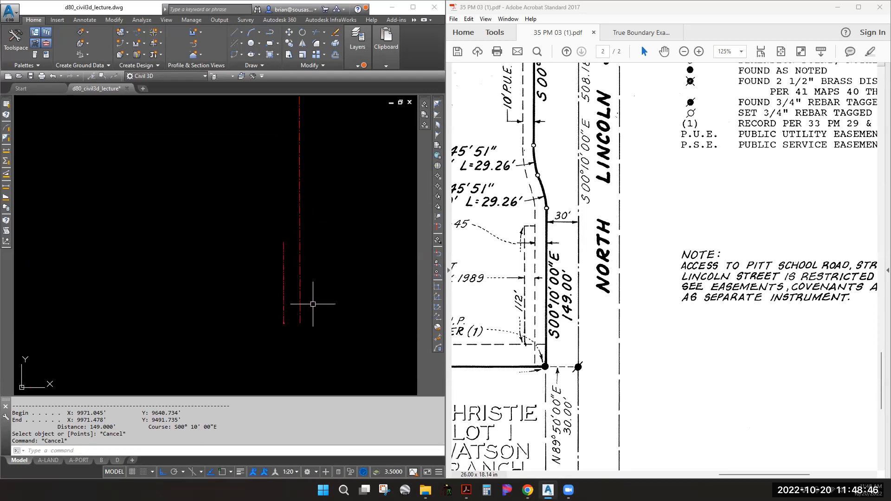
scroll(296, 241, "down", 5)
scroll(300, 238, "up", 1)
left_click(327, 323)
left_click(117, 136)
type("co")
key("Return")
left_click(212, 209)
middle_click_drag(346, 237, 159, 230)
left_click(248, 242)
left_click(248, 242)
key("Escape")
scroll(156, 250, "up", 4)
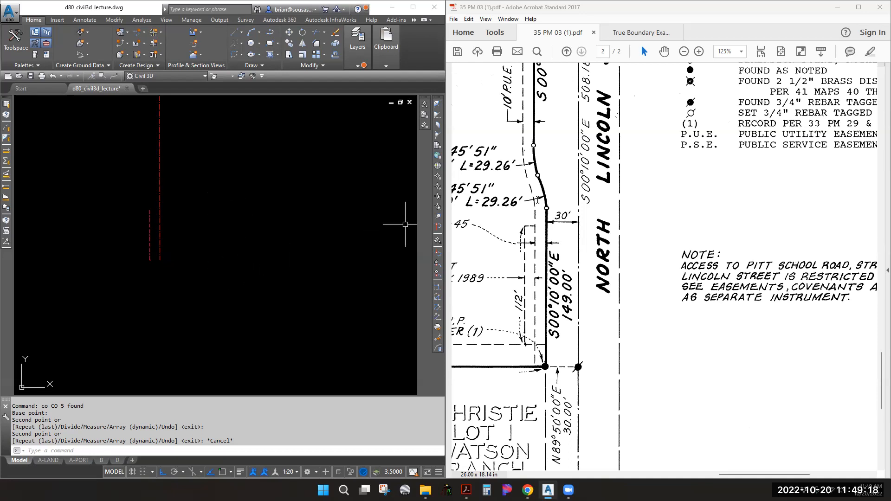
Pan the PDF to the curve notes and highlight the R= 100' radius in the lower note
middle_click_drag(559, 153, 665, 203)
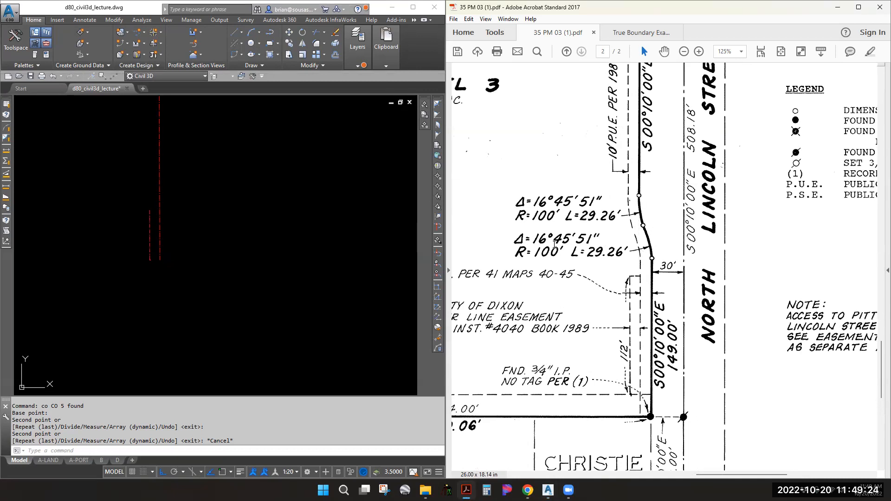
left_click(180, 212)
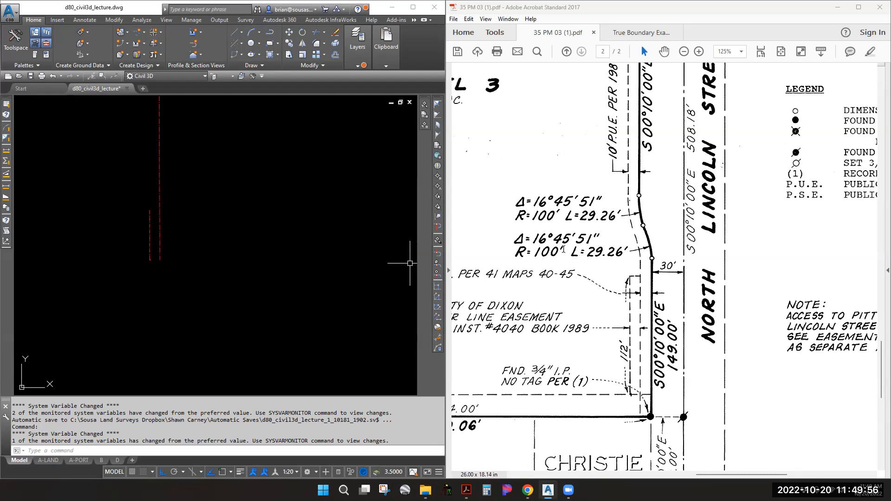
middle_click_drag(170, 233, 259, 242)
scroll(259, 234, "up", 4)
mouse_move(243, 248)
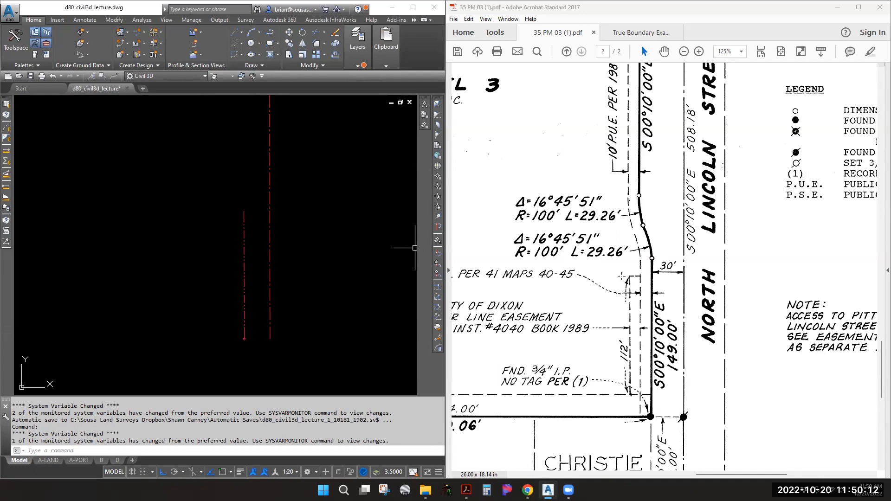
left_click_drag(563, 252, 515, 252)
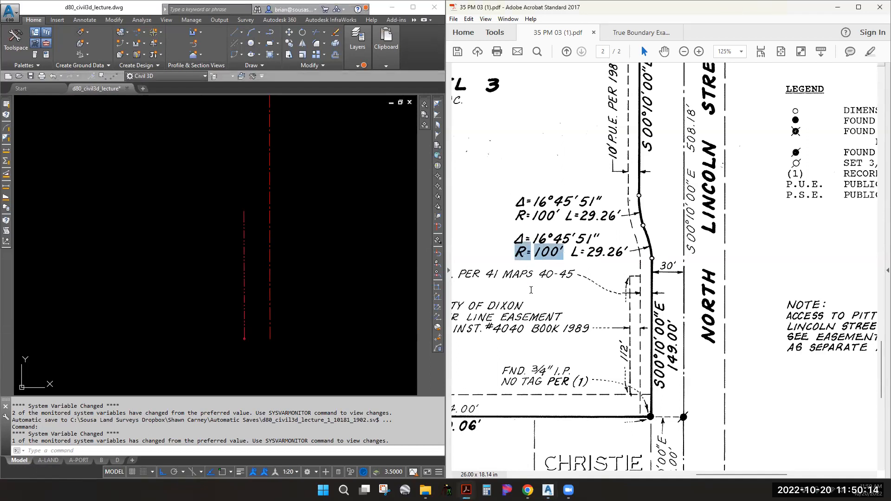
Offset the red line 100 units to the left
left_click(242, 271)
key("Escape")
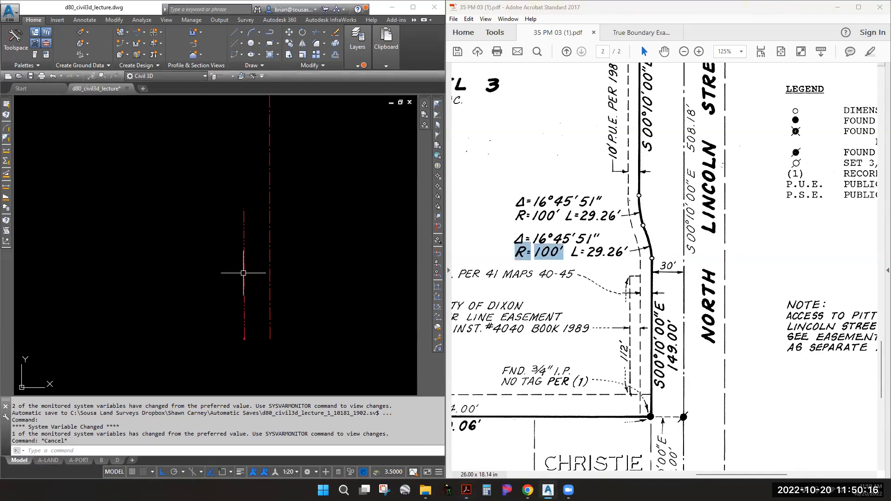
type("o")
key("Return")
type("100")
key("Return")
left_click(244, 273)
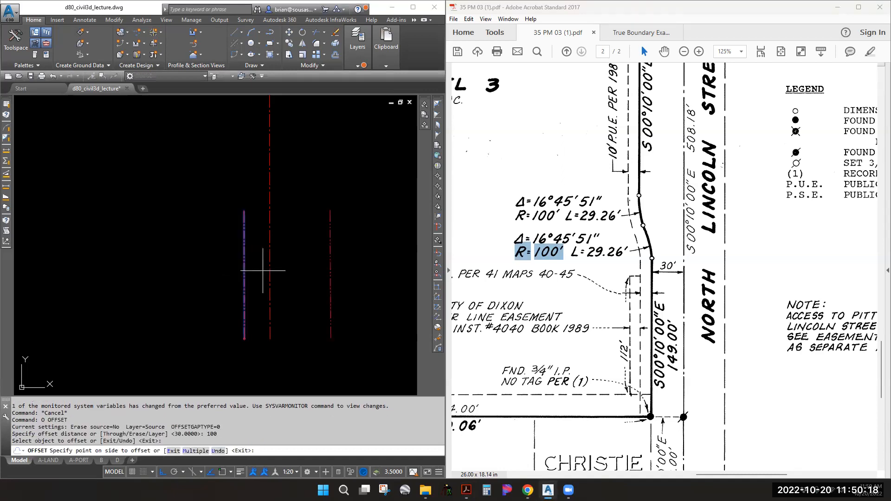
left_click(168, 275)
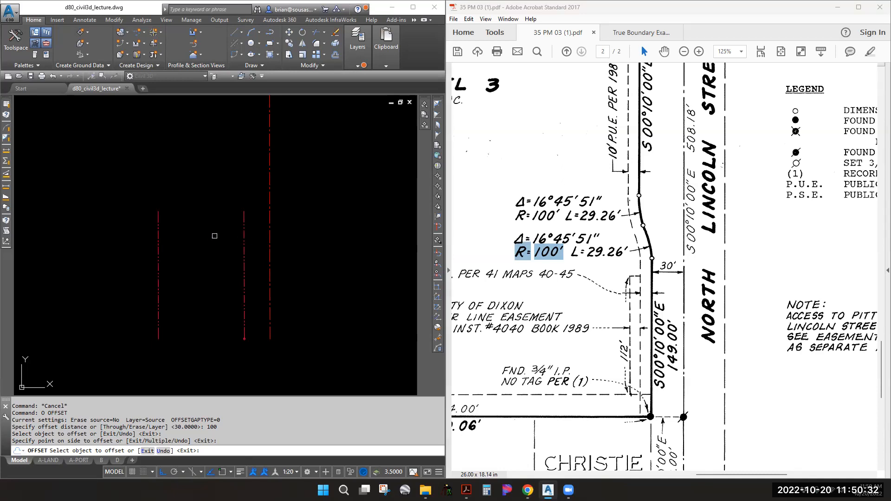
key("Escape")
key("Escape")
key("Escape")
Draw a circle centred on the offset line's endpoint, with its radius reaching the other line's endpoint
type("c")
key("Return")
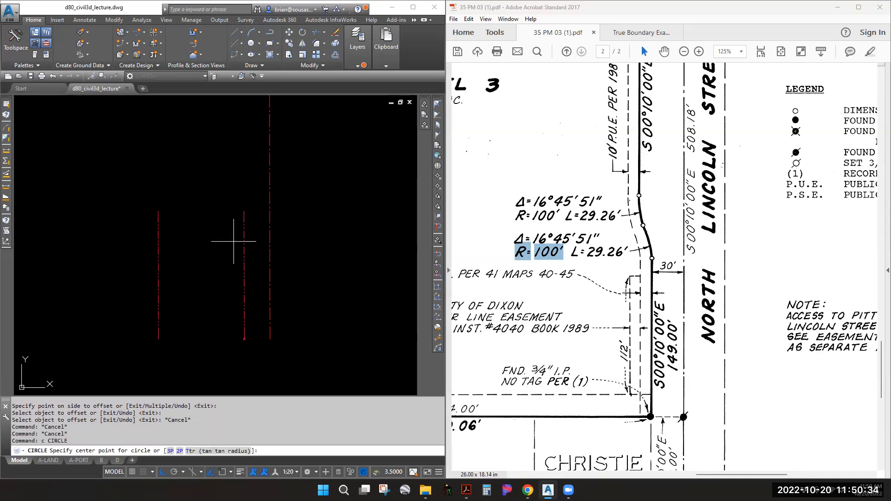
right_click(154, 223, "shift")
left_click(183, 281)
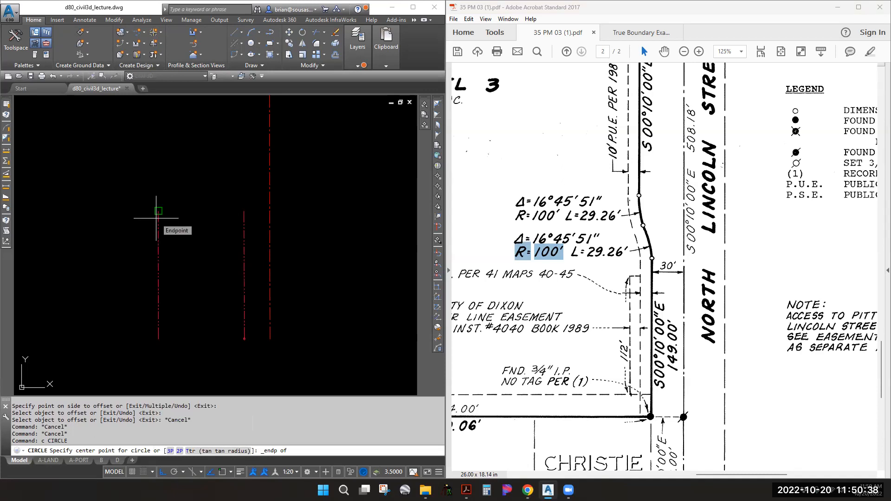
left_click(156, 217)
right_click(242, 217, "shift")
key("e")
left_click(243, 218)
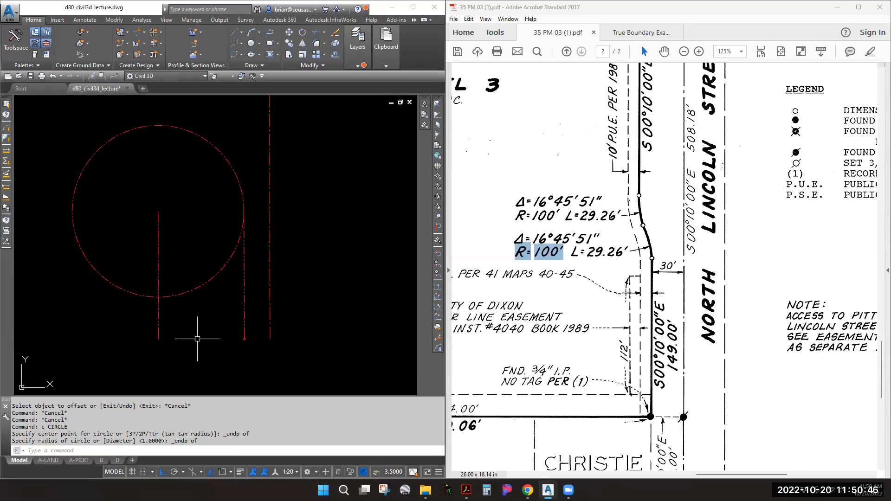
Draw a line from the short vertical line's top endpoint to the right line's top endpoint
type("l")
key("Return")
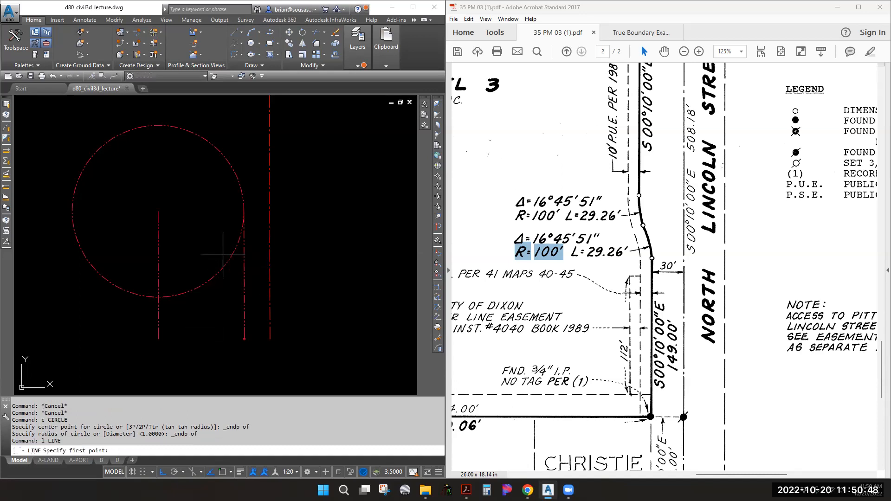
left_click(245, 211)
right_click(177, 218, "shift")
left_click(195, 281)
left_click(158, 210)
key("Escape")
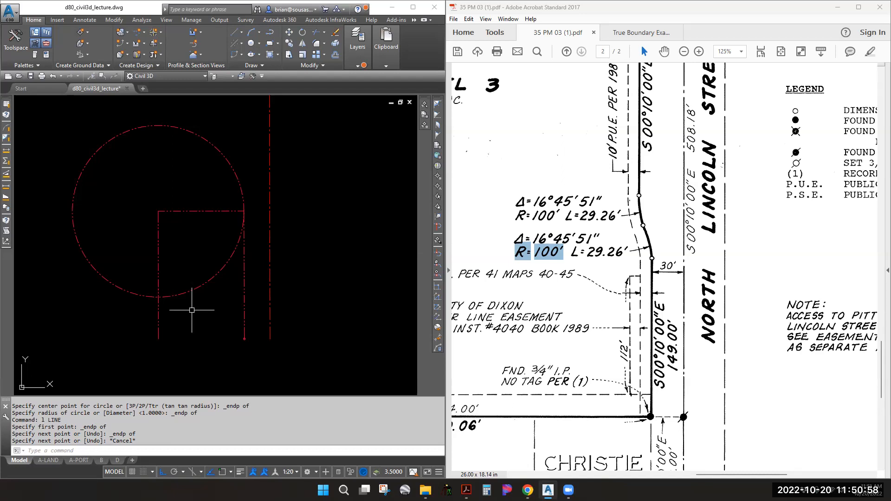
type("edge")
type("me")
type("de")
Set EDGEMODE to 0 and select the new horizontal line
key("Return")
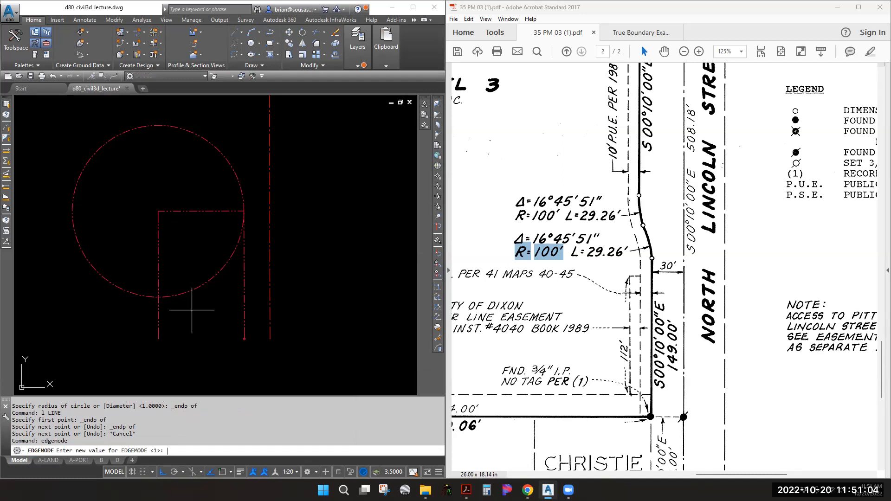
key("Return")
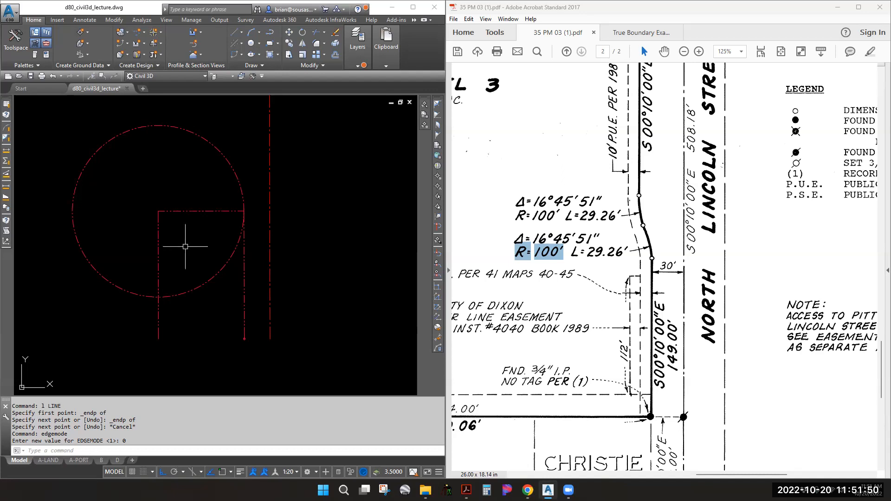
left_click(200, 211)
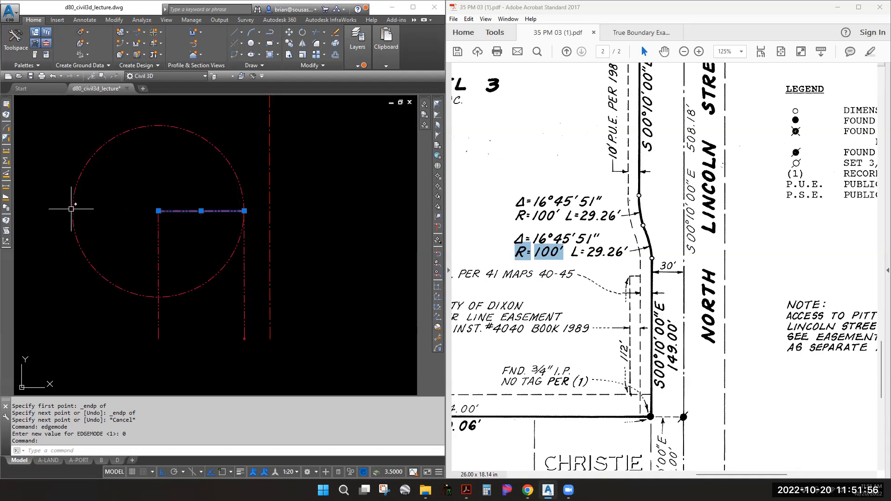
Attempt to trim the circle's lower part using the horizontal line as cutting edge
key("Escape")
key("Escape")
type("tr")
key("Return")
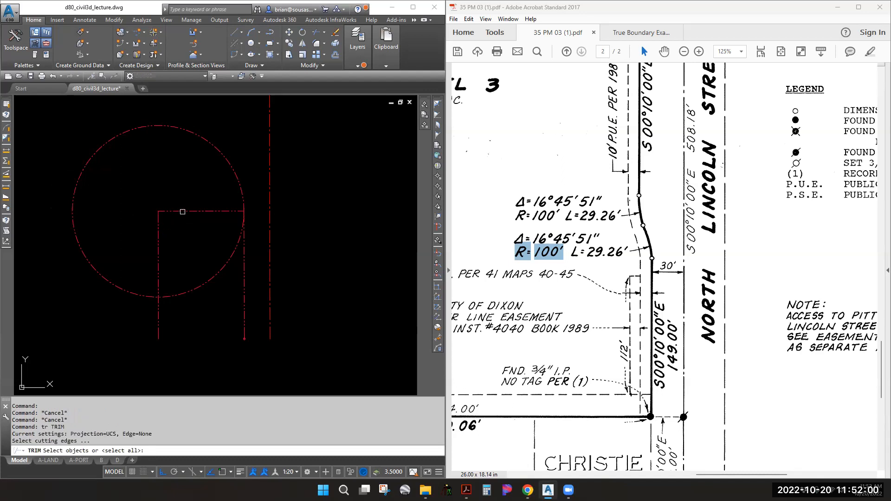
left_click(183, 211)
key("Return")
left_click(211, 278)
left_click(212, 277)
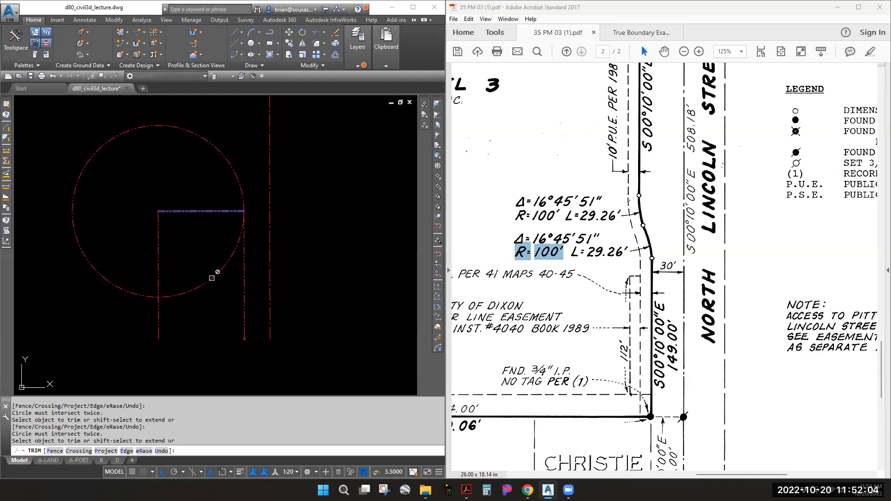
left_click(199, 135)
left_click(174, 208)
key("Escape")
key("Escape")
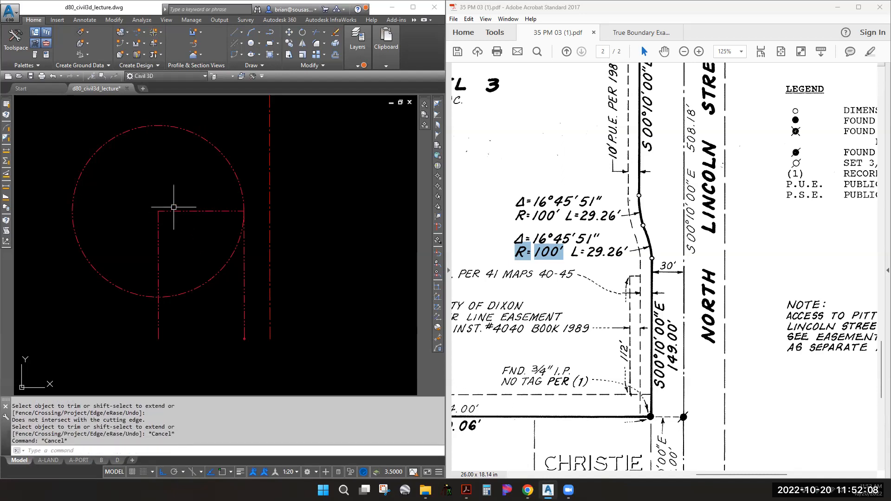
Dynamically lengthen the horizontal line past the circle, then undo the extension
type("LEN")
key("Return")
type("dy")
key("Return")
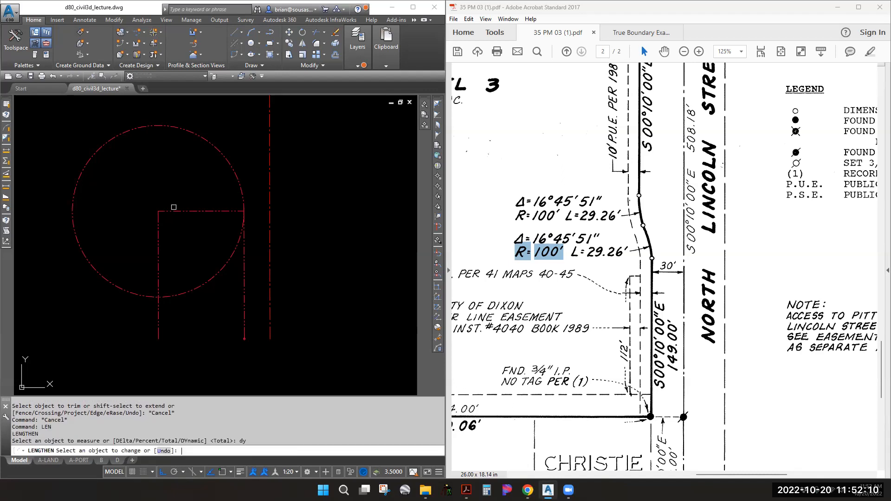
left_click(173, 207)
left_click(29, 212)
key("Escape")
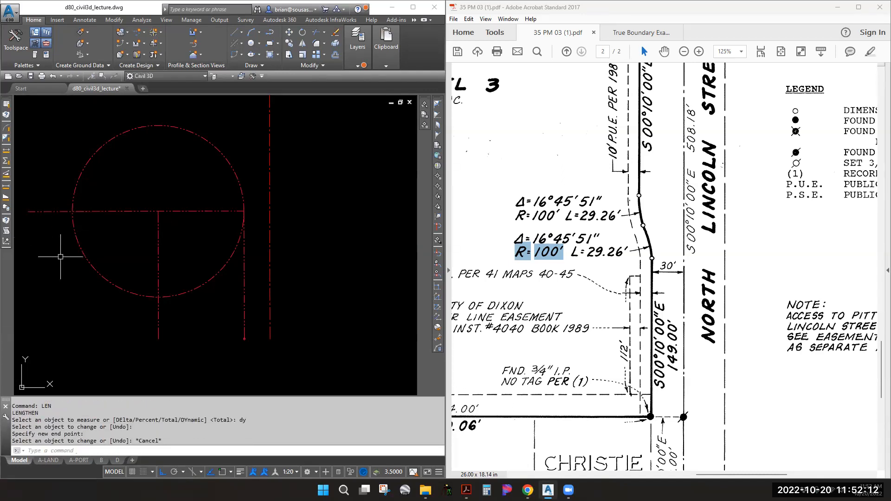
type("u")
key("Return")
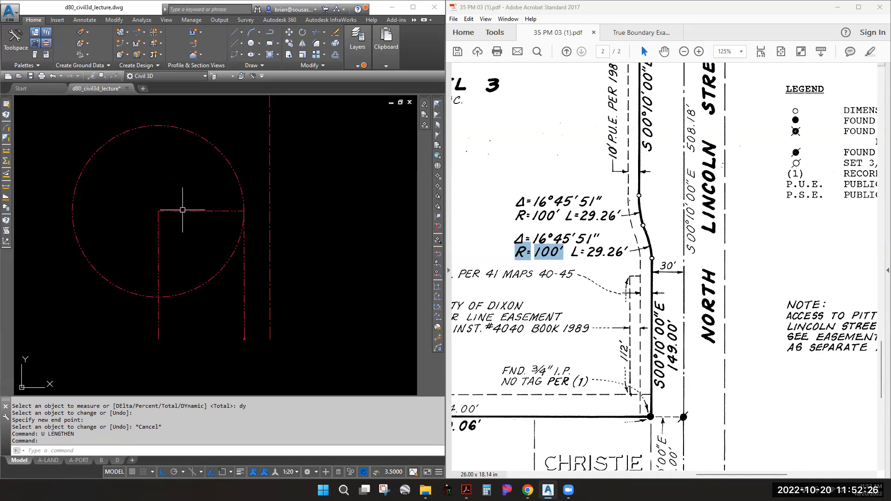
Set EDGEMODE to 1 so trimming extends cutting edges
mouse_move(195, 210)
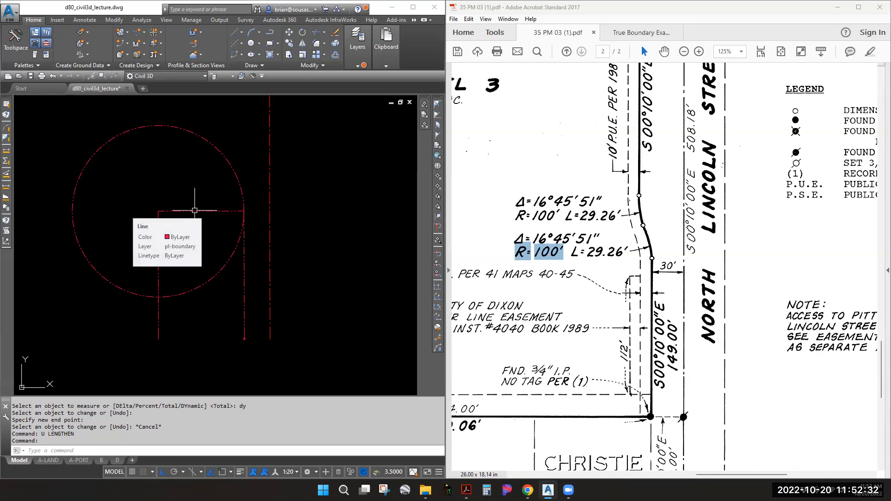
type("edgemode")
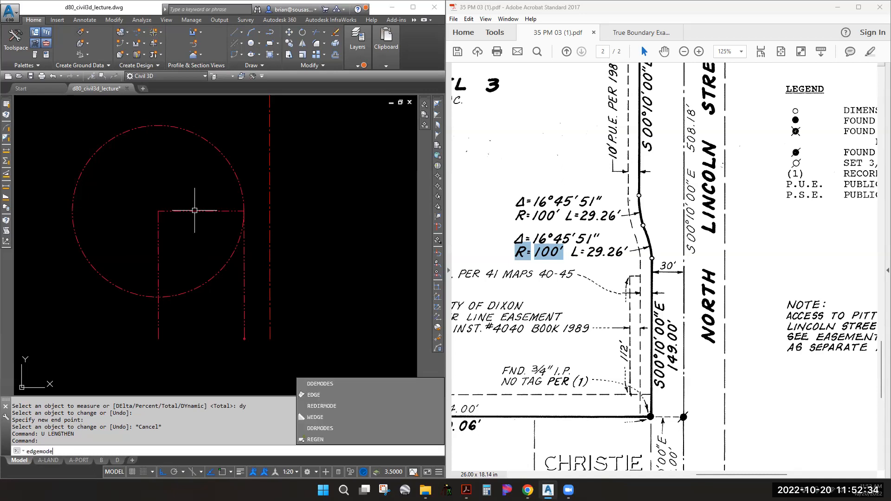
key("Return")
type("1")
key("Return")
Trim away the circle's lower part using the horizontal line as cutting edge
type("tr")
key("Return")
left_click(183, 212)
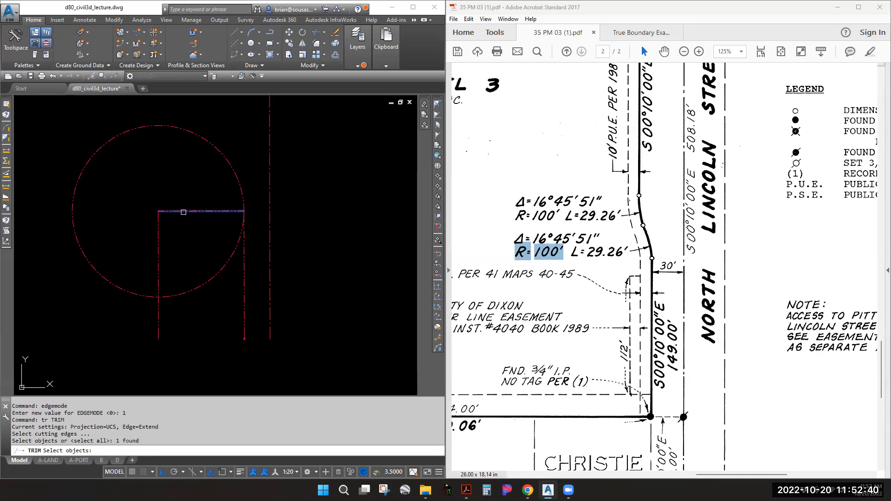
key("Return")
left_click(183, 212)
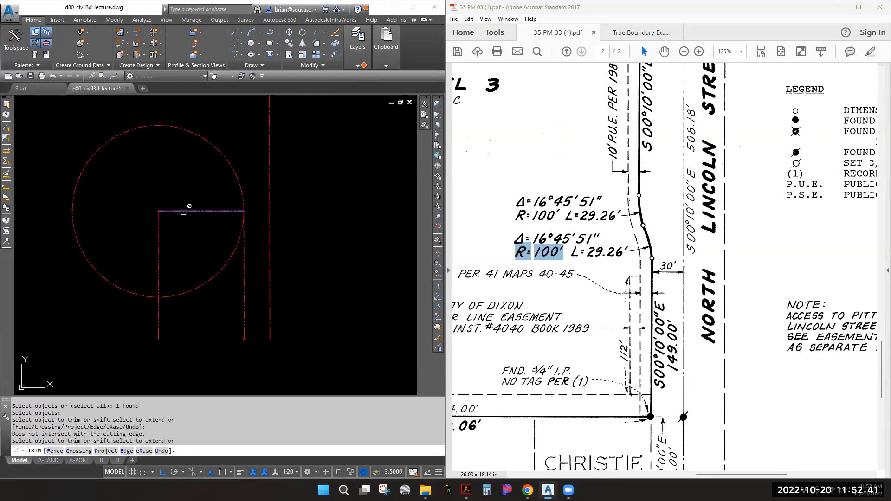
left_click(200, 287)
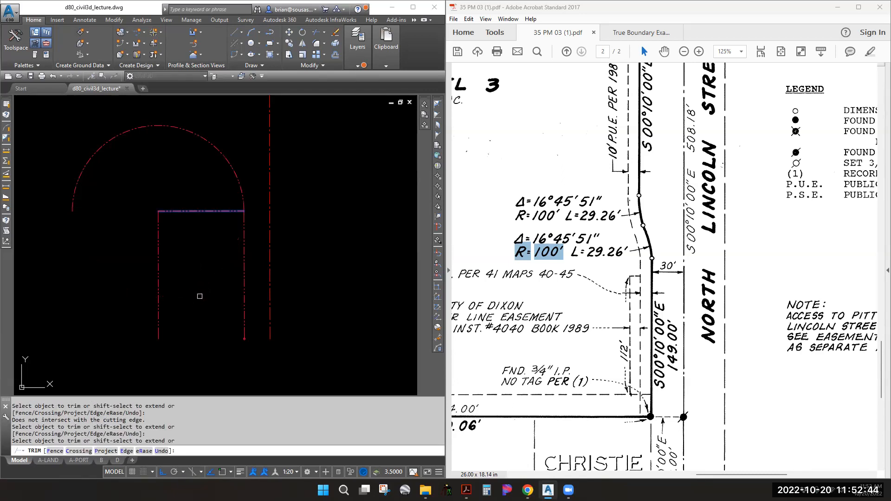
key("Escape")
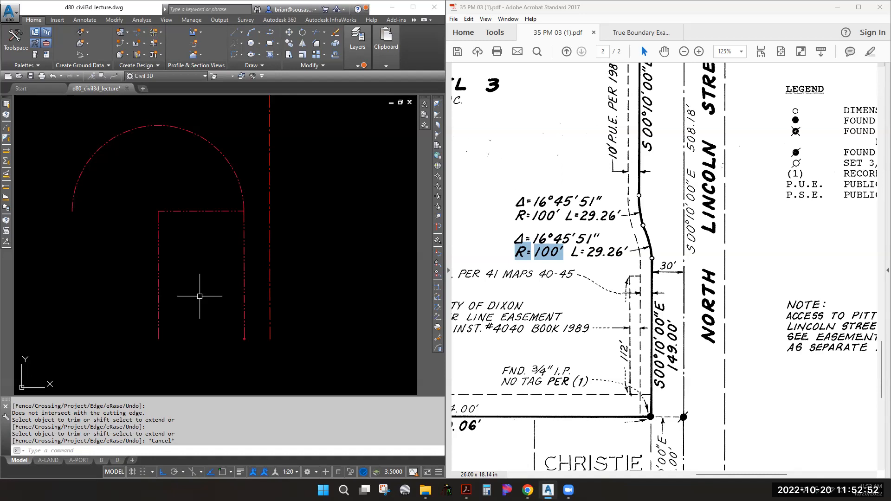
Place a construction line (XL) through both endpoints of the horizontal line
type("XL")
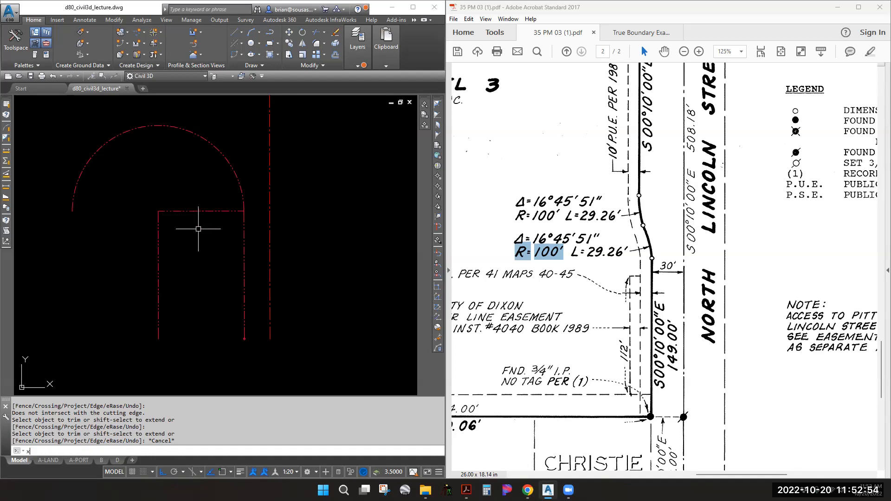
key("Return")
right_click(219, 214, "shift")
key("e")
left_click(219, 212)
right_click(163, 206, "shift")
key("e")
left_click(159, 212)
key("Return")
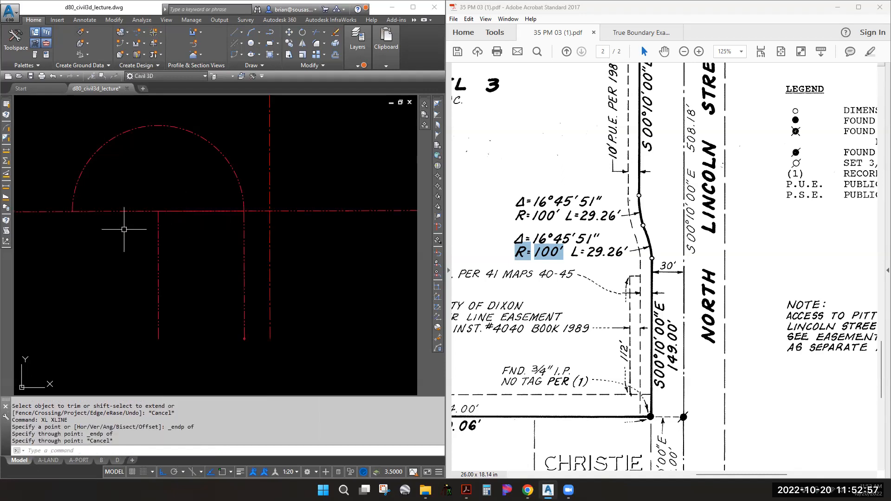
Erase the construction line, the short horizontal line and the short vertical line
left_click(90, 212)
type("e")
key("Return")
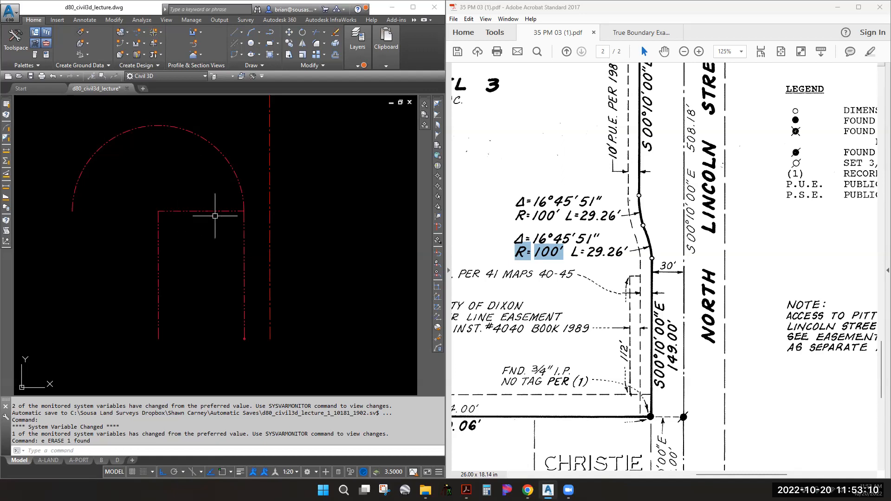
left_click(232, 211)
type("E")
key("Return")
left_click(179, 275)
left_click(134, 240)
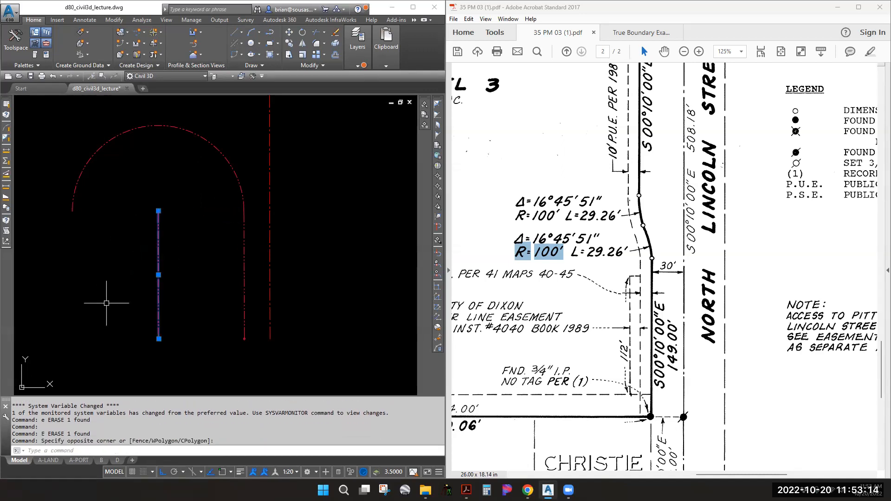
key("Return")
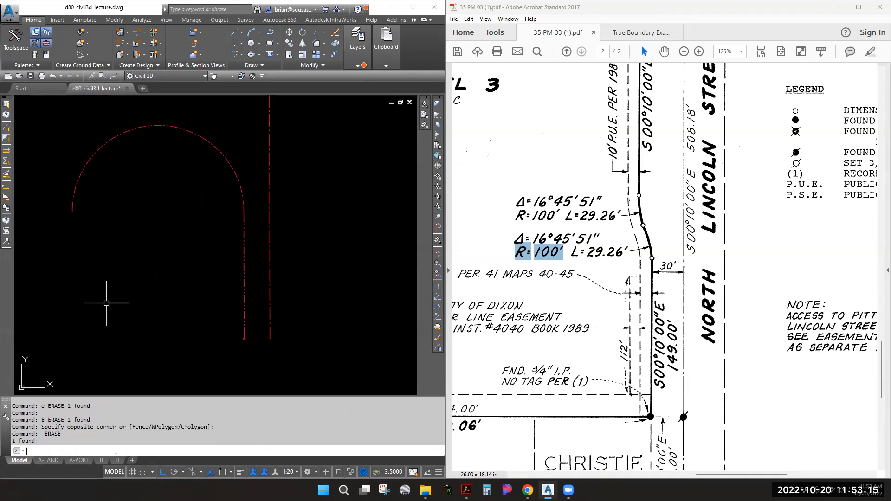
Check the arc's 16°45'51" delta angle on the PDF map
left_click(96, 149)
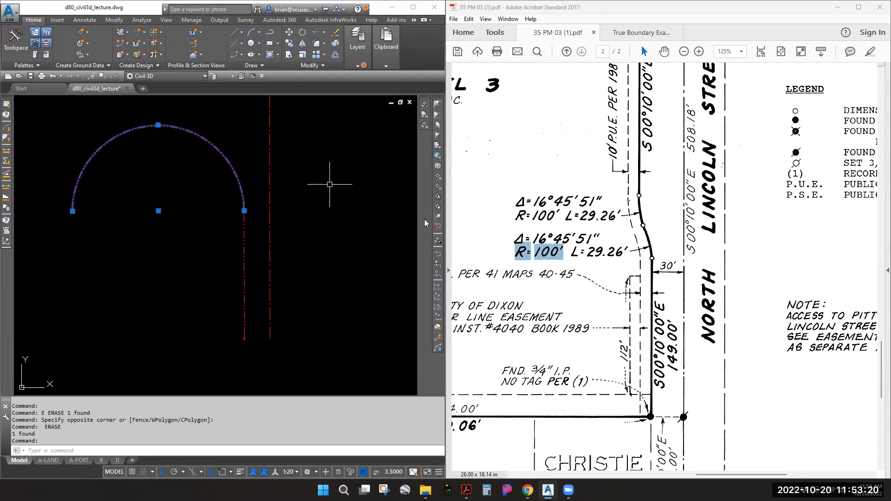
left_click_drag(514, 233, 598, 240)
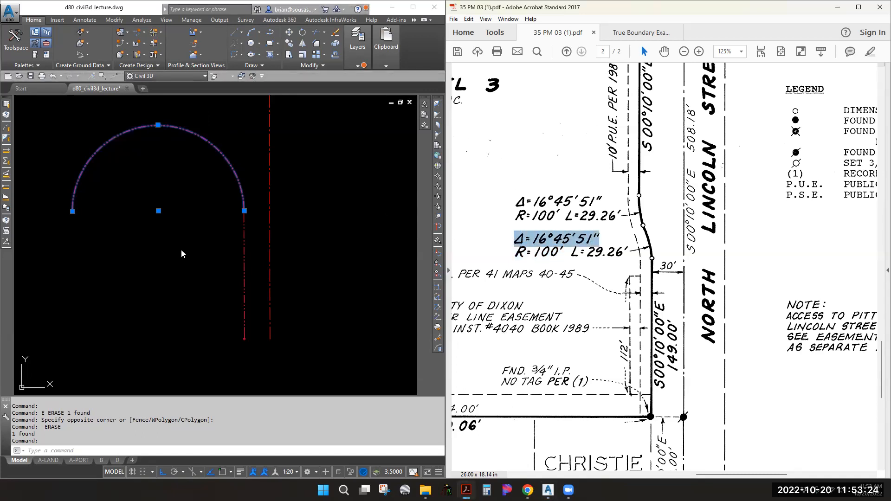
left_click(159, 245)
key("Escape")
key("Escape")
Start LENGTHEN with the Total option
type("len")
key("Return")
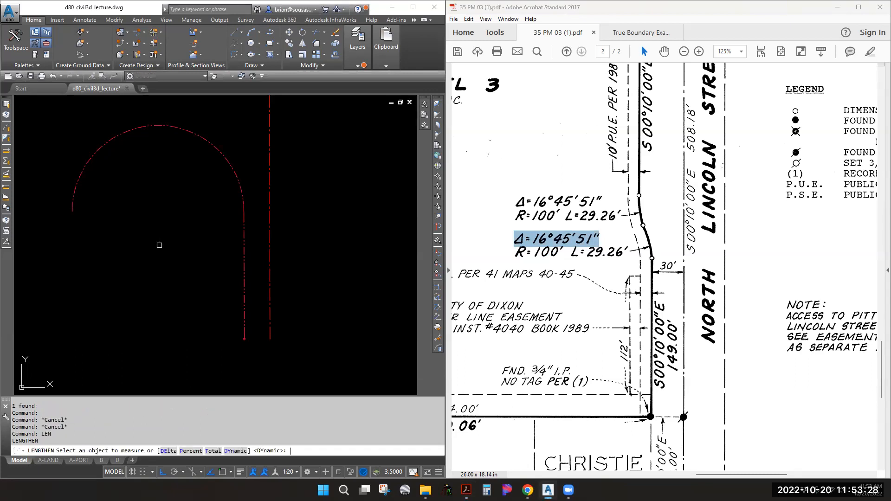
type("t")
key("Return")
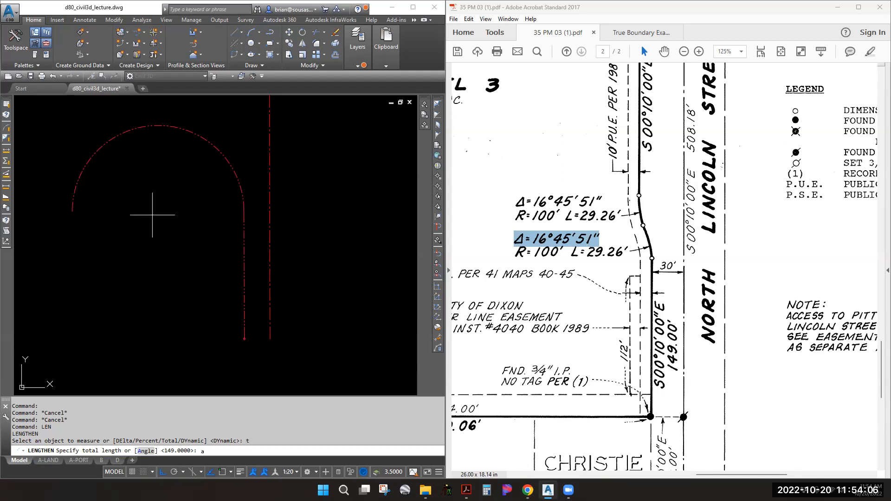
Shorten the long red arc with LENGTHEN to a total angle of 16°45'51"
key("Return")
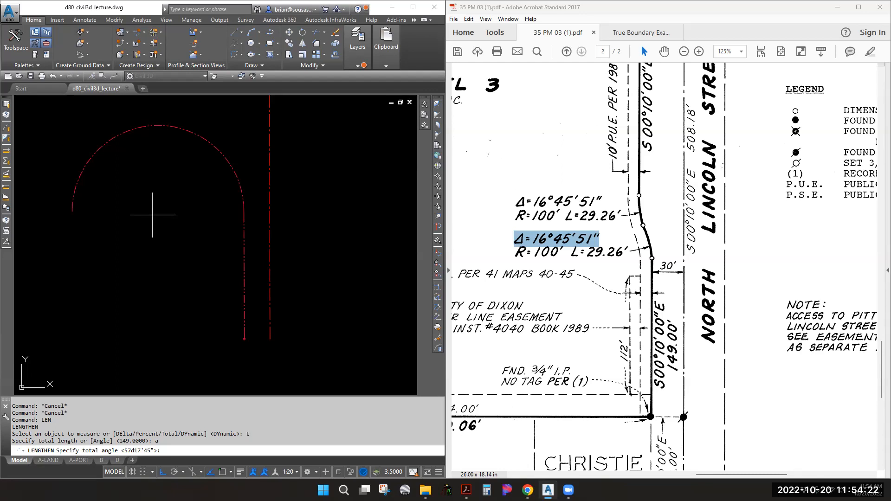
type("d45'51\"")
key("Return")
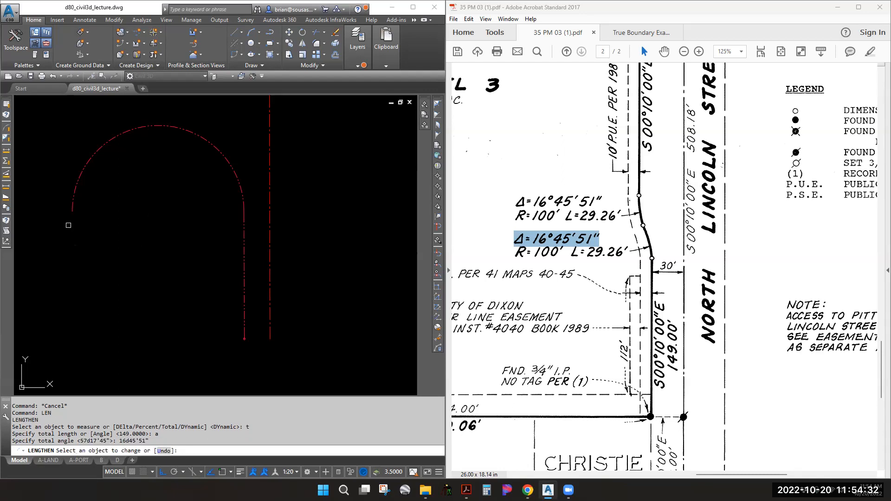
left_click(72, 207)
left_click(72, 207)
key("Return")
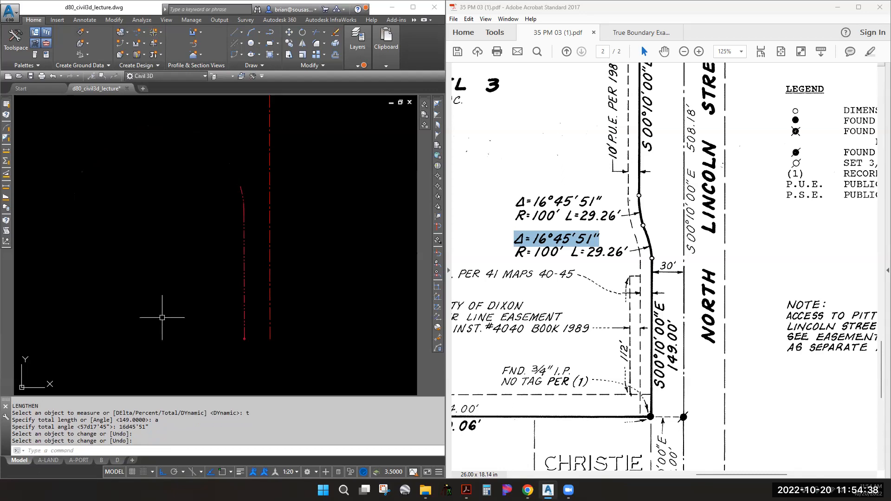
type("CGLIST")
key("Return")
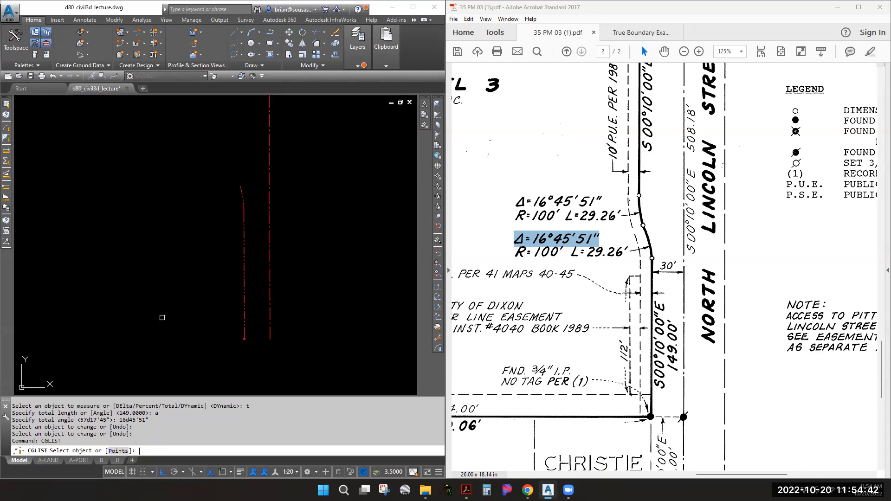
List the arc's curve data and read radius 100', arc length 29.259', delta 16°45'51"
left_click(242, 191)
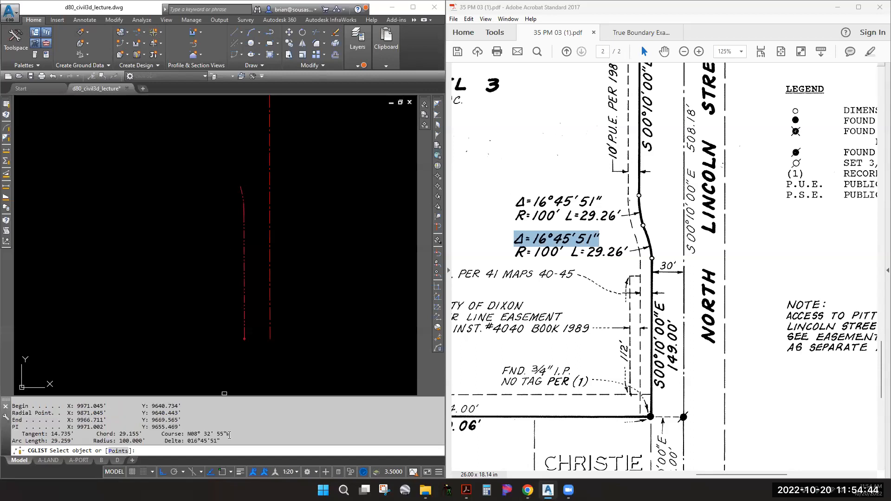
left_click_drag(222, 440, 114, 441)
left_click_drag(58, 441, 42, 442)
key("Return")
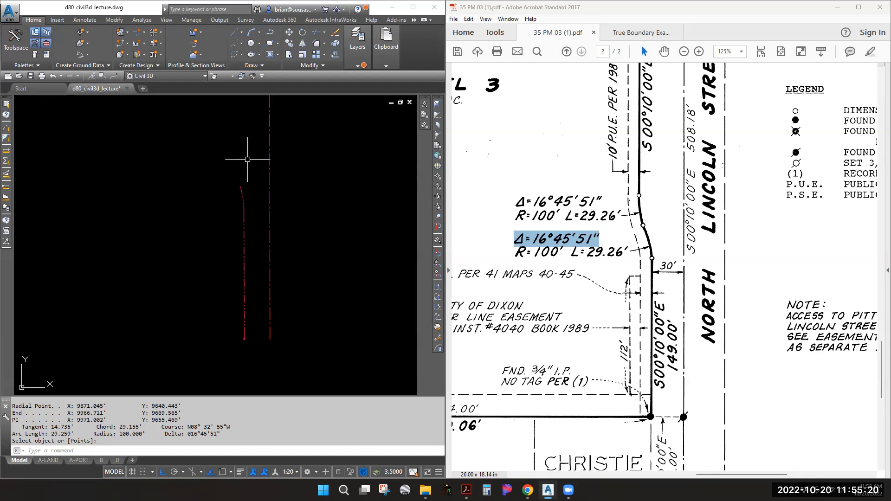
Draw a radius line from one arc endpoint to the arc's centre
type("l")
key("Return")
left_click(243, 197)
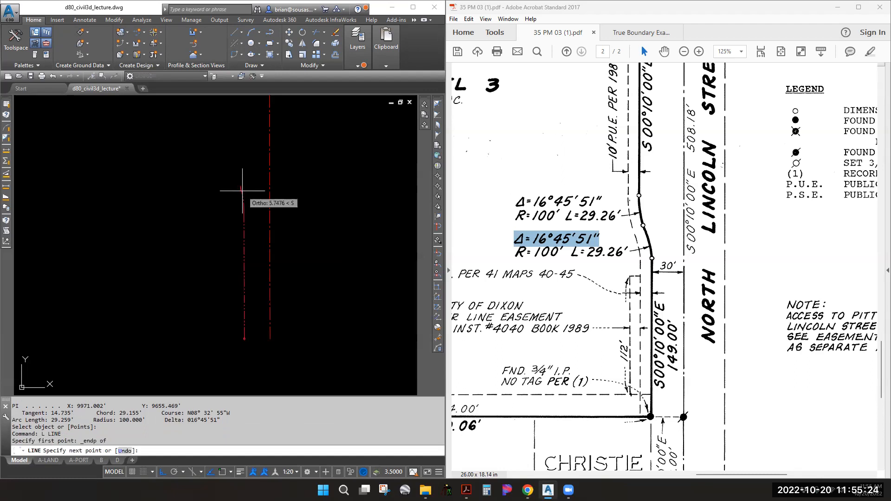
right_click(247, 196, "shift")
key("c")
left_click(243, 192)
key("Escape")
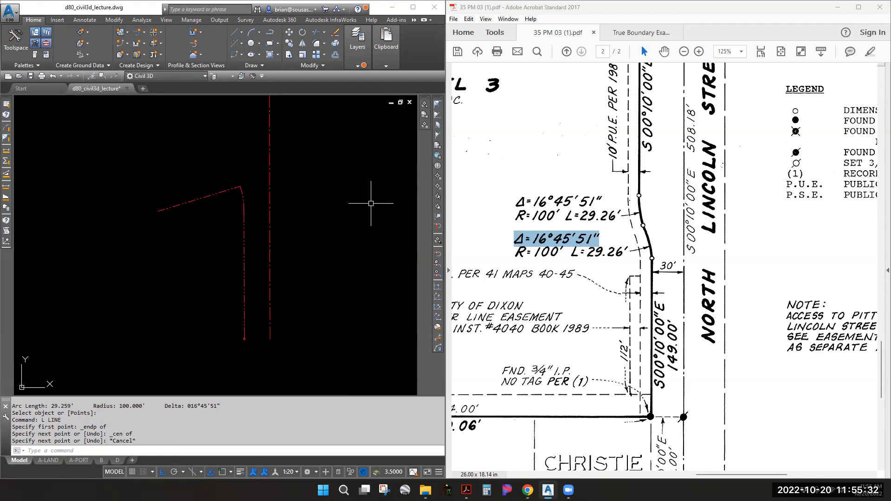
Draw a second radius line from the arc's other endpoint to its centre
left_click(189, 199)
key("Escape")
key("Escape")
type("pl")
key("Return")
right_click(245, 225, "shift")
type("e_nod")
key("Escape")
key("Escape")
key("space")
type("e")
key("Escape")
key("Escape")
type("l")
key("Return")
right_click(243, 202, "shift")
key("e")
left_click(243, 202)
right_click(243, 202, "shift")
key("c")
left_click(243, 202)
key("Escape")
key("Escape")
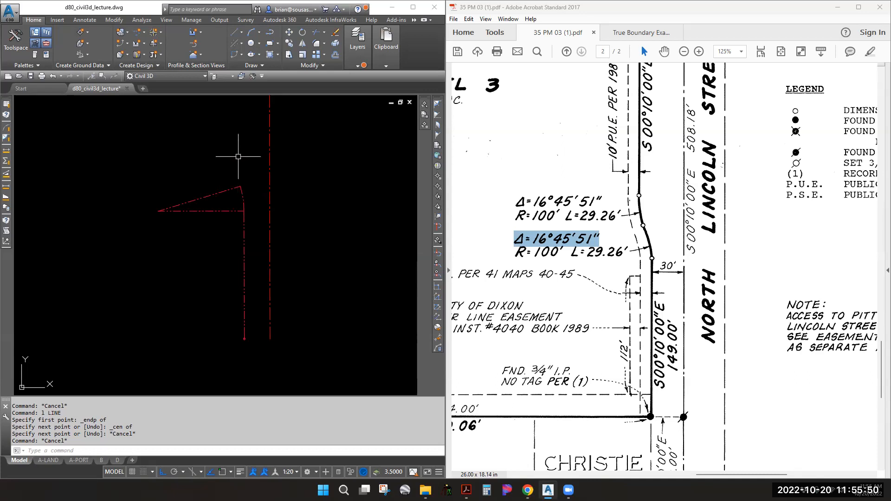
Compare the sloped radius line against the map's 100' radius
left_click(234, 188)
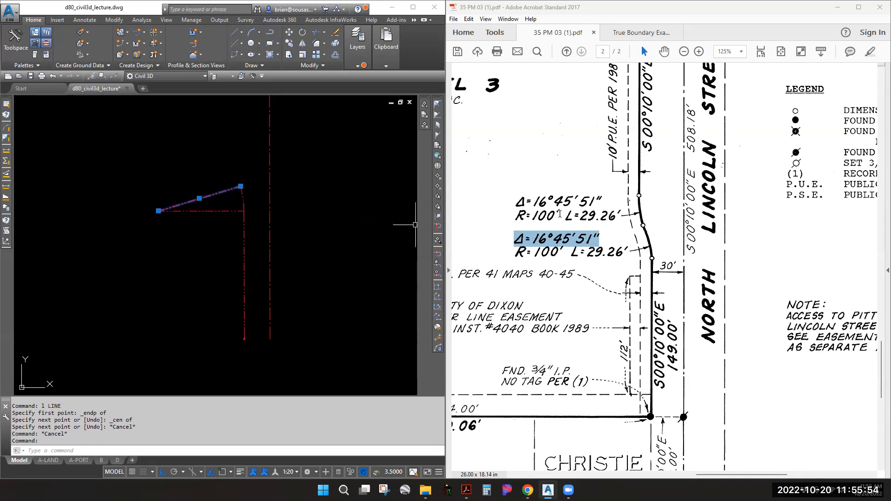
left_click_drag(559, 216, 527, 217)
left_click(213, 214)
key("Escape")
key("Escape")
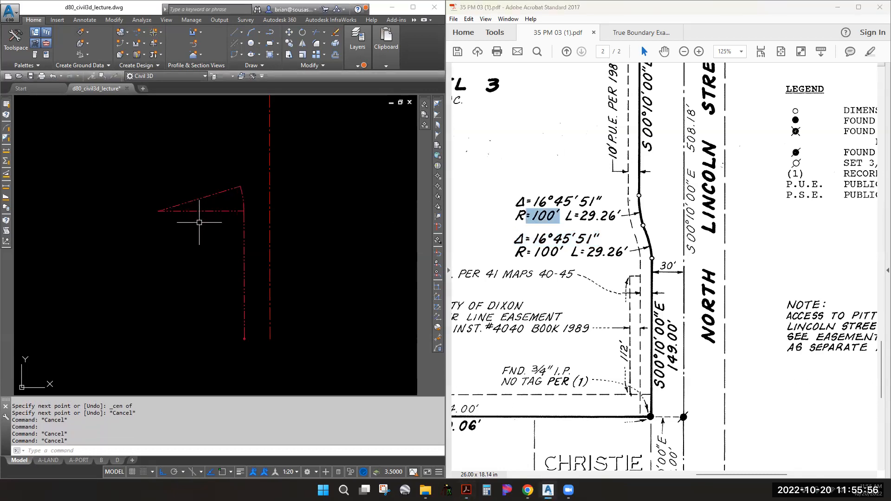
Extend the sloped radius line 100 beyond the arc with LENGTHEN DElta
type("LEN")
key("Return")
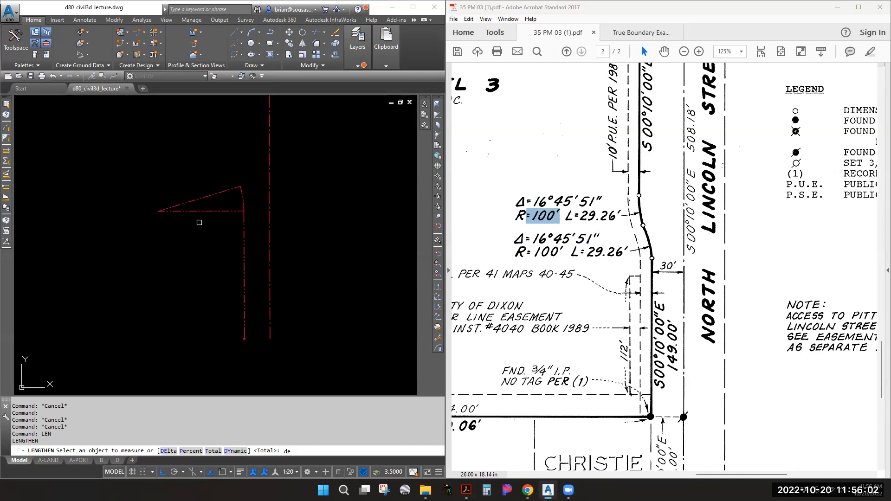
key("Return")
type("100")
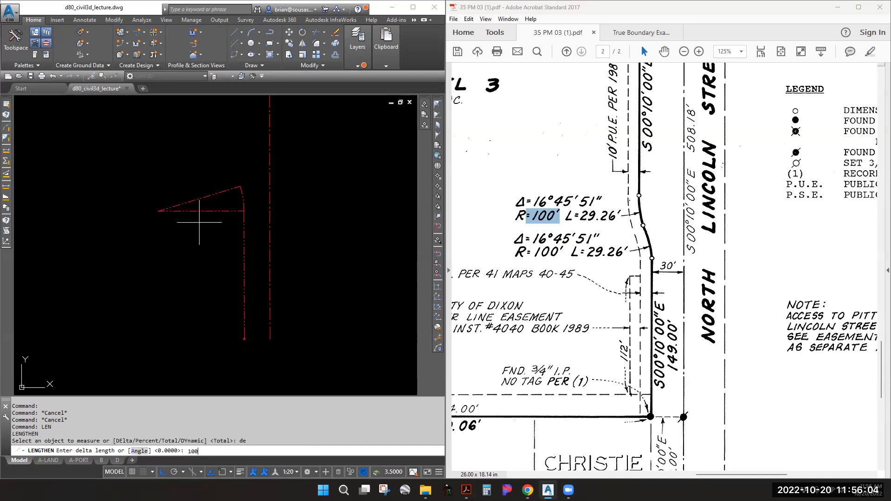
key("Return")
left_click(227, 190)
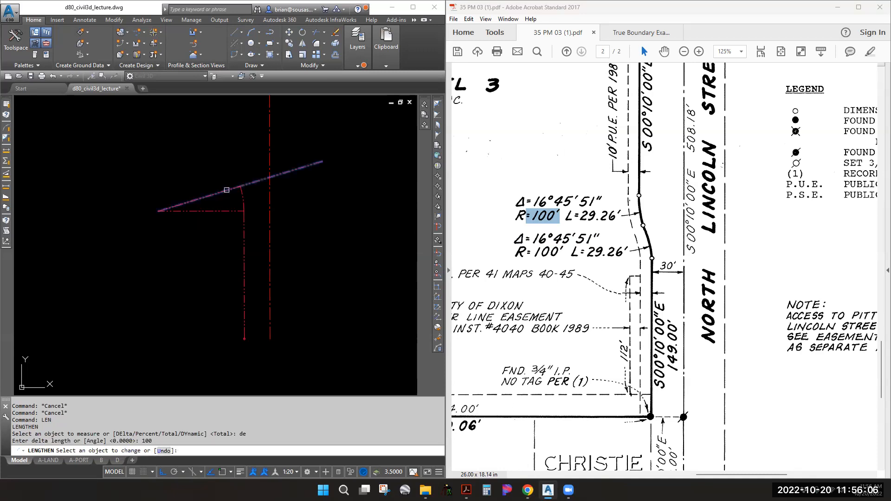
key("Return")
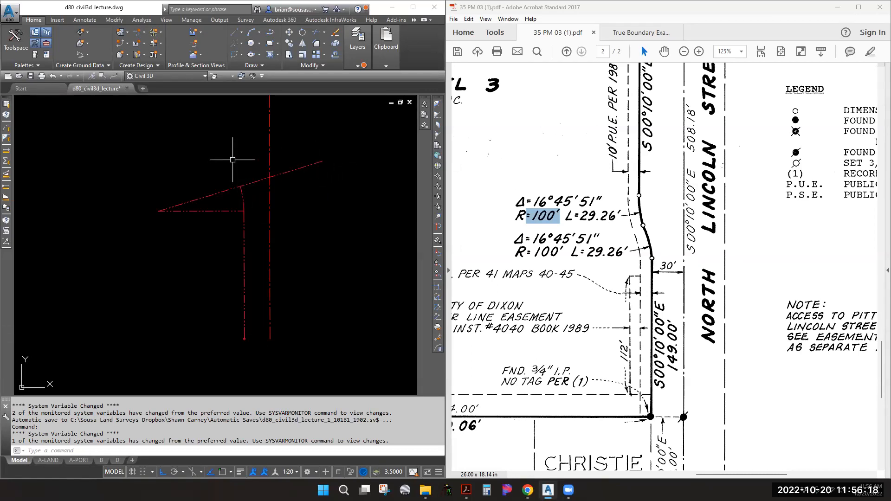
Draw a circle centred on the extended line's end, passing through the arc's endpoint
right_click(246, 188)
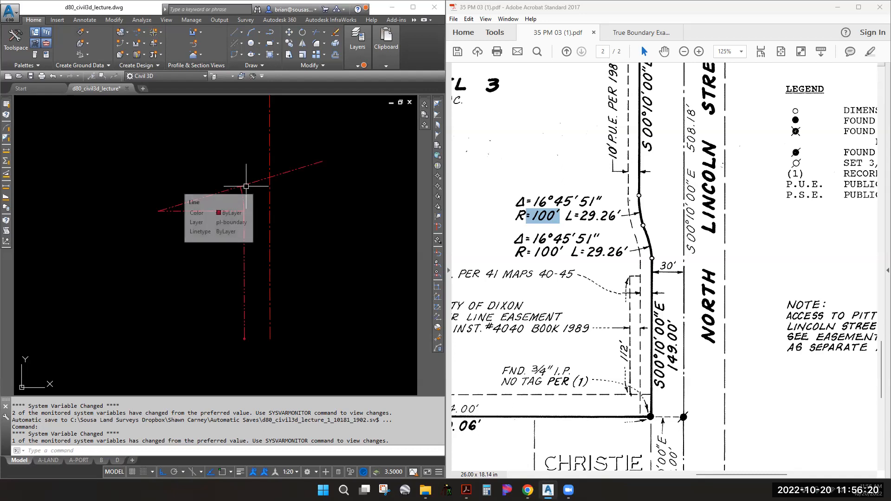
key("Escape")
key("Escape")
type("c")
key("Return")
right_click(321, 164, "shift")
left_click(353, 218)
left_click(323, 161)
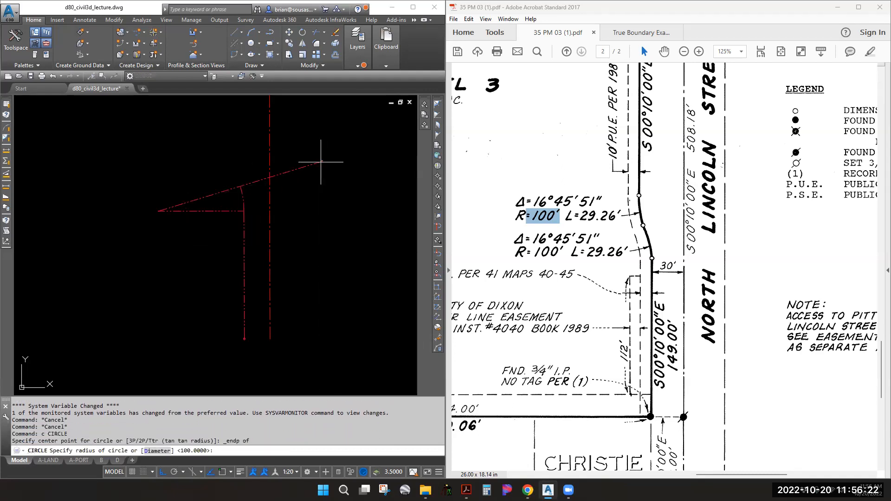
right_click(241, 187, "shift")
key("e")
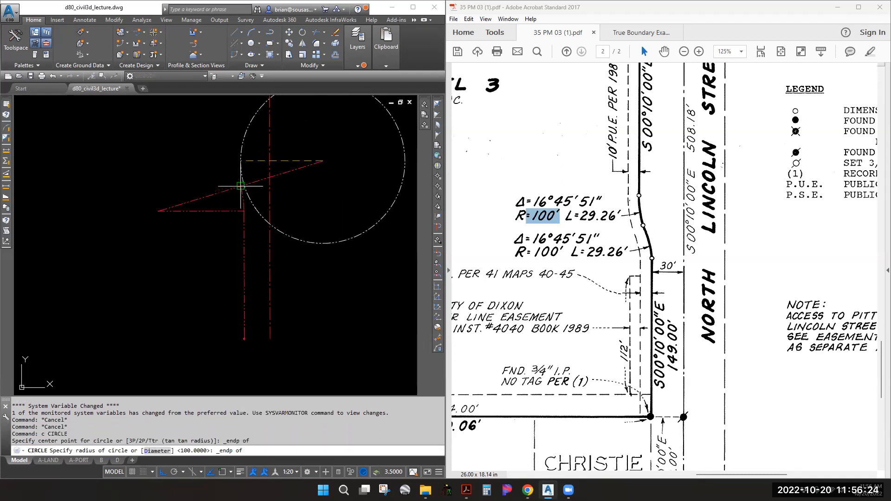
left_click(241, 187)
List the new circle to confirm its 100.0000 radius
left_click(260, 221)
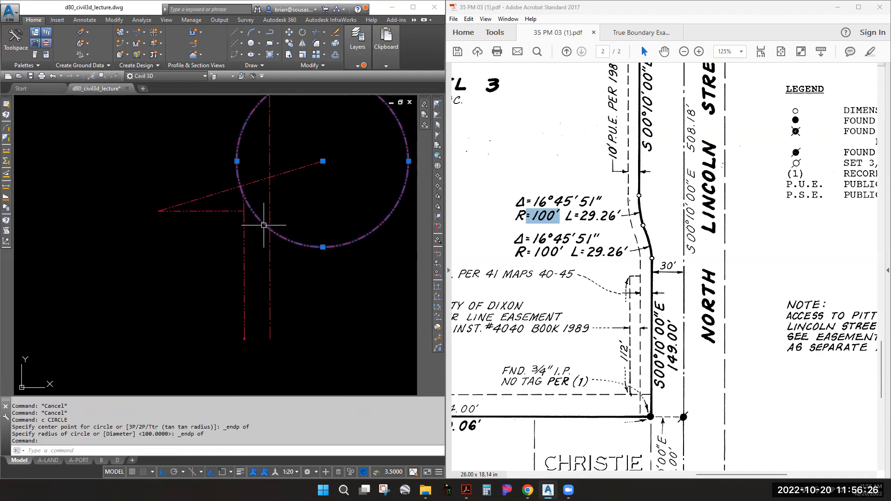
type("li")
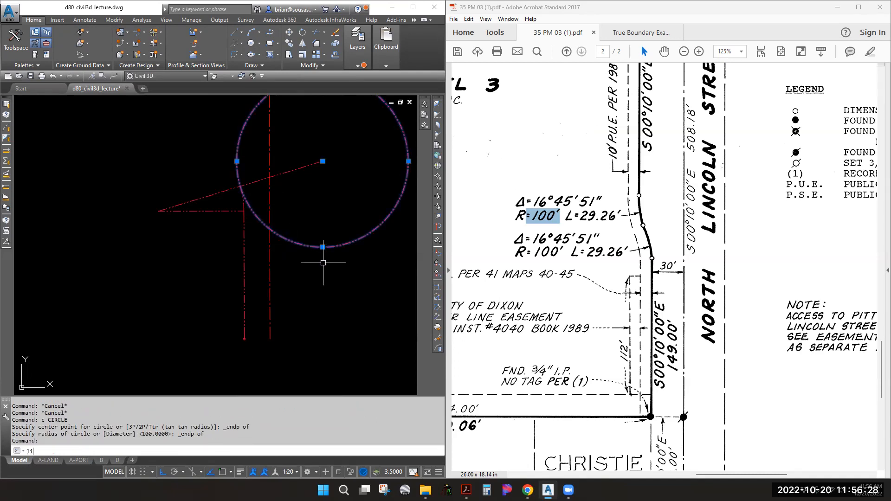
key("Return")
left_click_drag(189, 330, 160, 330)
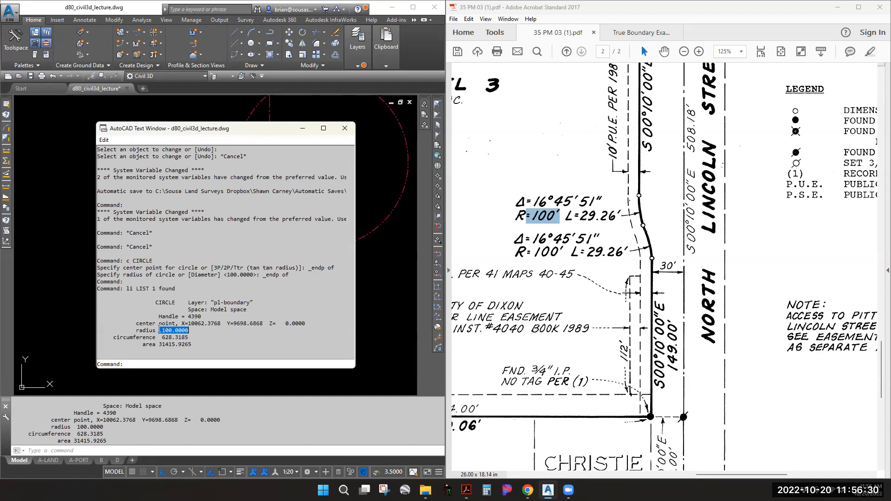
left_click(345, 128)
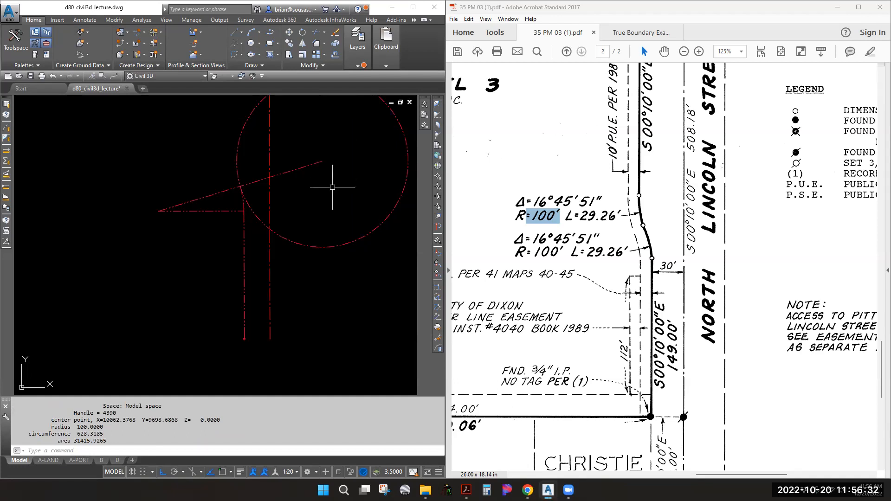
Trim the circle at the sloped line, removing its lower-right part
type("tr")
key("Return")
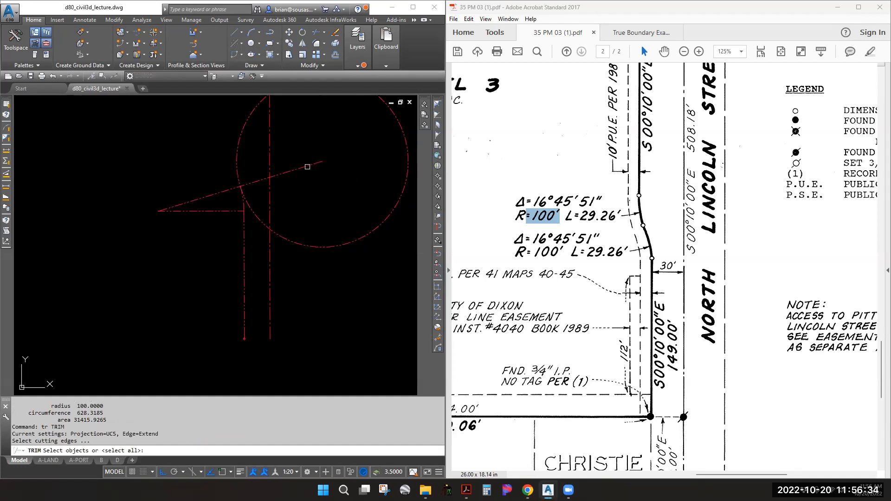
left_click(307, 164)
key("Return")
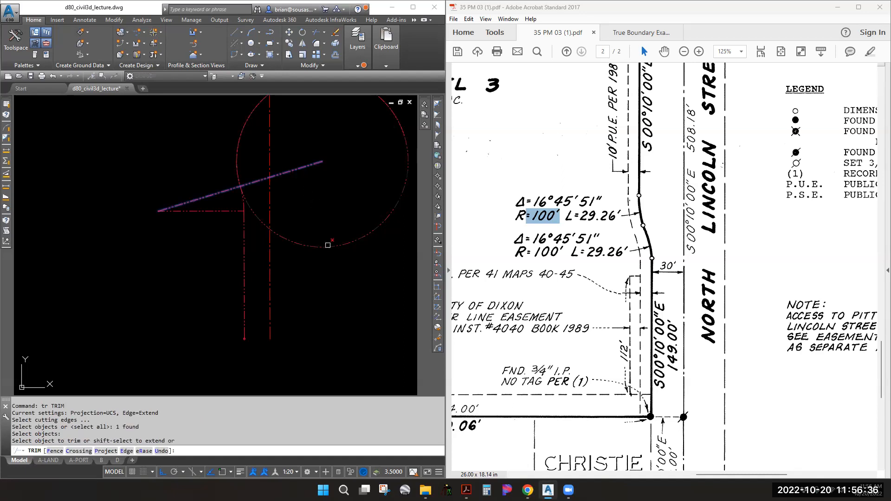
left_click(328, 246)
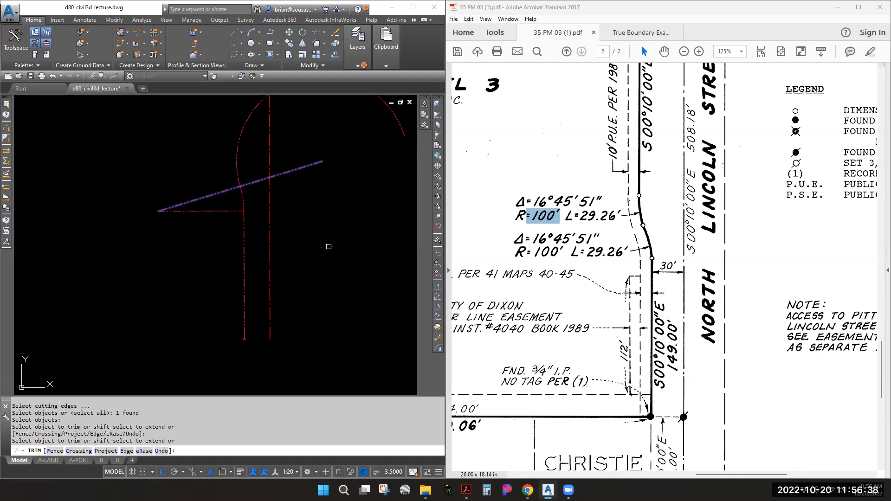
key("Escape")
Erase the sloped and horizontal construction lines
left_click(300, 168)
type("e")
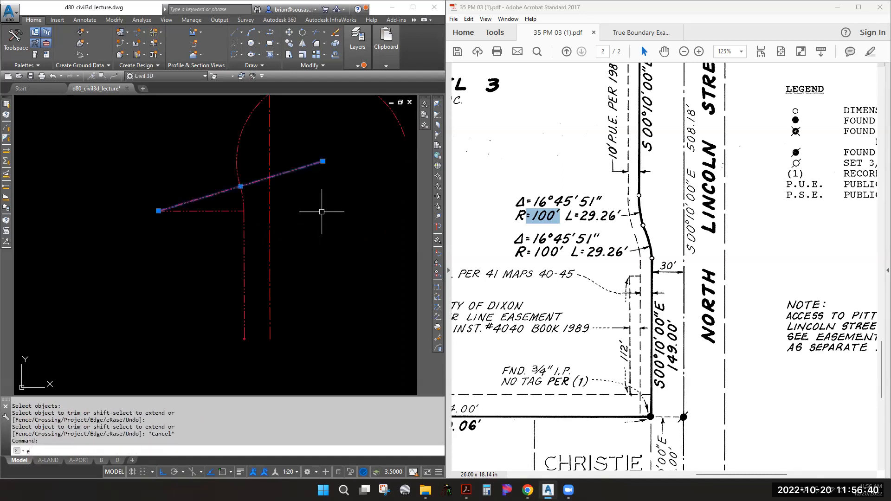
key("Return")
left_click(215, 213)
left_click(175, 187)
key("Return")
middle_click_drag(294, 169, 247, 213)
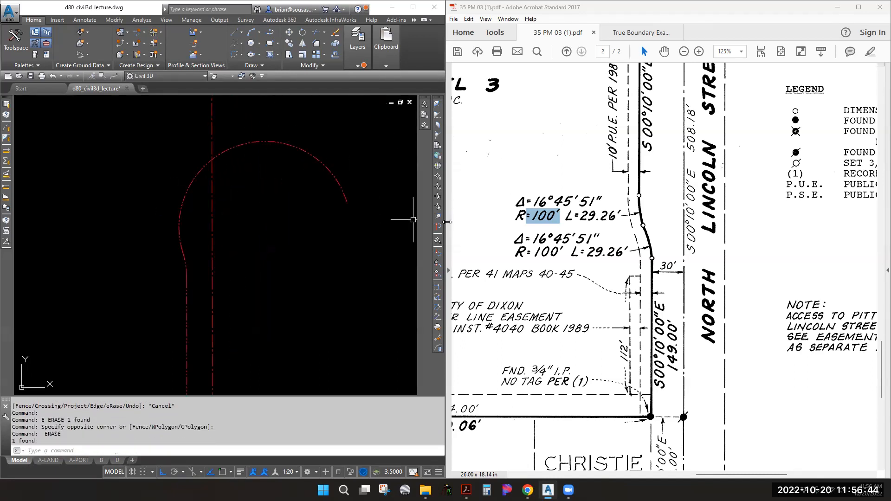
left_click_drag(602, 200, 529, 203)
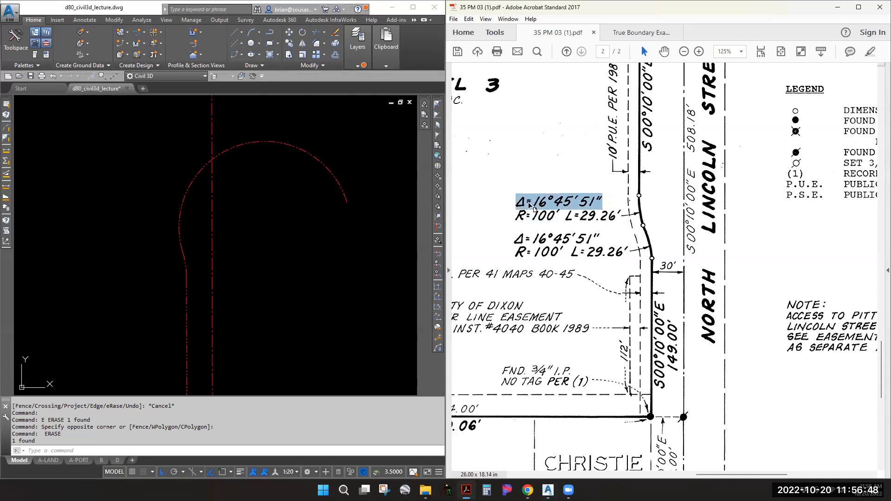
Shorten the red reverse arc with LENGTHEN to a total angle of 16°45'51"
left_click(260, 184)
key("Escape")
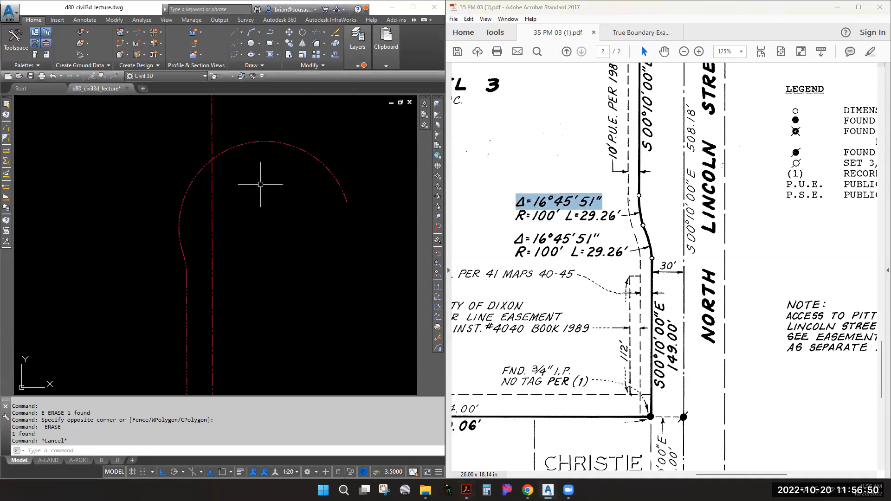
type("len")
key("Return")
type("t")
key("Return")
type("a")
key("Return")
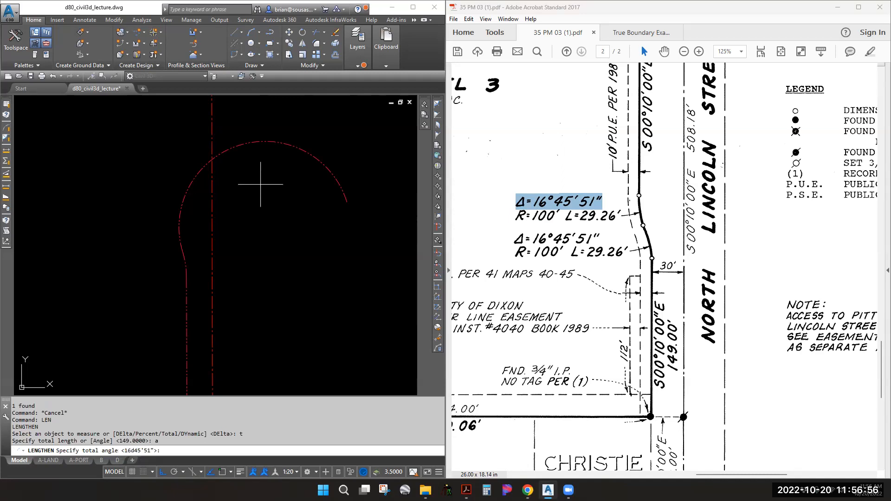
type("16d45'51")
key("Return")
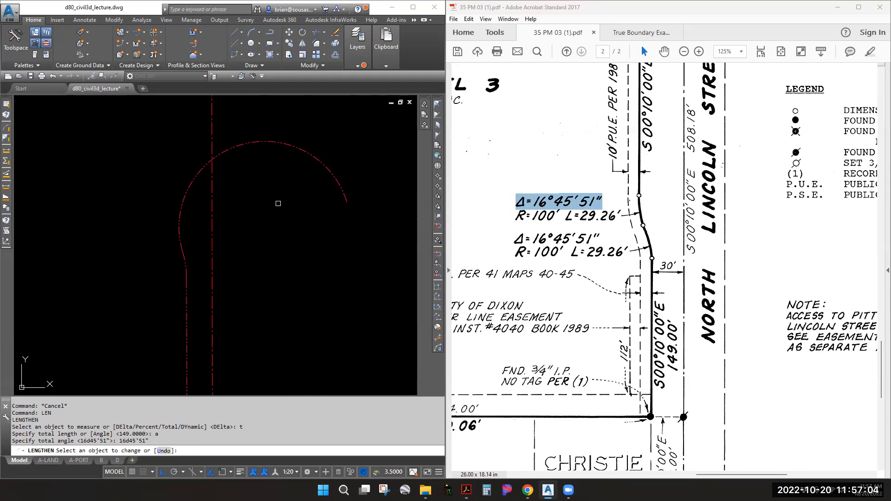
left_click(344, 196)
key("Escape")
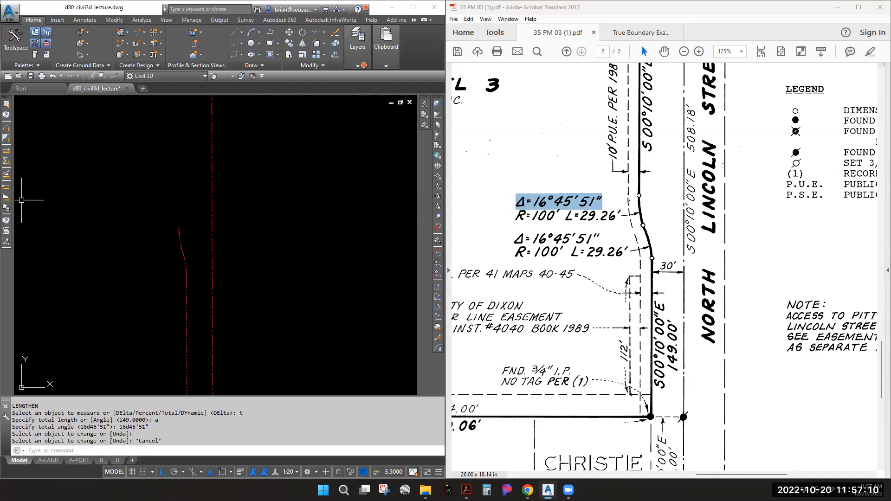
Verify the arc with CGLIST: radius 100', delta 16°45'51", length 29.259'
type("cglist")
key("Return")
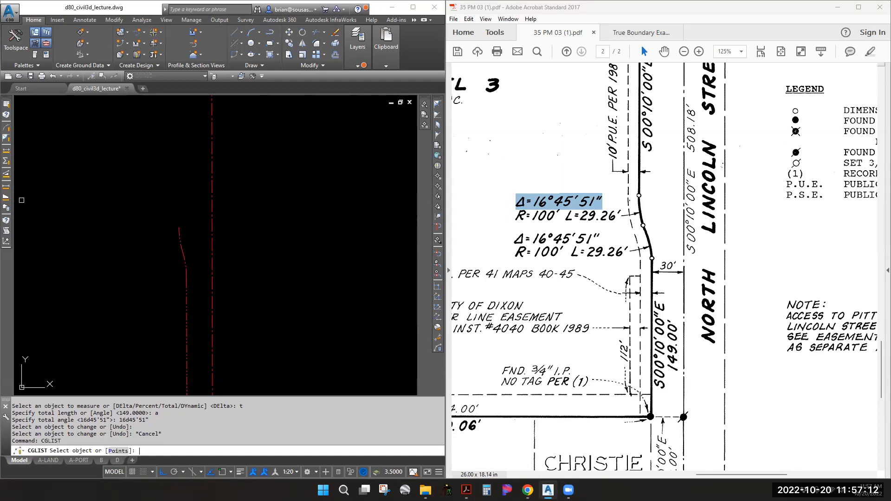
left_click(178, 232)
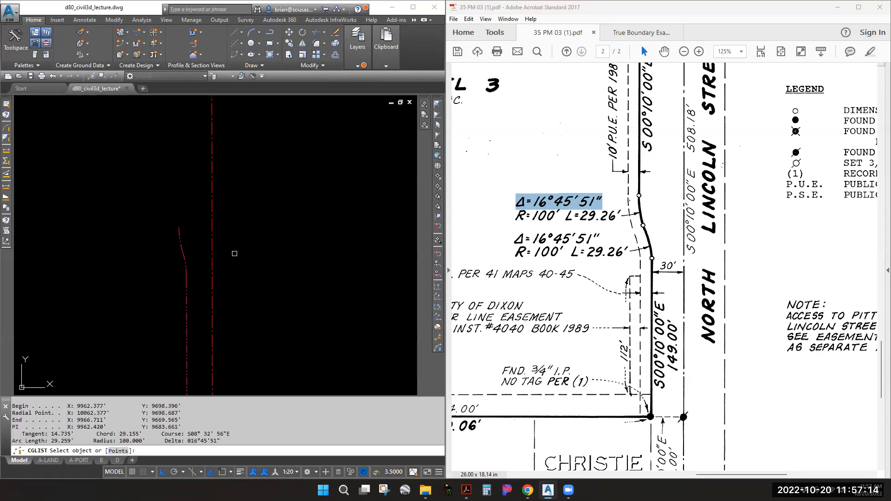
left_click_drag(224, 442, 41, 439)
key("Escape")
Scroll the map PDF and pan and zoom the drawing to inspect the boundary lines
left_click(661, 130)
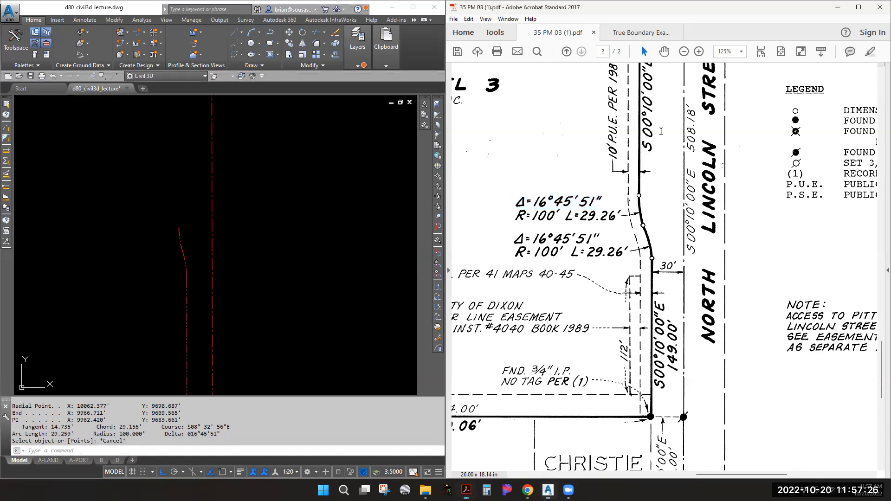
scroll(673, 275, "up", 5)
scroll(672, 275, "down", 1)
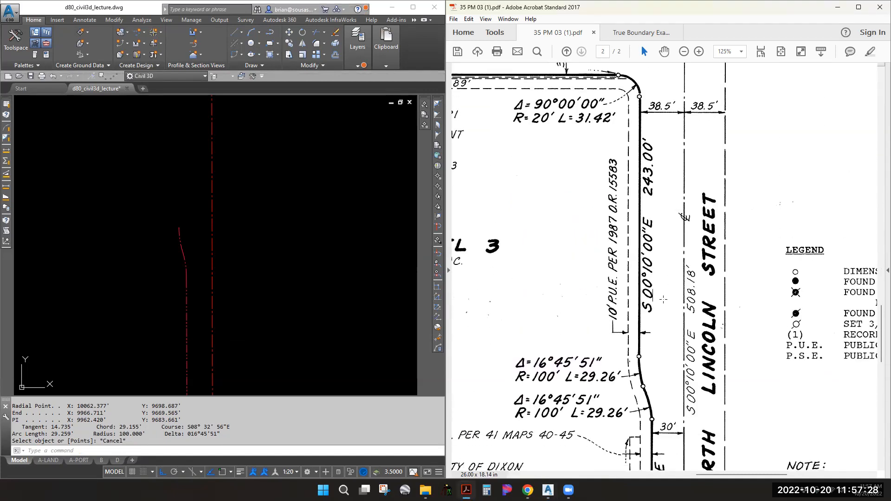
left_click(176, 235)
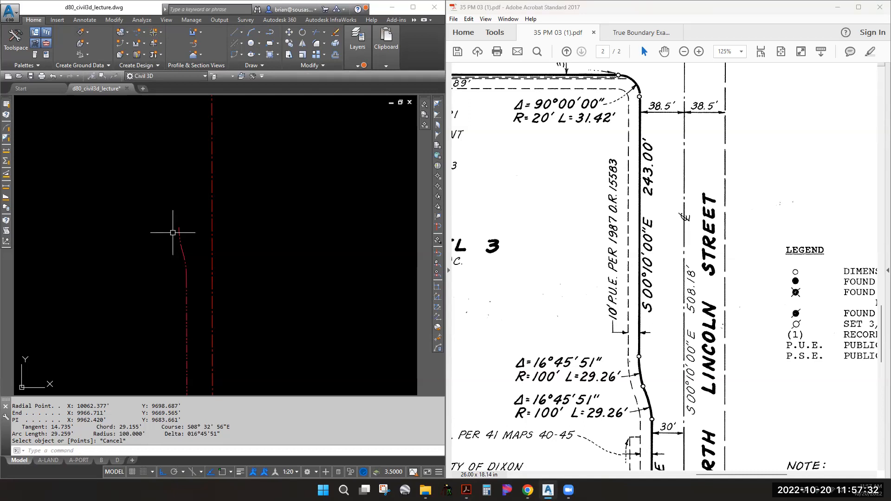
scroll(185, 225, "down", 3)
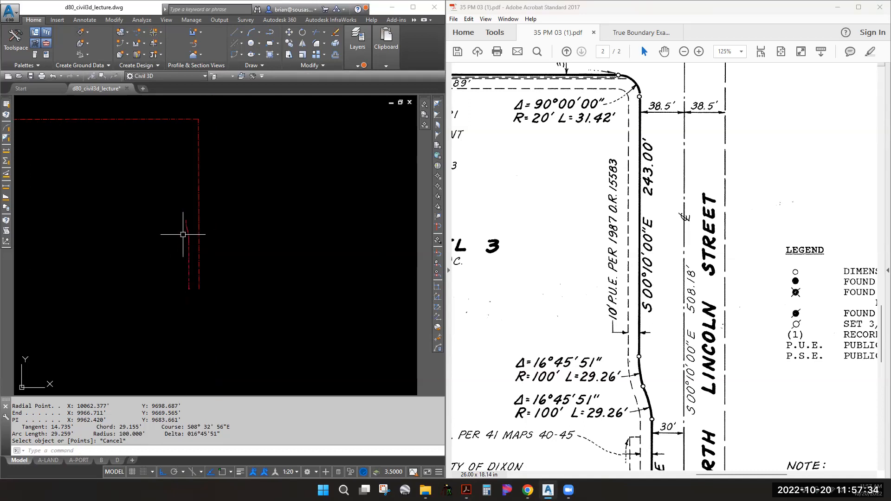
scroll(190, 234, "up", 2)
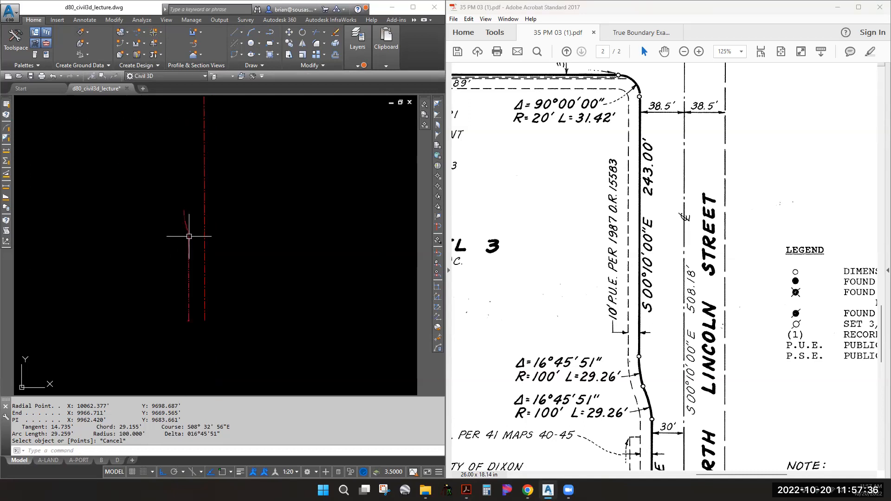
scroll(147, 213, "down", 3)
middle_click_drag(296, 235, 177, 235)
scroll(257, 227, "up", 1)
scroll(257, 227, "up", 3)
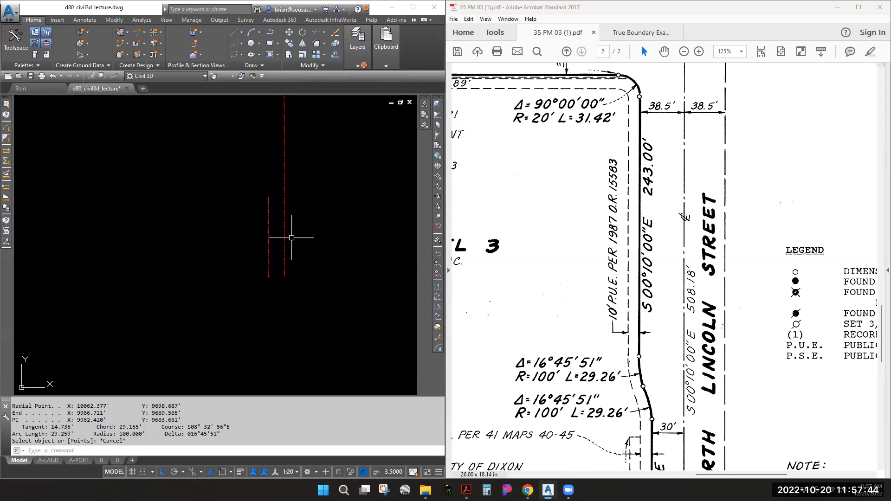
type("curve")
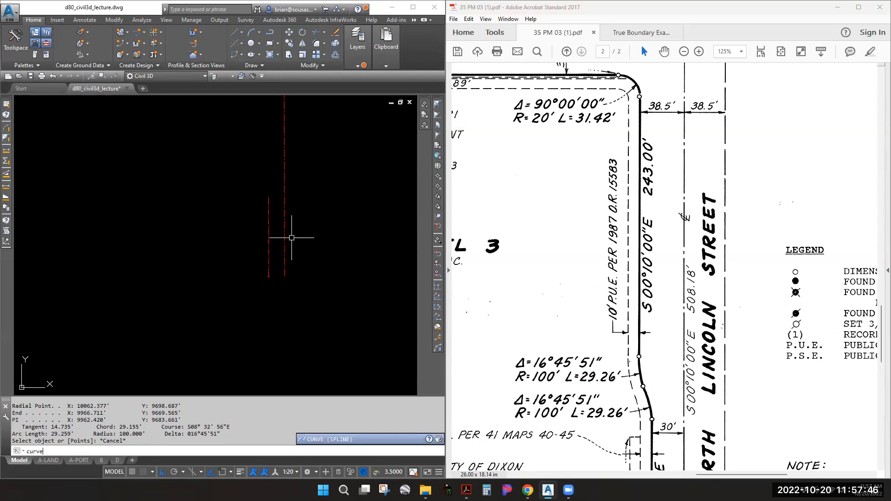
type("from")
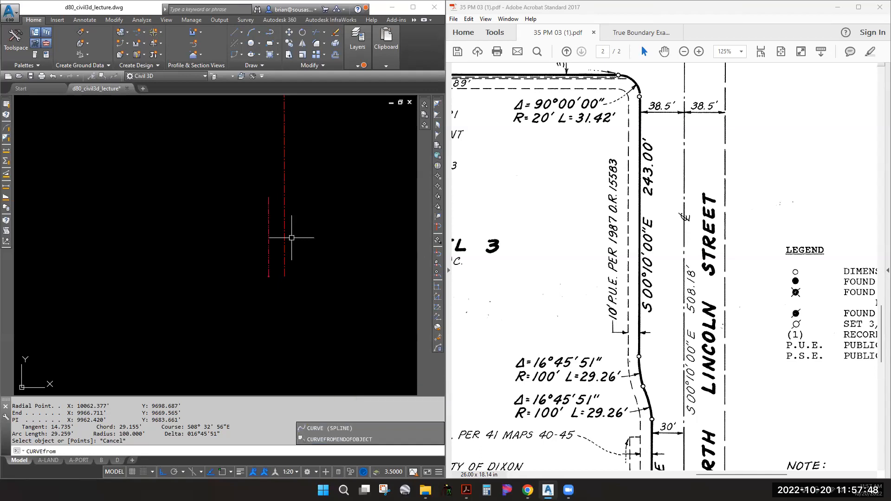
Draw a curve from the short red line's end with radius -100 and delta 16°45'51" (16.4551)
key("Up")
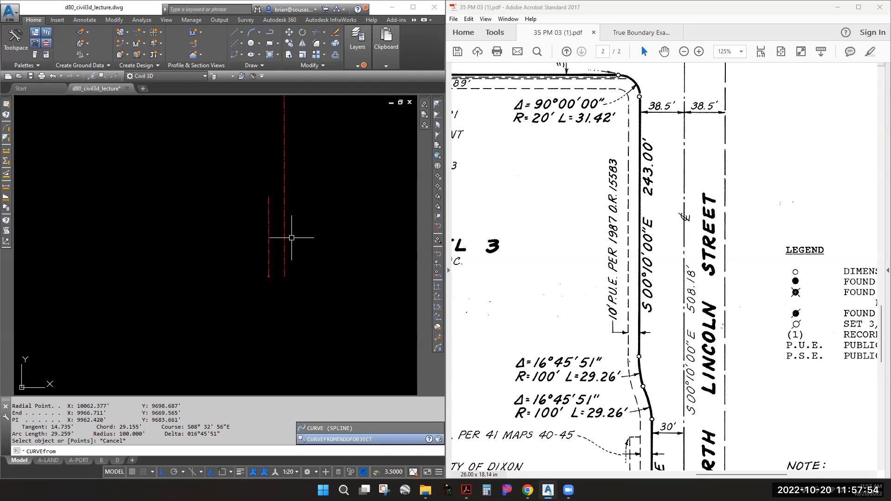
key("Return")
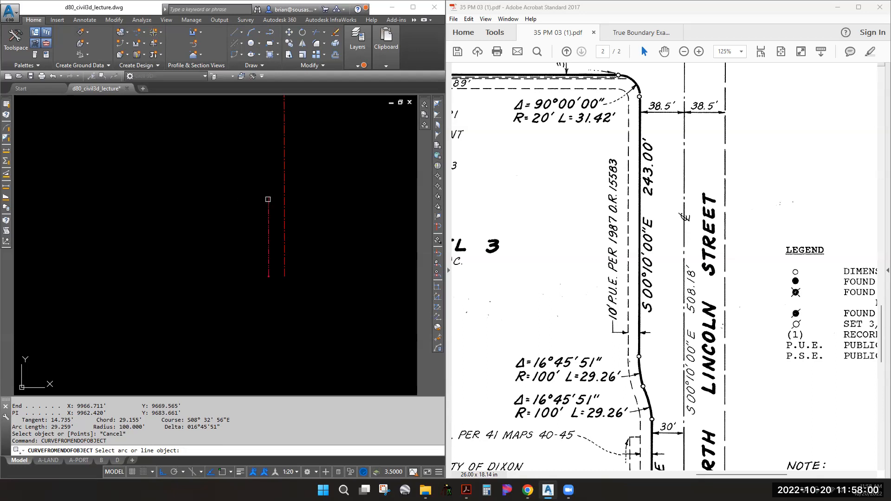
left_click(267, 199)
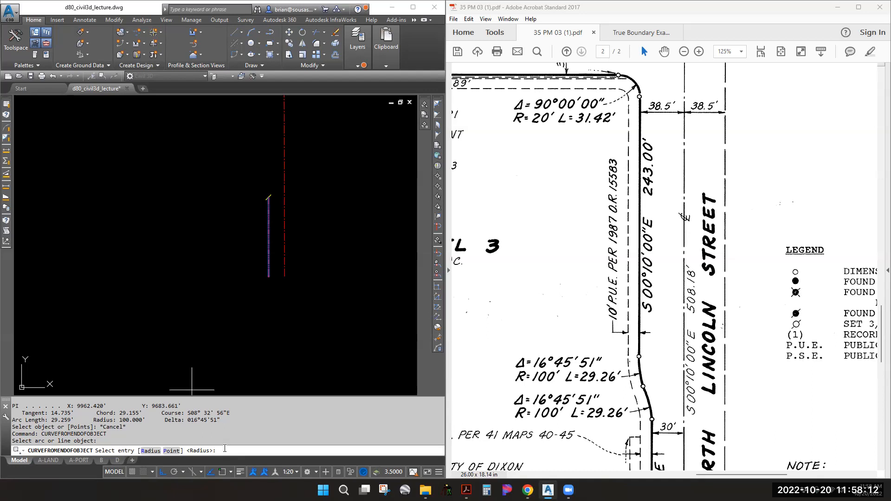
left_click(696, 307)
scroll(696, 308, "down", 4)
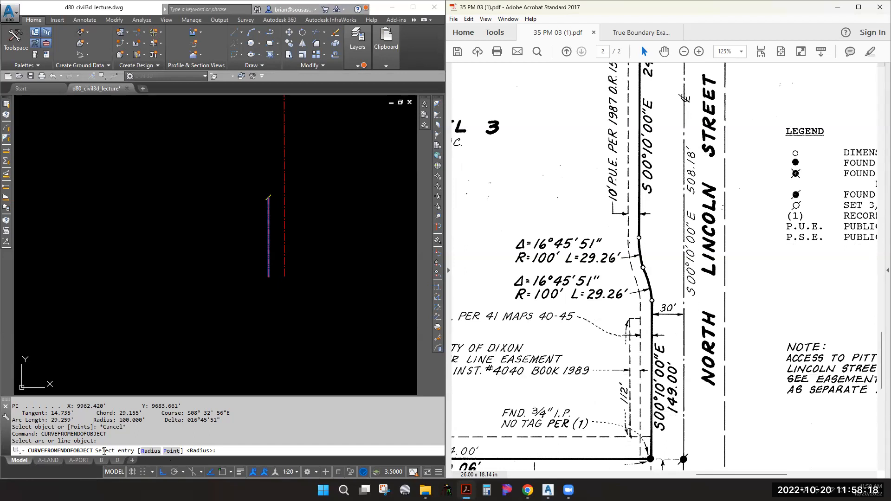
left_click(226, 450)
key("Return")
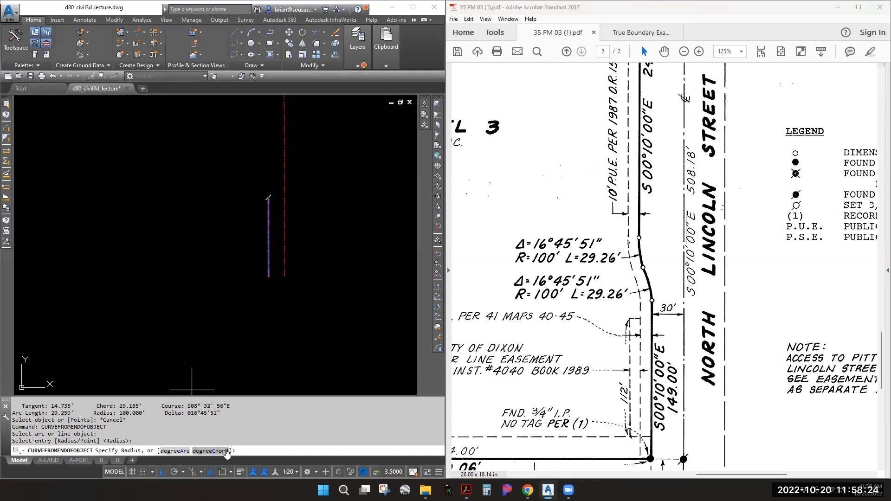
type("-100")
key("Return")
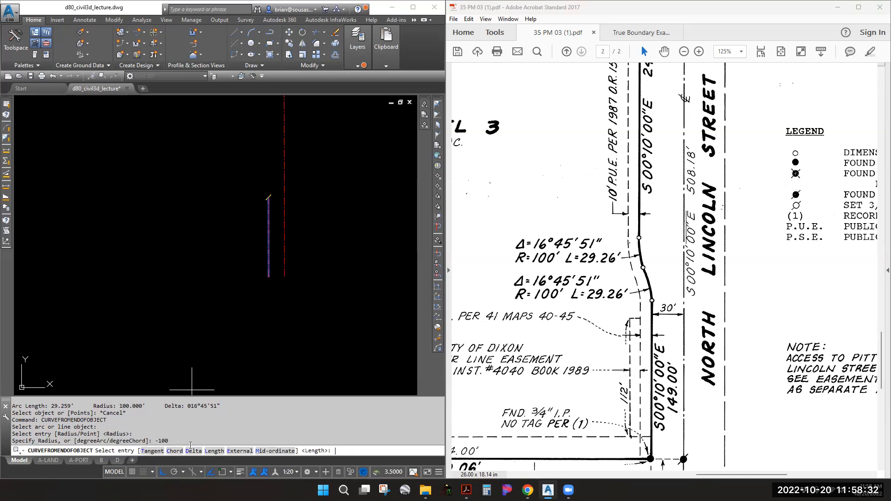
type("d")
key("Return")
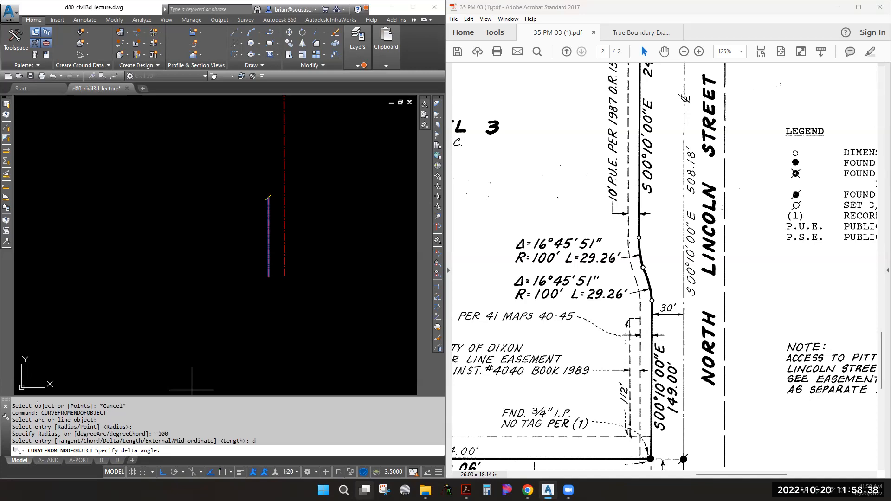
type("16.4551")
key("Return")
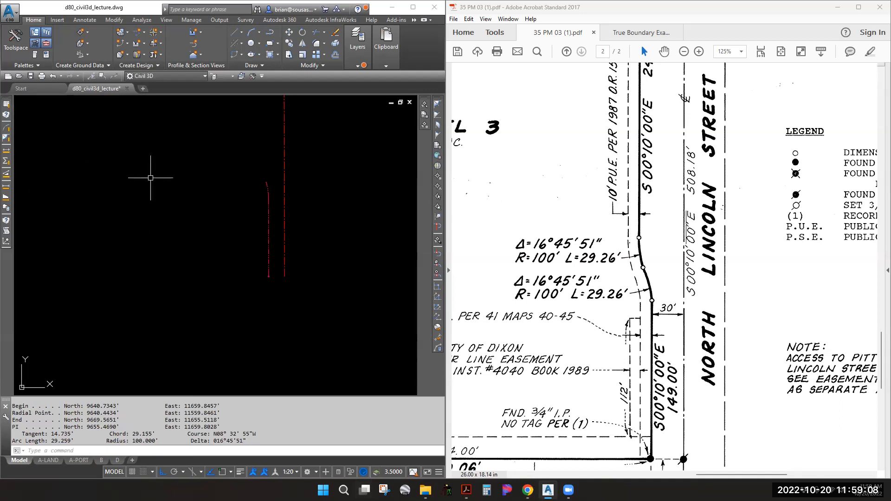
type("cglist")
key("Return")
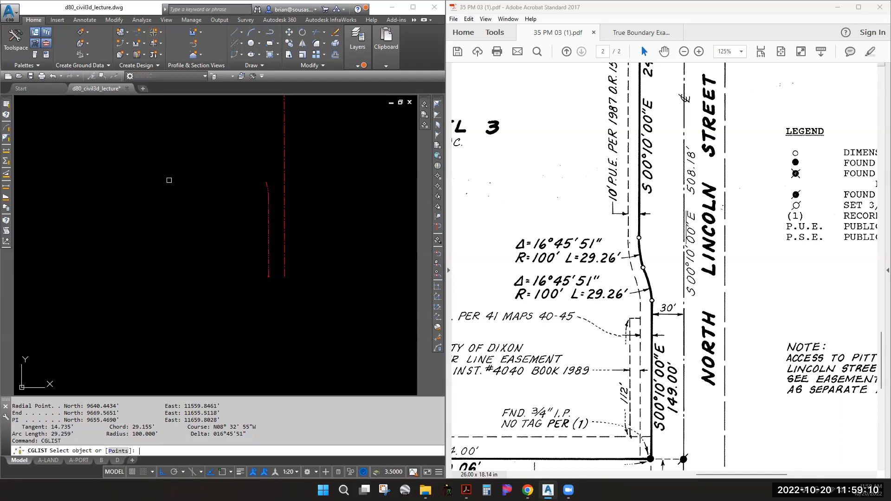
left_click(268, 185)
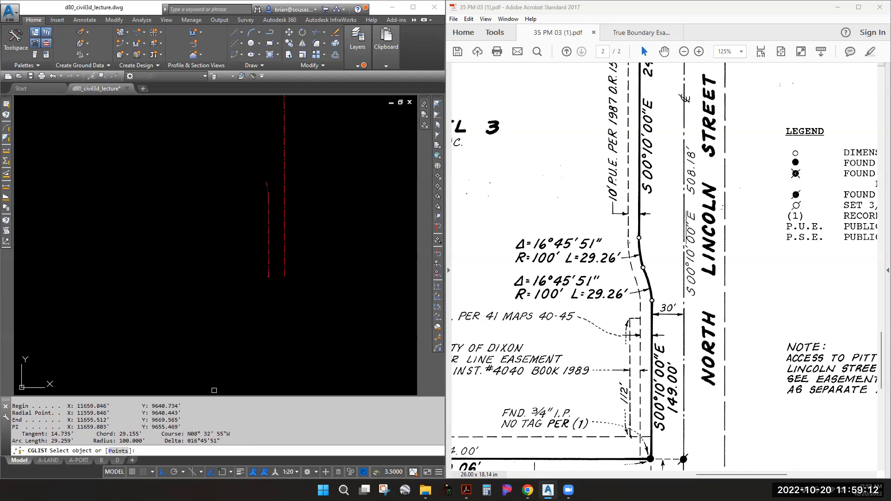
left_click_drag(225, 442, 19, 433)
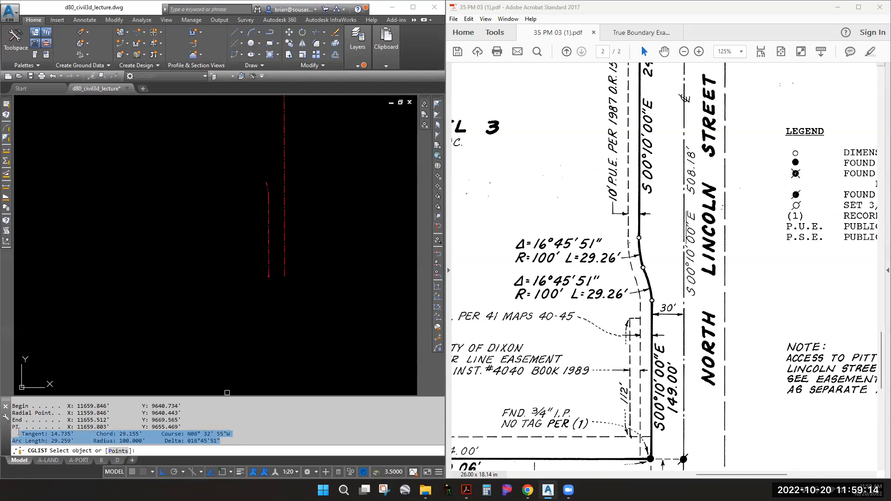
key("ctrl+c")
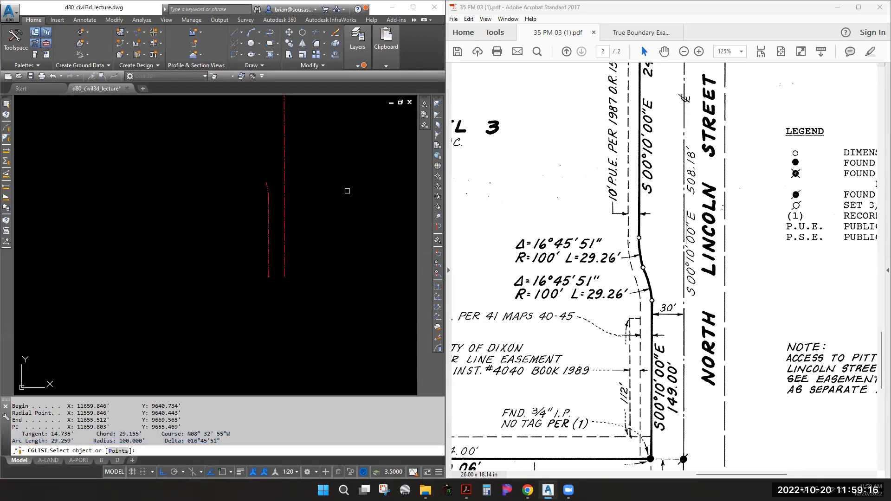
key("Escape")
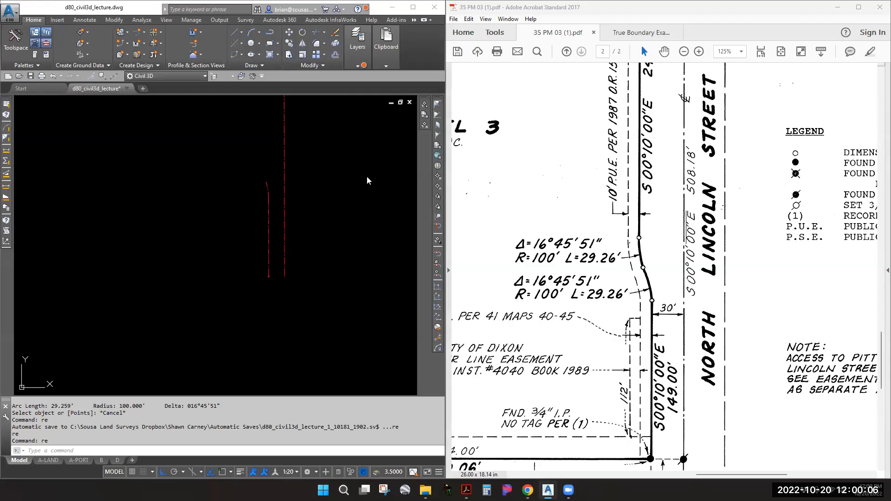
Browse the Draw Lines and Curves dropdowns without choosing an option
left_click(241, 34)
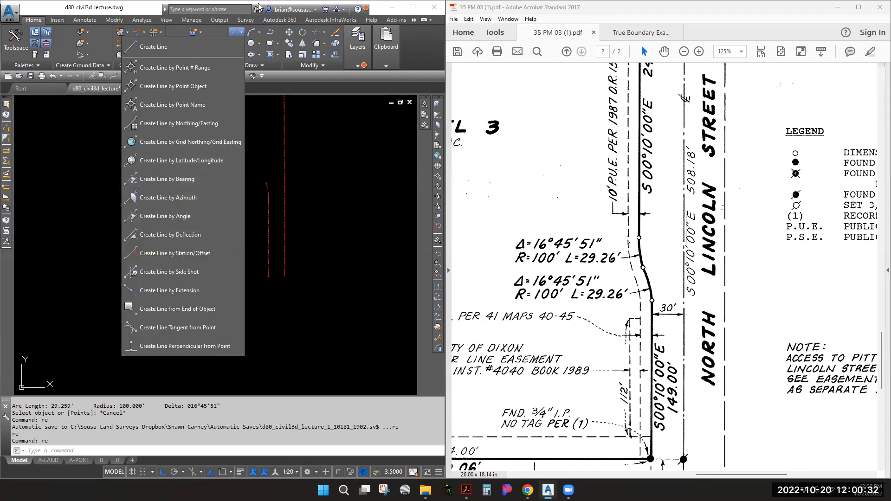
left_click(124, 5)
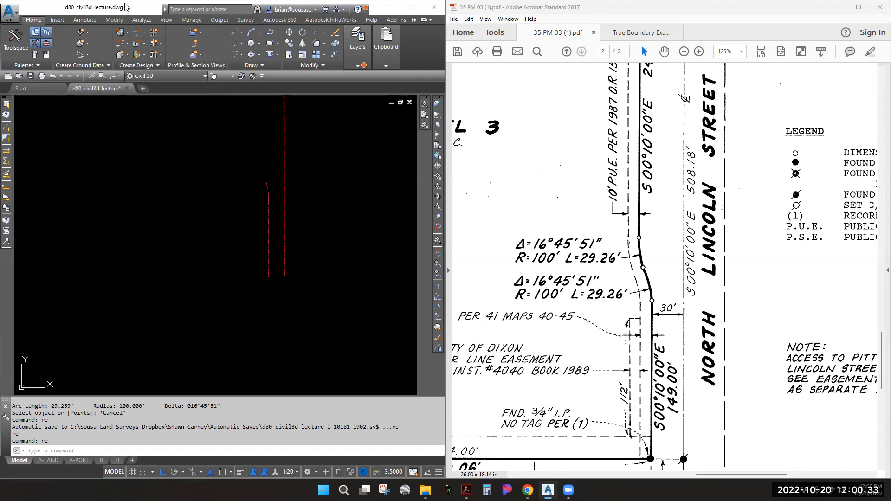
left_click(242, 53)
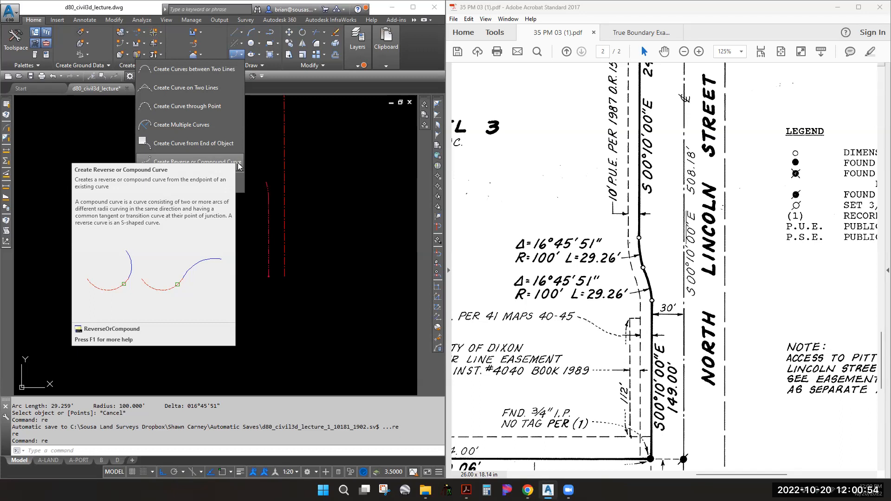
Sketch a PLINE with a straight segment and two reversing arcs beside the right-of-way lines
key("Escape")
key("Escape")
key("Escape")
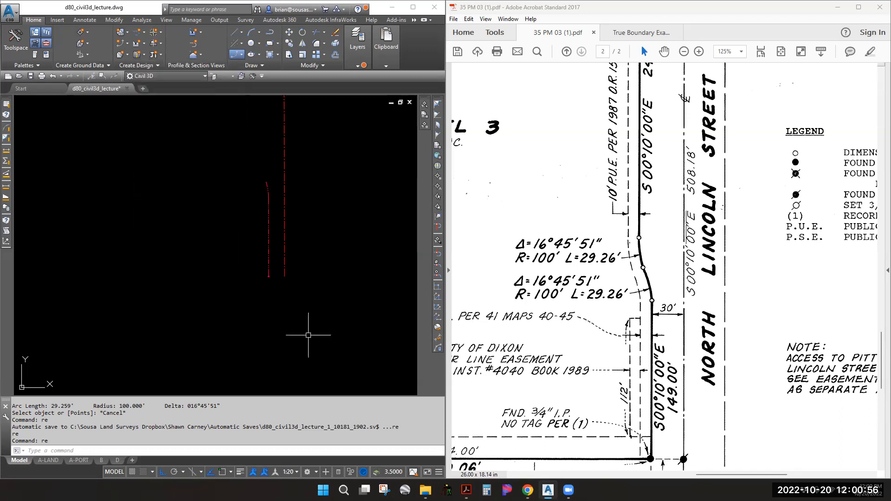
type("pl")
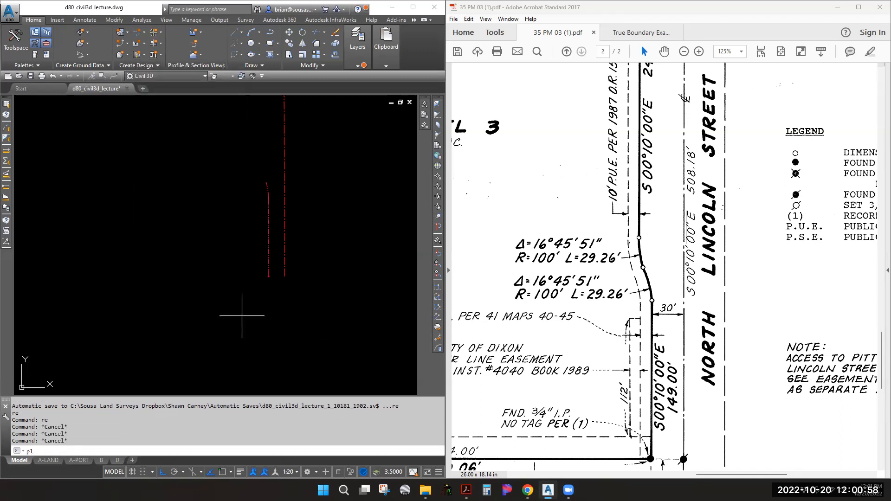
key("Return")
left_click(121, 323)
key("F8")
left_click(153, 253)
type("a")
key("Return")
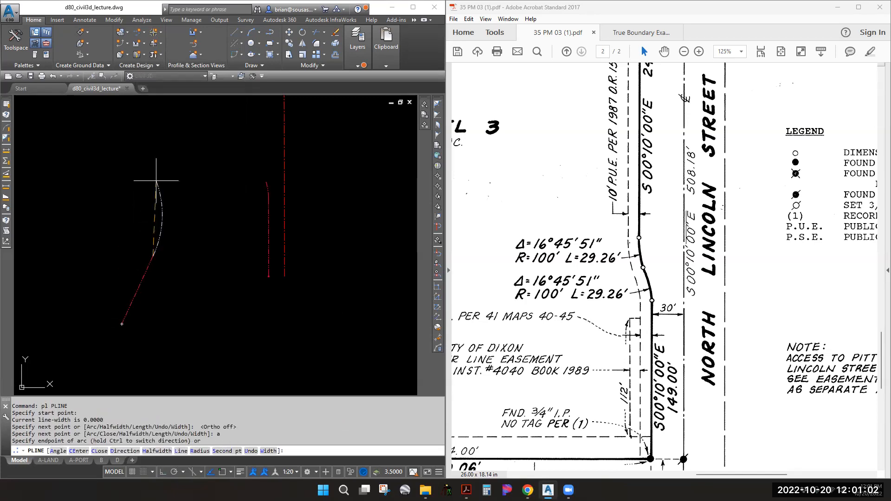
left_click(124, 162)
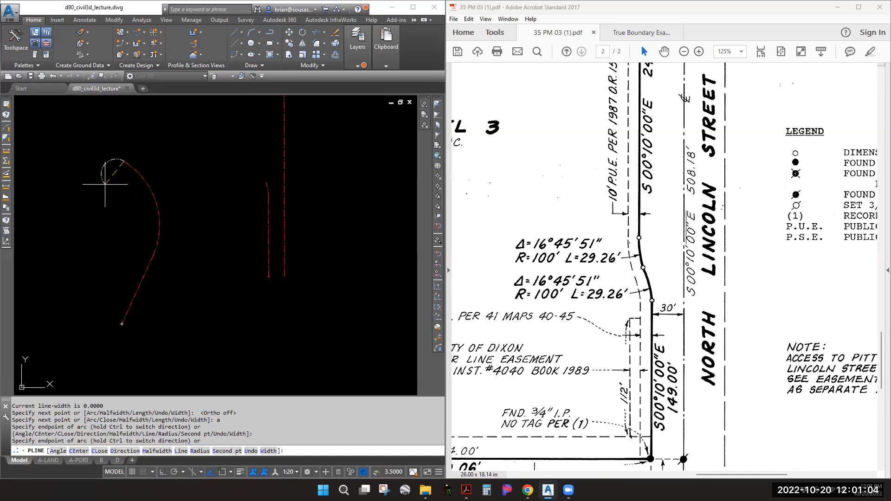
left_click(105, 184)
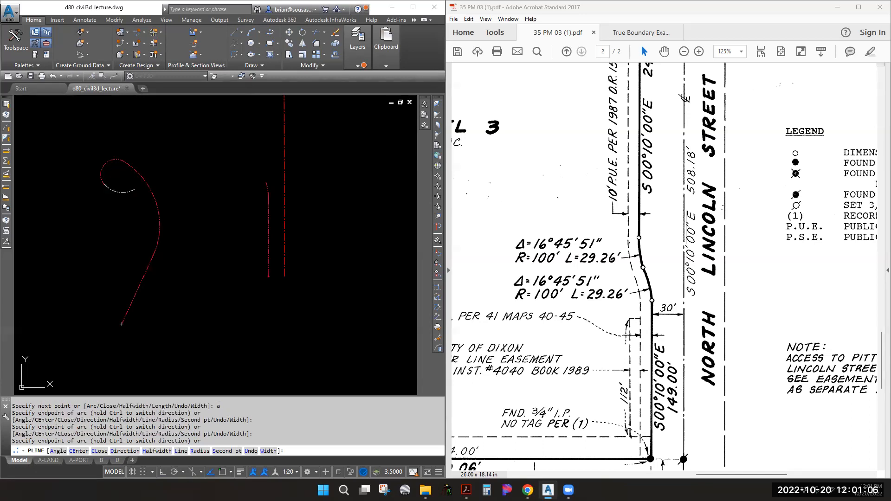
key("Escape")
Explode the sketch polyline and erase its lower straight segment
left_click(138, 171)
type("x")
key("Return")
type("e")
key("Return")
left_click(155, 298)
left_click(106, 284)
key("Return")
Select the two arcs, then start a LINE at the large arc's centre with Center snap
left_click(146, 182)
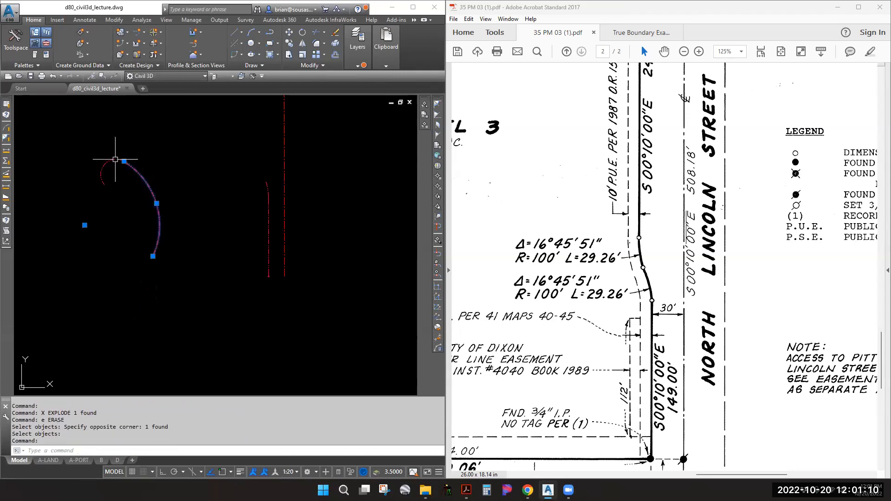
left_click(108, 162)
scroll(132, 223, "up", 2)
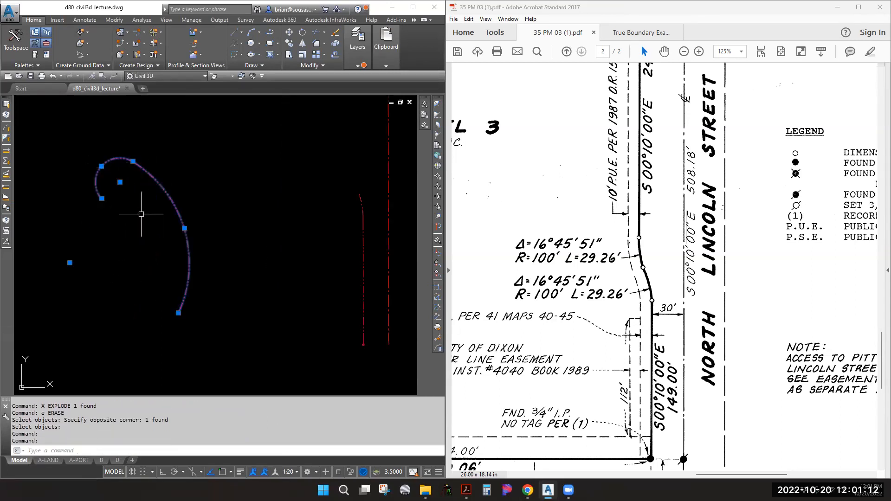
key("Escape")
left_click(162, 194)
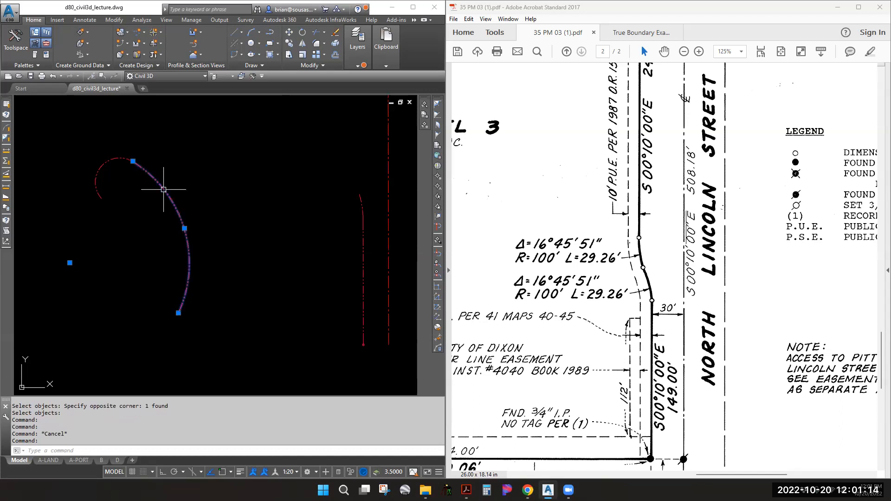
key("Escape")
key("Escape")
type("l")
key("Return")
right_click(161, 185, "shift")
key("c")
left_click(161, 184)
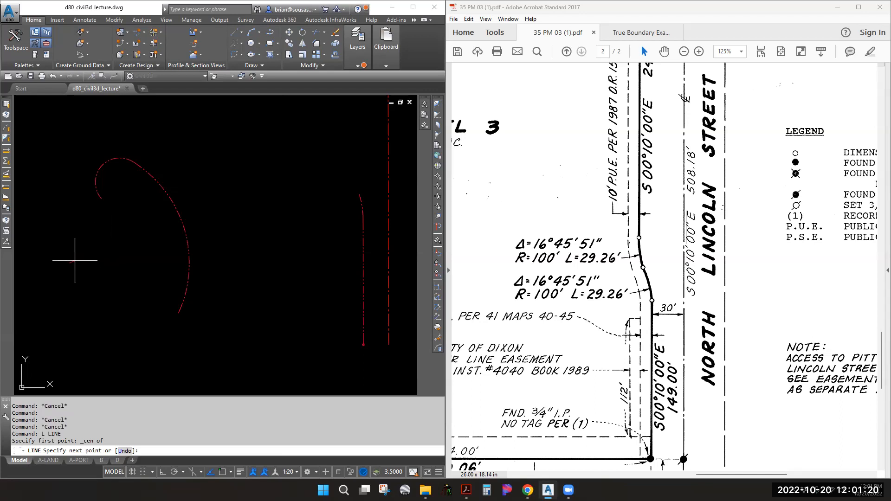
Draw a radial line from the large arc's centre to the small arc's centre using Center snap
key("Escape")
key("Escape")
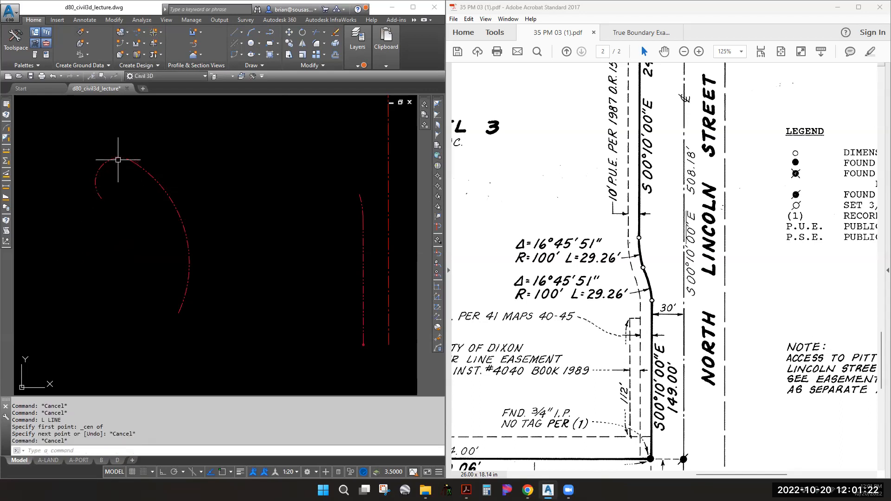
key("space")
right_click(120, 158, "shift")
key("c")
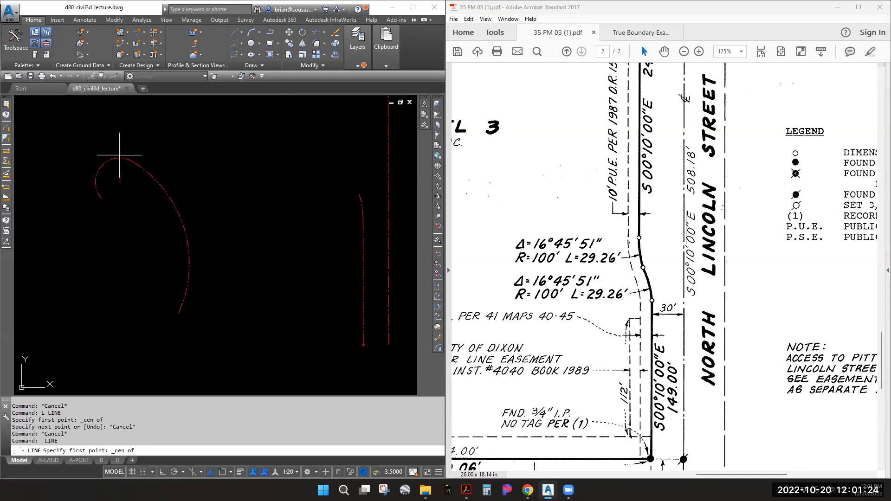
left_click(120, 156)
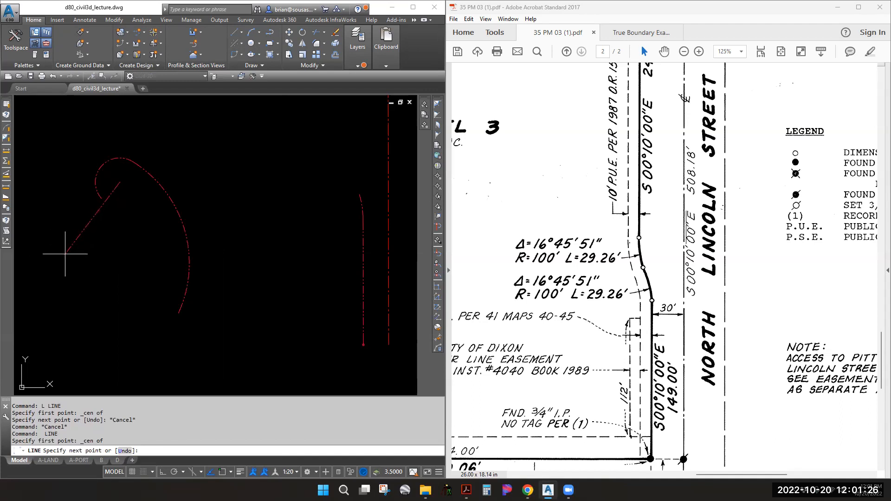
key("Escape")
key("Escape")
type("l")
key("space")
right_click(165, 194, "shift")
key("c")
left_click(164, 188)
right_click(165, 188, "shift")
key("c")
left_click(114, 157)
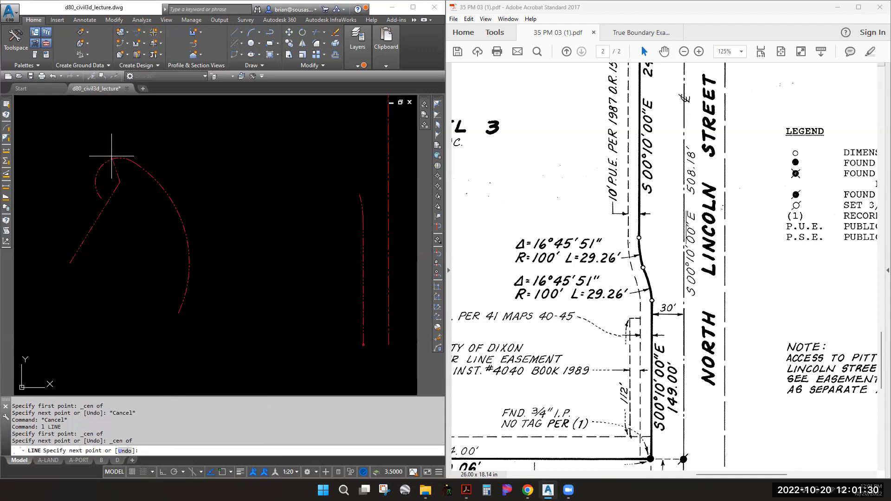
key("Escape")
key("Escape")
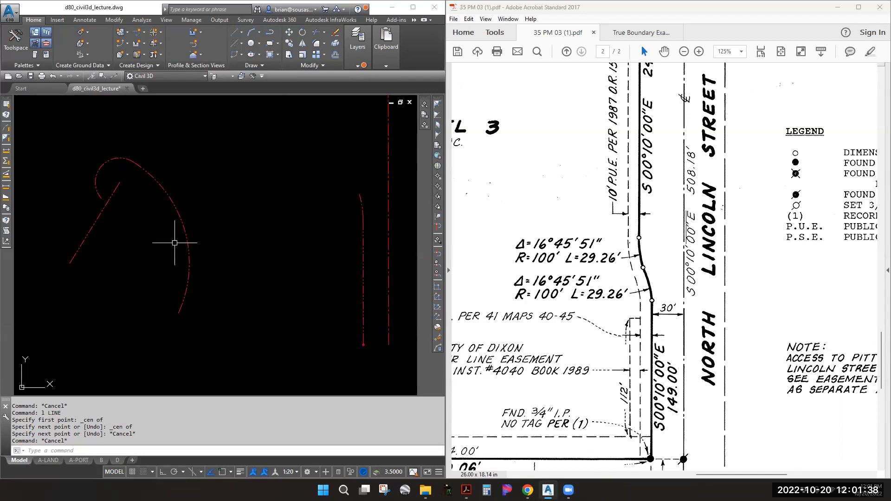
Sketch a second polyline with a straight segment and two reversing arcs
scroll(175, 224, "down", 3)
key("Escape")
type("p")
key("Return")
scroll(137, 314, "up", 4)
key("Escape")
type("pl")
key("Return")
left_click(143, 335)
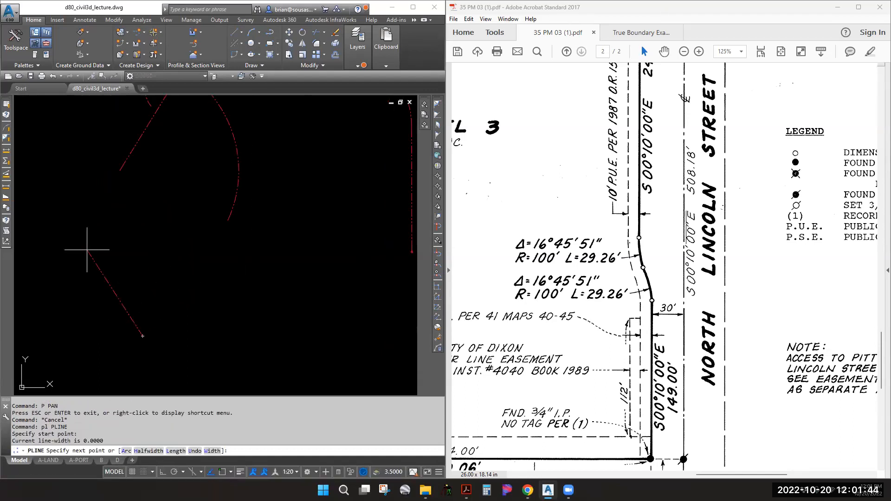
left_click(87, 250)
type("a")
key("Return")
left_click(96, 151)
middle_click_drag(64, 112, 87, 175)
left_click(87, 167)
key("Escape")
Explode the second sketch, erase its straight end segment, and start a line at the arc centre
left_click(122, 321)
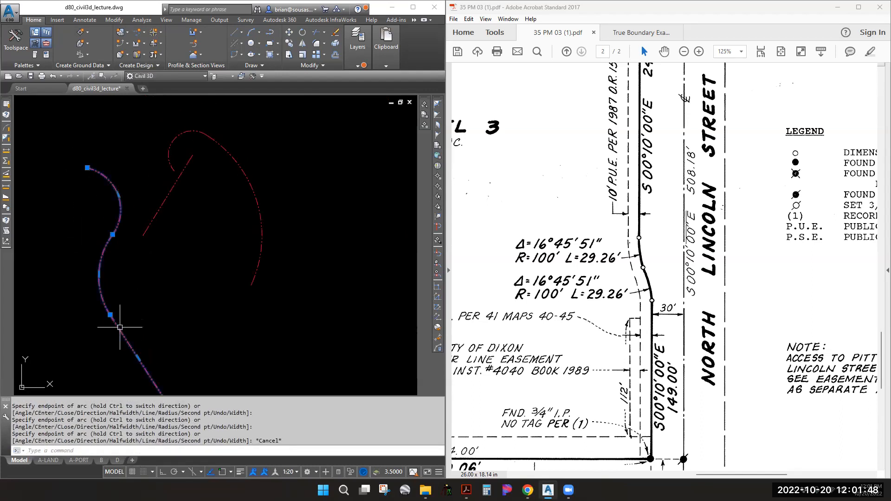
type("x")
key("Return")
left_click(124, 333)
type("e")
key("Return")
type("l")
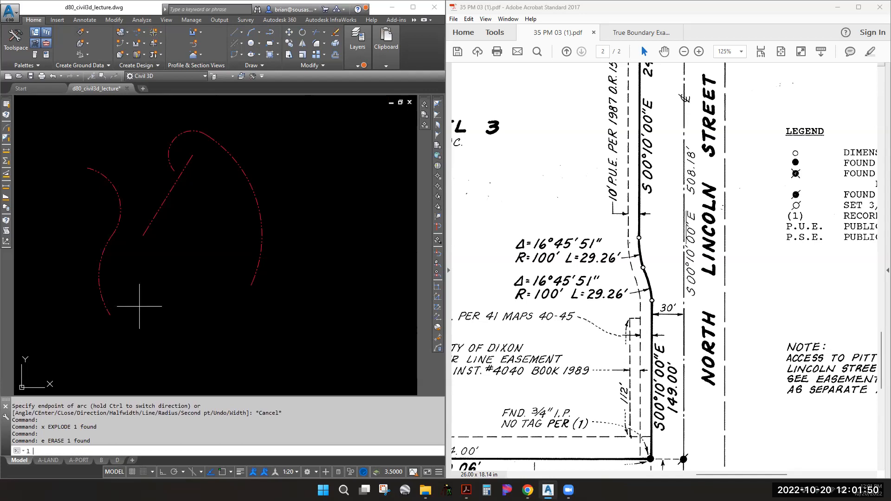
key("Return")
right_click(119, 289, "shift")
left_click(139, 184)
left_click(98, 286)
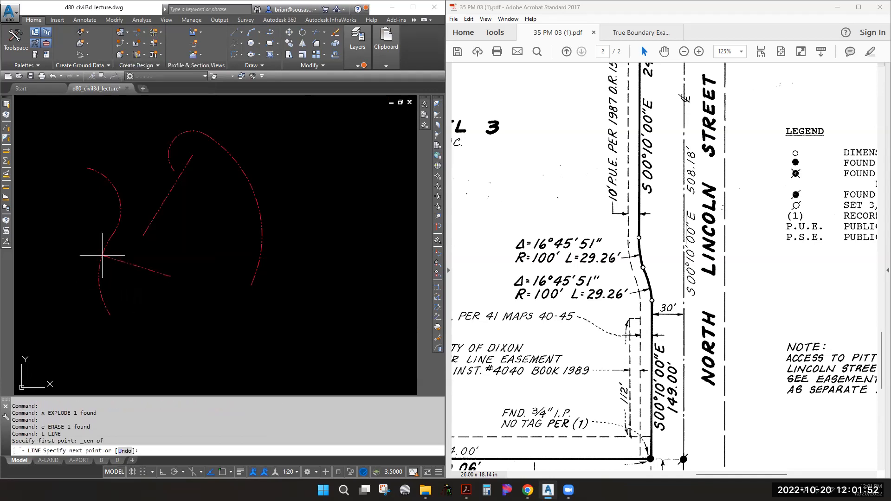
Draw small circles at the two arc centres using Center snap
key("Escape")
key("Escape")
key("Escape")
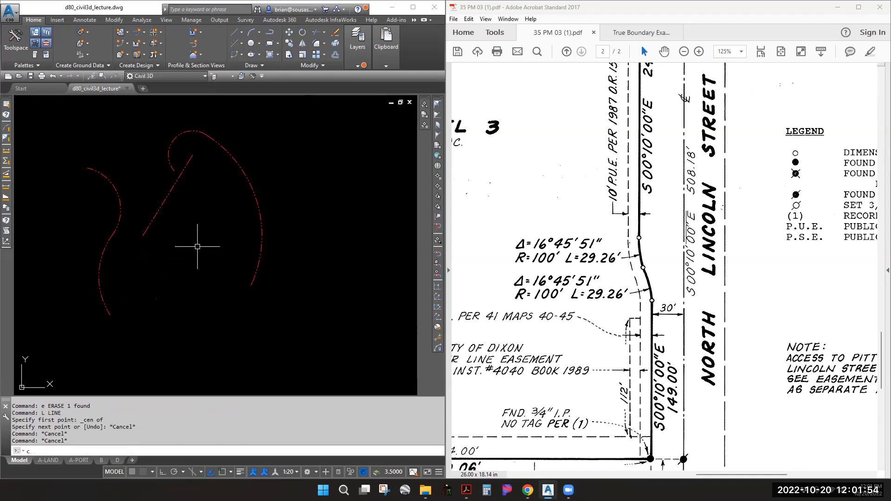
type("c")
key("Return")
right_click(107, 297, "shift")
key("c")
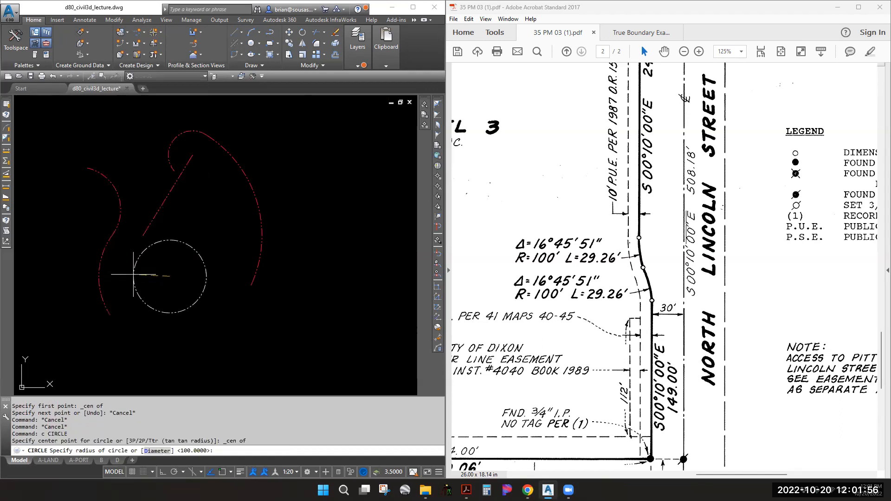
left_click(175, 269)
key("space")
key("shift+c")
left_click(112, 187)
left_click(87, 205)
key("Escape")
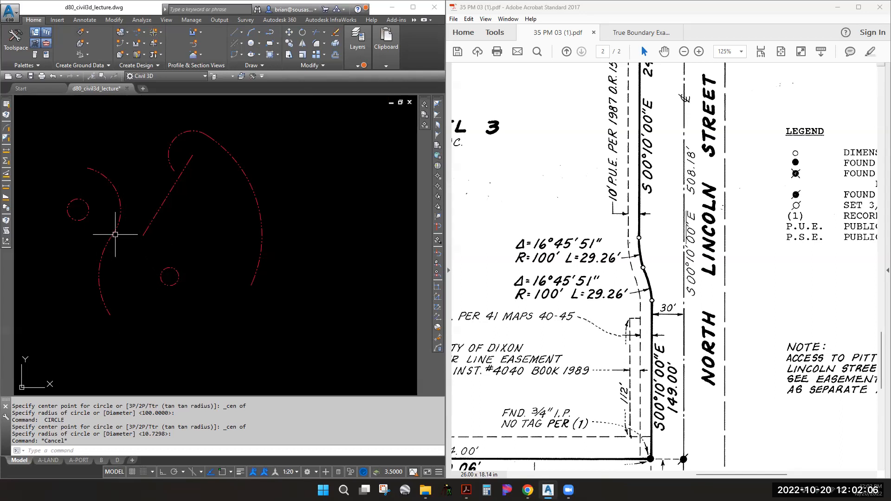
Window-select and erase all seven sketch objects, leaving the traced curve and right-of-way lines
left_click(264, 134)
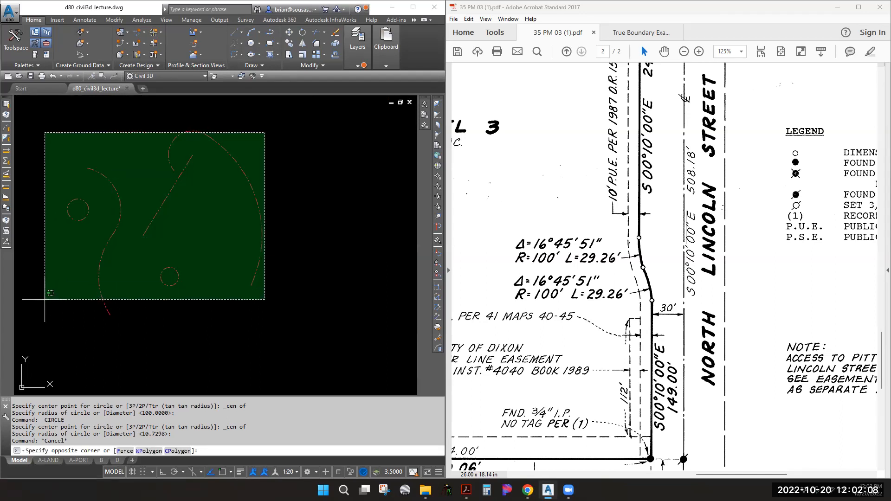
left_click(45, 299)
type("e")
key("Return")
scroll(255, 246, "down", 3)
scroll(285, 241, "up", 4)
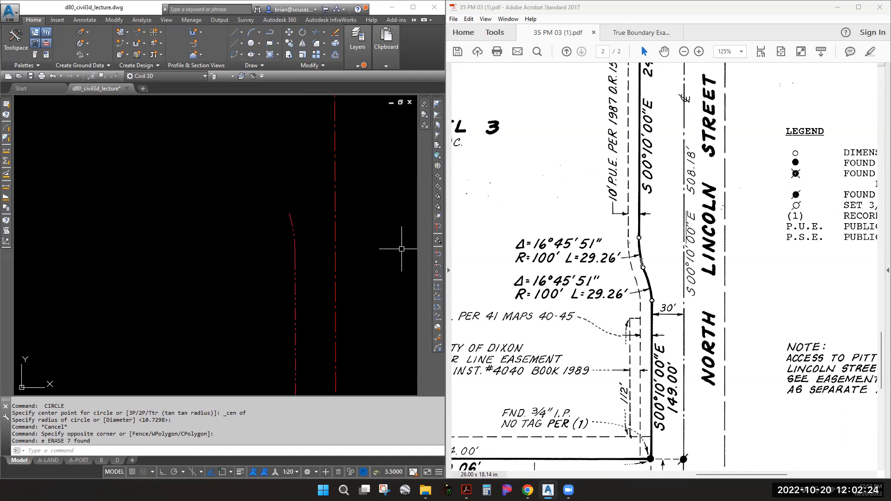
left_click(241, 54)
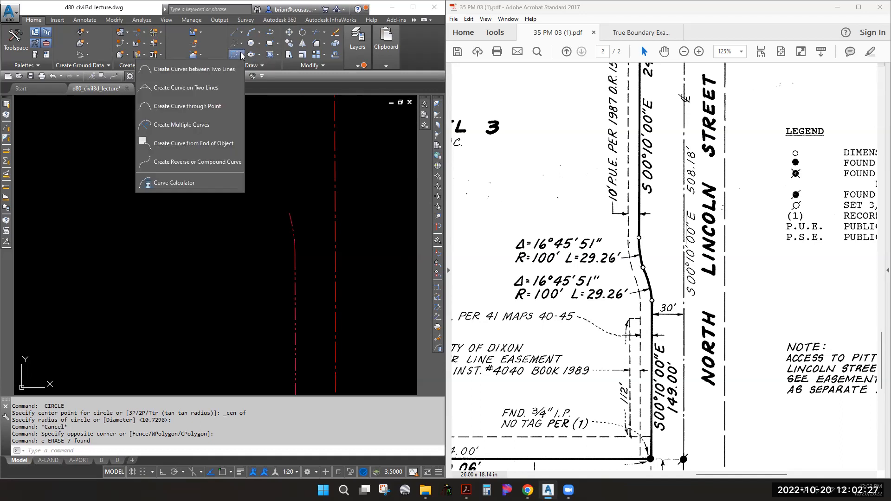
Add a reverse curve off the traced arc with radius 100 and delta 16.4551 (16°45'51")
left_click(214, 161)
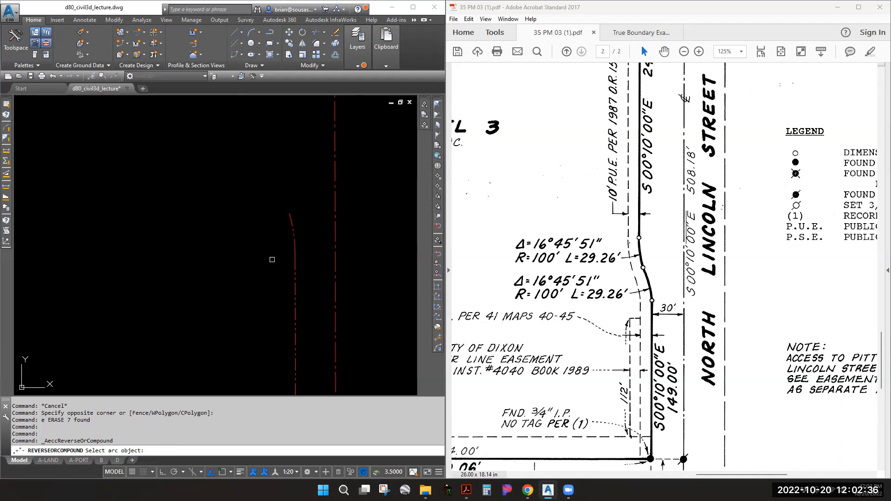
left_click(289, 216)
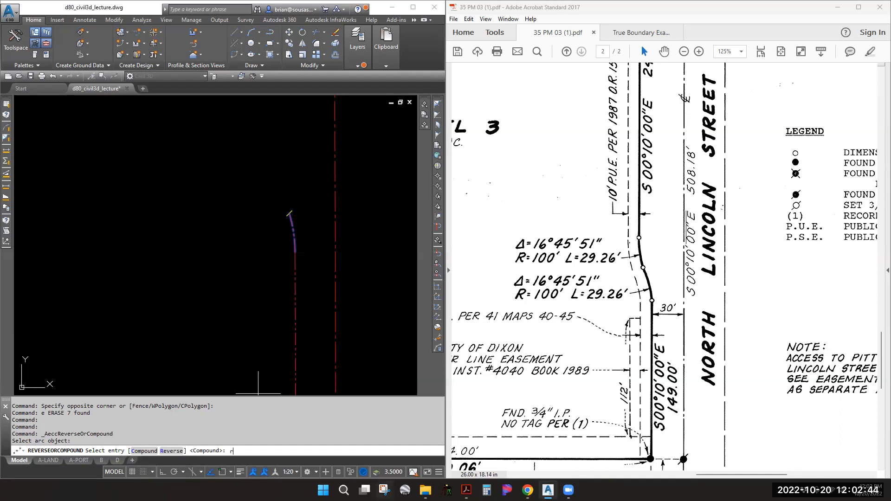
key("Return")
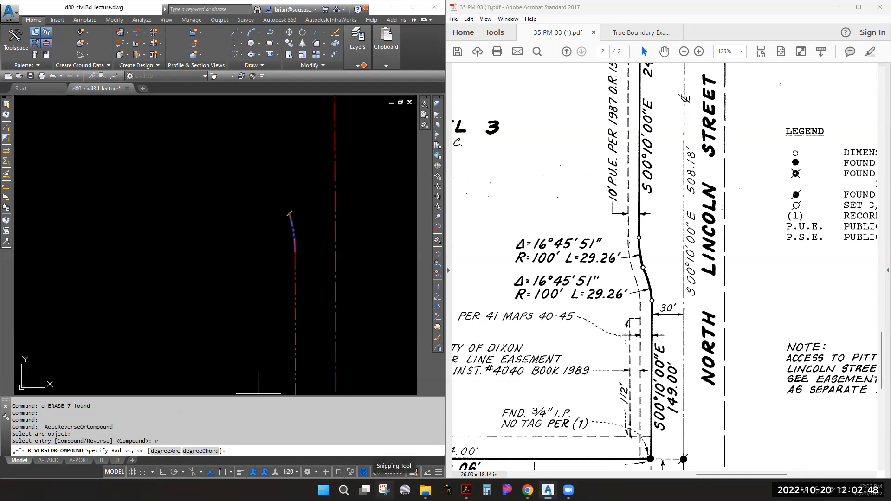
type("100")
key("Return")
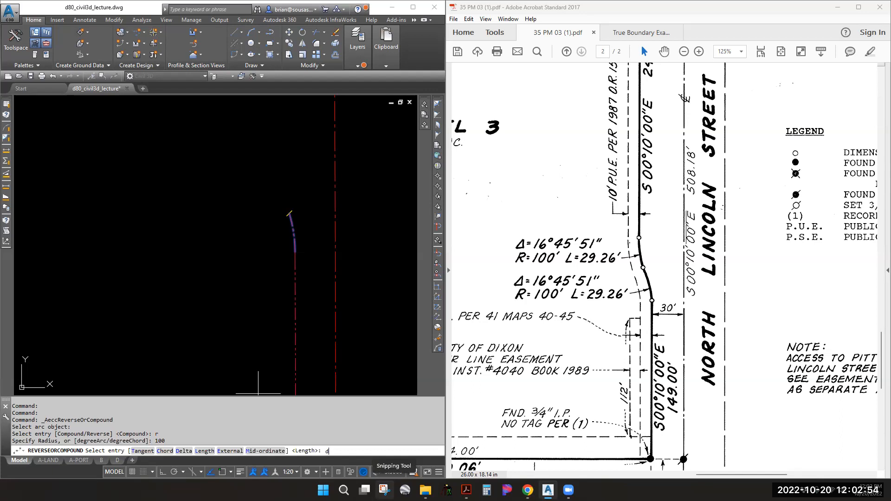
type("d")
key("Return")
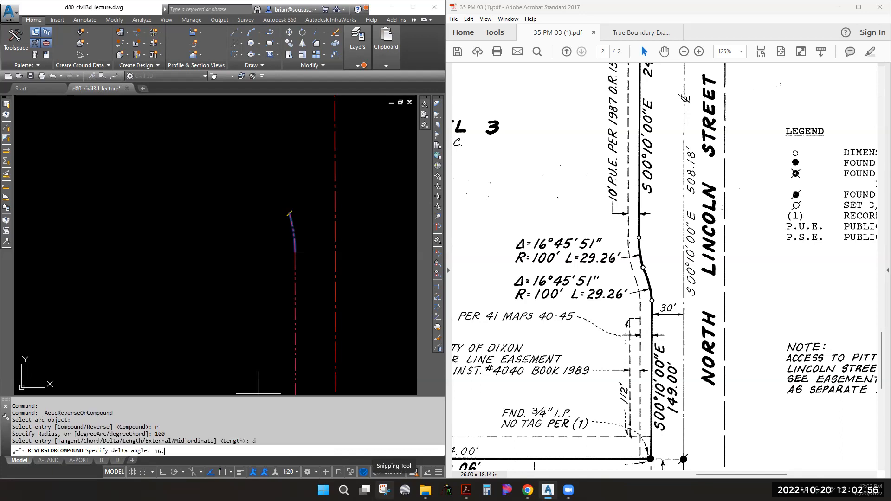
type("16.4551")
key("Return")
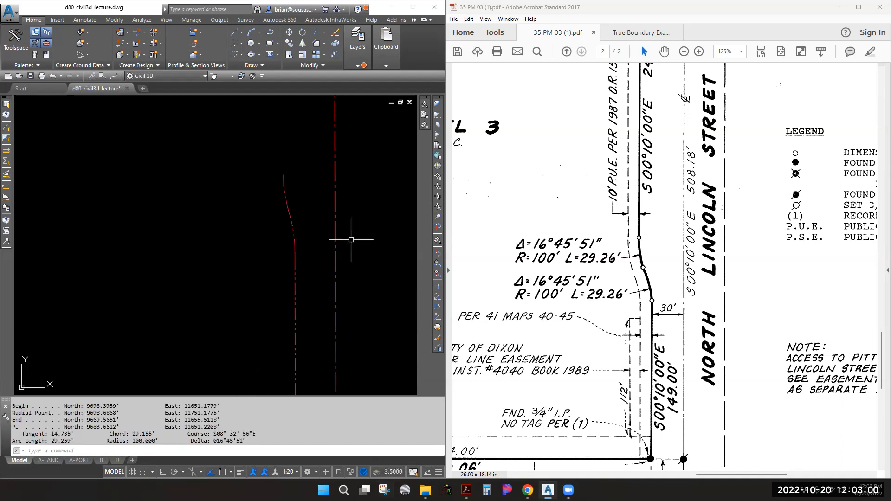
left_click(284, 175)
key("Escape")
scroll(334, 272, "down", 2)
scroll(326, 302, "down", 2)
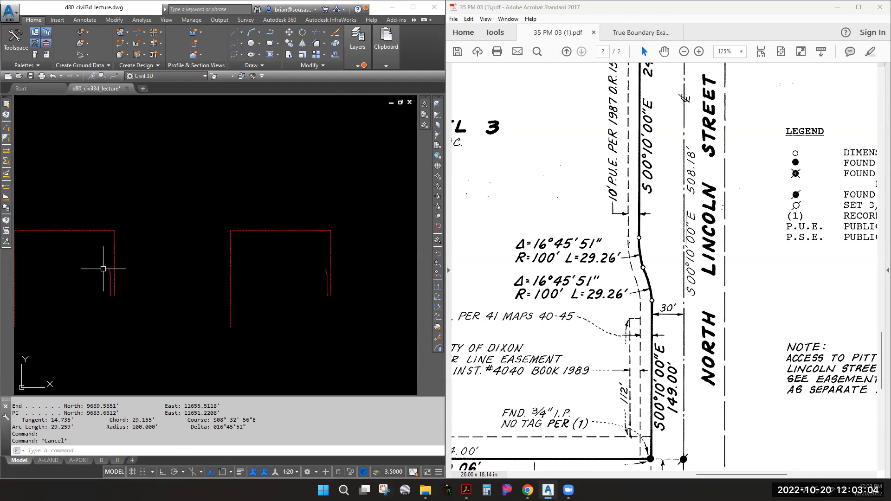
scroll(335, 276, "up", 2)
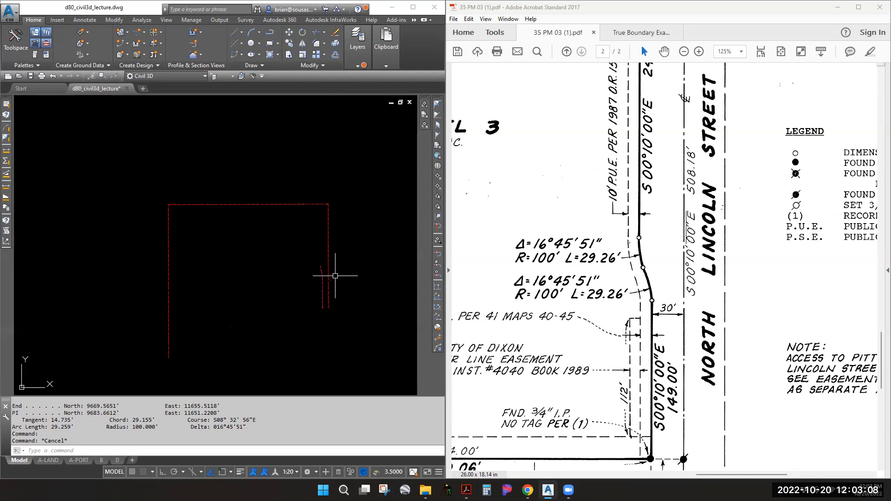
middle_click_drag(335, 275, 257, 251)
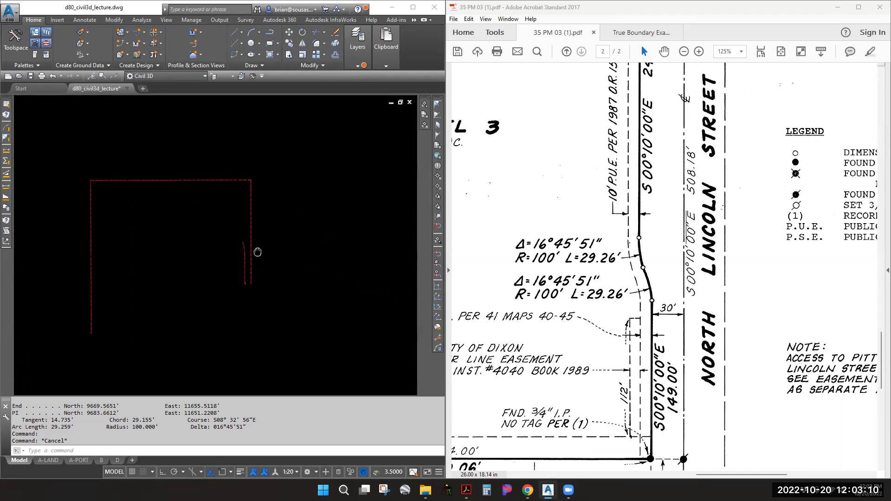
left_click(641, 121)
left_click_drag(647, 148, 661, 314)
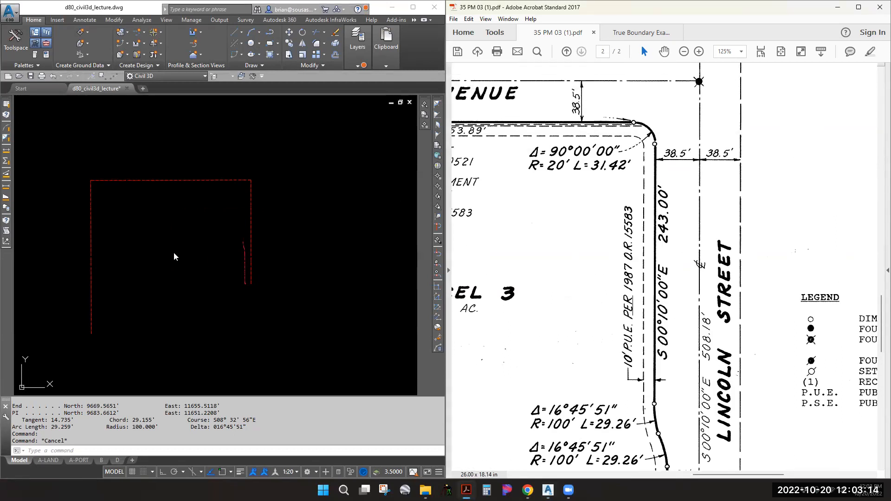
left_click(334, 322)
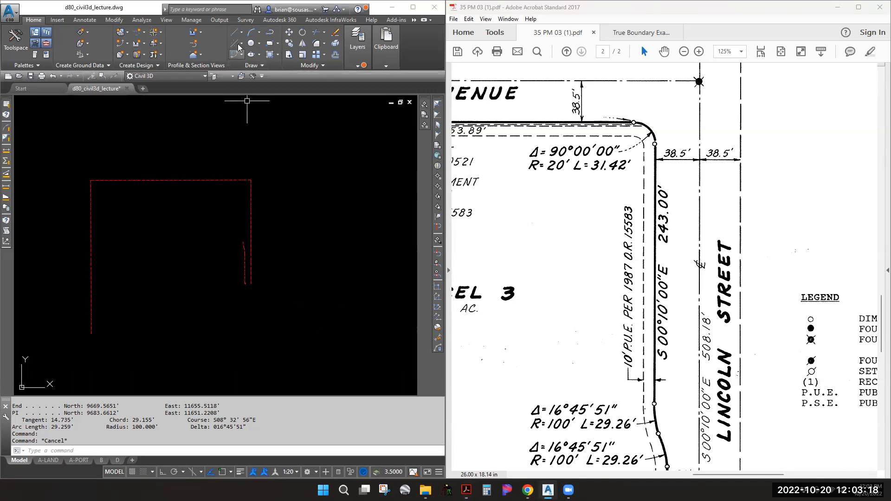
left_click(243, 32)
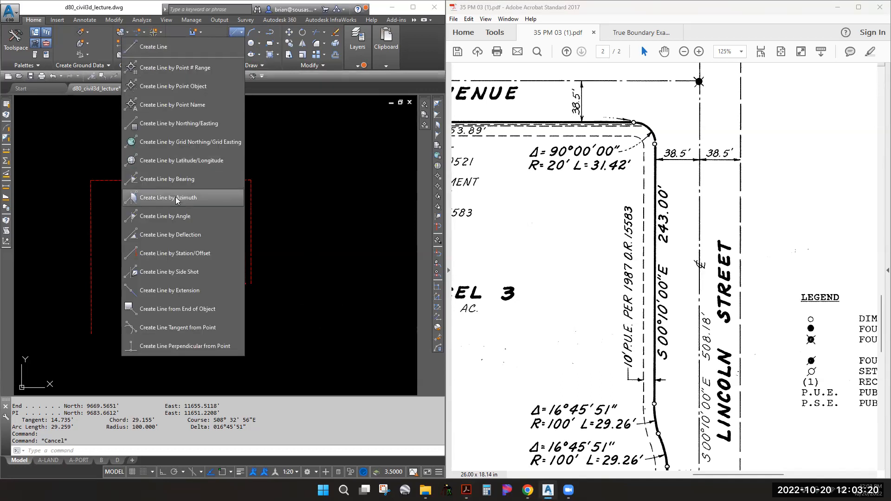
left_click(177, 178)
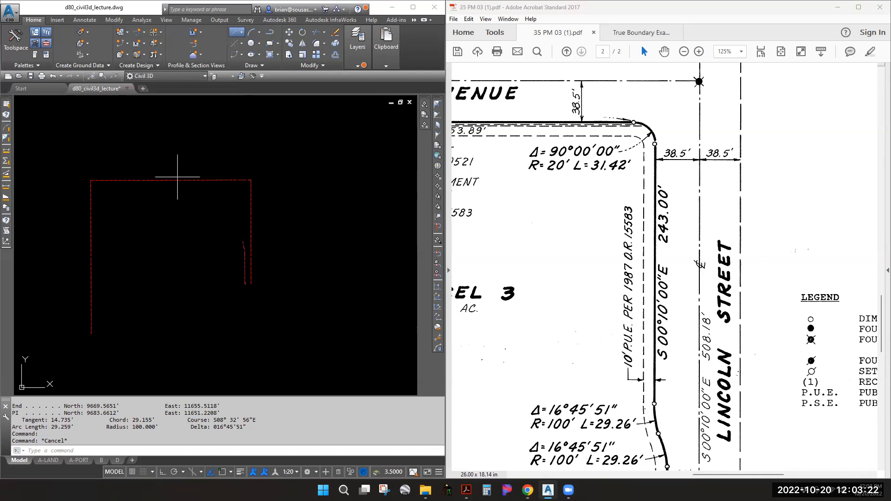
scroll(248, 249, "up", 4)
key("shift+e")
left_click(248, 222)
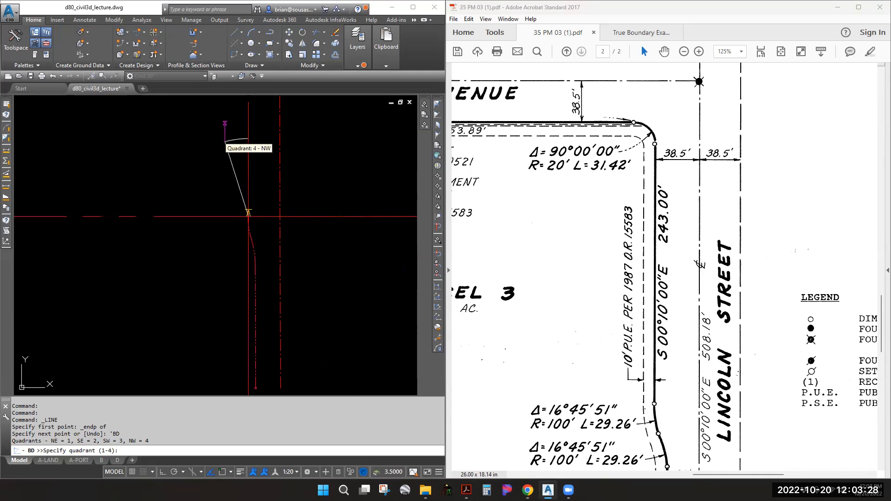
left_click(207, 145)
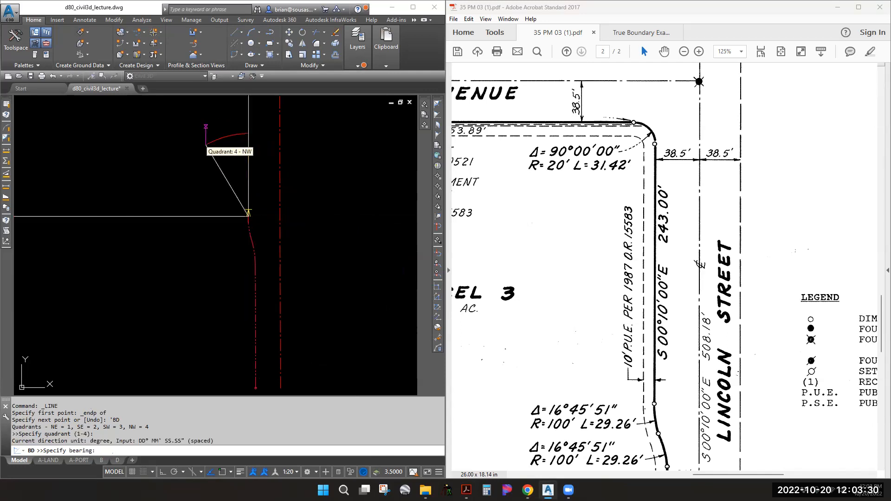
type("0.100")
key("Return")
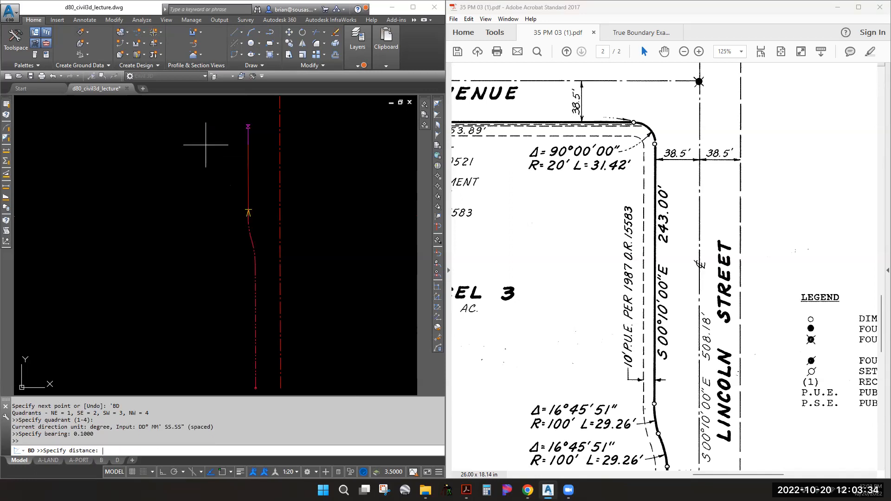
type("243")
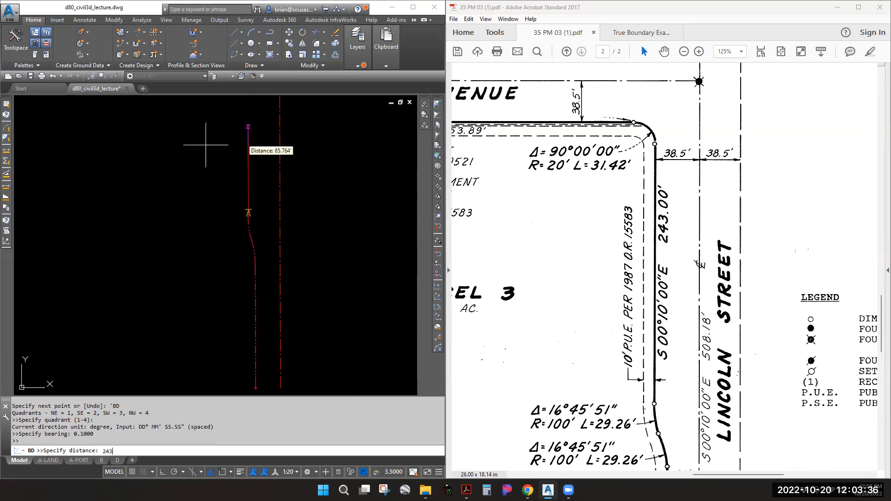
key("Escape")
key("Escape")
scroll(241, 255, "down", 3)
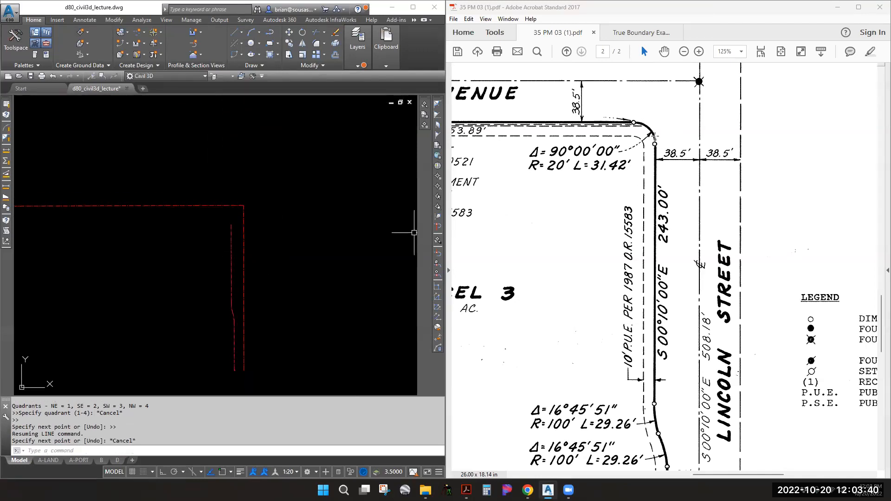
Continue the vertical line's end with a curve of radius -20 and delta 90
left_click(242, 53)
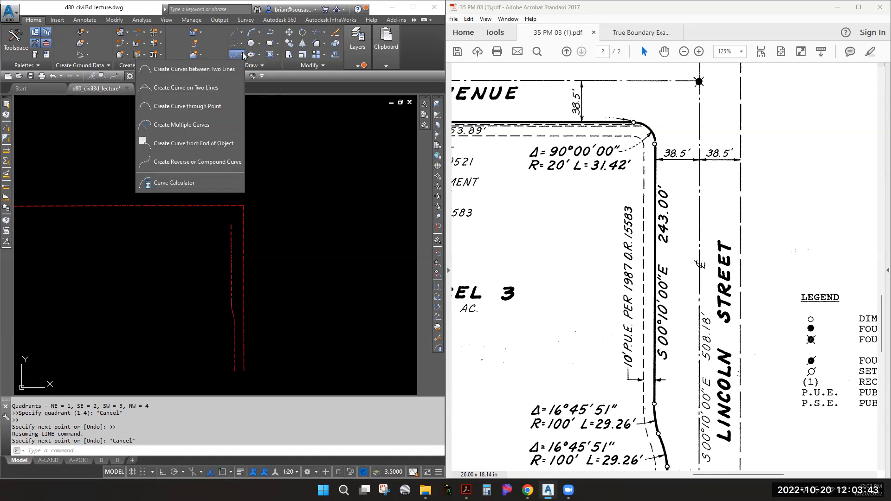
left_click(206, 144)
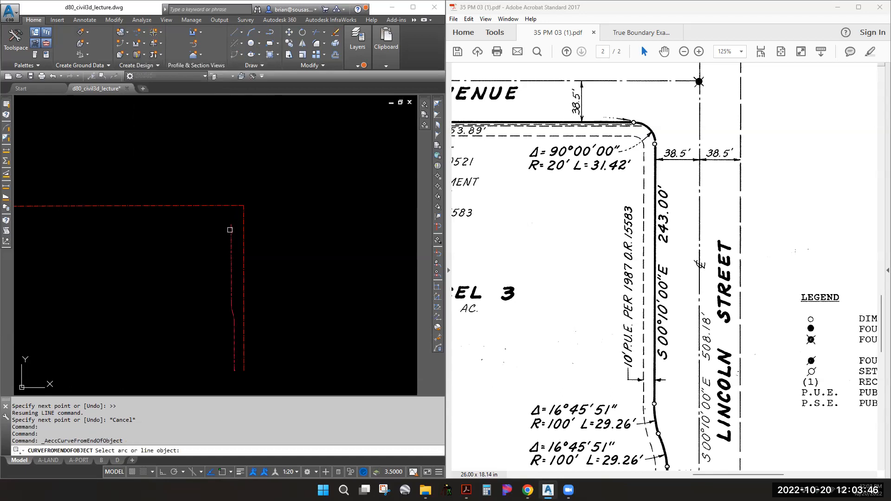
left_click(231, 230)
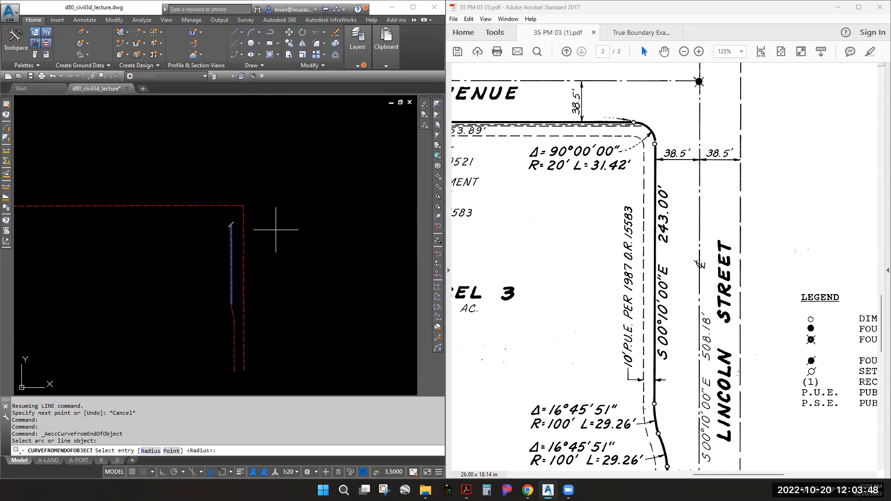
key("Return")
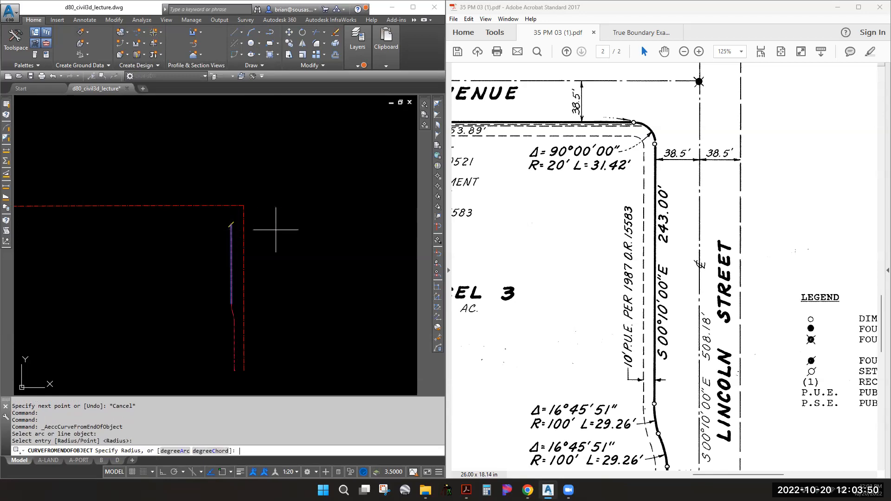
left_click_drag(568, 166, 549, 169)
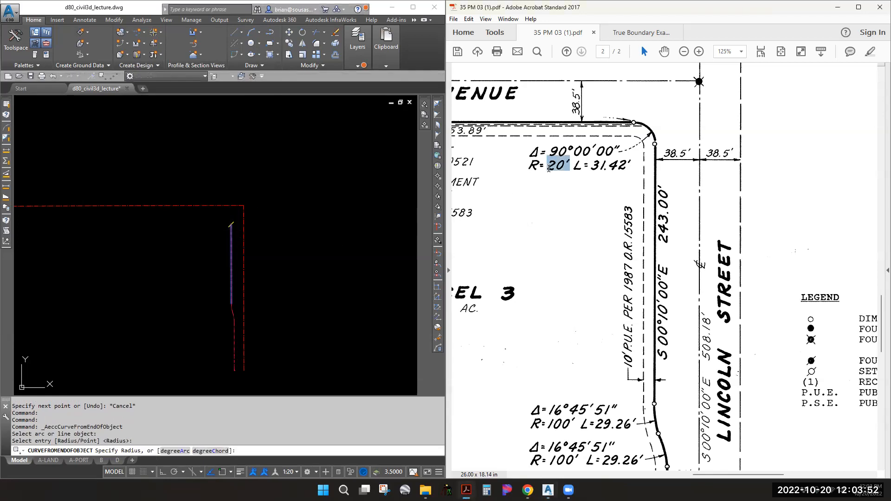
left_click(214, 260)
type("-20")
key("Return")
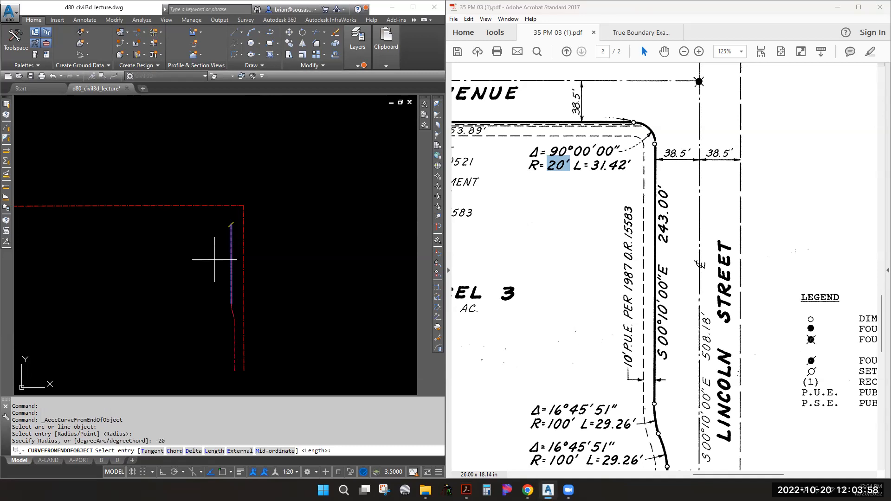
key("Return")
type("90.000")
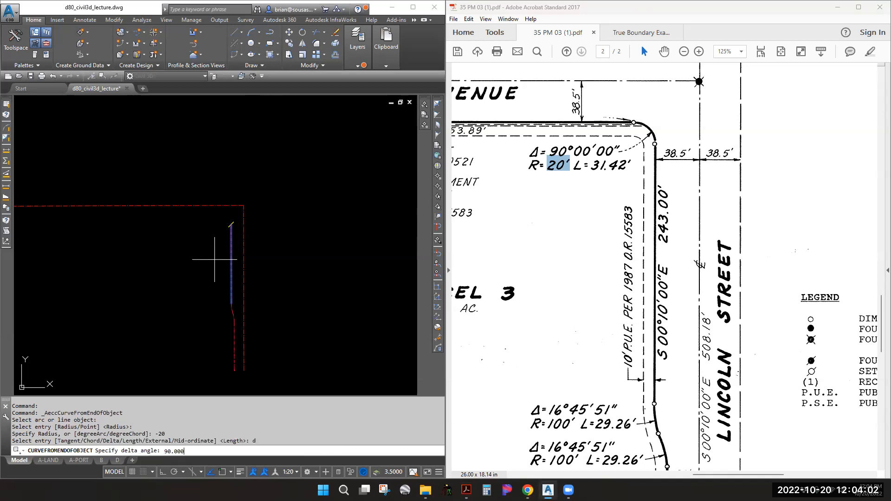
type("0")
key("Return")
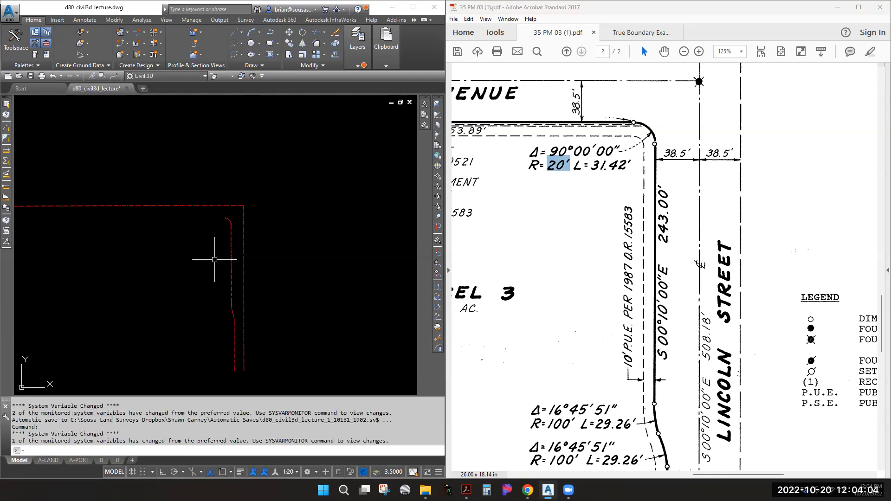
Pan the PDF map to the Stratford Avenue line labelled 653.79'
left_click(594, 183)
middle_click_drag(585, 134, 746, 152)
middle_click_drag(627, 203, 825, 214)
middle_click_drag(673, 213, 657, 230)
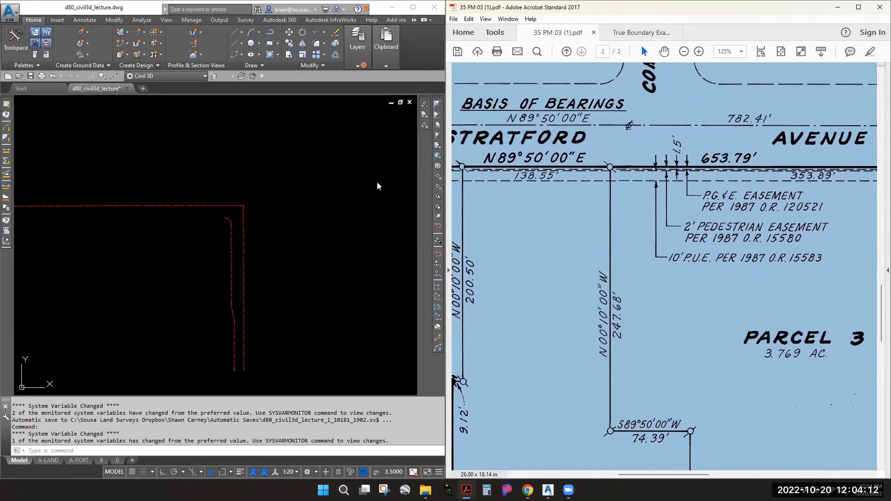
left_click(238, 181)
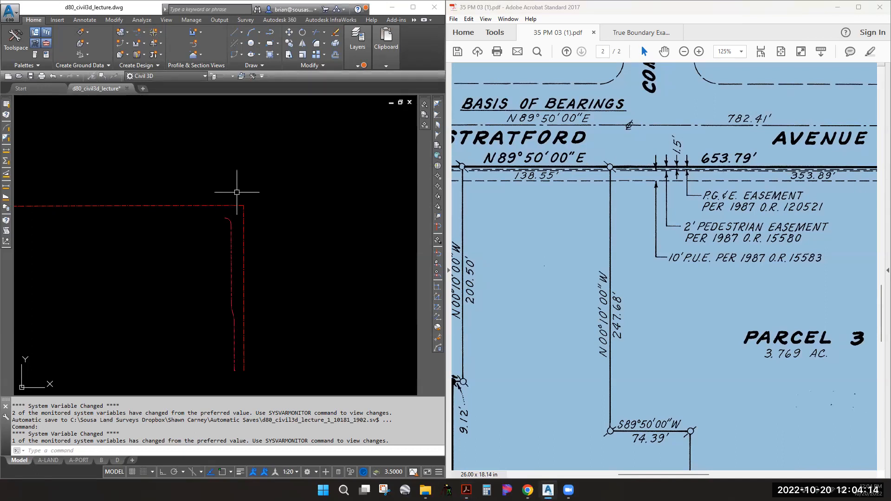
Draw a line from the 20' arc's endpoint with 'BD at bearing 89°50' and distance 653.79
left_click(241, 32)
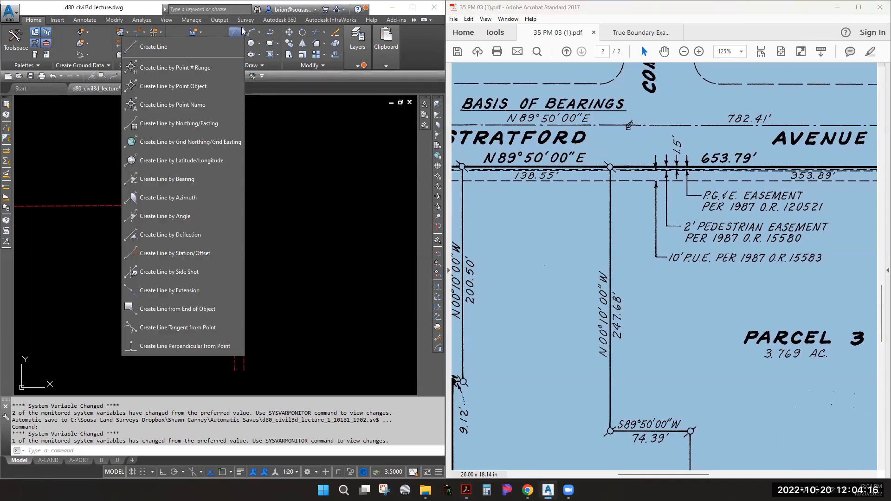
left_click(179, 179)
right_click(224, 224, "shift")
key("e")
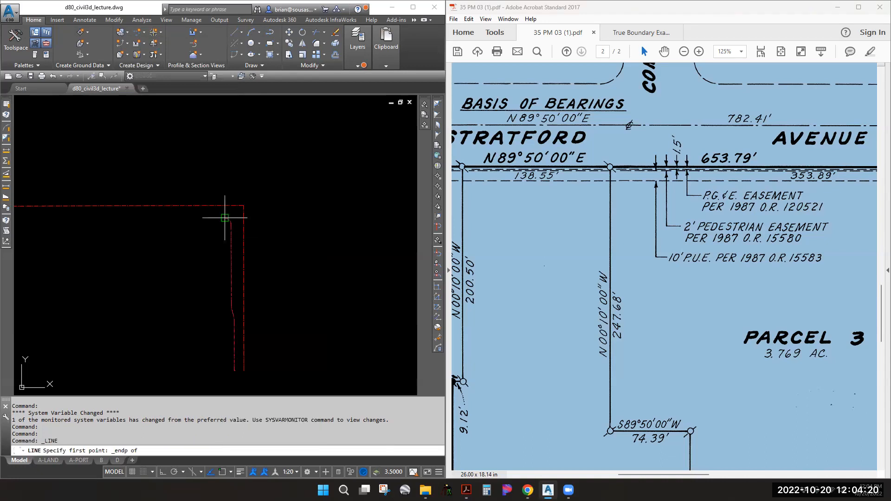
left_click(225, 218)
type("'bd")
key("Return")
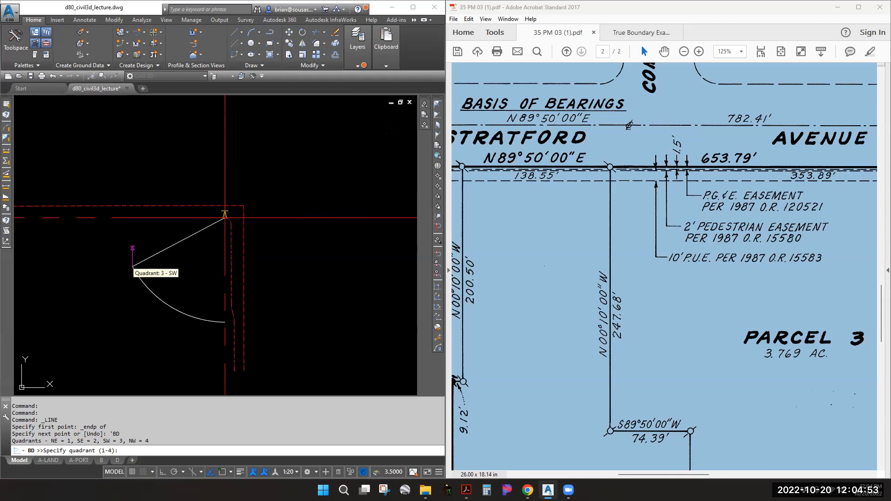
left_click(132, 267)
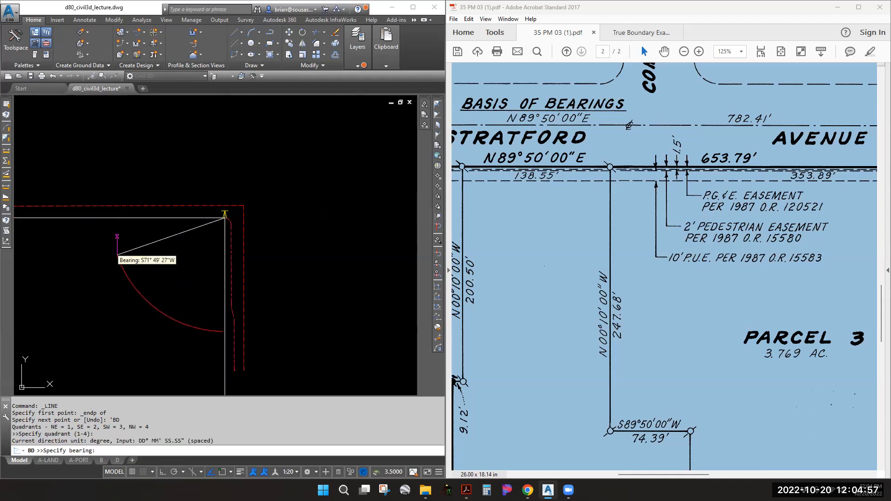
type("89.5")
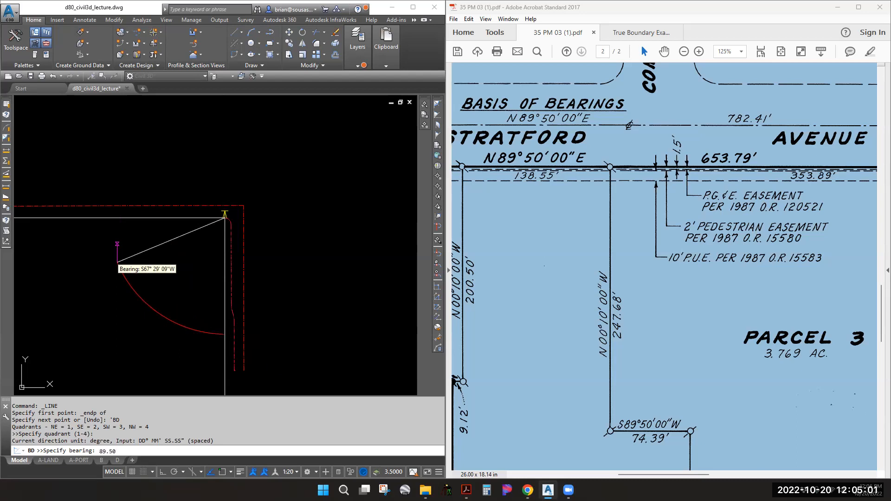
key("Return")
type("653.79")
key("Return")
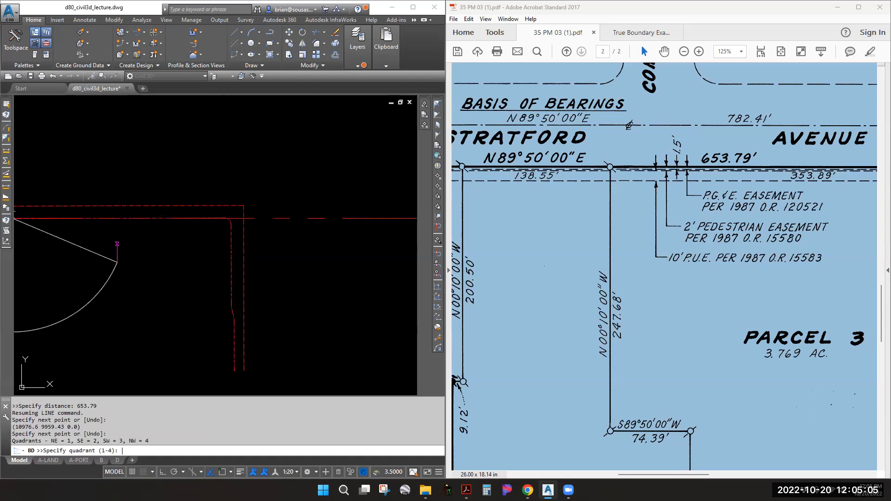
Pan the PDF map to Parcel 1 at School Road and end the line command
scroll(271, 241, "down", 4)
scroll(188, 261, "up", 4)
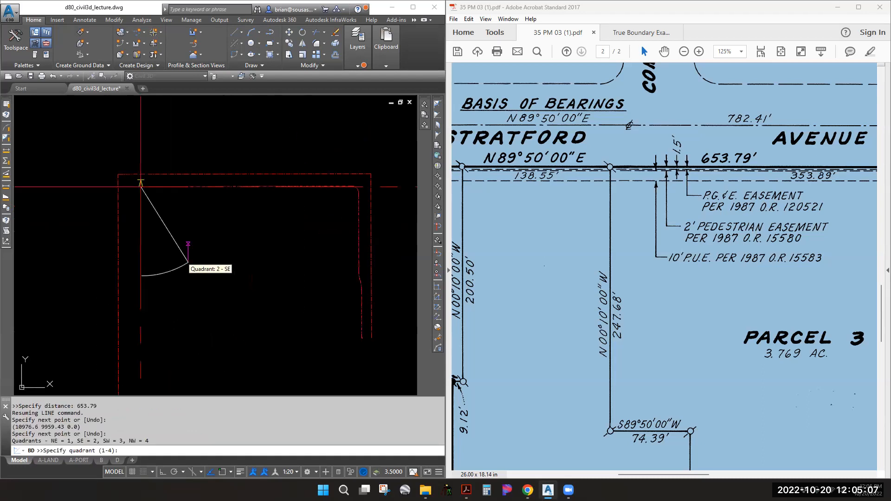
left_click(788, 229)
middle_click_drag(621, 234, 822, 234)
middle_click_drag(583, 242, 647, 208)
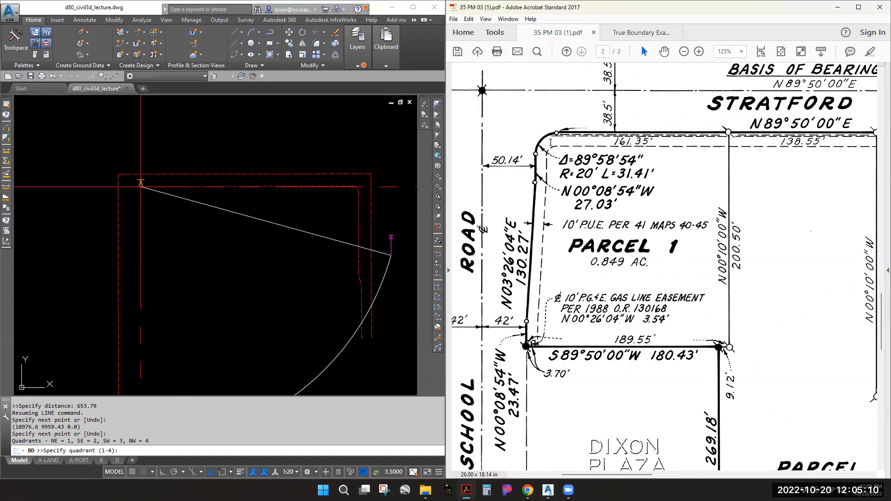
left_click(187, 244)
key("Escape")
key("Escape")
key("Escape")
Save the drawing, then add a -20 radius, 89°58'54" delta curve off the right-of-way line's end
key("ctrl+s")
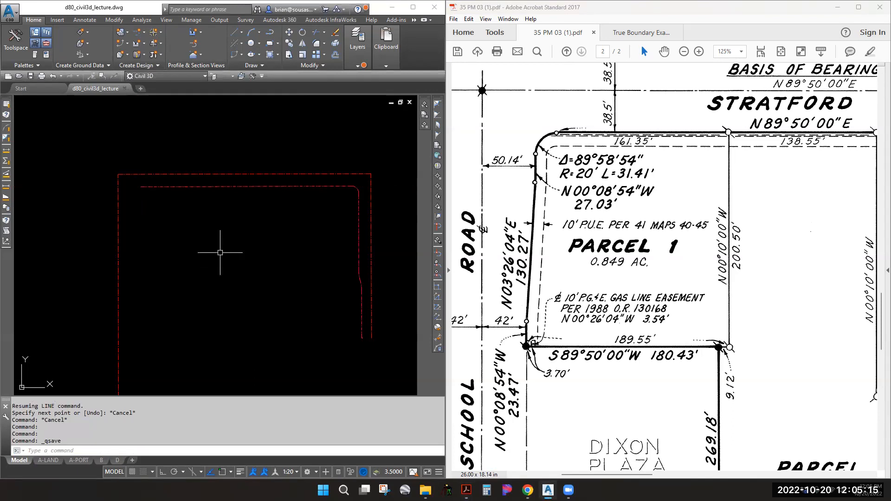
left_click(240, 55)
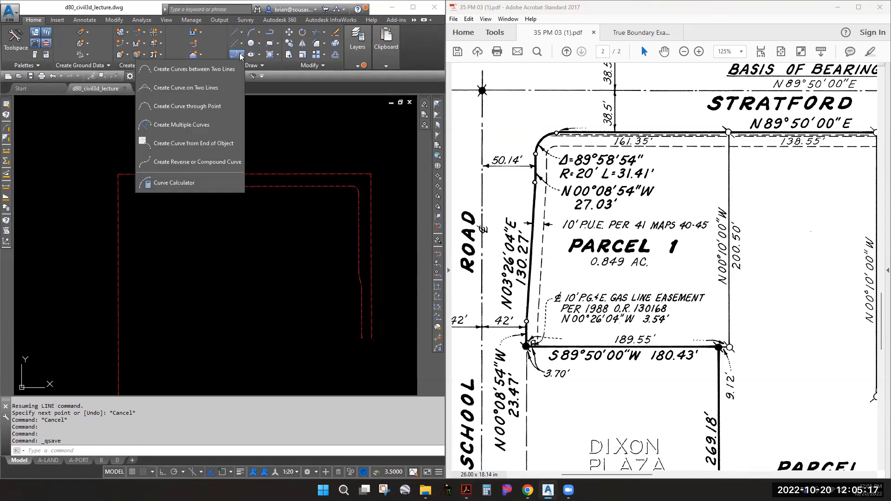
left_click(195, 143)
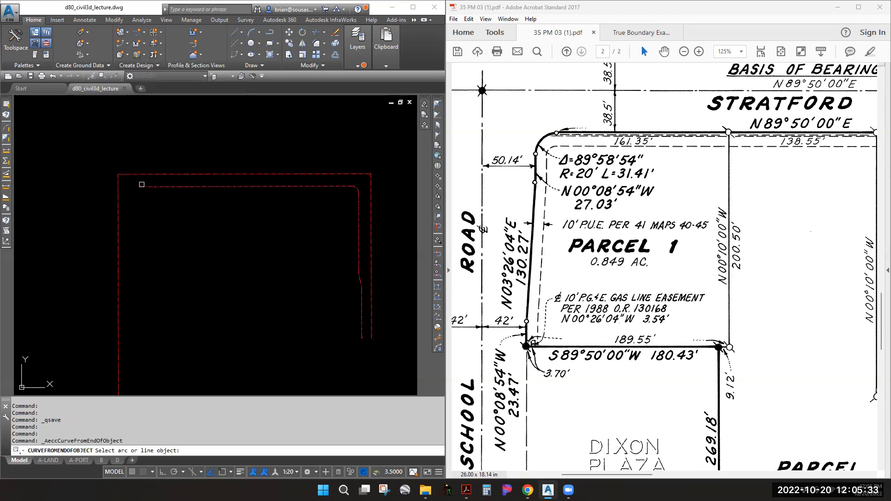
scroll(143, 185, "up", 5)
left_click(136, 186)
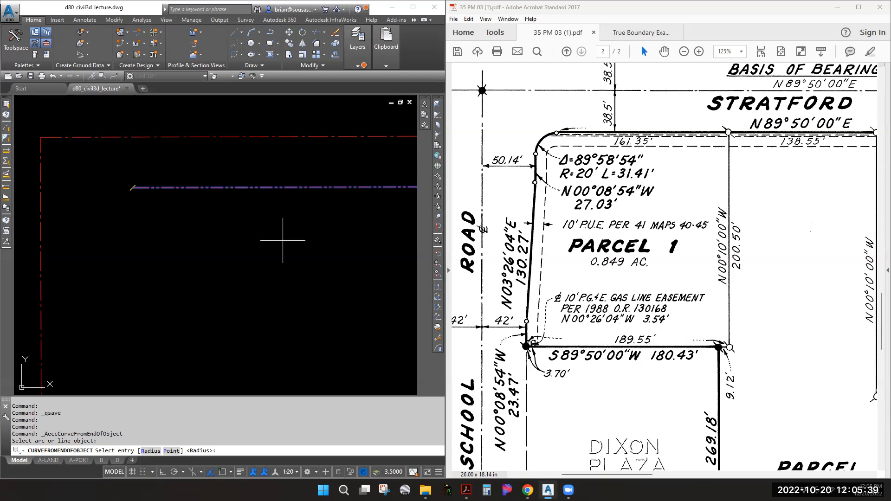
key("Return")
type("-20")
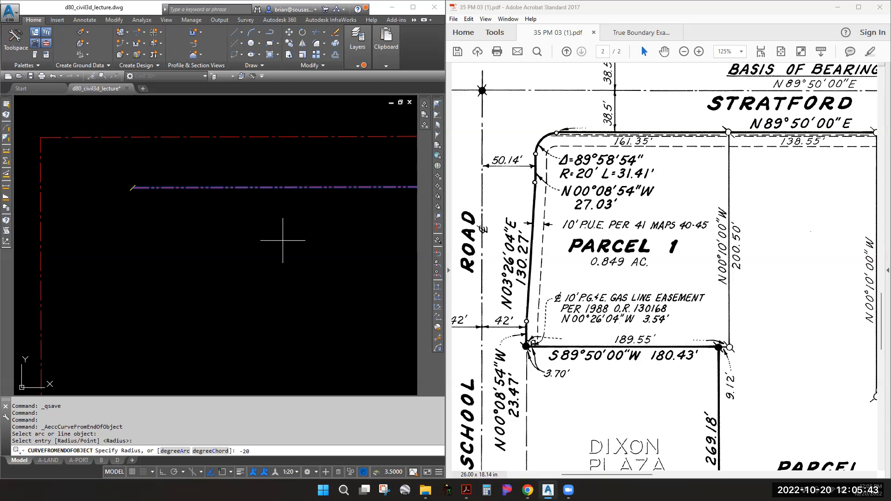
key("Return")
type("d")
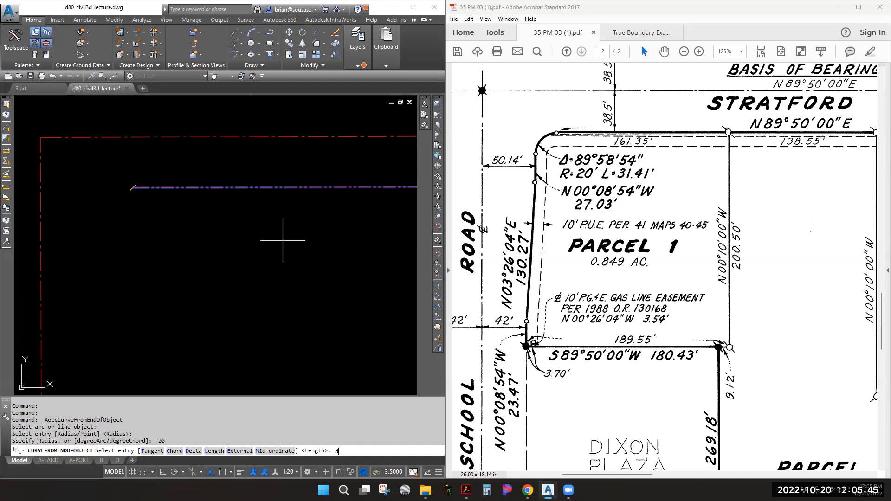
key("Return")
type("89.5854")
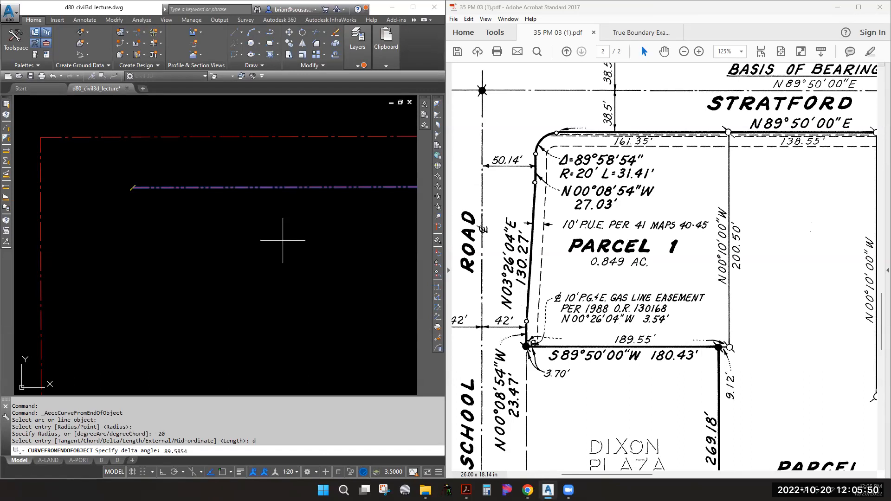
key("Return")
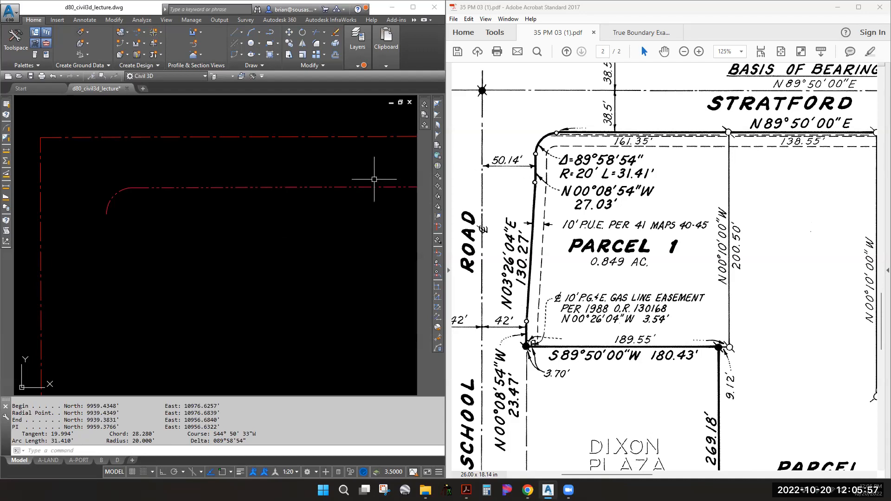
key("Escape")
key("Escape")
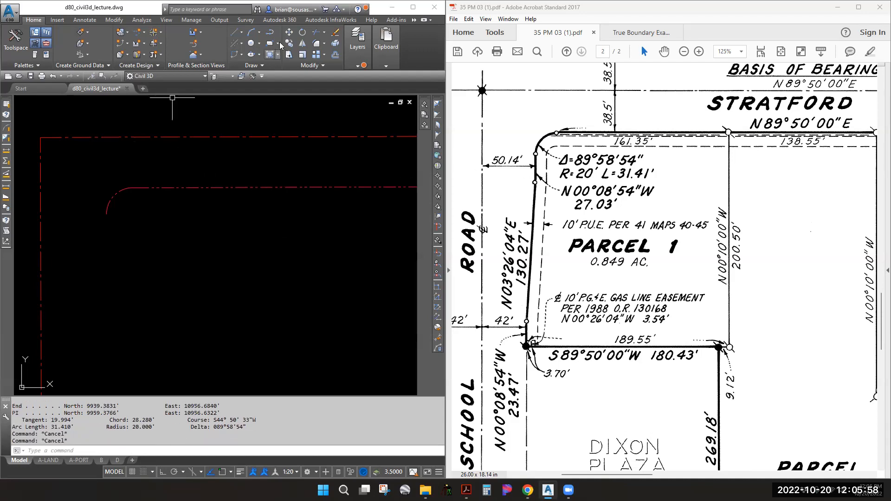
Draw a 27.03' line bearing S00°08'54"E from the curve's endpoint
left_click(241, 33)
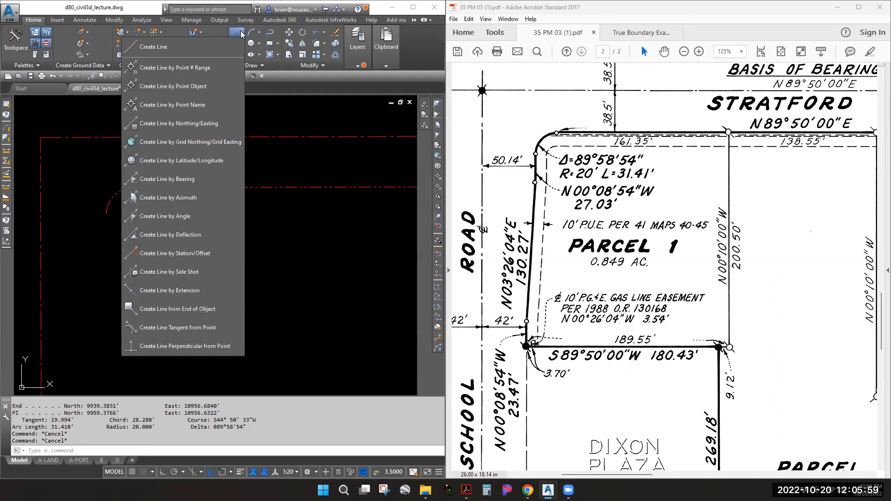
left_click(177, 183)
right_click(103, 219, "shift")
key("e")
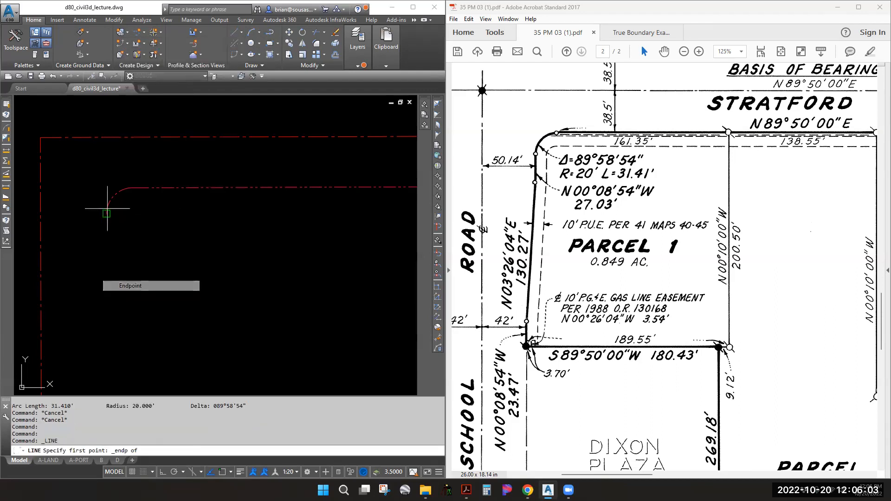
left_click(106, 212)
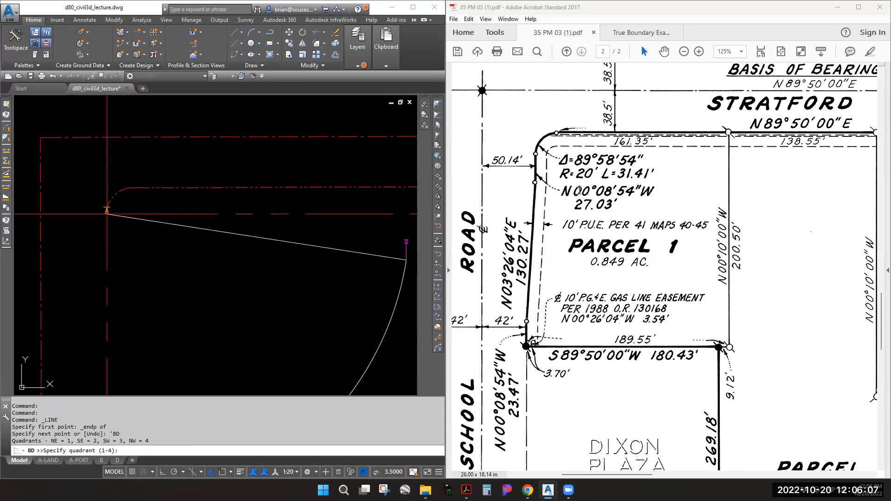
left_click(162, 325)
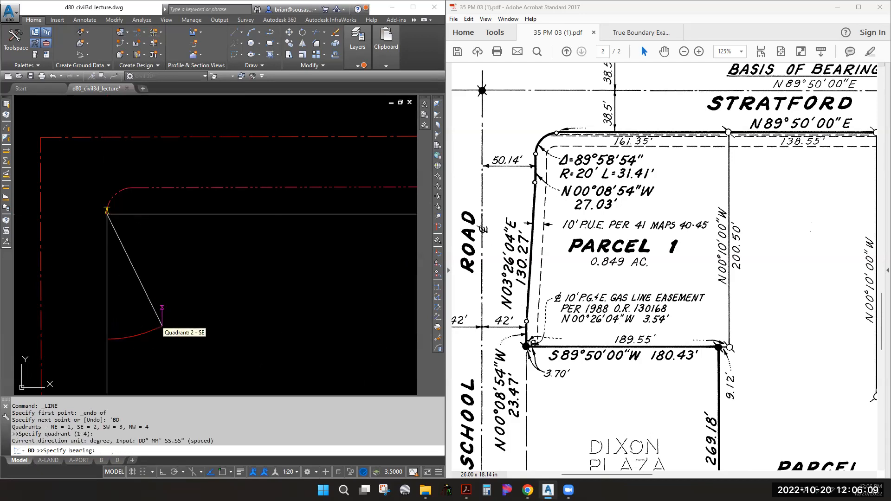
type("0.0854")
key("Return")
type("27")
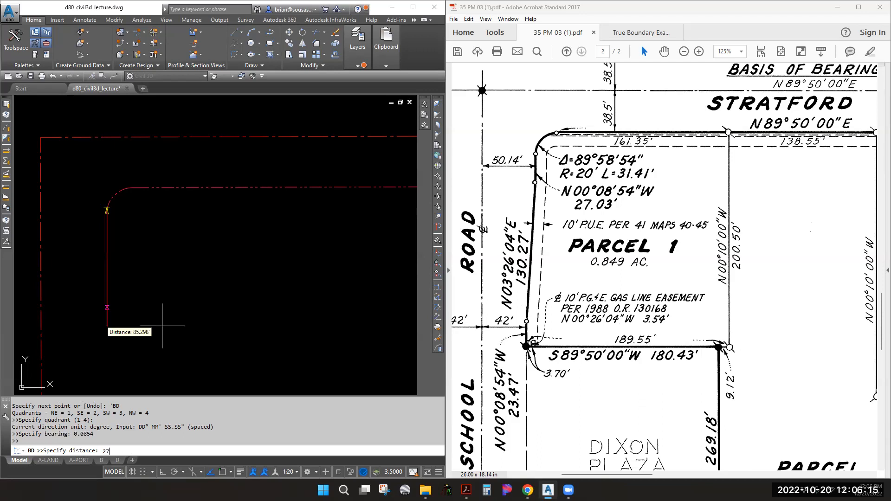
type(".03")
key("Return")
key("Escape")
key("Escape")
List the 27.03' line and the corner curve with CGLIST, then pan southward
type("c")
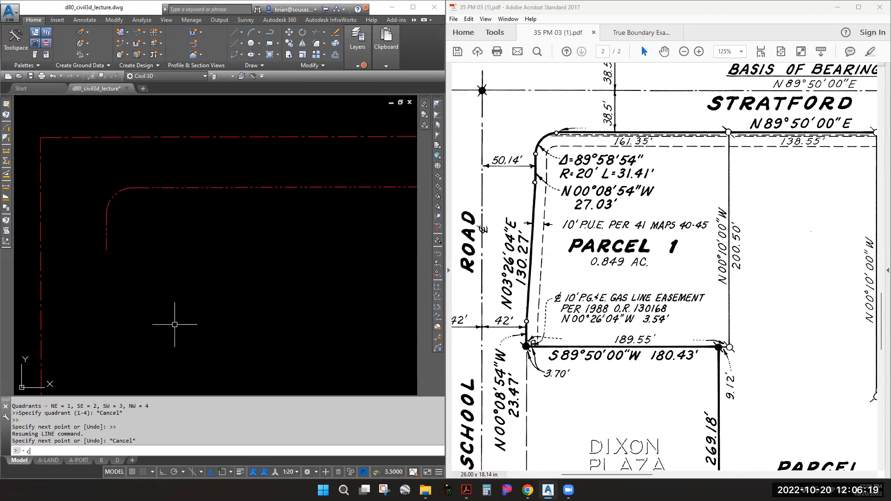
type("glist")
key("Return")
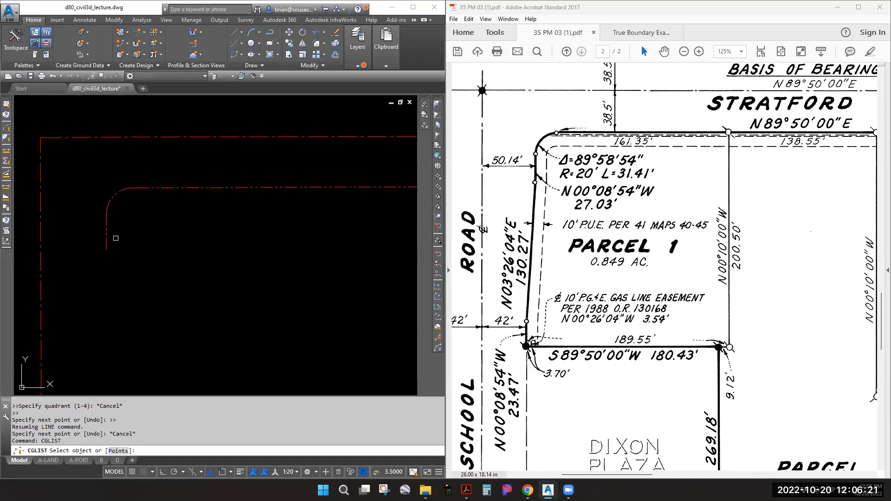
left_click(104, 238)
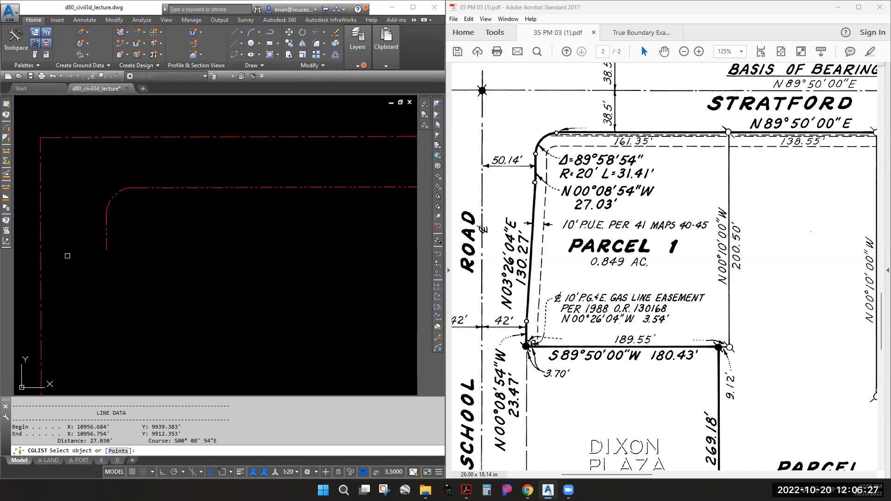
left_click(122, 190)
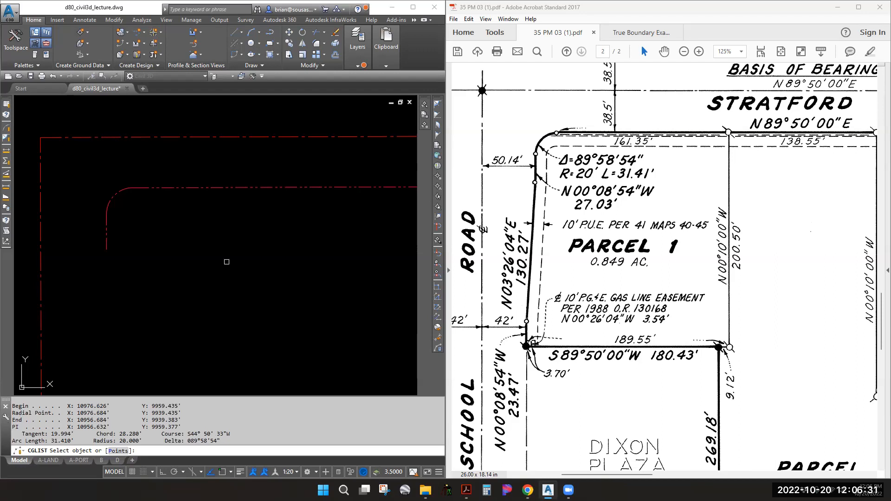
key("Escape")
middle_click_drag(161, 311, 161, 217)
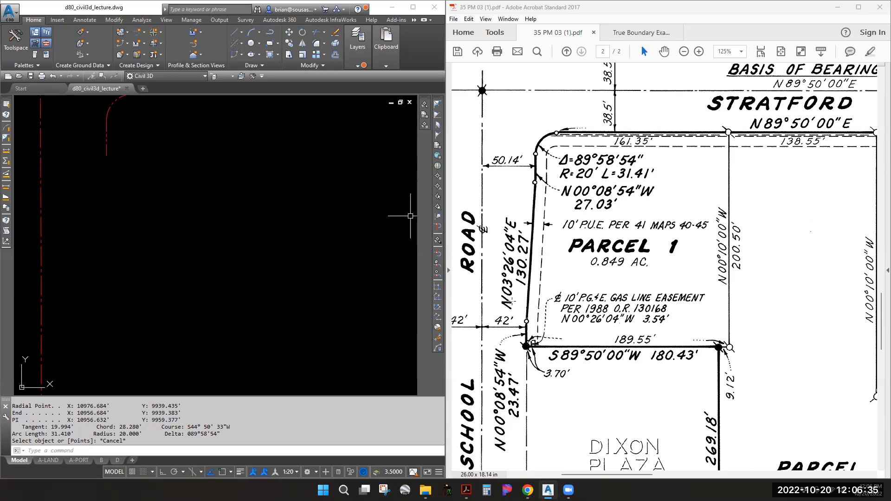
Draw a 130.27' line bearing S03°26'04"W from the 27.03' line's endpoint
left_click(238, 32)
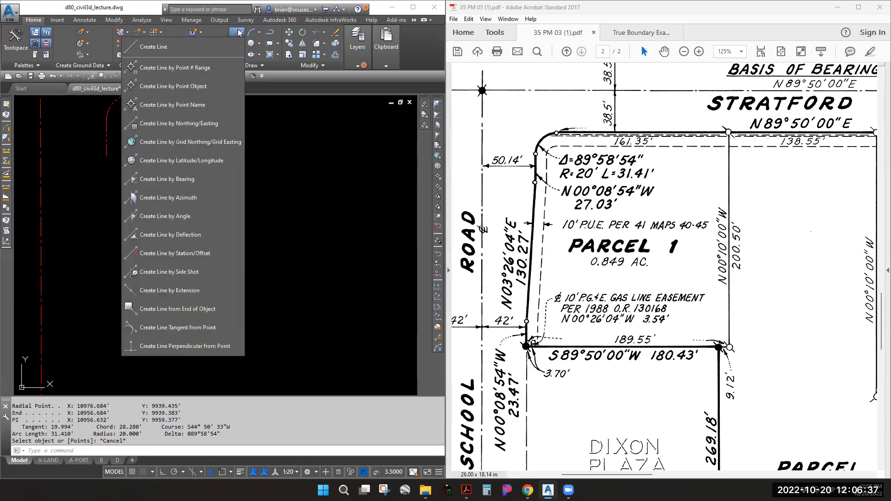
left_click(179, 178)
right_click(106, 153, "shift")
left_click(138, 219)
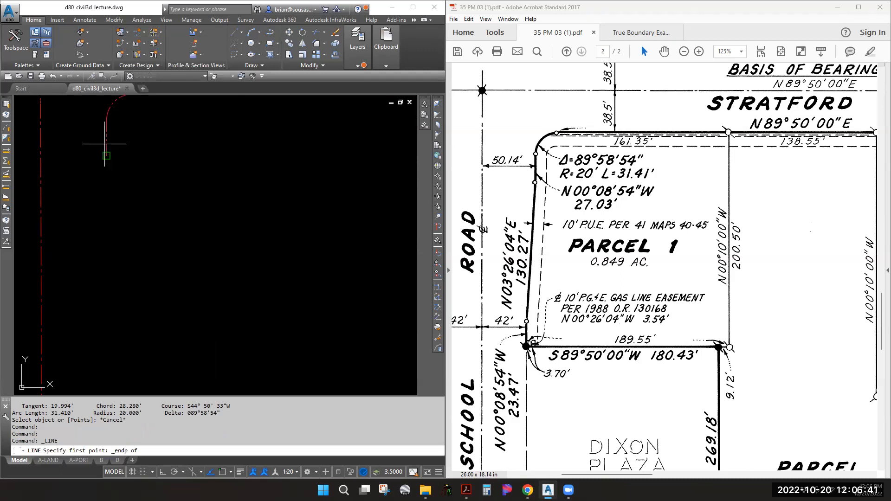
left_click(104, 132)
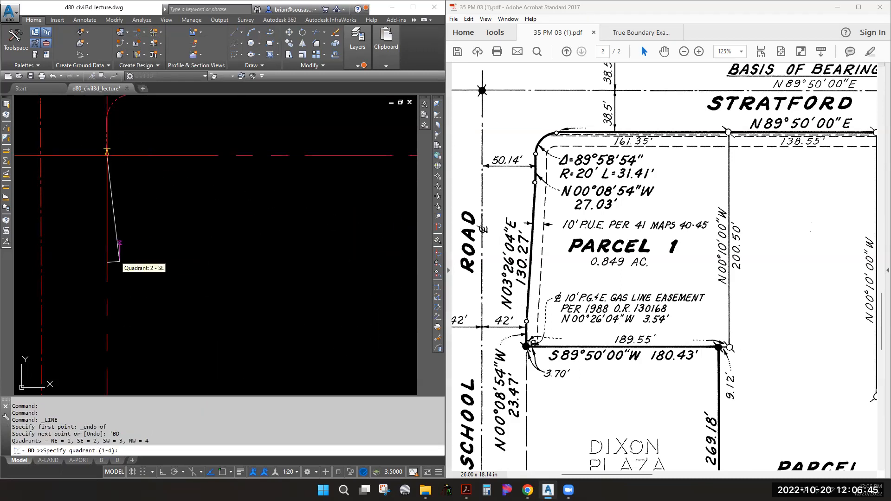
left_click(60, 301)
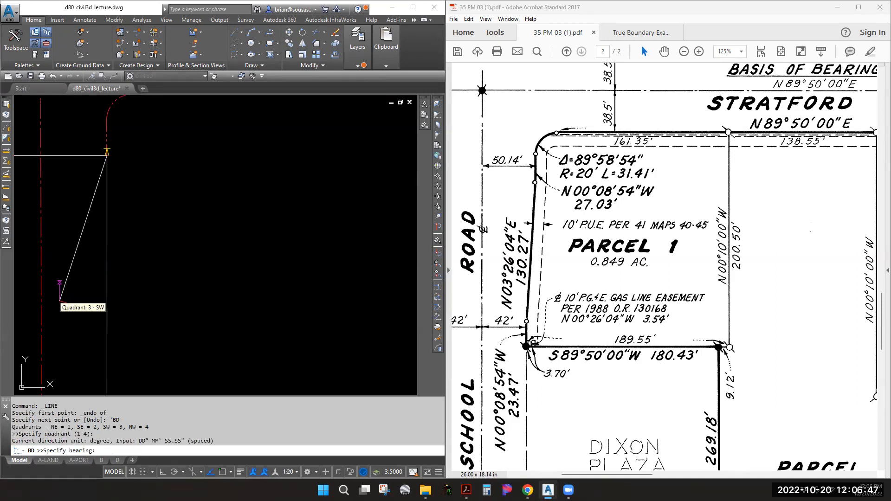
type("3.2604")
key("Return")
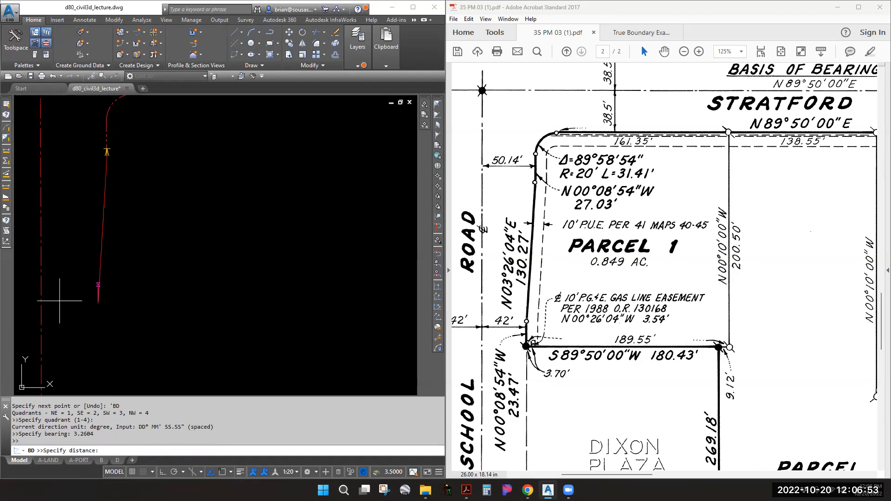
type("130.2")
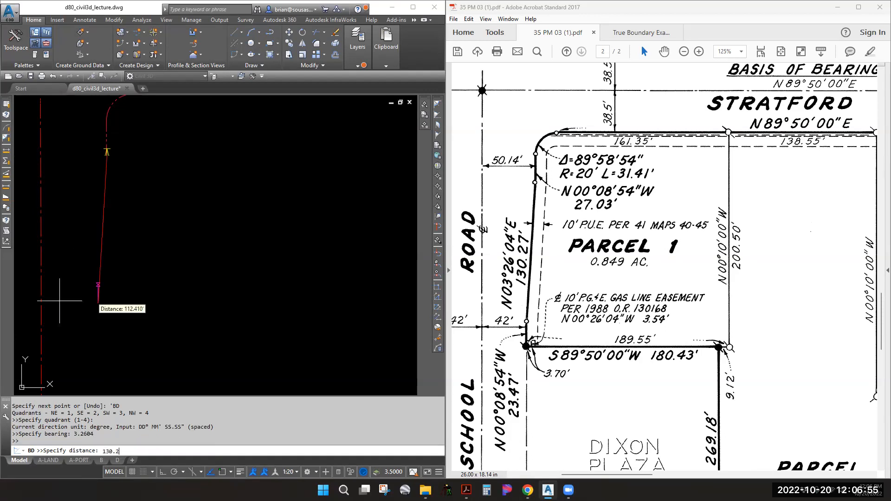
type("7")
key("Return")
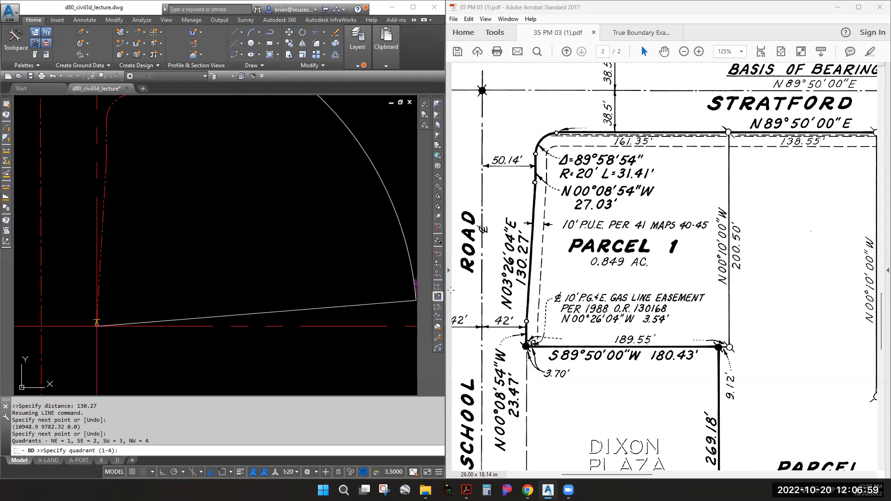
Find the 23.47' call on the map and add a 23.47' leg at S00°08'54"E
left_click(510, 335)
middle_click_drag(510, 335, 535, 196)
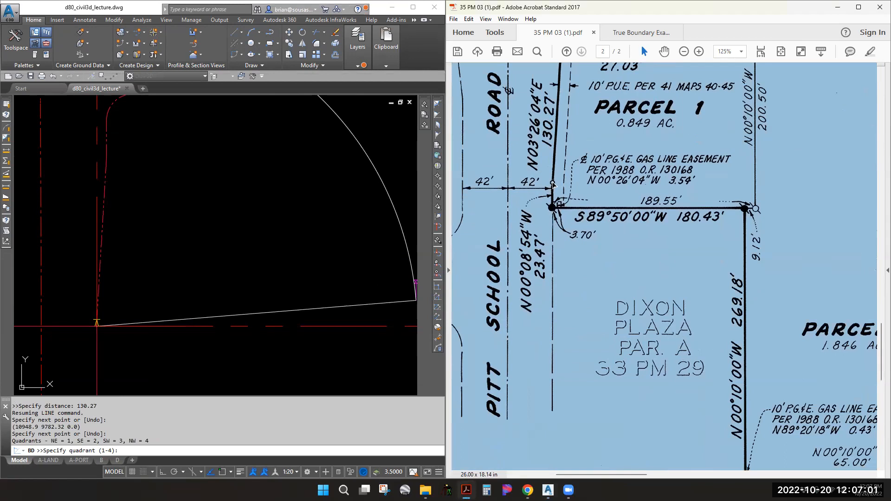
middle_click_drag(114, 350, 135, 208)
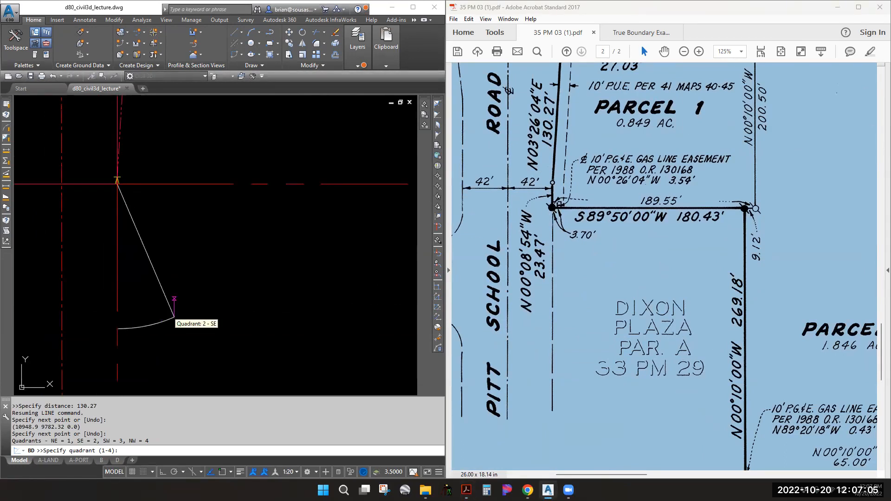
left_click(174, 318)
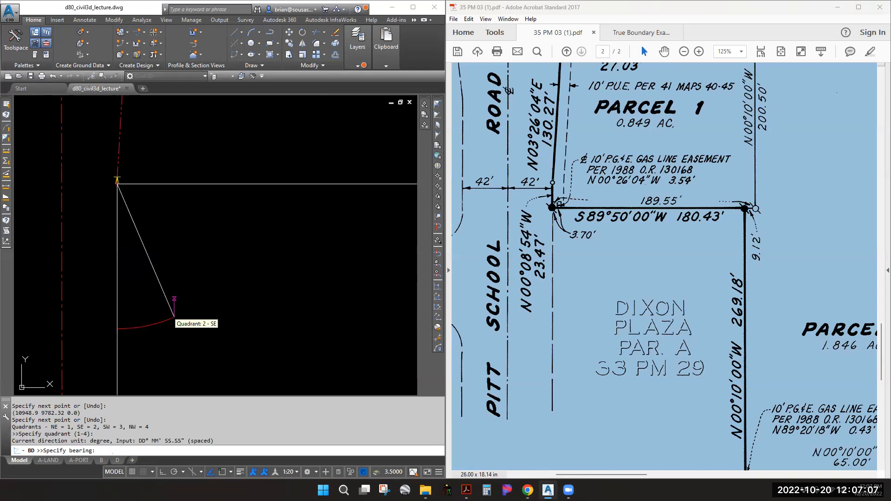
type("0.0854")
key("Return")
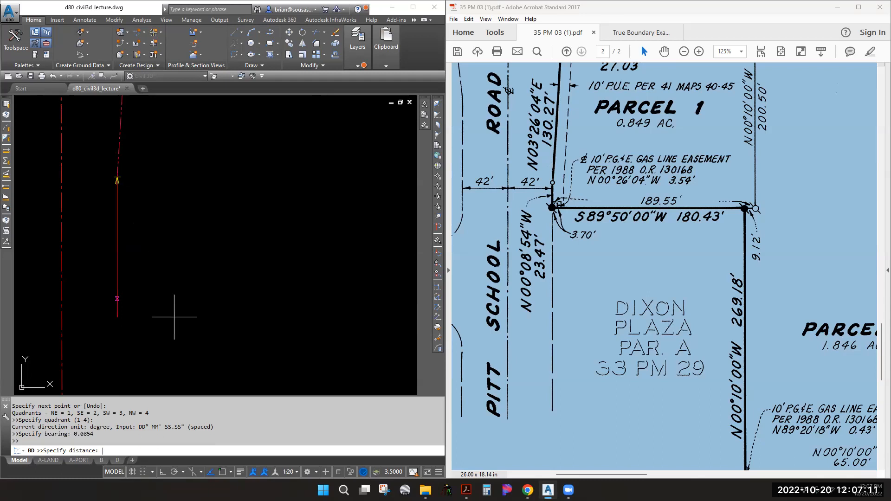
type("23.47")
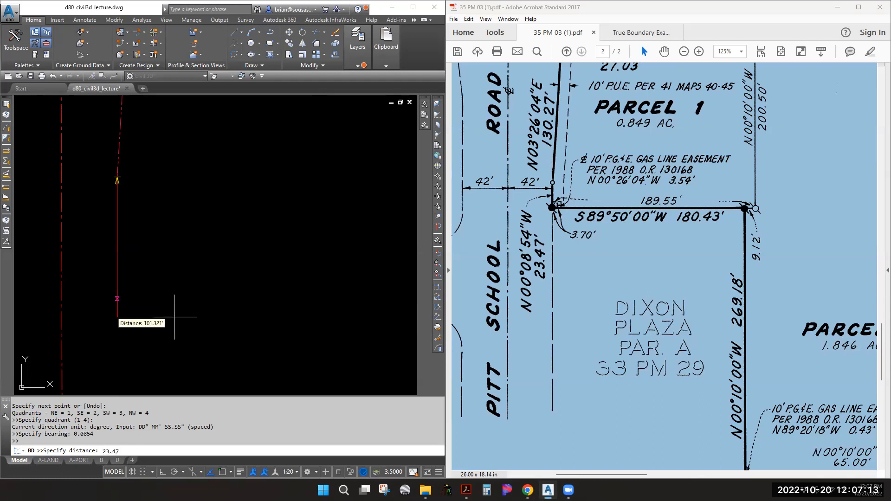
key("Return")
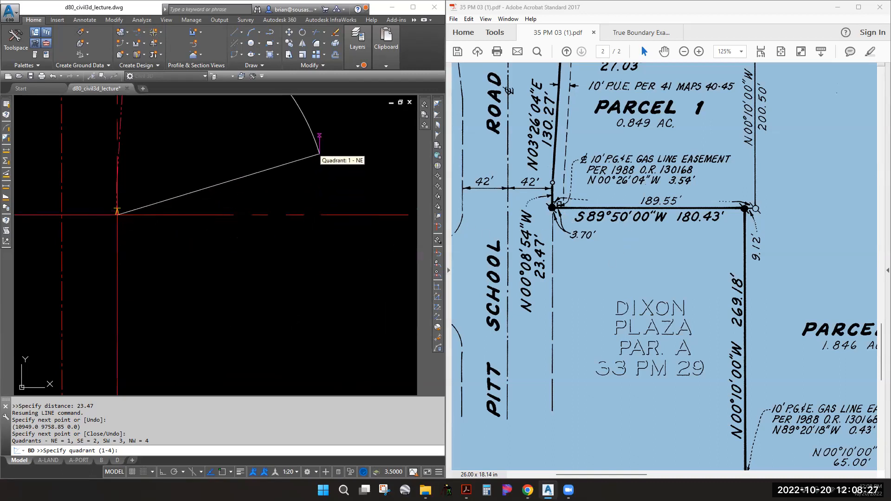
Draw the 180.43' boundary leg at bearing N89°50'E
left_click(319, 153)
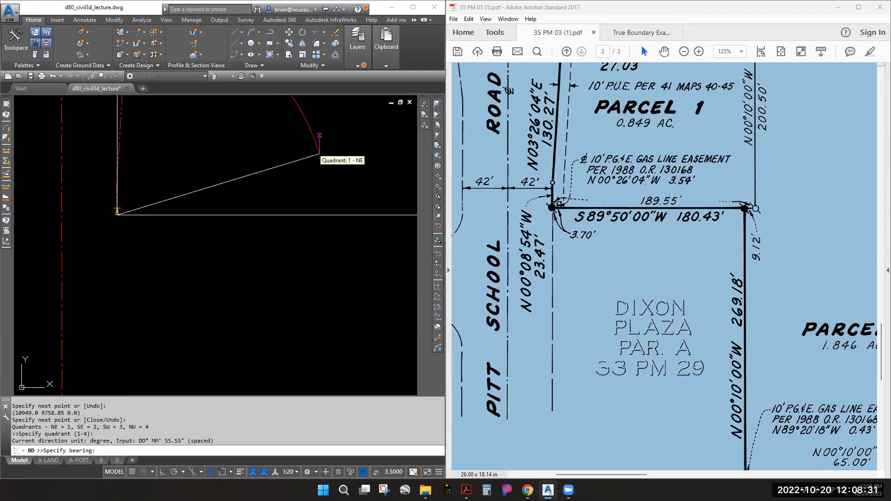
type("89.5000")
key("Return")
type("180.43")
key("Return")
Pan the map to the Parcel 2 calls and draw the 269.18' leg at S00°10'E
scroll(187, 209, "down", 6)
middle_click_drag(762, 318, 656, 200)
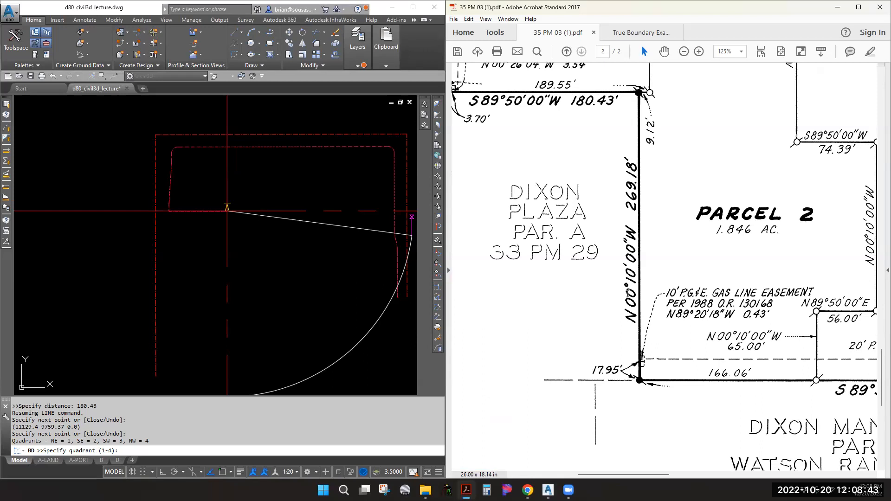
left_click(258, 290)
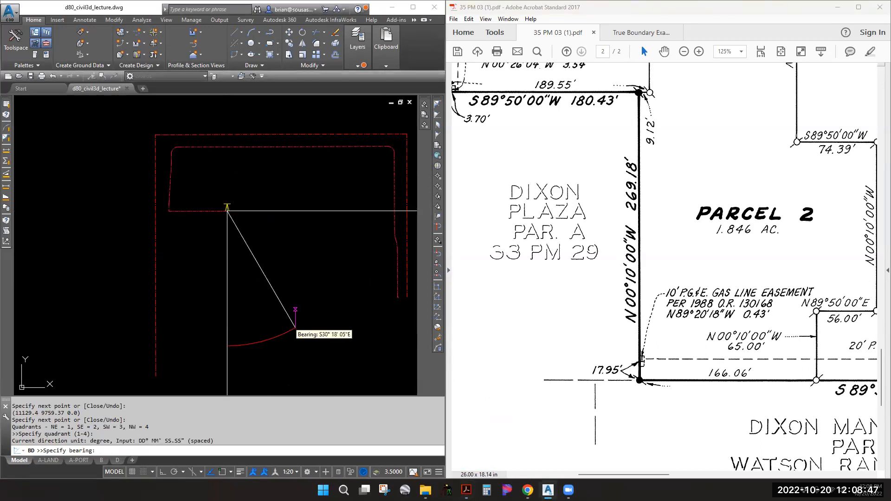
type("0.1000")
key("Return")
type("269.18")
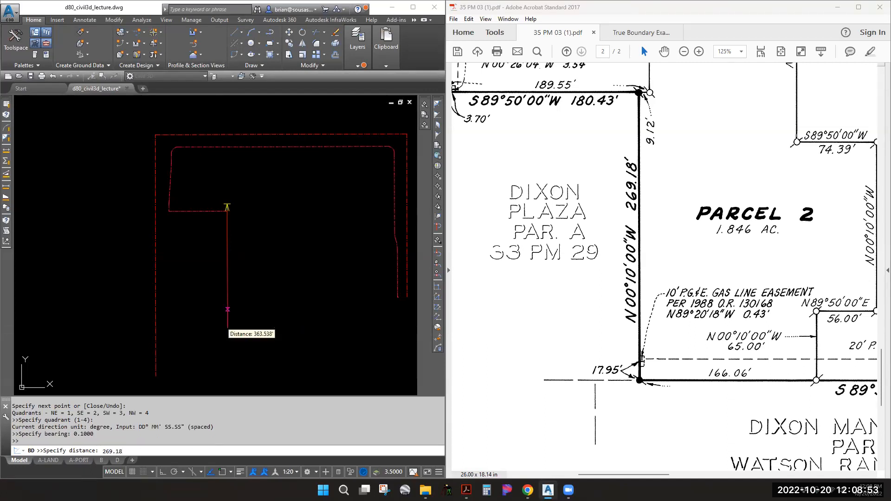
key("Return")
Find the 530.06' call on the map, draw that leg at N89°50'E, and end LINE
left_click(691, 245)
middle_click_drag(851, 341, 530, 236)
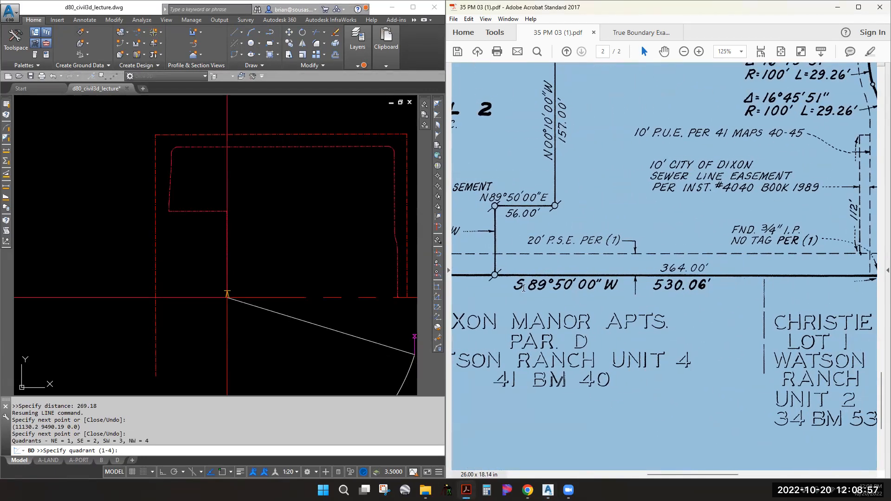
left_click(325, 263)
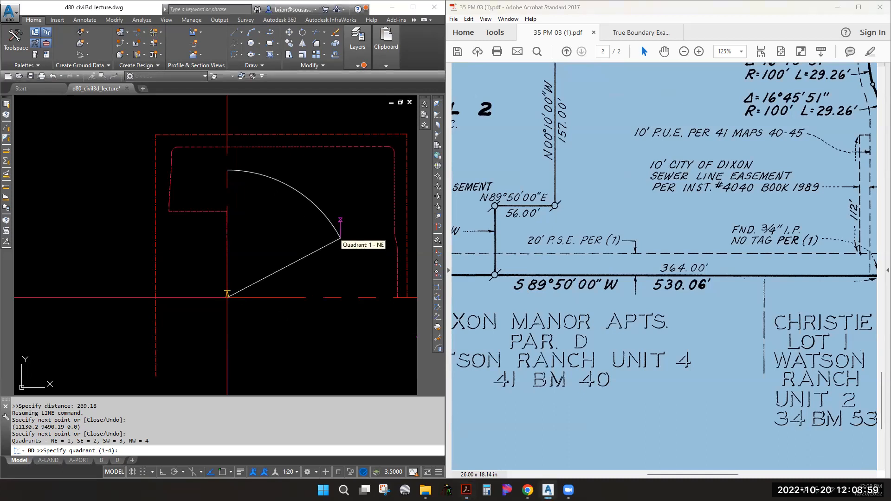
left_click(340, 238)
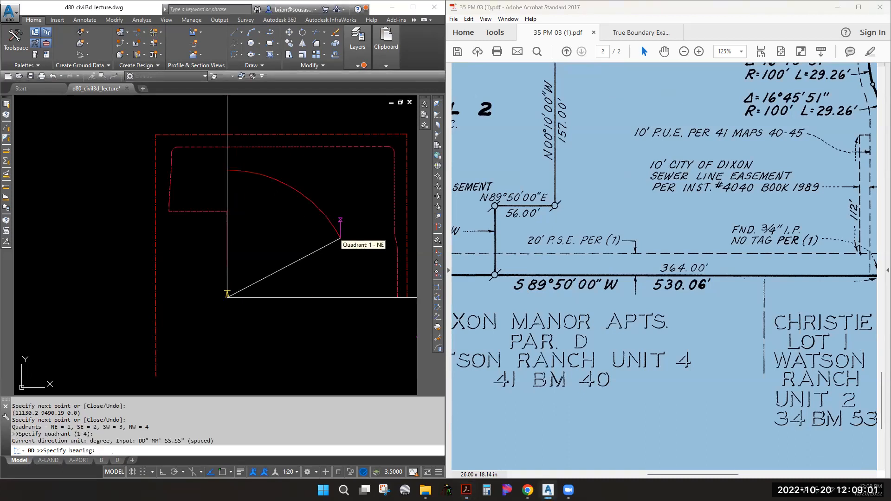
type("89.50")
key("Return")
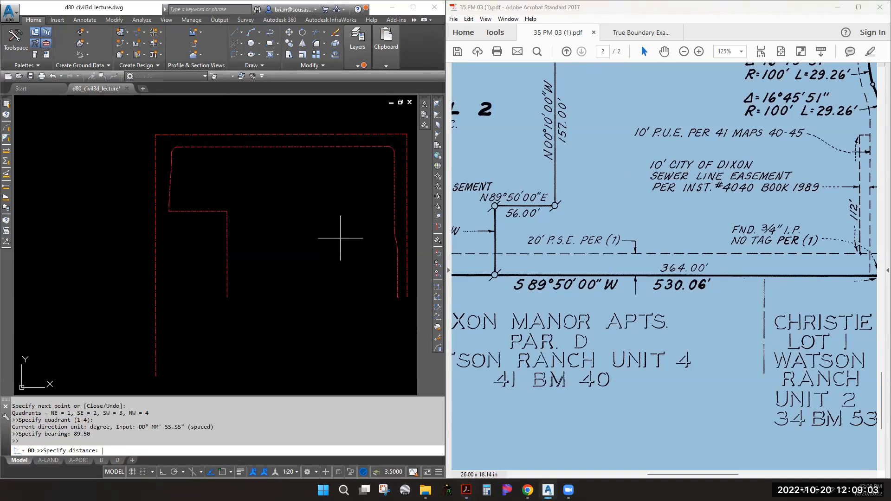
type("530.0")
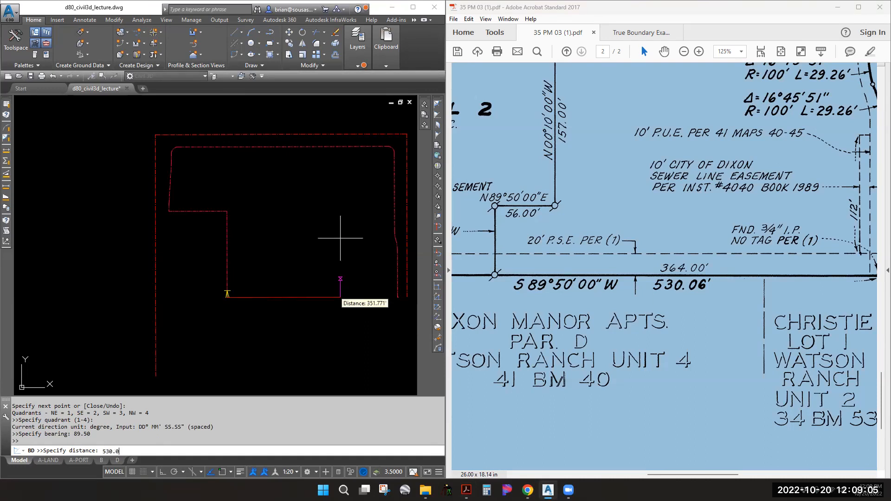
type("6")
key("Return")
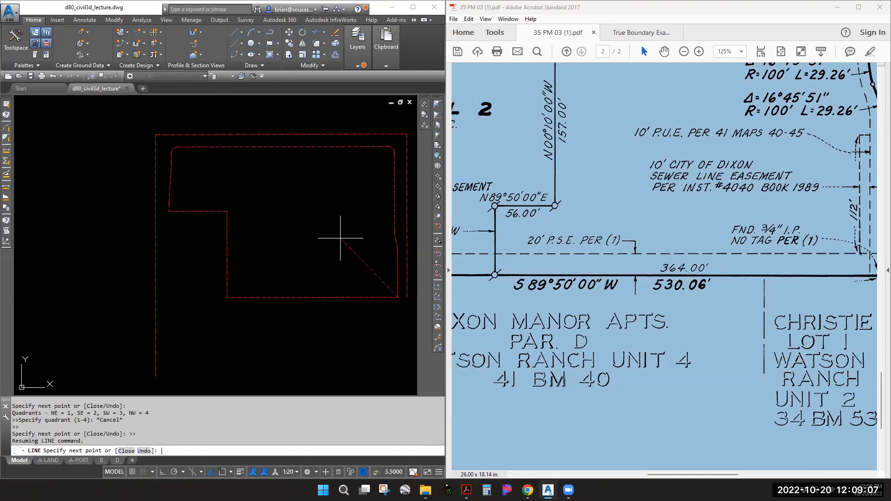
key("Escape")
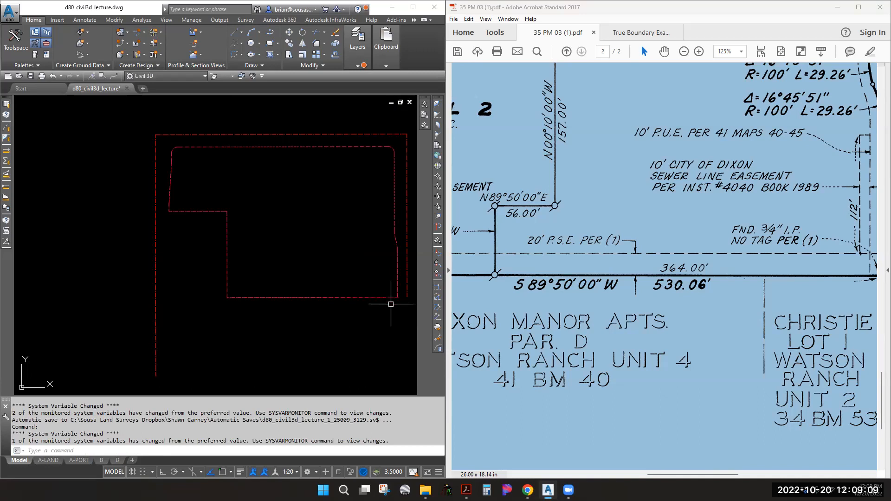
Zoom in on the parcel's lower-right corner where the boundary should close
scroll(390, 298, "up", 5)
middle_click_drag(392, 255, 226, 245)
scroll(258, 256, "up", 10)
scroll(191, 304, "up", 4)
Measure with DIST between the two closing line endpoints using endpoint snaps
key("Escape")
key("Escape")
type("d8i")
key("Return")
key("Escape")
key("Escape")
type("di")
key("Return")
key("shift+e")
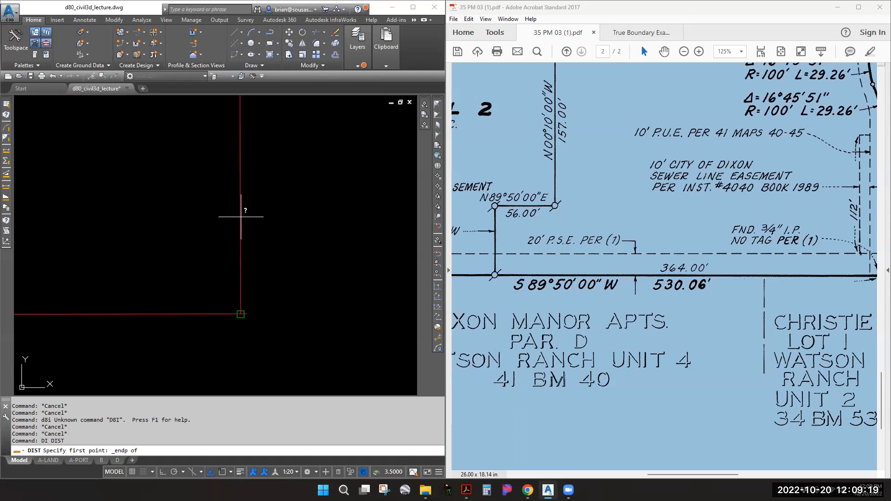
left_click(241, 309)
right_click(165, 314, "shift")
key("e")
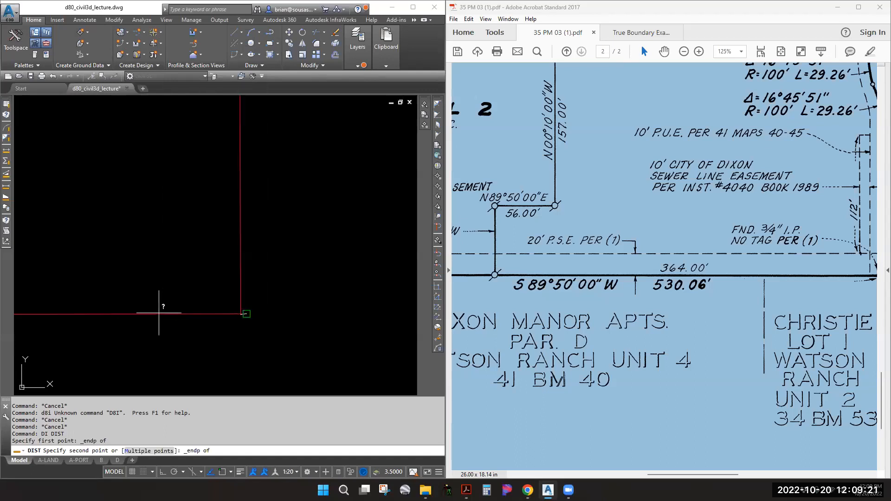
left_click(160, 313)
Highlight the 0.0016' closure gap in the command results
double_click(67, 434)
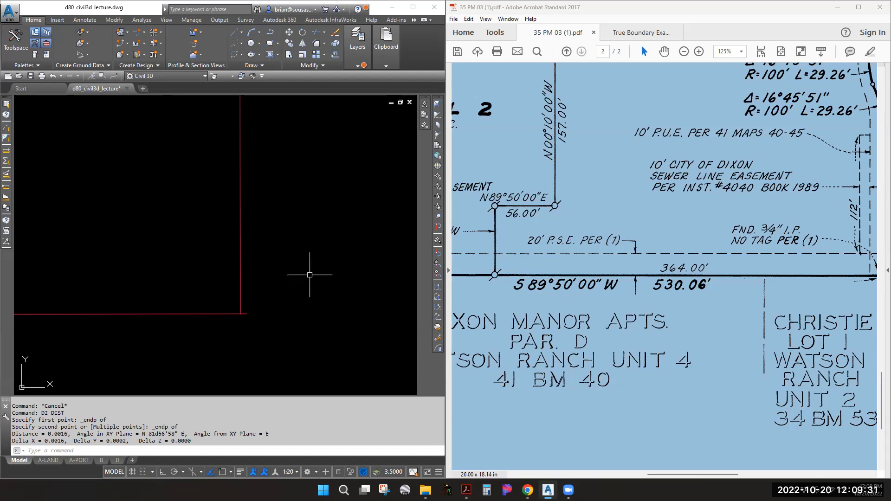
scroll(236, 254, "up", 3)
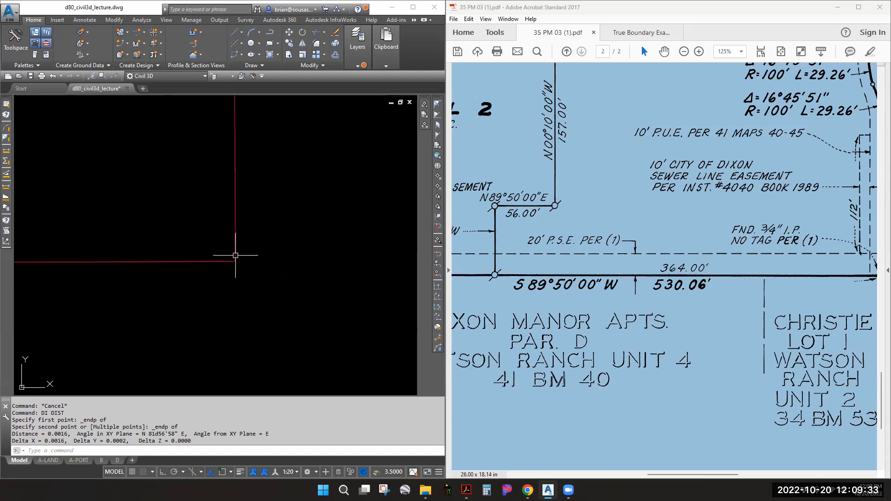
scroll(238, 253, "down", 2)
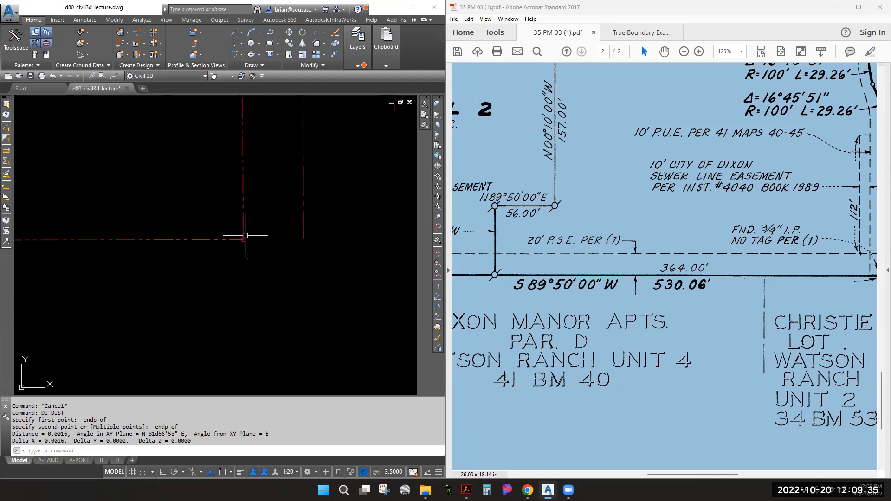
scroll(265, 211, "up", 5)
scroll(235, 209, "down", 3)
Window-select the red circle at the lower-right corner and erase it
left_click(232, 212)
left_click(179, 139)
type("e")
key("Return")
scroll(230, 177, "down", 1)
scroll(232, 177, "down", 5)
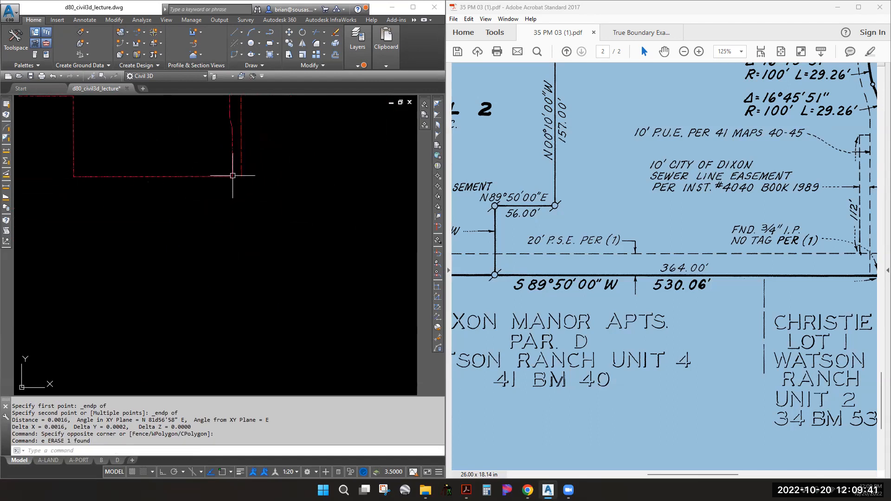
scroll(243, 251, "up", 4)
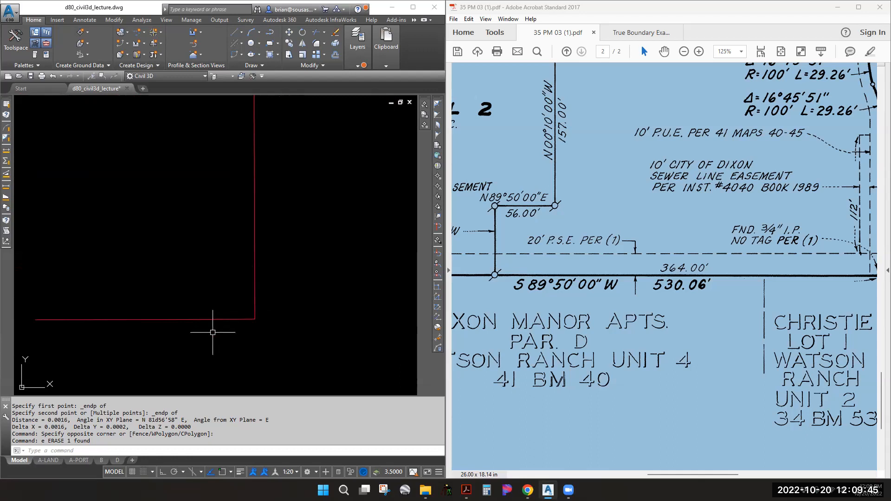
key("Escape")
key("Escape")
Start a zero-radius fillet on the vertical boundary line, then cancel it
type("f")
key("Return")
type("r")
key("Return")
type("0")
key("Return")
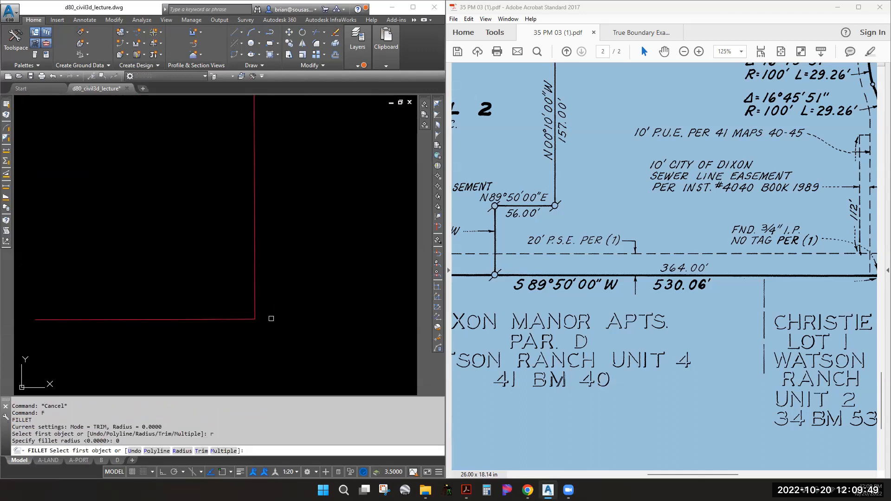
left_click(253, 271)
key("Escape")
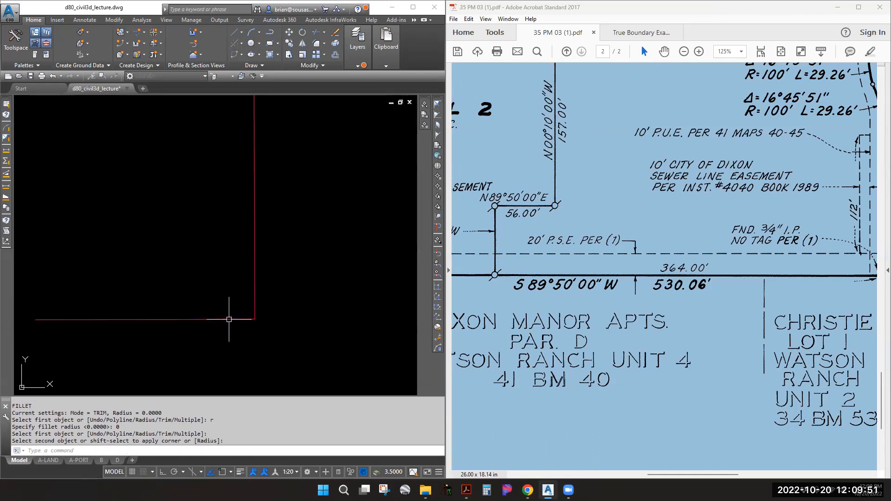
Select the bottom horizontal boundary line and shift the view to show it
left_click(246, 319)
scroll(246, 319, "up", 2)
key("Escape")
scroll(270, 323, "up", 5)
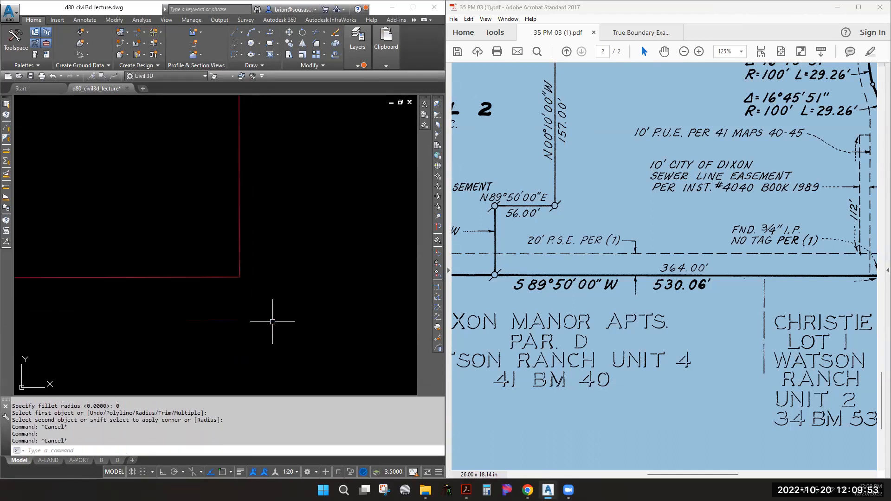
scroll(266, 279, "down", 5)
scroll(268, 279, "up", 3)
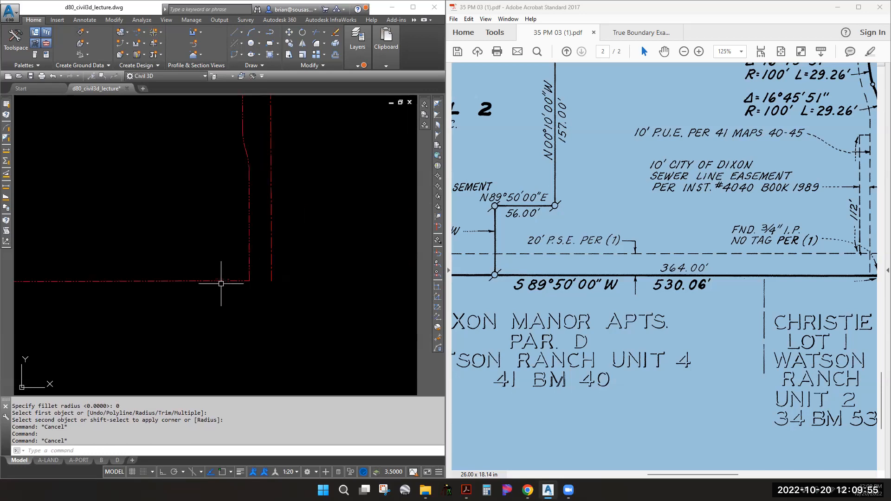
left_click(204, 282)
middle_click_drag(106, 252, 213, 254)
Run CGLIST on the bottom line and the east line, which reads 149.000' at S00°10'00"E
type("cglist")
key("Return")
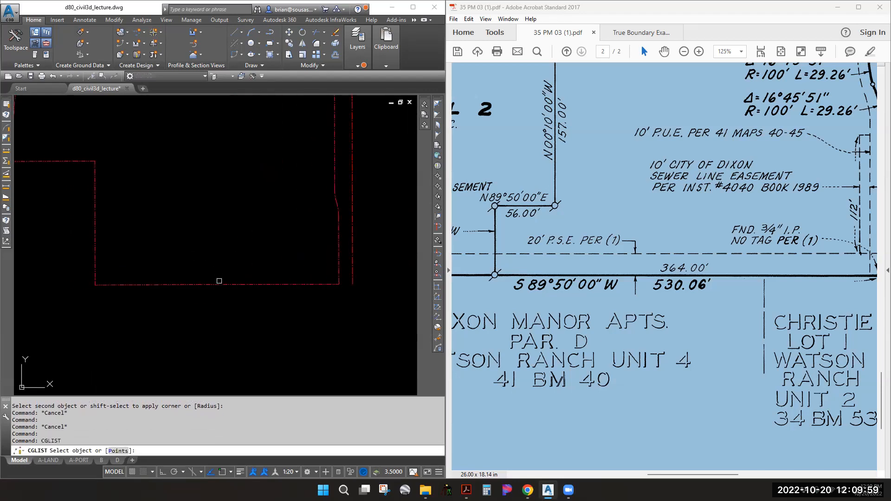
left_click(220, 283)
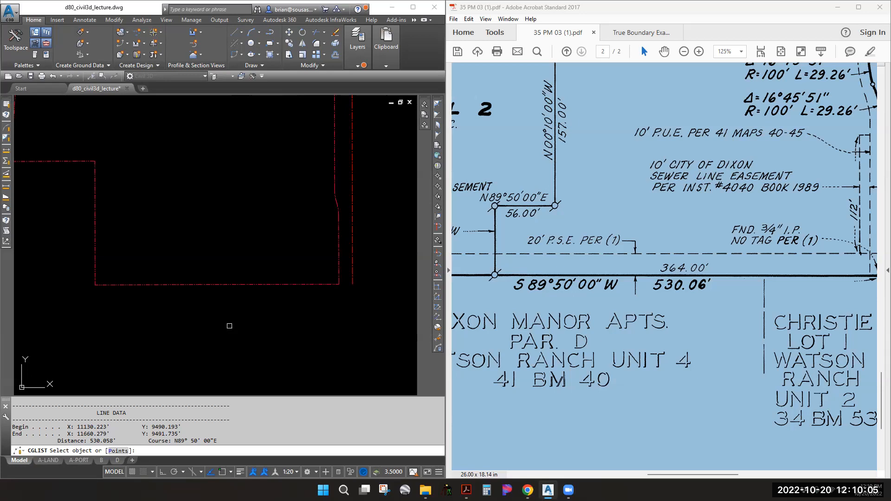
left_click(339, 260)
scroll(684, 266, "right", 6)
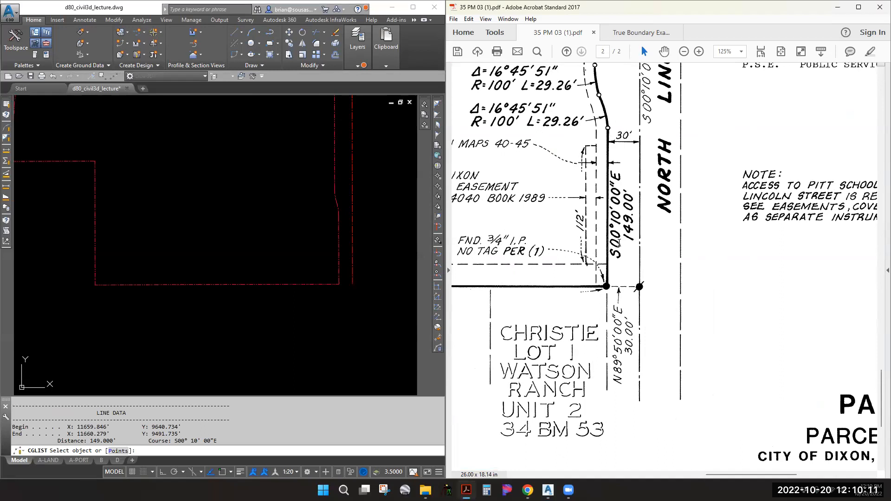
scroll(557, 214, "down", 1, "ctrl")
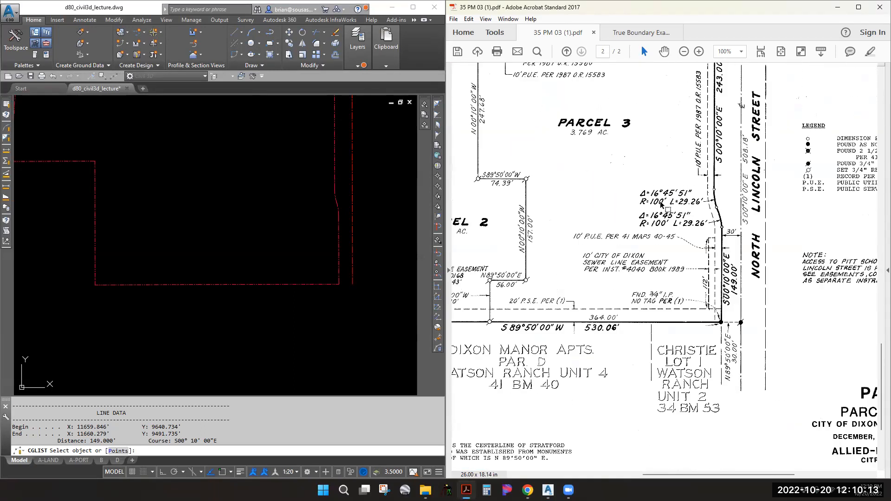
scroll(643, 229, "down", 3, "ctrl")
scroll(624, 252, "up", 1, "ctrl")
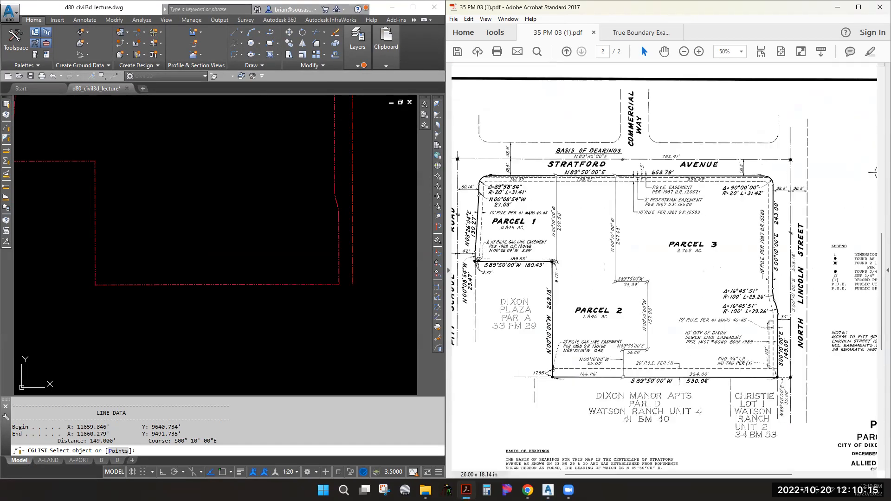
End the listing and pan the drawing and map to Parcel 1's northwest corner
left_click(171, 169)
key("Escape")
middle_click_drag(314, 130, 316, 259)
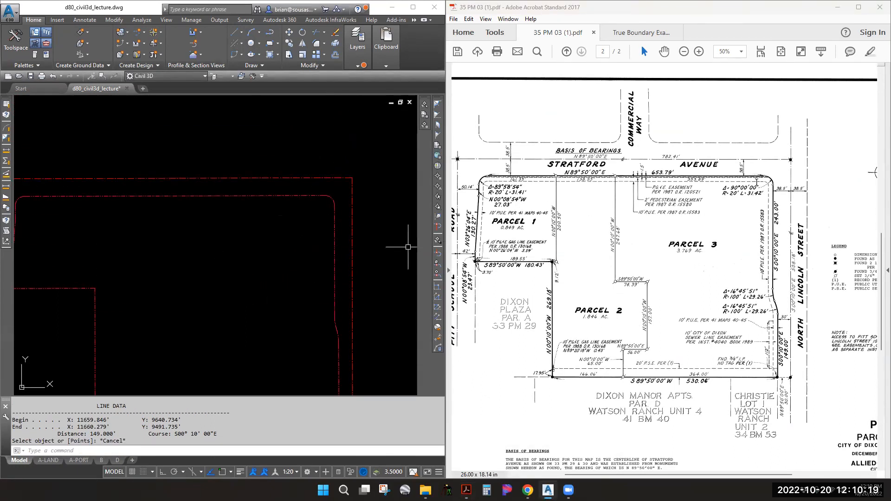
left_click(765, 174)
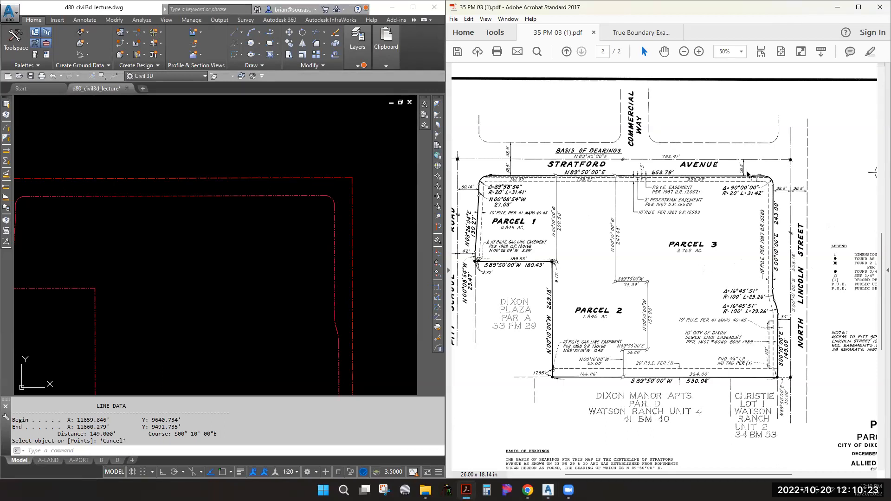
scroll(745, 171, "up", 2, "ctrl")
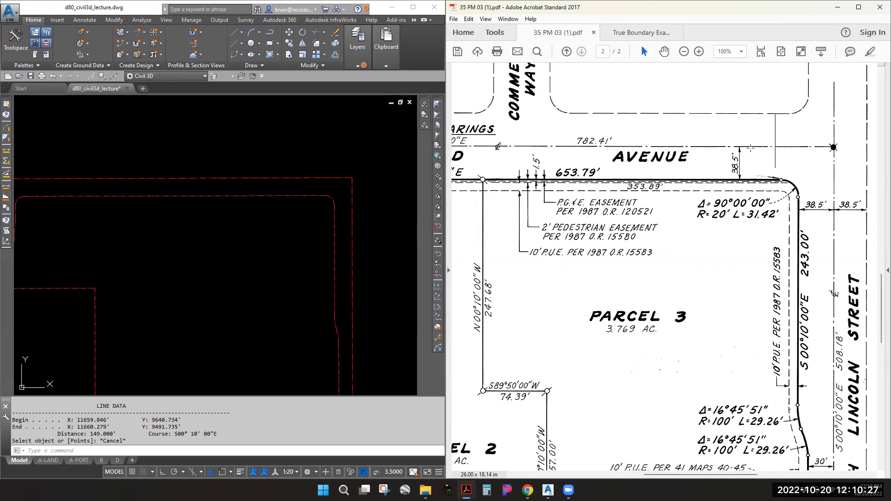
left_click_drag(735, 290, 852, 265)
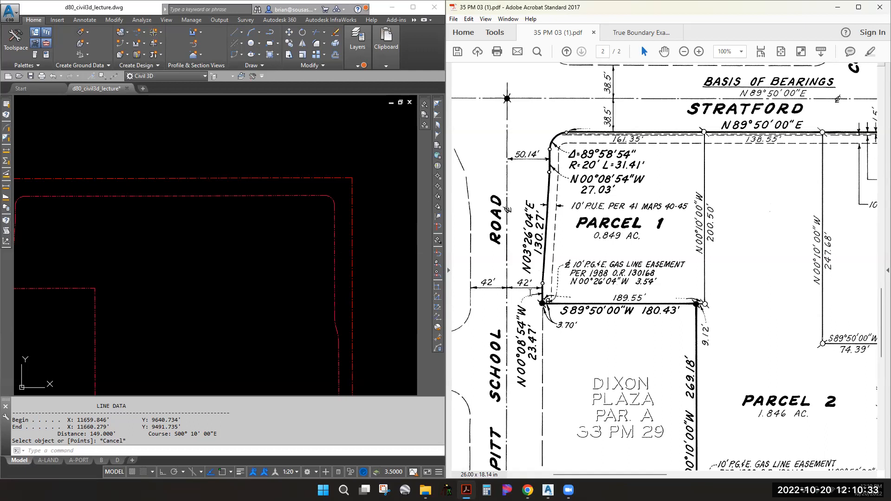
Start a DIST check from a boundary corner using Endpoint and Perpendicular snaps
left_click(294, 189)
key("Escape")
key("Escape")
key("Escape")
type("di")
key("Return")
right_click(310, 197, "shift")
key("e")
left_click(310, 197)
right_click(338, 179, "shift")
key("p")
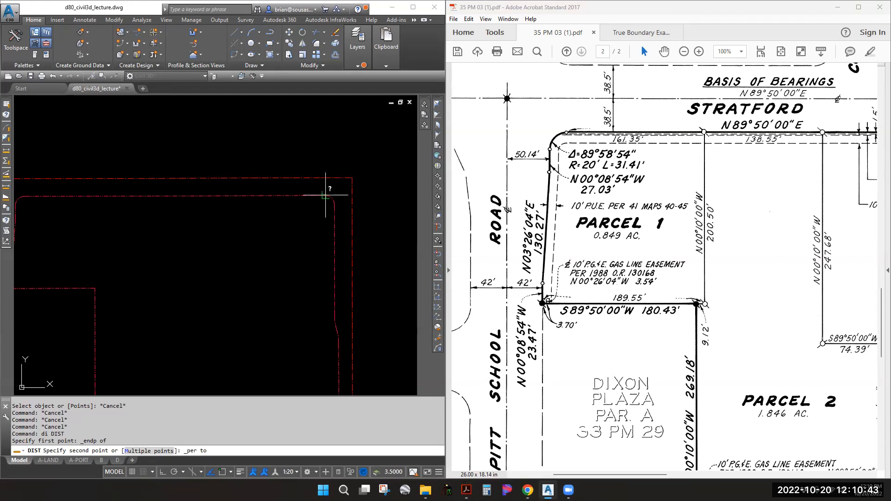
Measure the boundary corner's offset to the top right-of-way line: 38.4934, matching 38.5'
key("Escape")
key("Escape")
scroll(330, 195, "up", 2)
key("space")
right_click(327, 195, "shift")
key("e")
left_click(323, 195)
right_click(327, 177, "shift")
key("p")
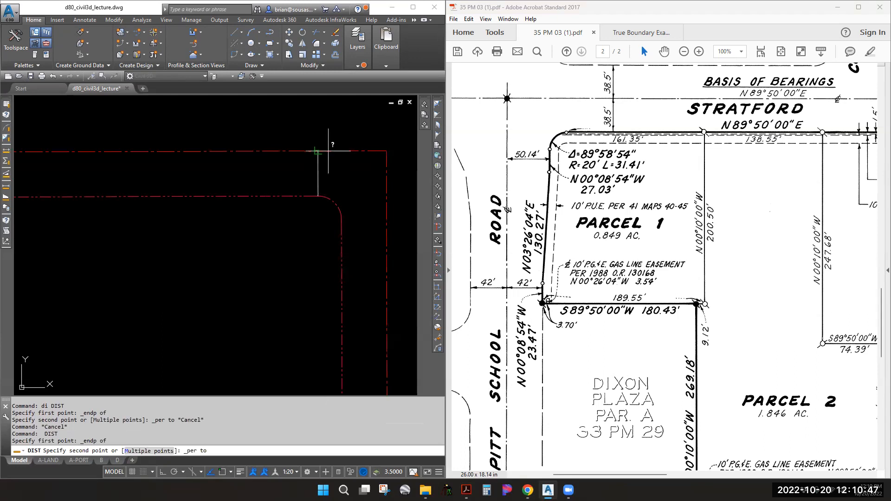
left_click(328, 151)
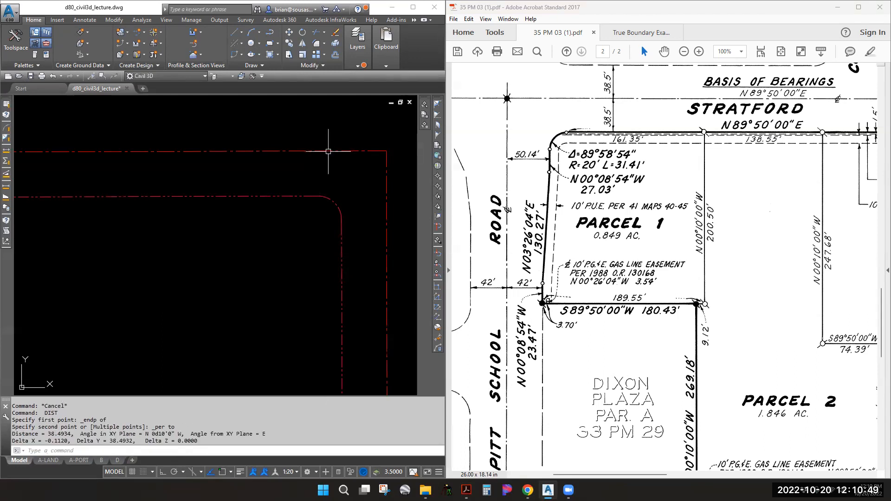
Check Parcel 3 on the map and measure the 50.1387 offset to the west right-of-way line
left_click_drag(643, 203, 567, 228)
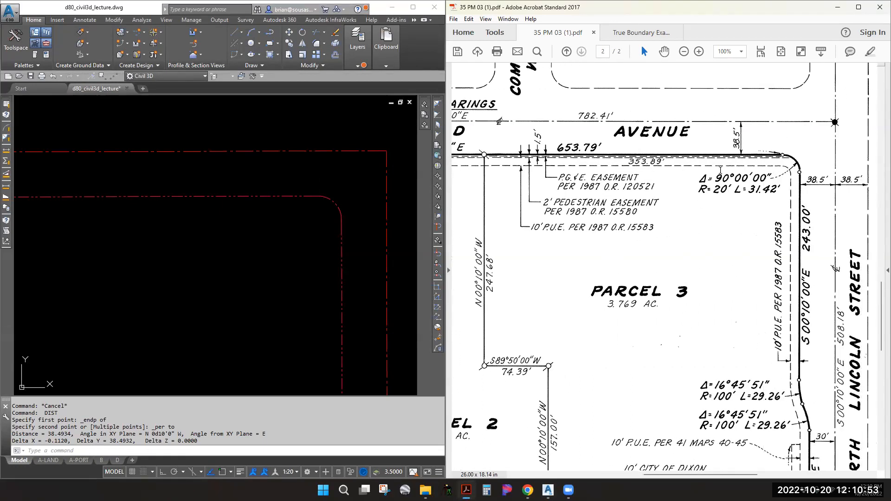
left_click(190, 256)
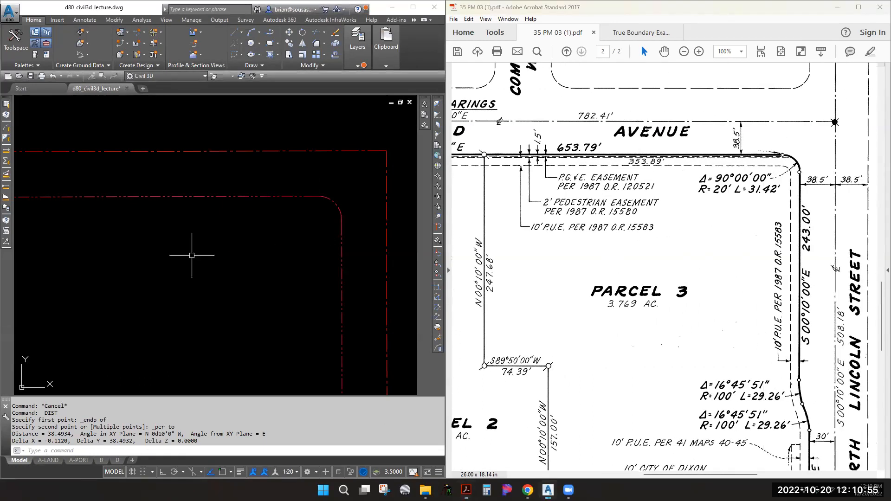
key("Escape")
scroll(289, 227, "down", 4)
scroll(164, 237, "up", 3)
key("space")
right_click(203, 197, "shift")
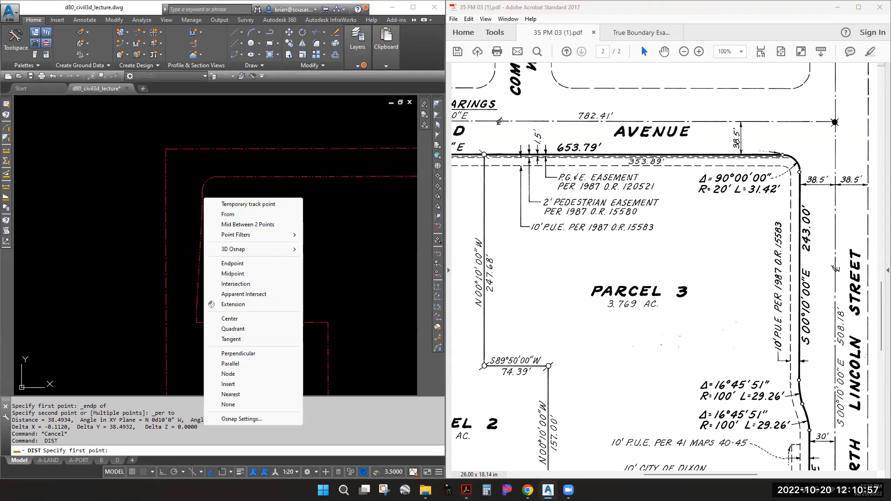
key("e")
left_click(202, 191)
right_click(204, 189, "shift")
key("p")
left_click(166, 210)
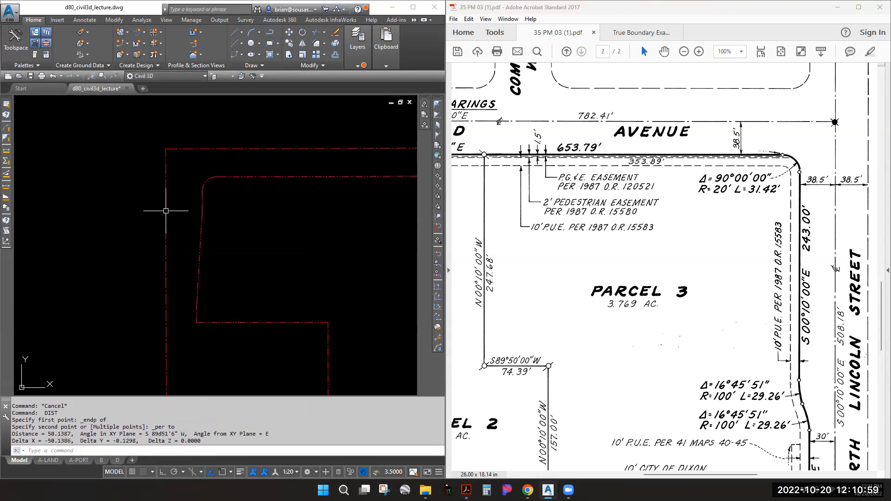
Measure the 41.9981 offset to the outer west line and compare it with the plat's 42'
left_click(533, 281)
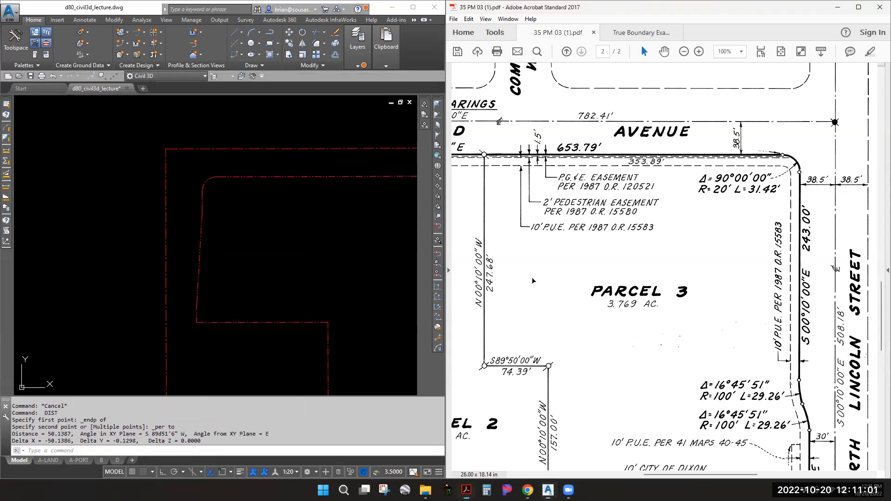
middle_click_drag(533, 259, 734, 263)
middle_click_drag(455, 240, 606, 249)
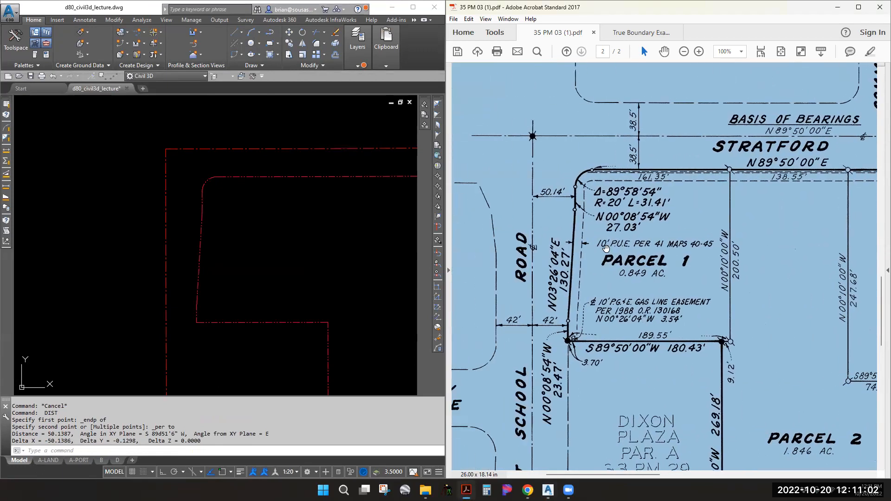
left_click(284, 269)
key("Escape")
middle_click_drag(235, 324, 215, 213)
key("Return")
right_click(178, 203, "shift")
left_click(197, 263)
left_click(179, 199)
right_click(178, 199, "shift")
left_click(200, 355)
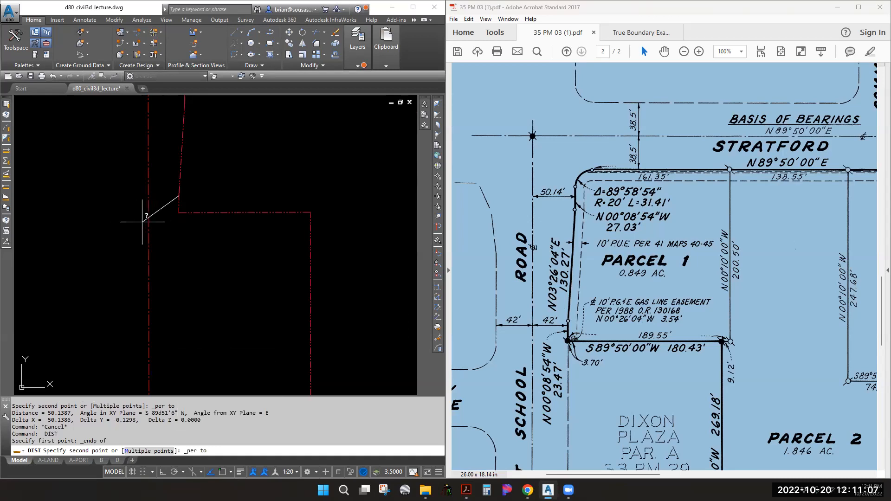
left_click(149, 218)
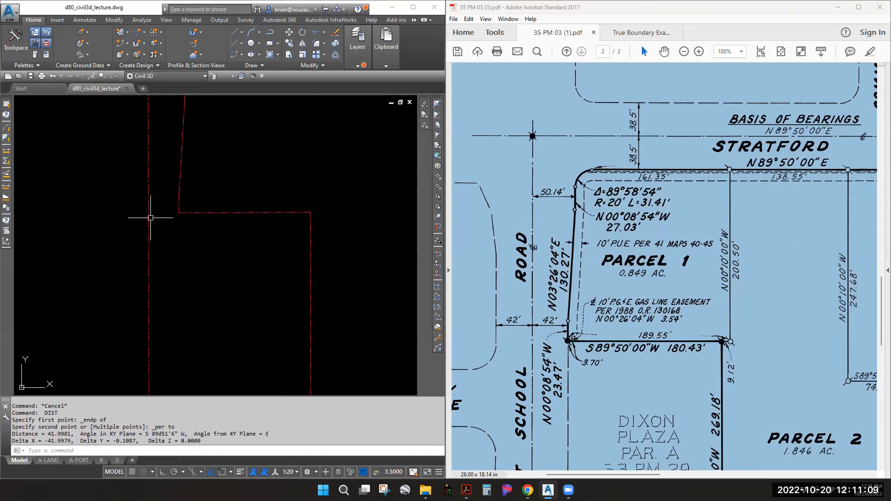
left_click(703, 314)
scroll(704, 314, "down", 3, "ctrl")
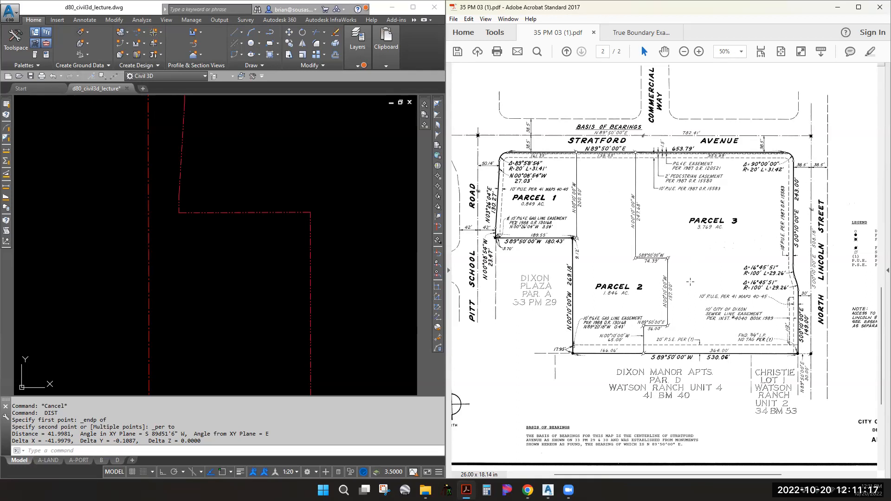
Cancel pending commands and zoom out to show the whole traced parcel outline with its right-of-way lines
left_click(316, 244)
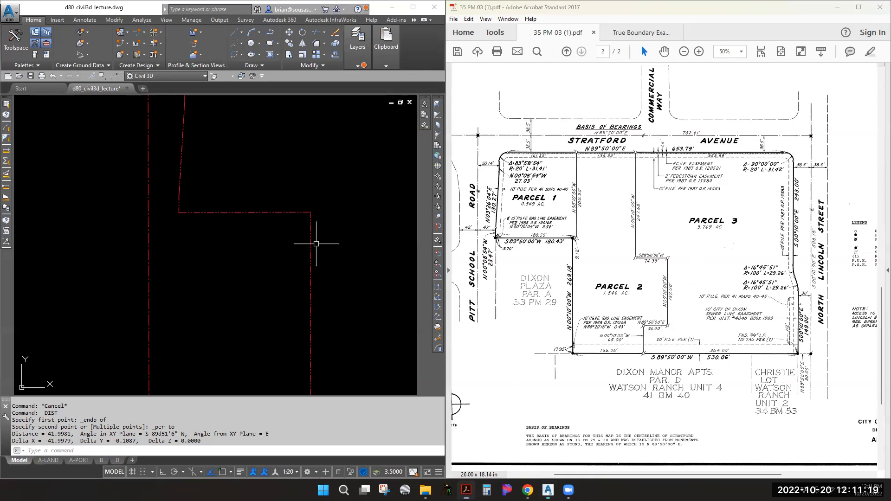
key("Escape")
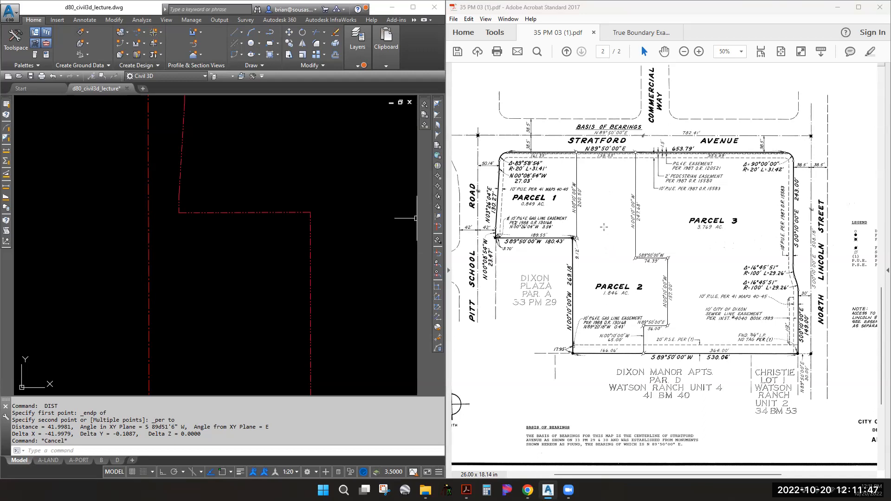
left_click(272, 175)
key("Escape")
scroll(279, 181, "down", 4)
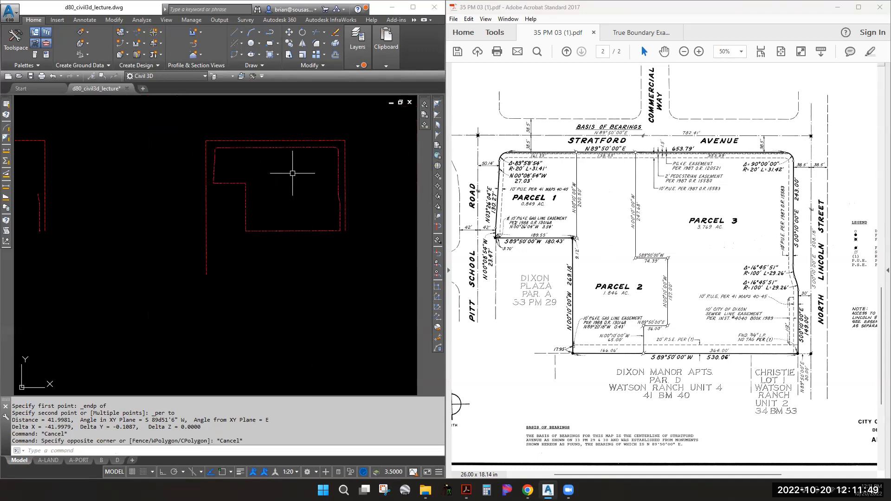
scroll(234, 197, "up", 2)
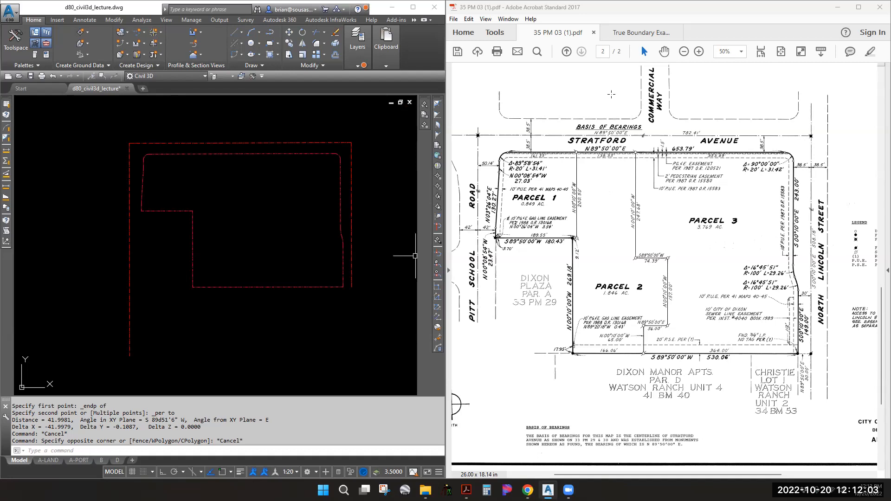
Bring up True Boundary Example.pdf and pan around the Cordelia Villages Unit 7 plat and notes
left_click(639, 33)
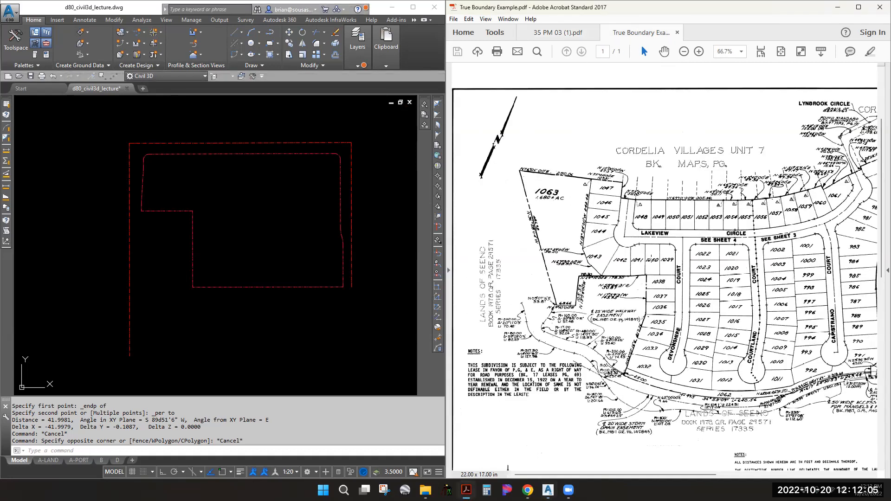
left_click_drag(683, 301, 620, 245)
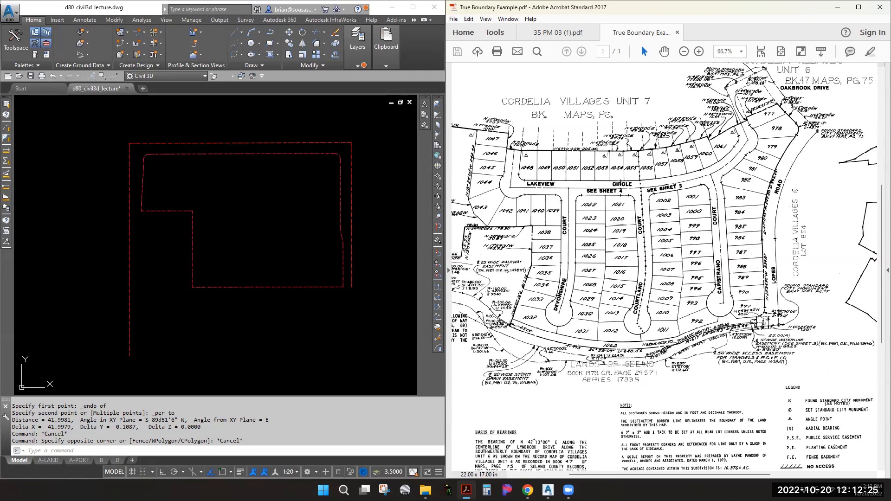
scroll(763, 336, "up", 3, "ctrl")
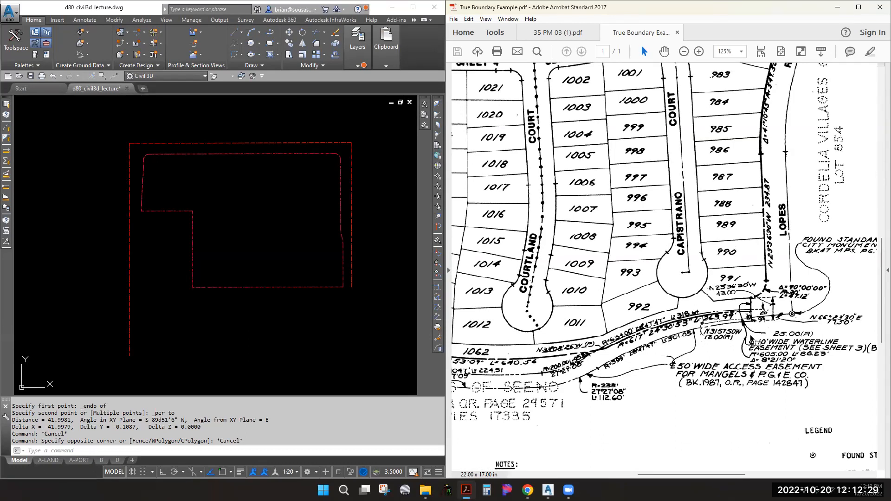
scroll(694, 255, "down", 2, "ctrl")
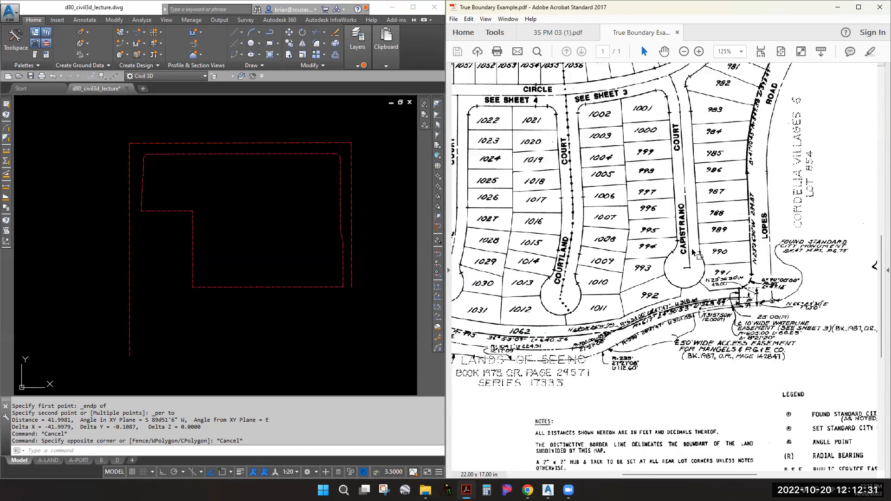
middle_click_drag(533, 144, 653, 171)
left_click(213, 126)
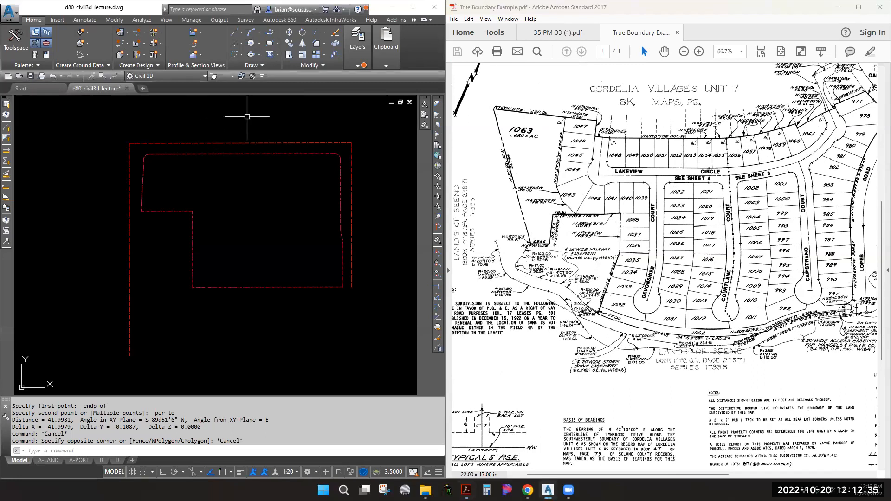